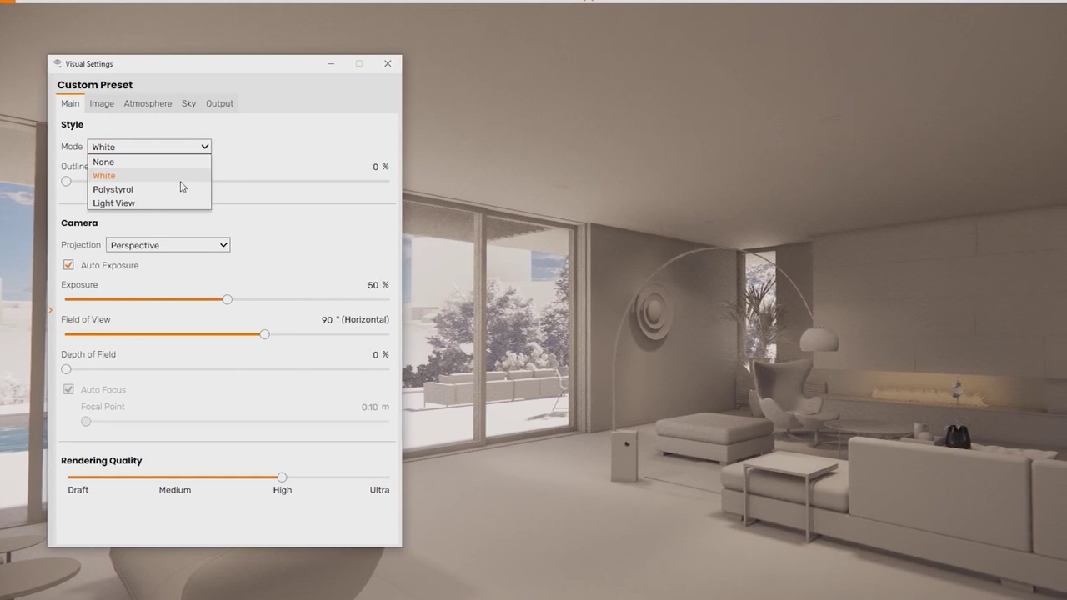
- Switch the display mode to Polystyrol, then to Light View
click(177, 184)
click(547, 279)
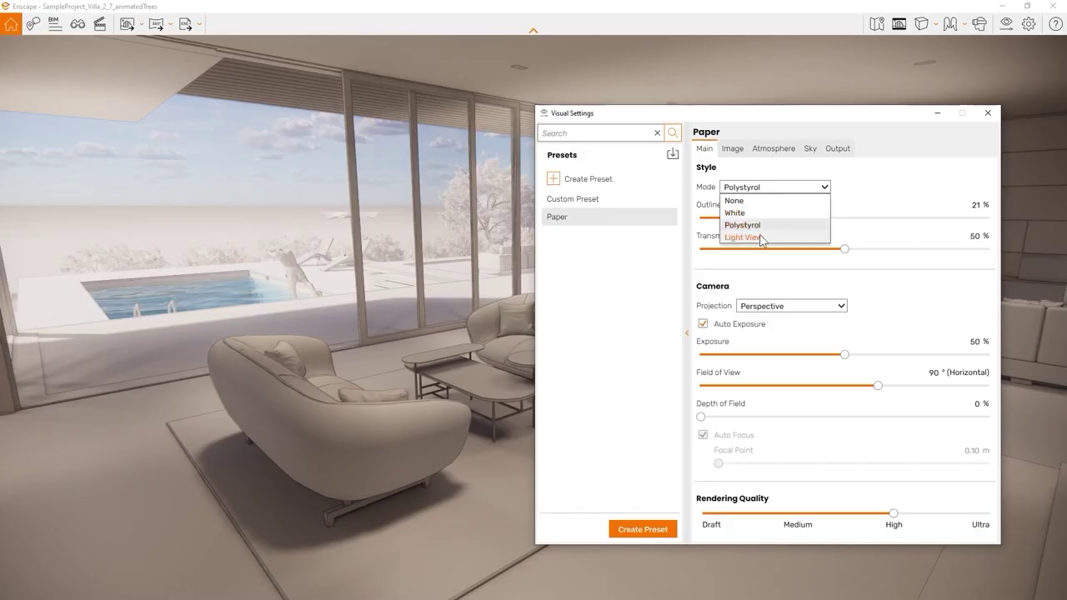
click(759, 238)
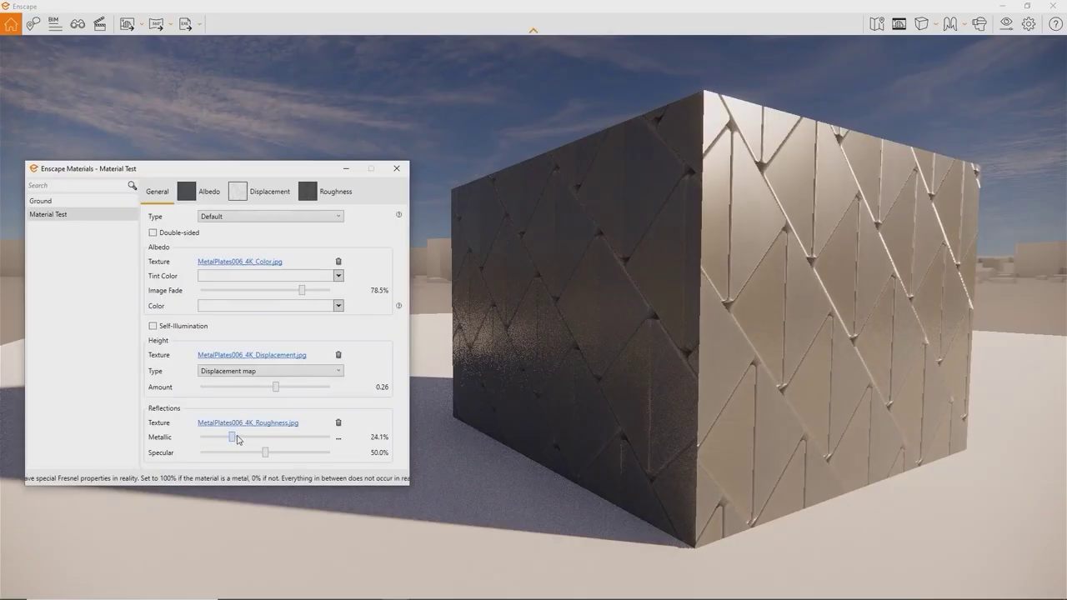
- Max out Metallic, push the focal point farther, delete the sky, and open the uploaded panorama in the browser
drag(230, 436, 342, 428)
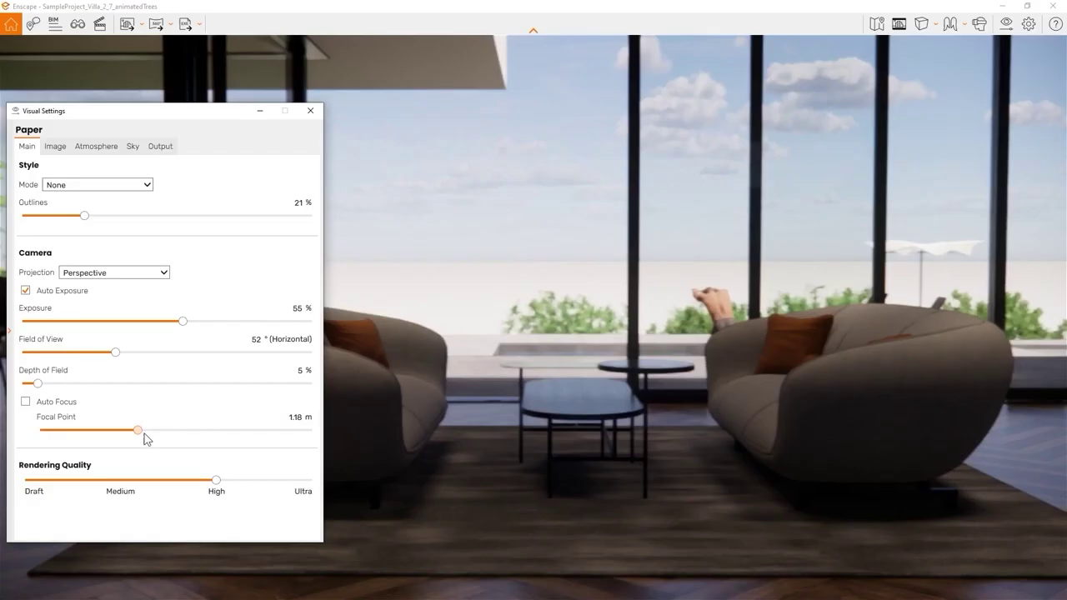
drag(142, 434, 191, 436)
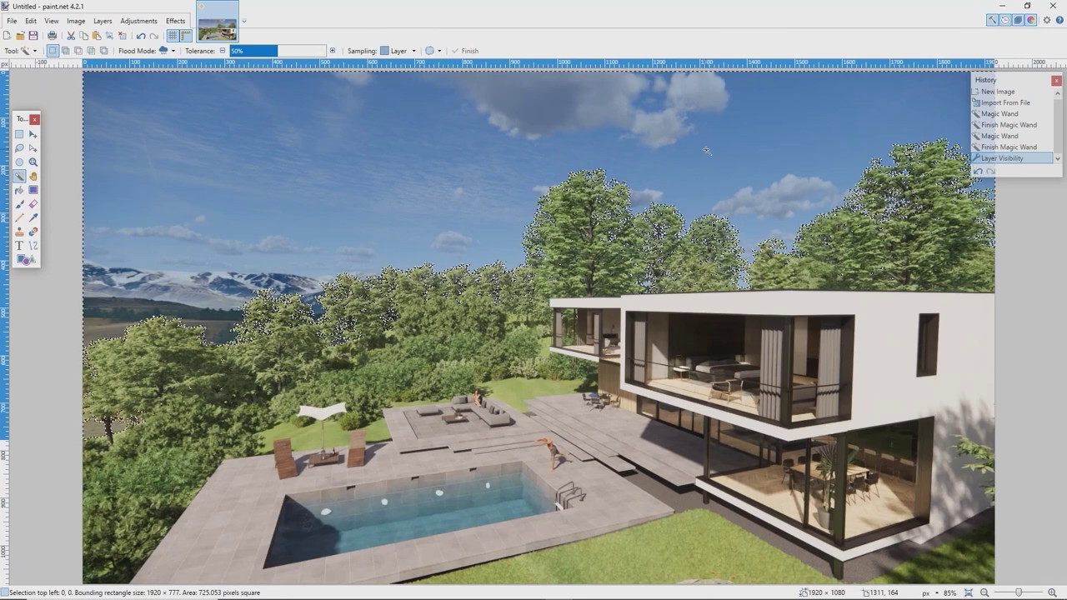
key(Delete)
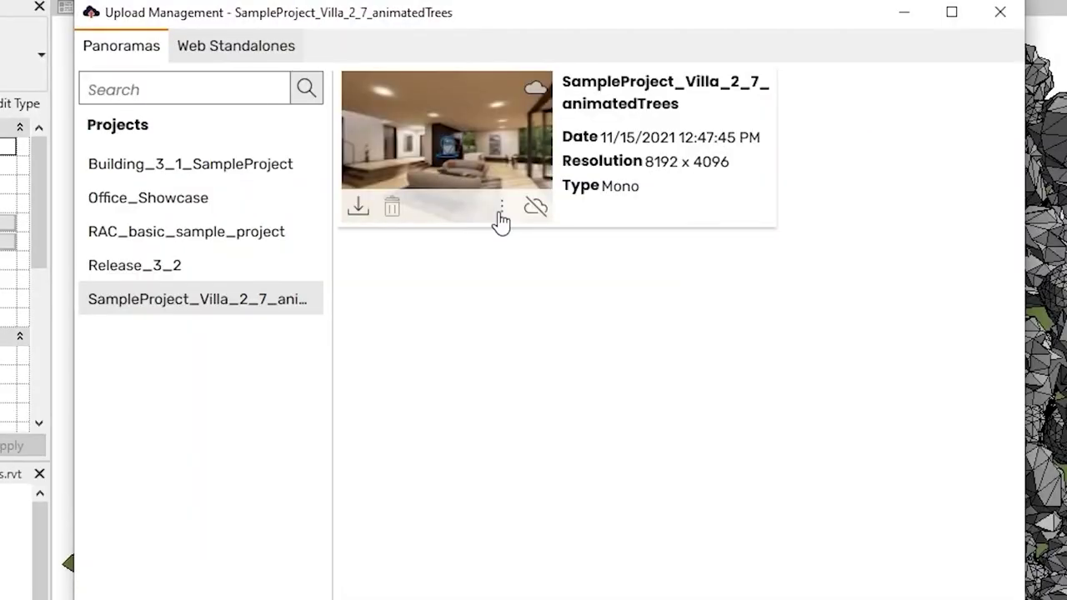
click(500, 210)
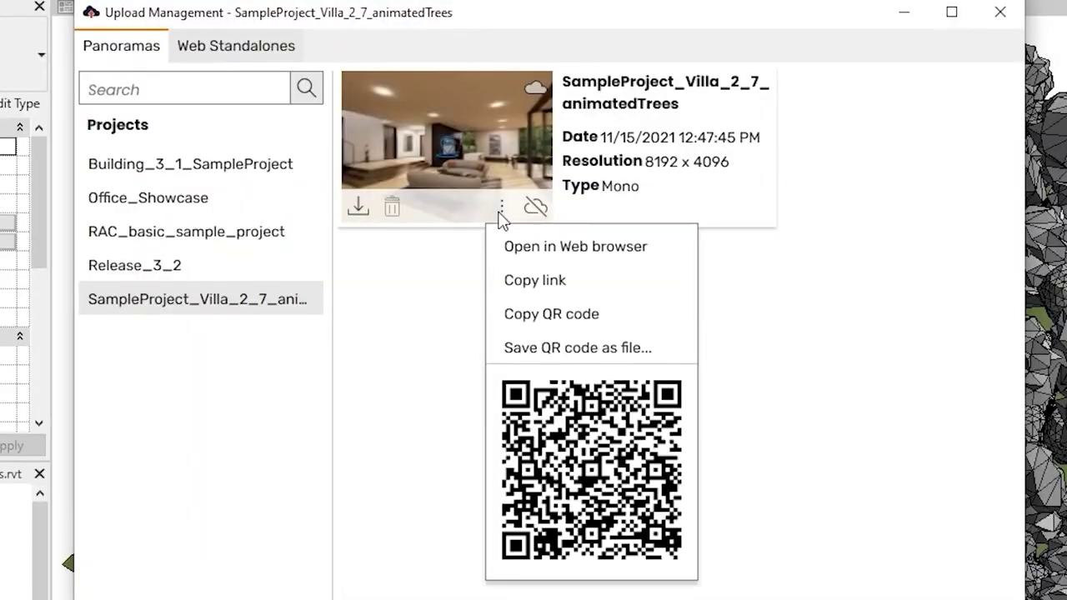
click(515, 245)
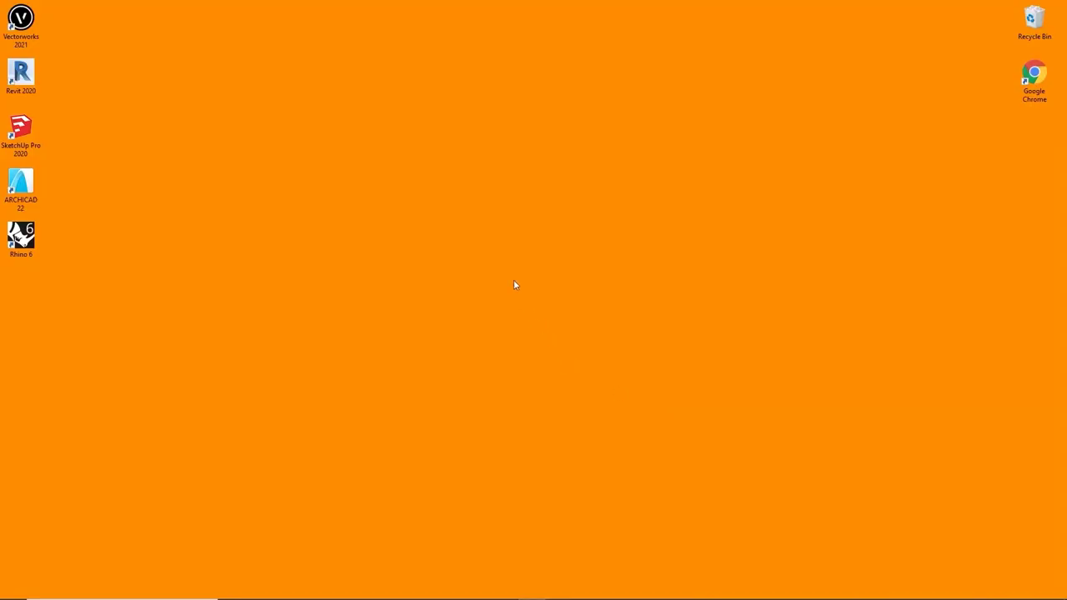
- Launch the NVIDIA Control Panel from the desktop's right-click menu
right_click(501, 247)
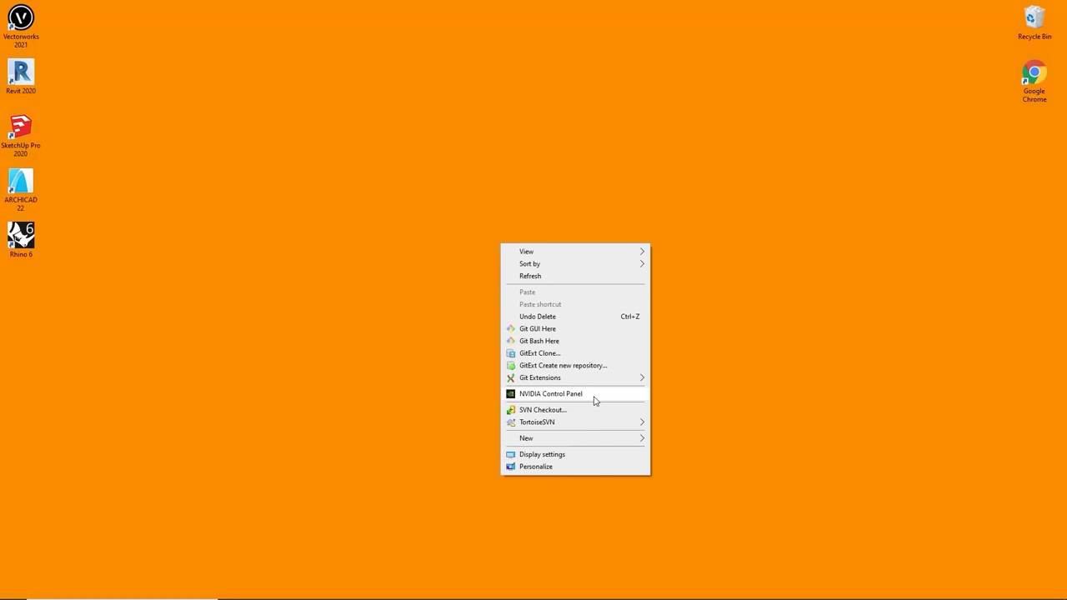
click(594, 397)
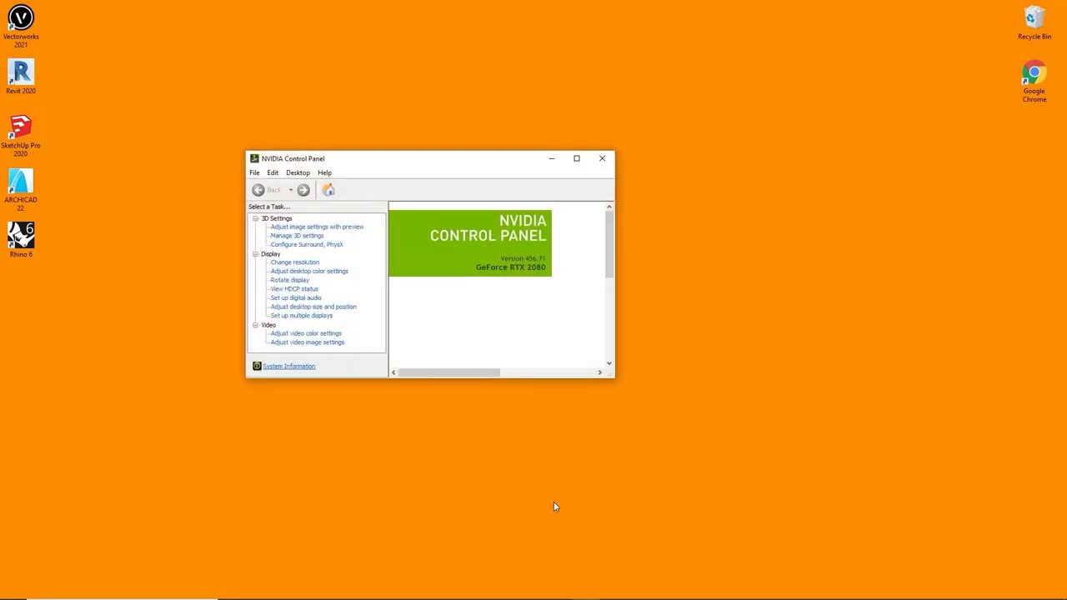
- Note the installed driver version 456.71, then go to nvidia.com in the browser
click(553, 501)
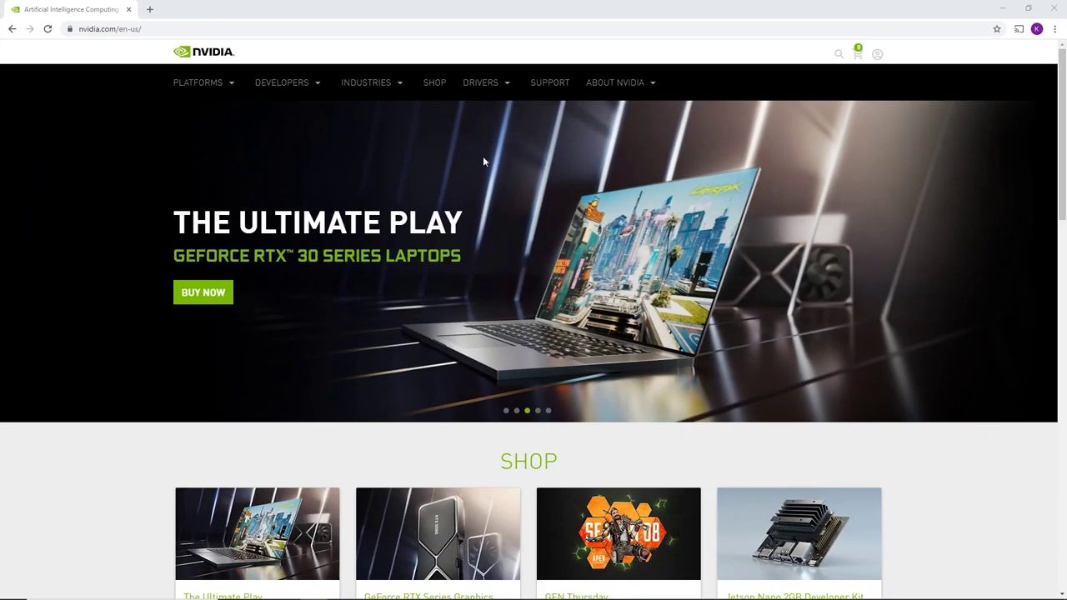
- Open the All NVIDIA Drivers search with GeForce and GeForce RTX 20 Series selected
mouse_move(492, 84)
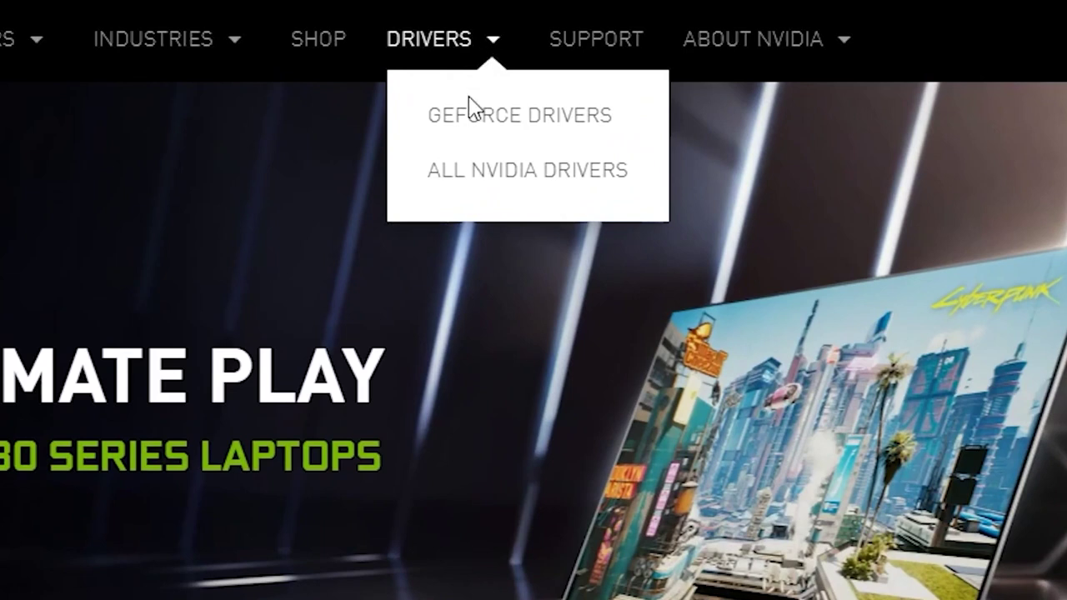
click(470, 190)
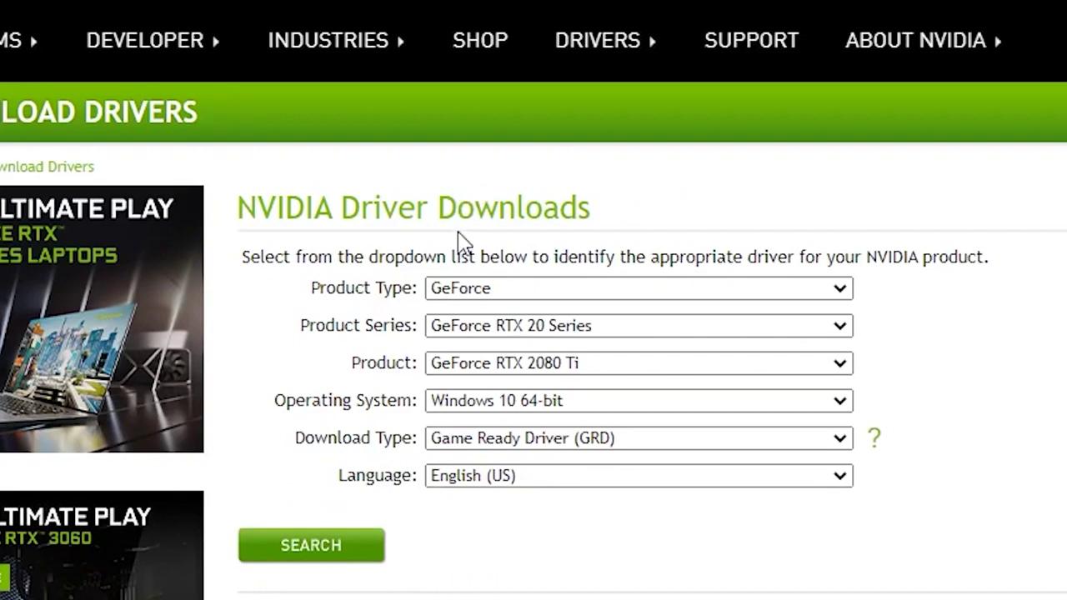
click(542, 293)
click(543, 293)
click(697, 332)
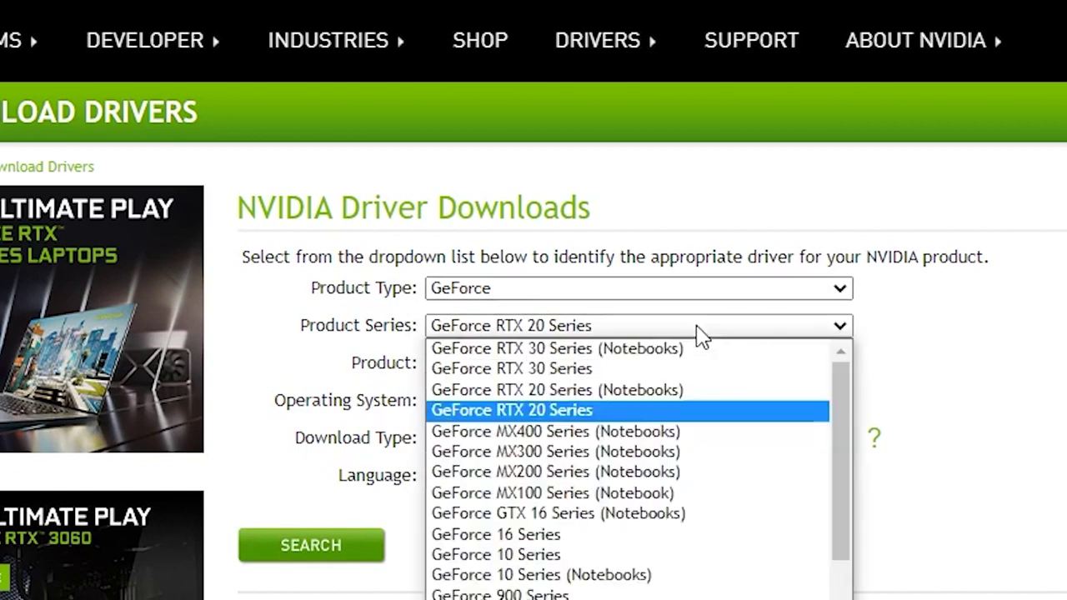
click(700, 333)
- Choose GeForce RTX 2080, search, and download the 461.40 Game Ready Driver
click(702, 365)
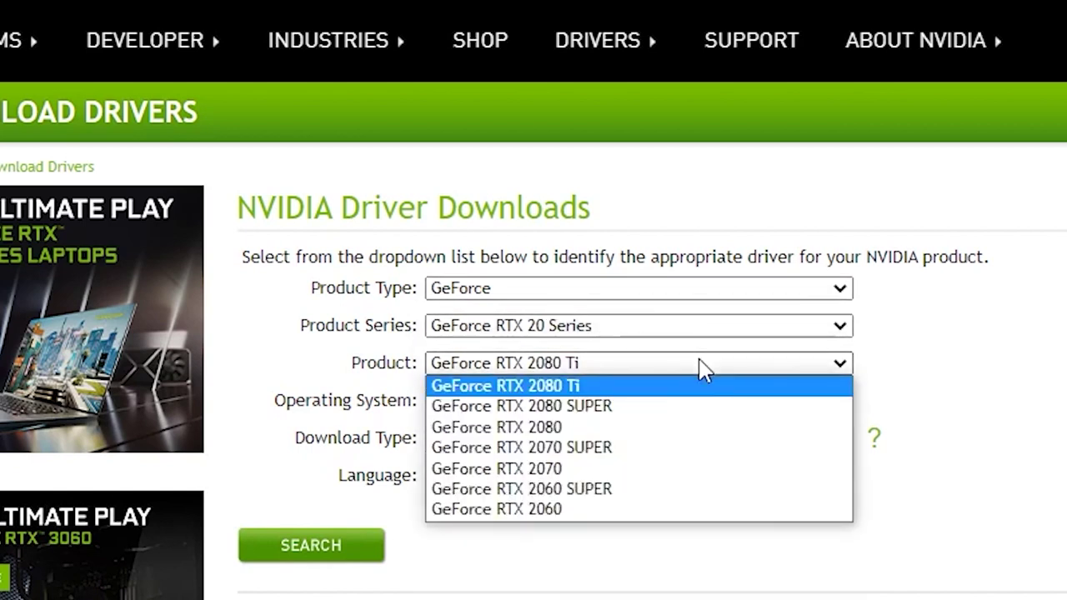
click(710, 444)
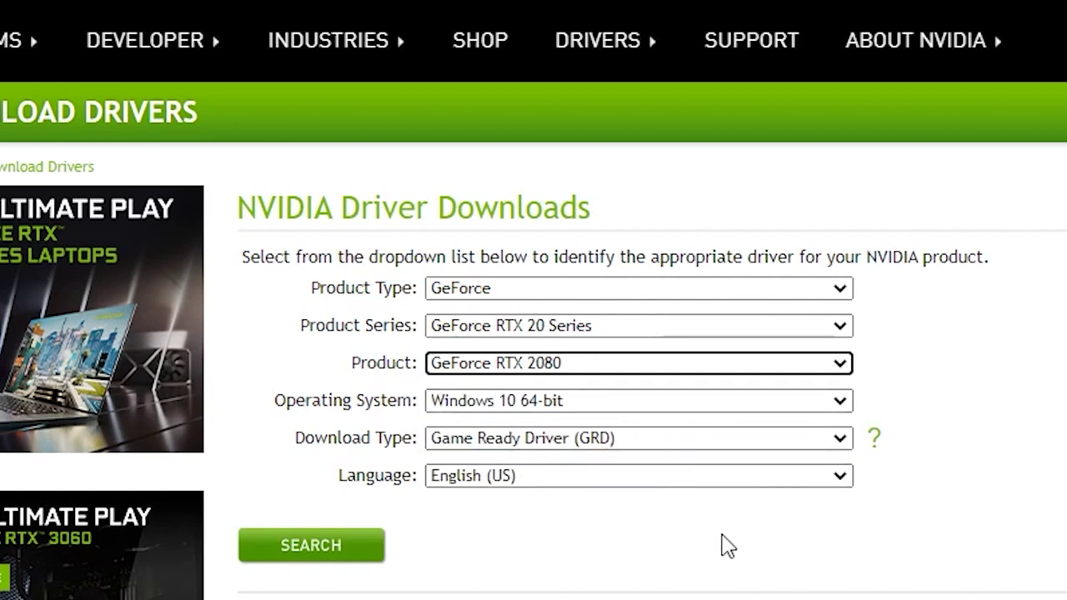
click(357, 560)
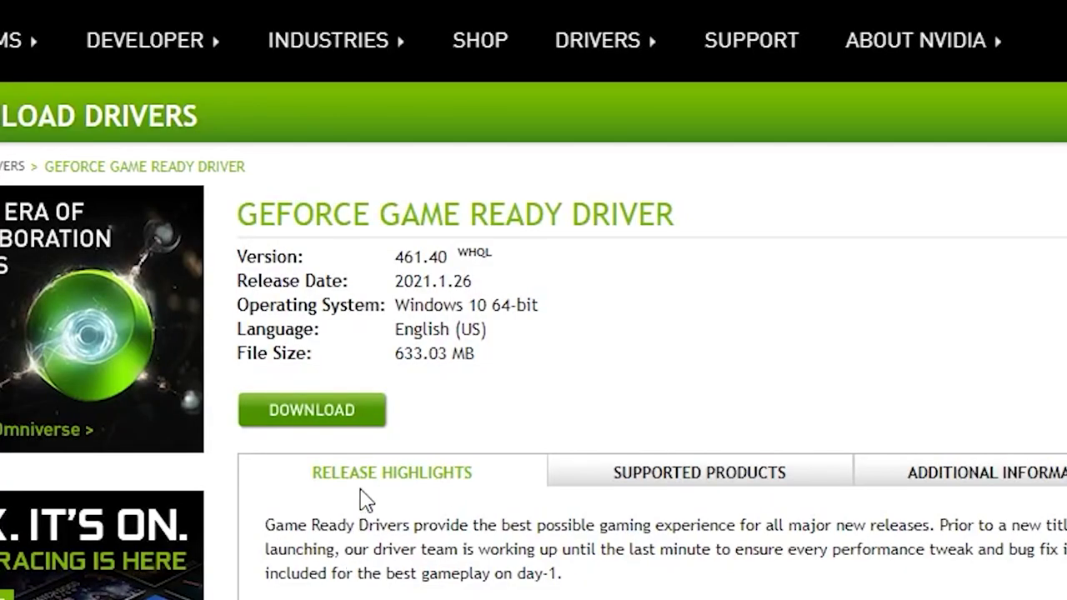
click(338, 419)
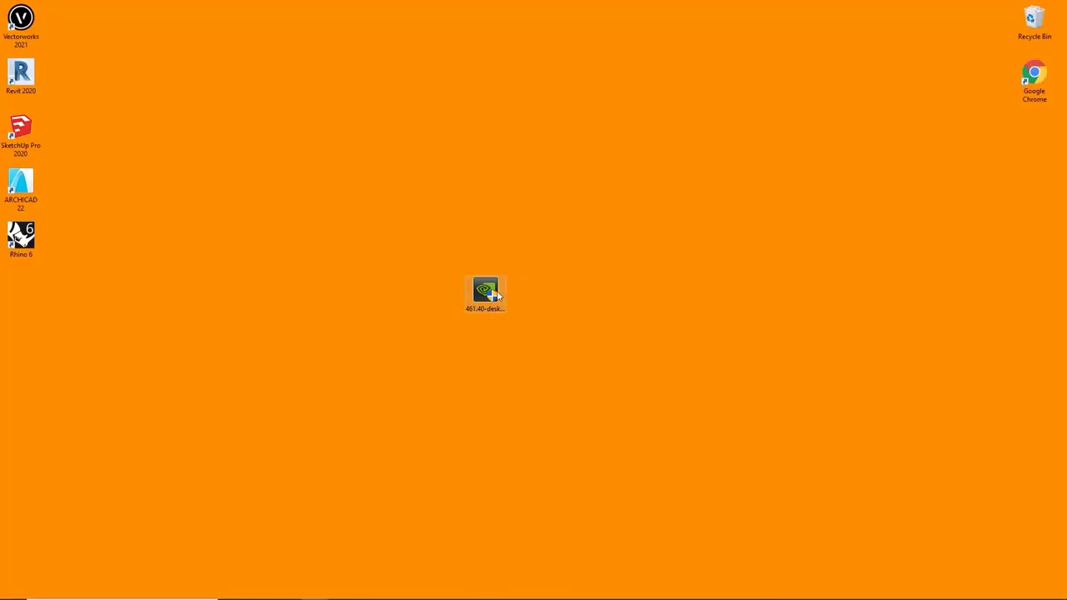
- Run the downloaded 461.40 NVIDIA driver installer from the desktop
double_click(486, 292)
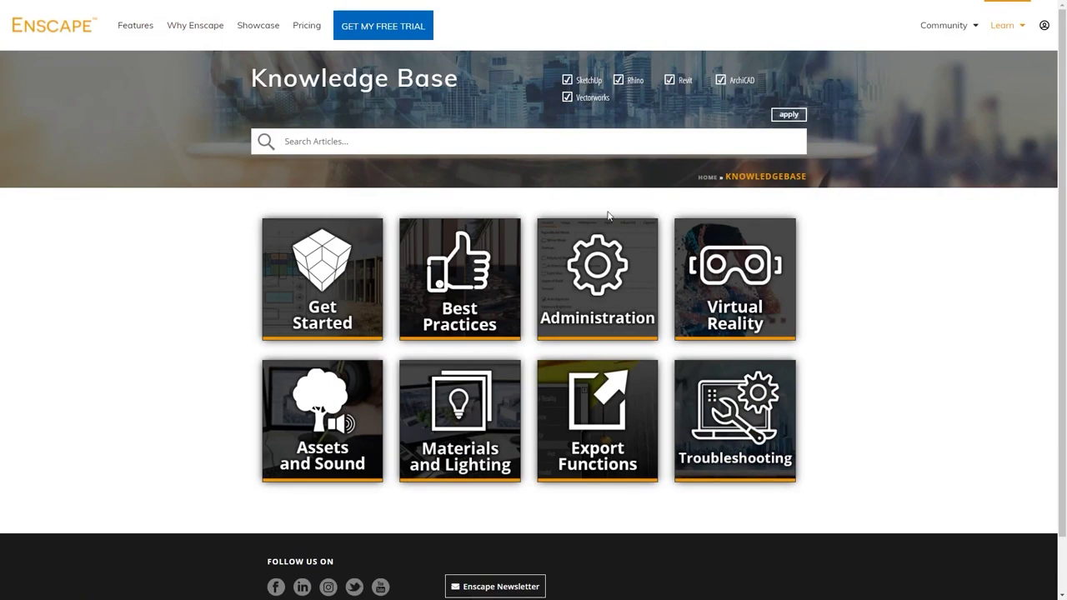
- Open the Get Started category and read through the First Steps installation article
click(348, 293)
scroll(348, 294, down, 1)
click(345, 213)
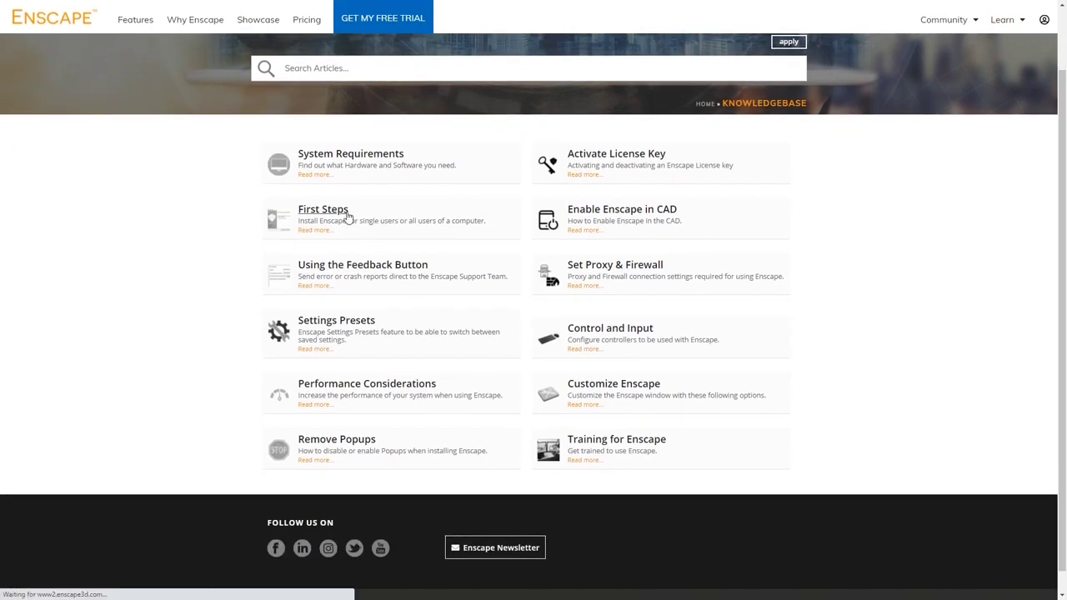
scroll(358, 233, down, 4)
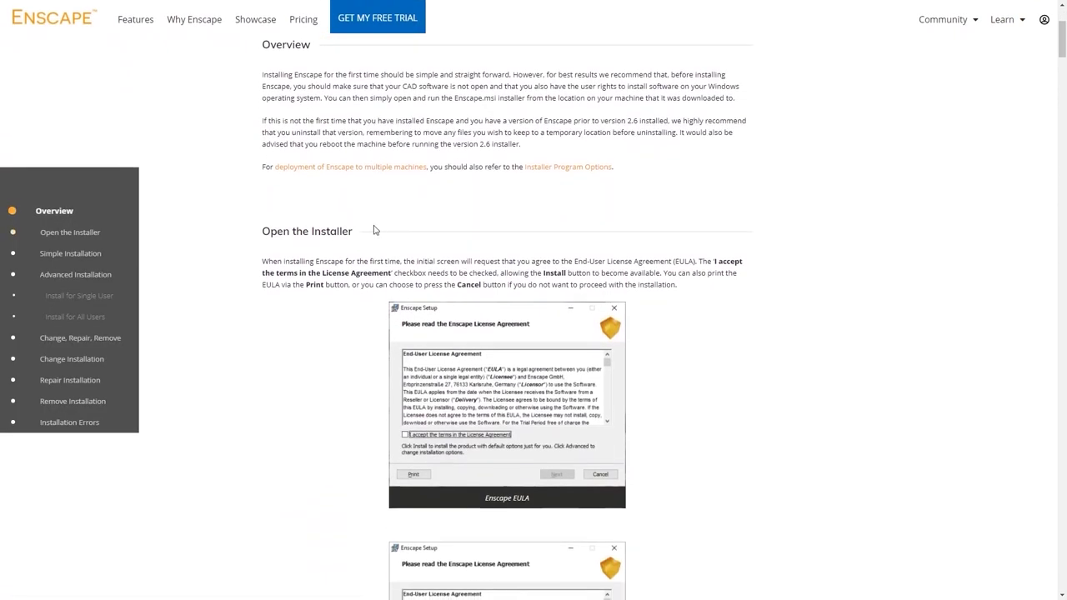
scroll(372, 270, down, 8)
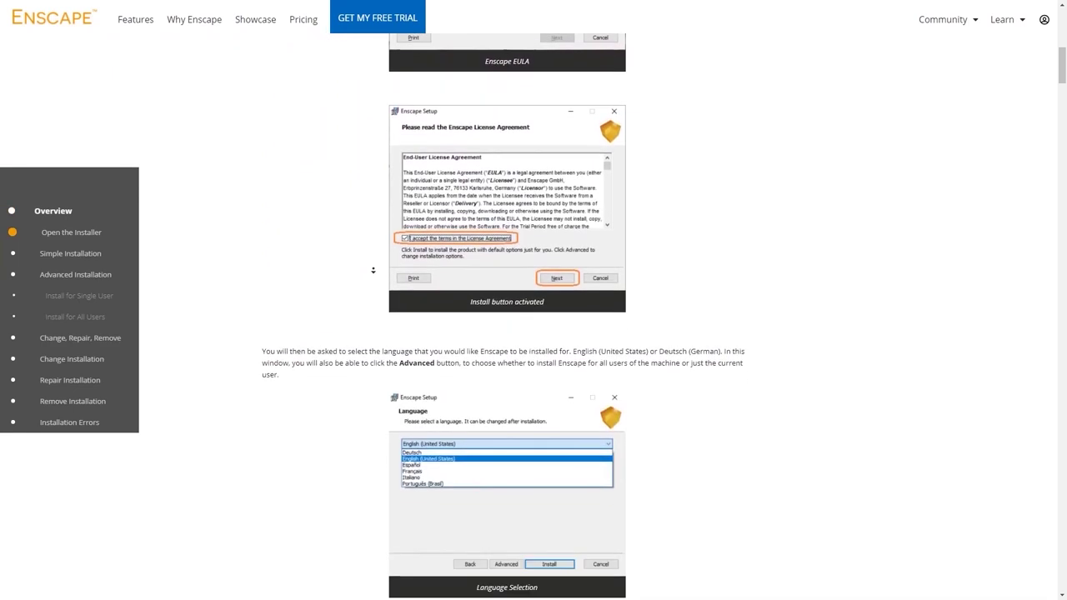
scroll(372, 264, down, 2)
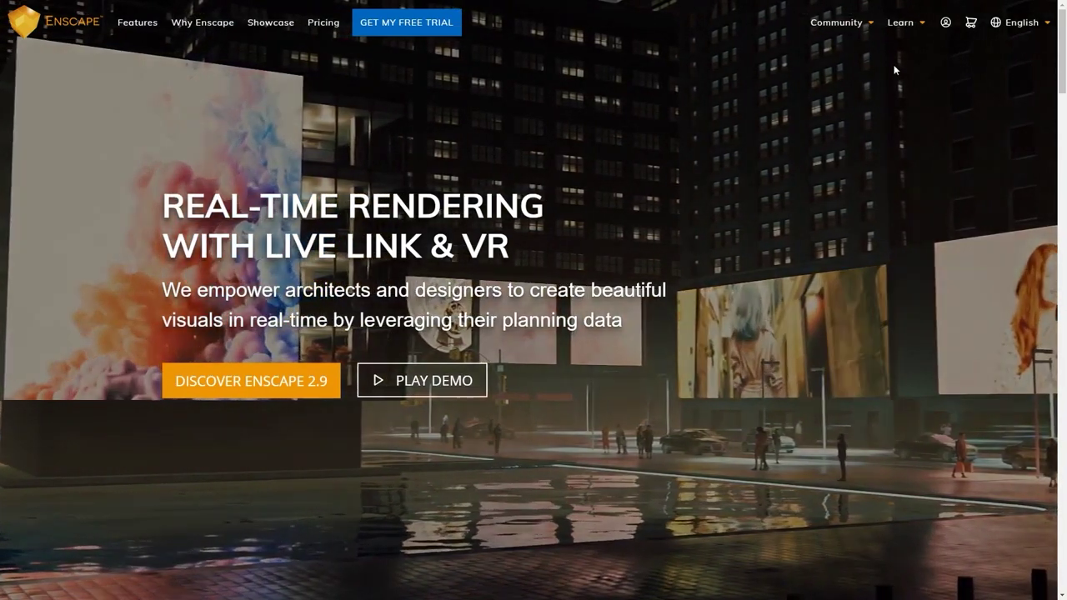
- Save the Enscape 3.0 installer to the desktop and close the browser
mouse_move(911, 28)
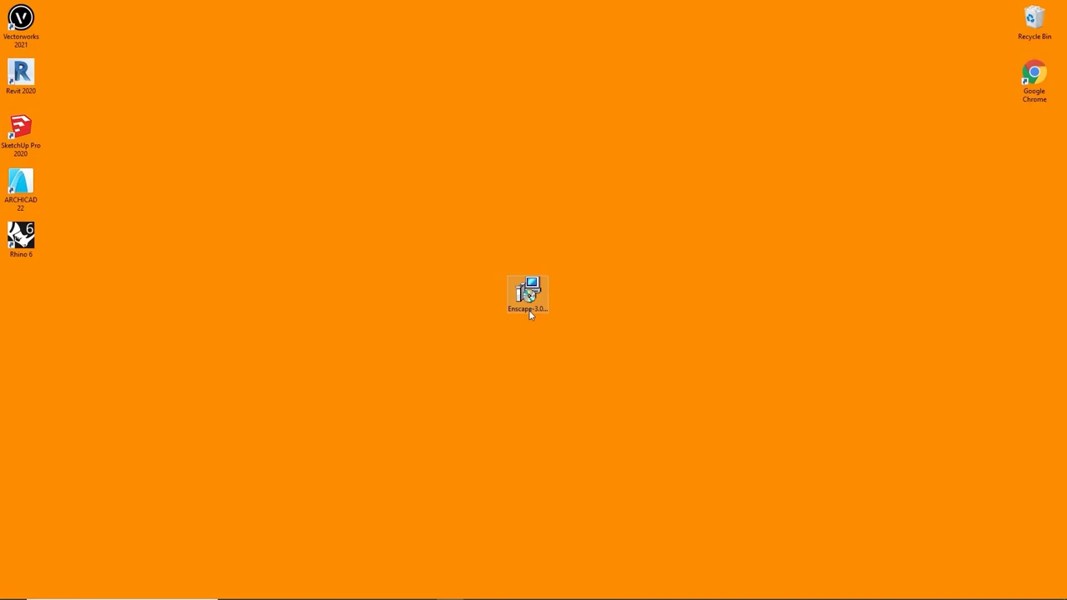
- Run the Enscape installer, accept the license terms, install, and finish the wizard
double_click(529, 311)
key(Return)
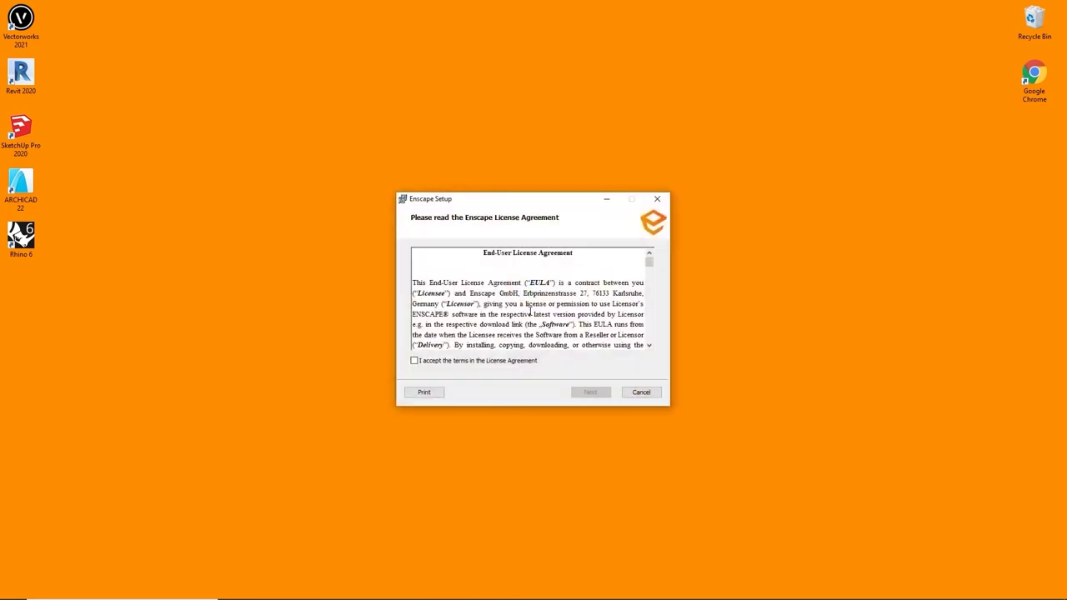
click(493, 362)
click(589, 391)
click(590, 393)
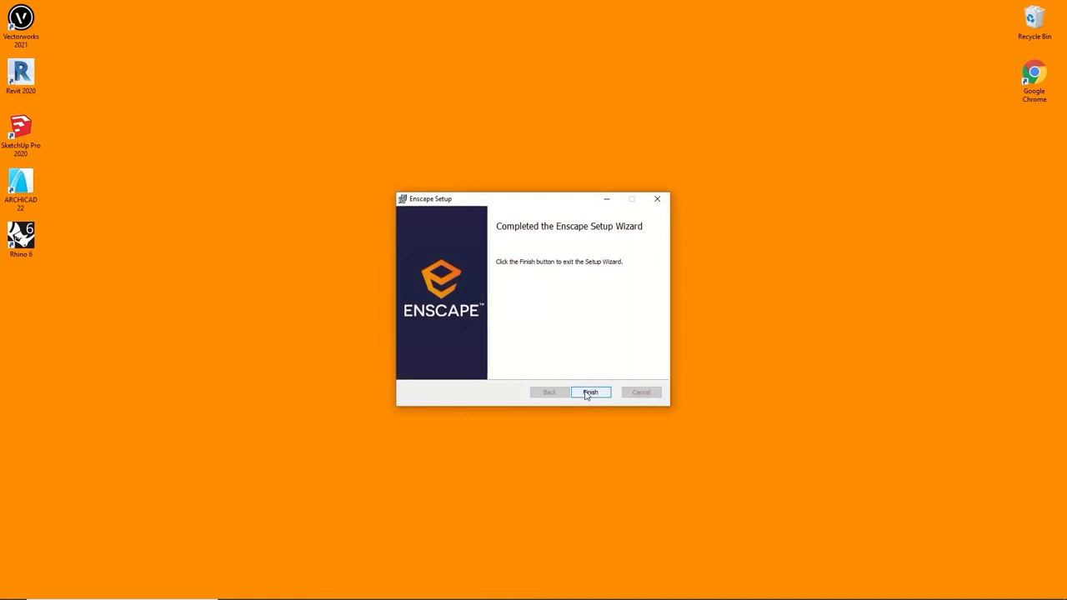
click(589, 392)
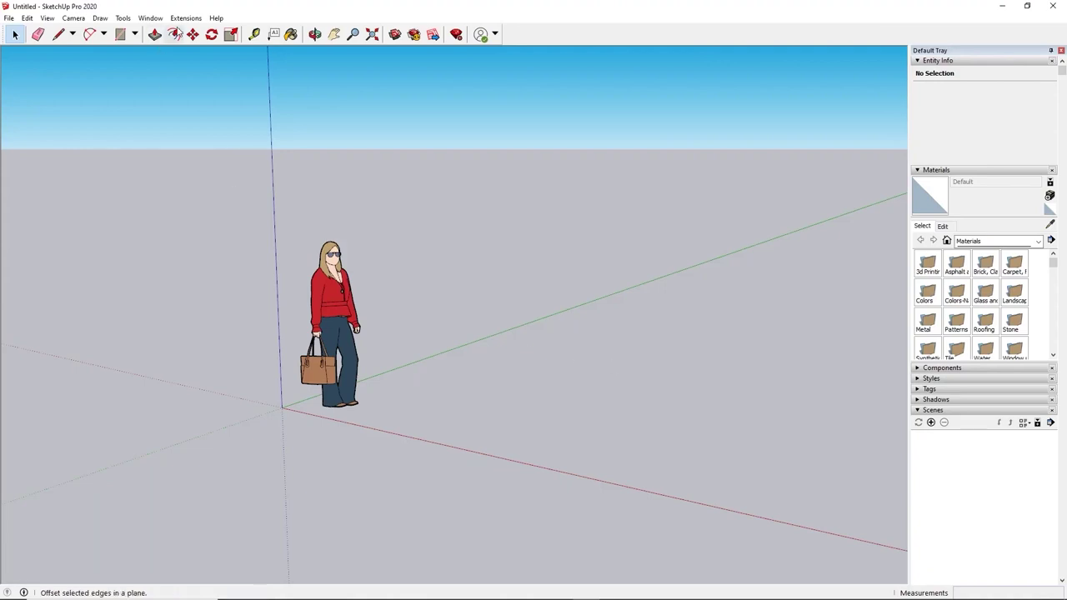
- Turn on the Enscape toolbar from SketchUp's toolbar list
click(186, 20)
mouse_move(187, 32)
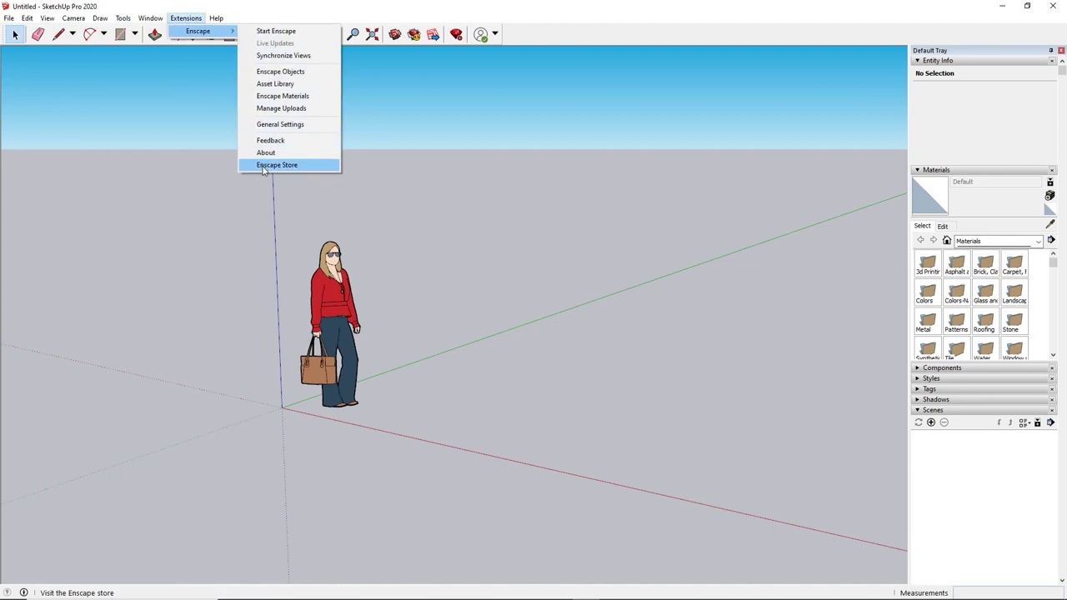
click(524, 40)
right_click(523, 40)
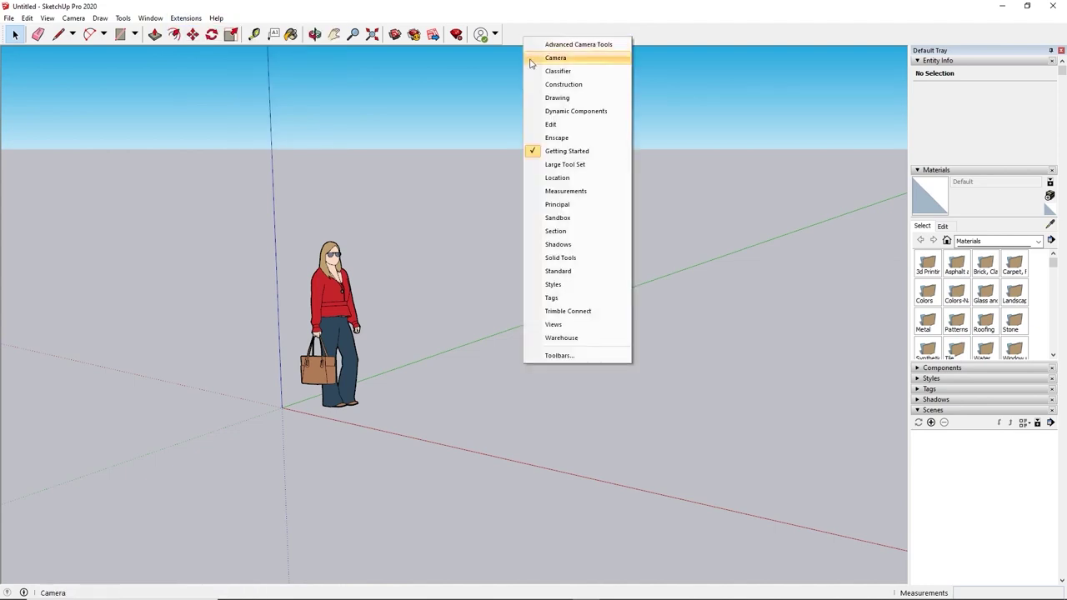
click(547, 139)
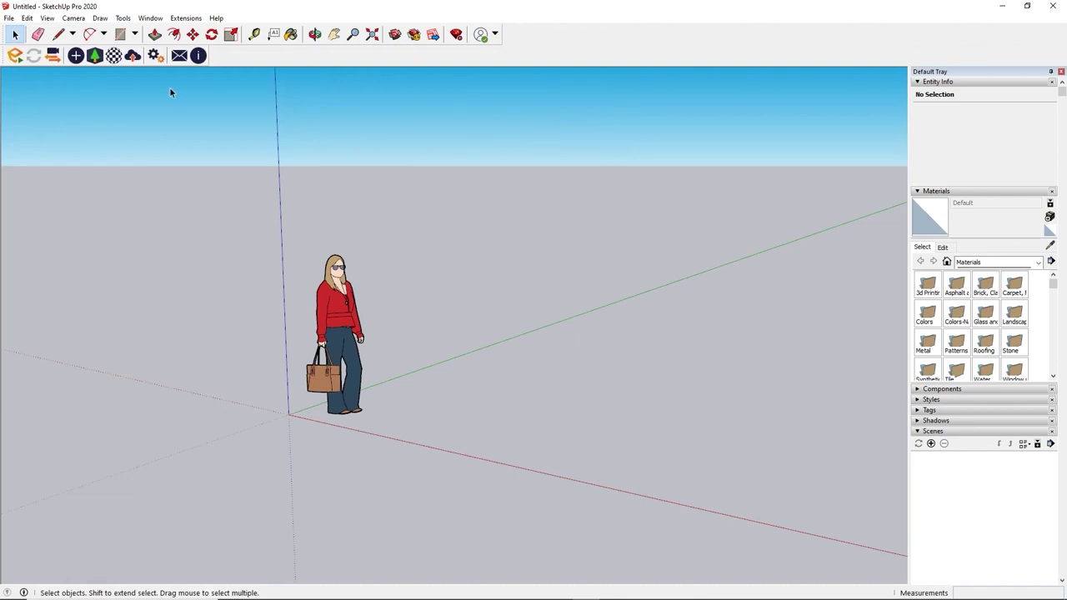
- Start Enscape from its toolbar to render the villa sample project live
click(15, 56)
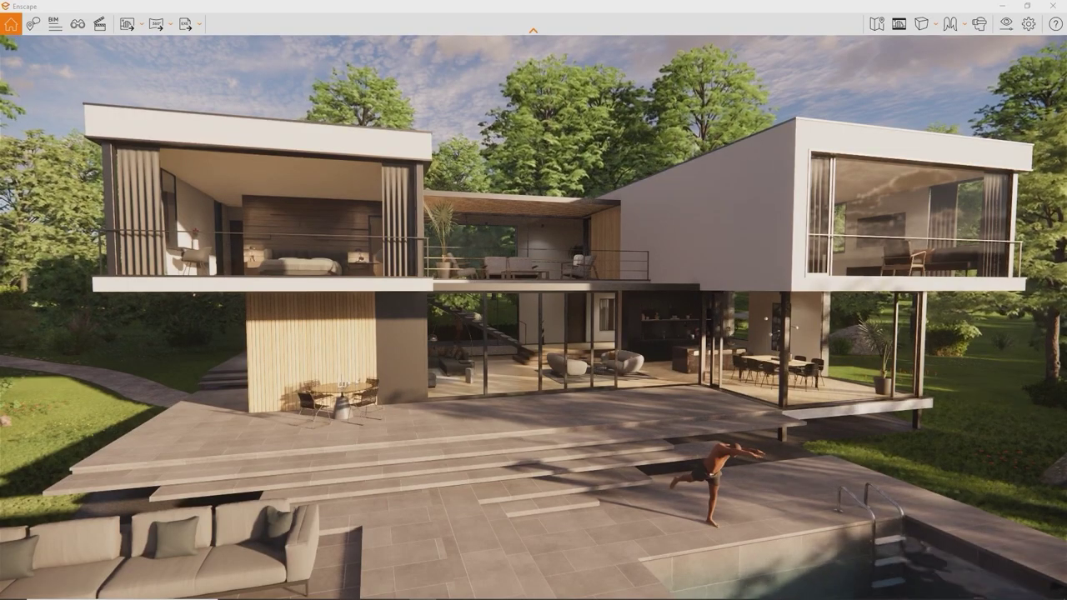
- Save the current camera as a new view, then visit Enscape 3D view 2 (bedroom) and view 3 (pool)
click(78, 23)
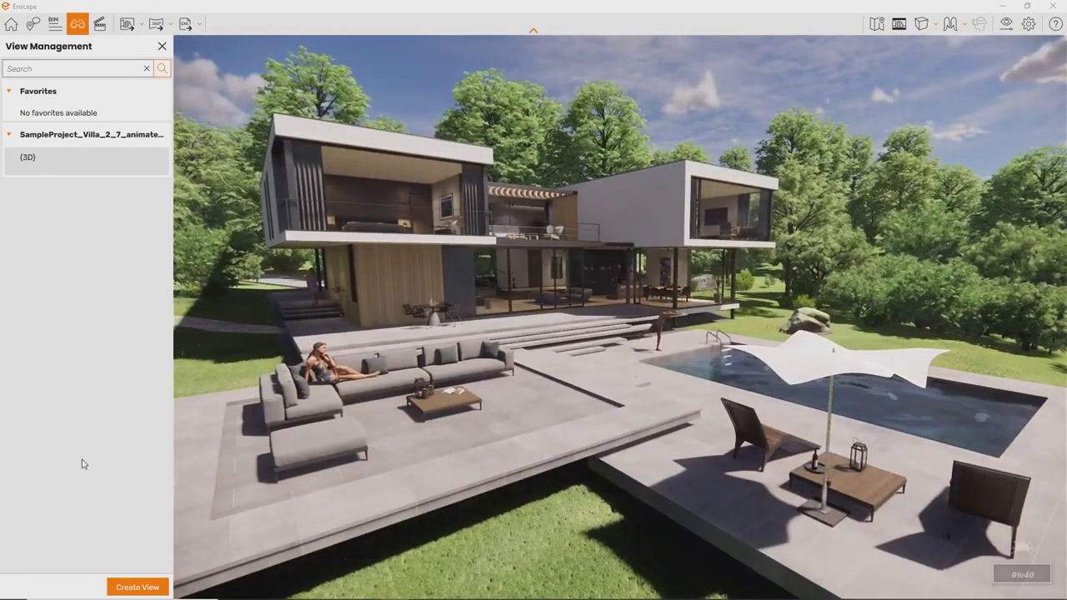
click(134, 587)
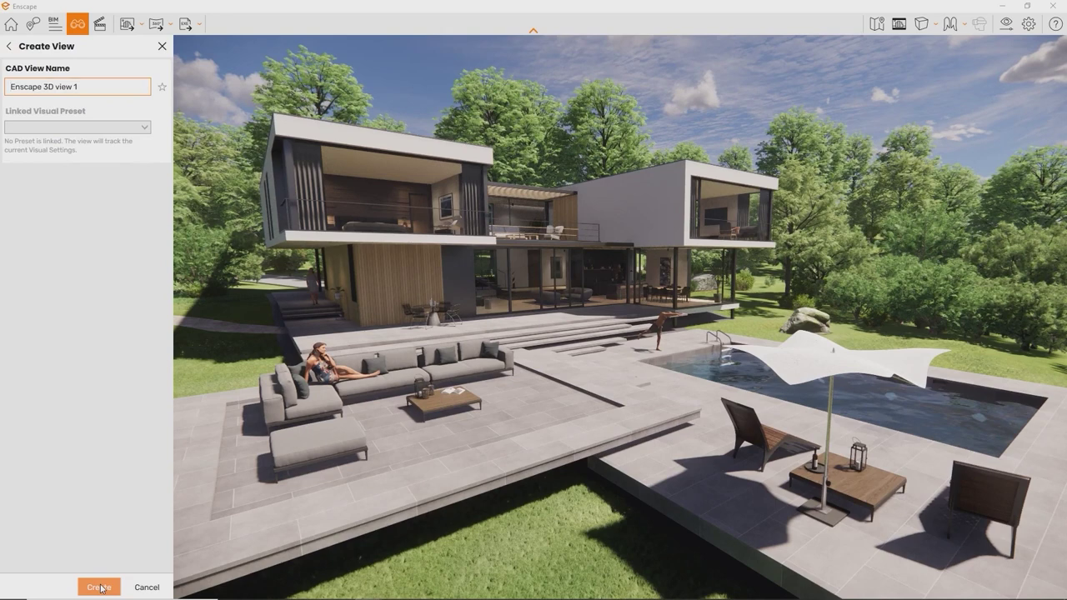
click(99, 587)
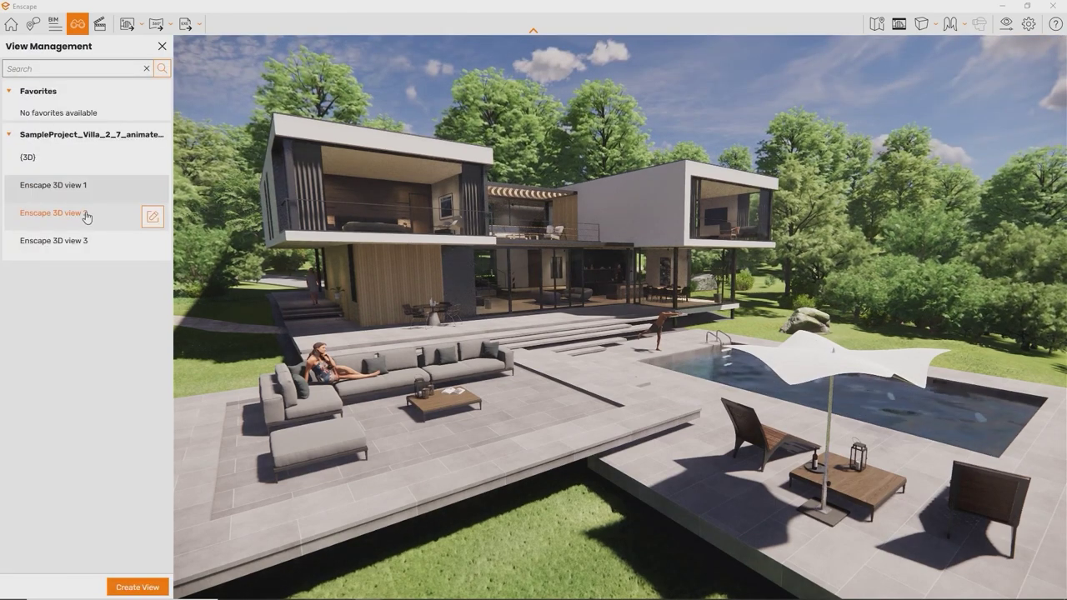
click(86, 215)
click(74, 246)
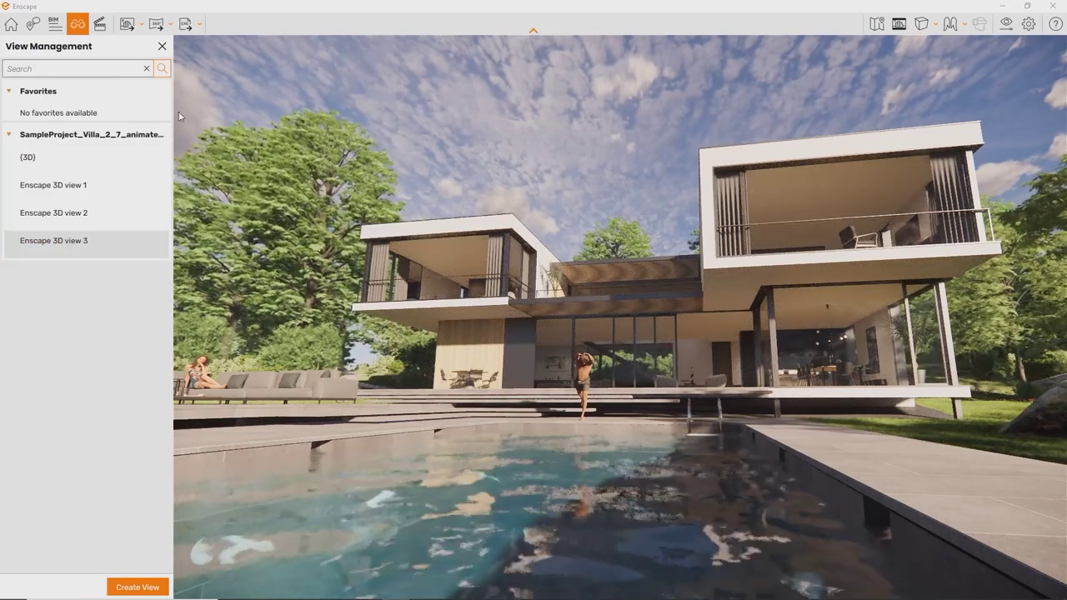
- Return to Home, show the navigation controls help, and turn the camera toward the pool deck
click(8, 30)
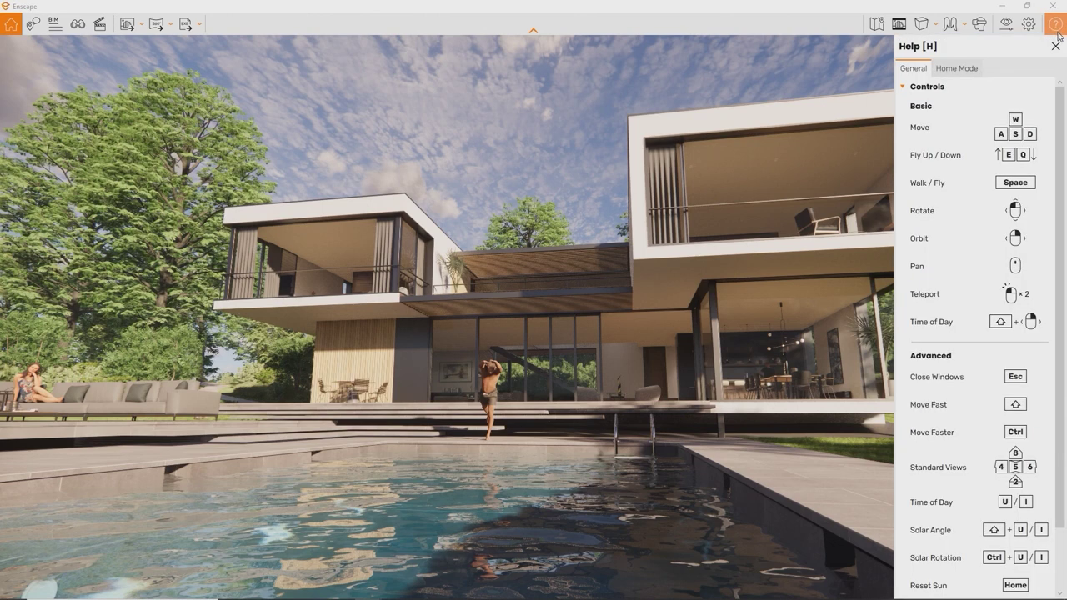
click(1058, 29)
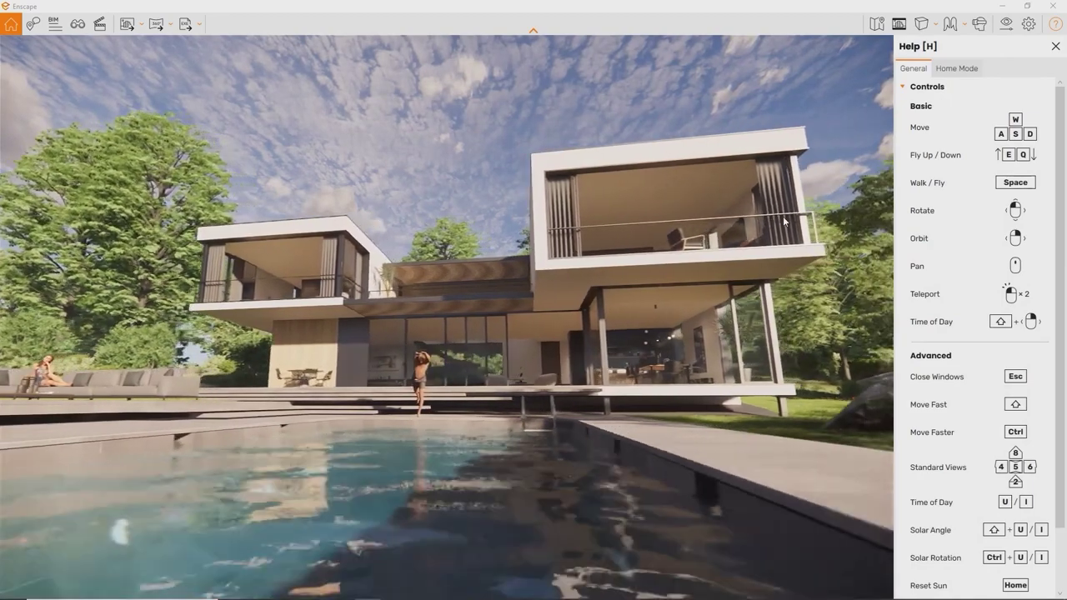
drag(784, 221, 783, 221)
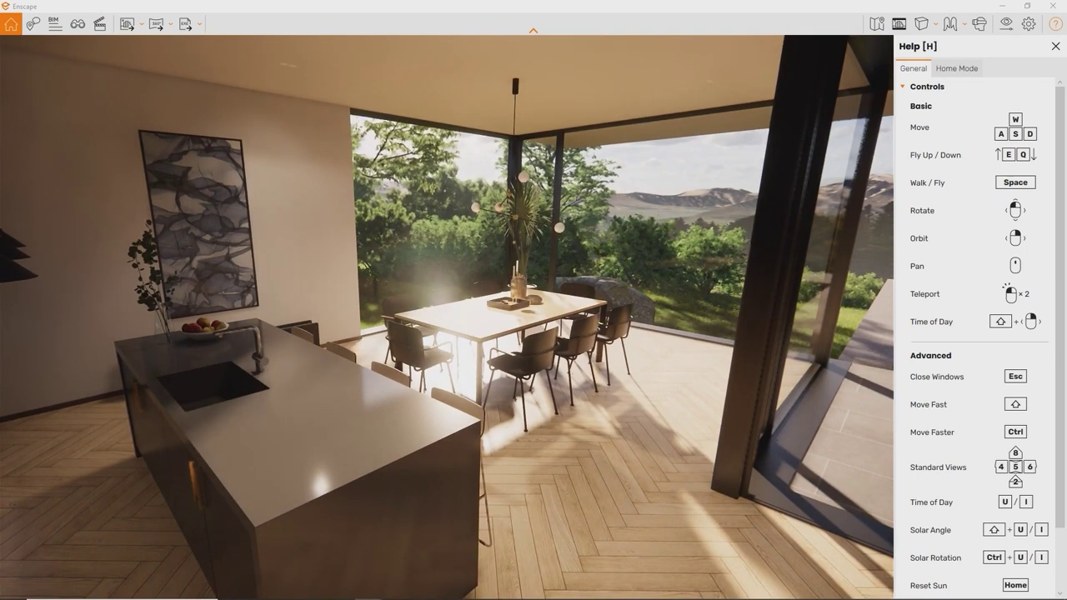
- Open Renderer Window Settings and review its Input and hotkey settings
click(1028, 32)
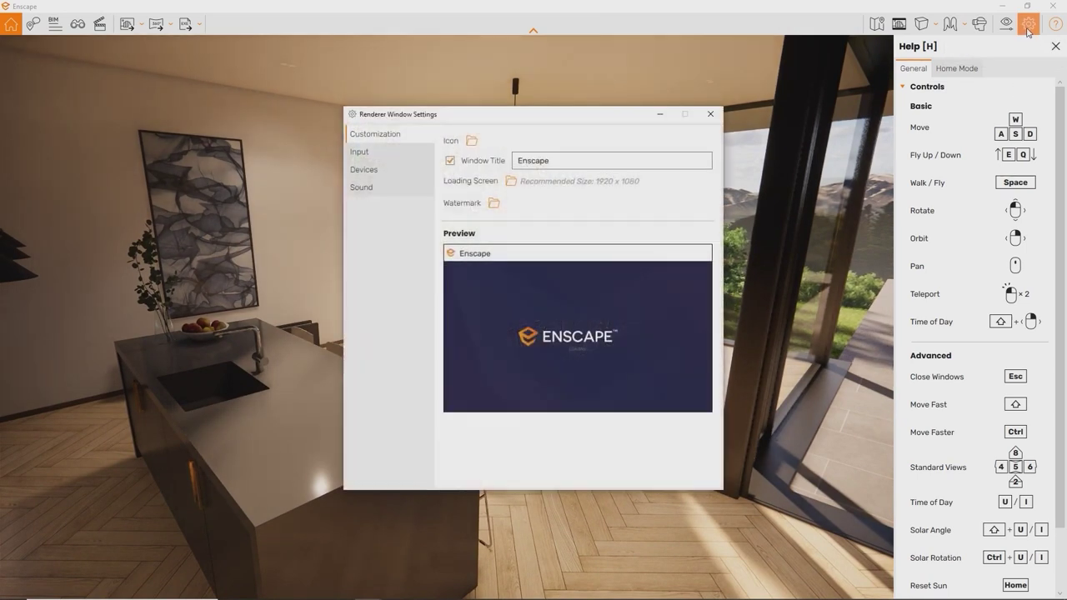
click(385, 156)
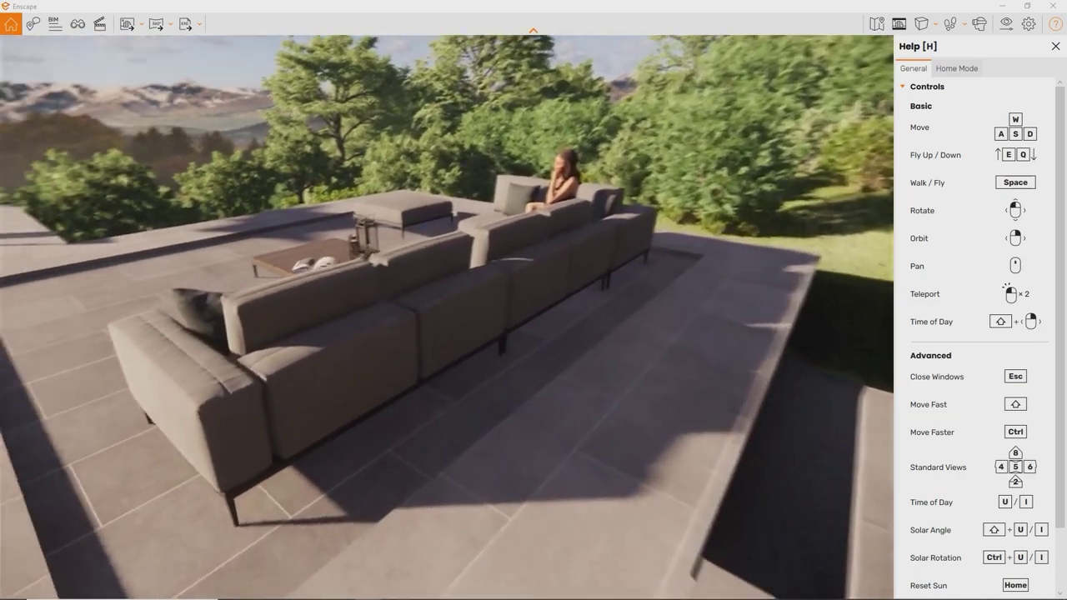
- Switch to flying and move over the terrace with E, Q, W and Left, then teleport facing the living room
key(space)
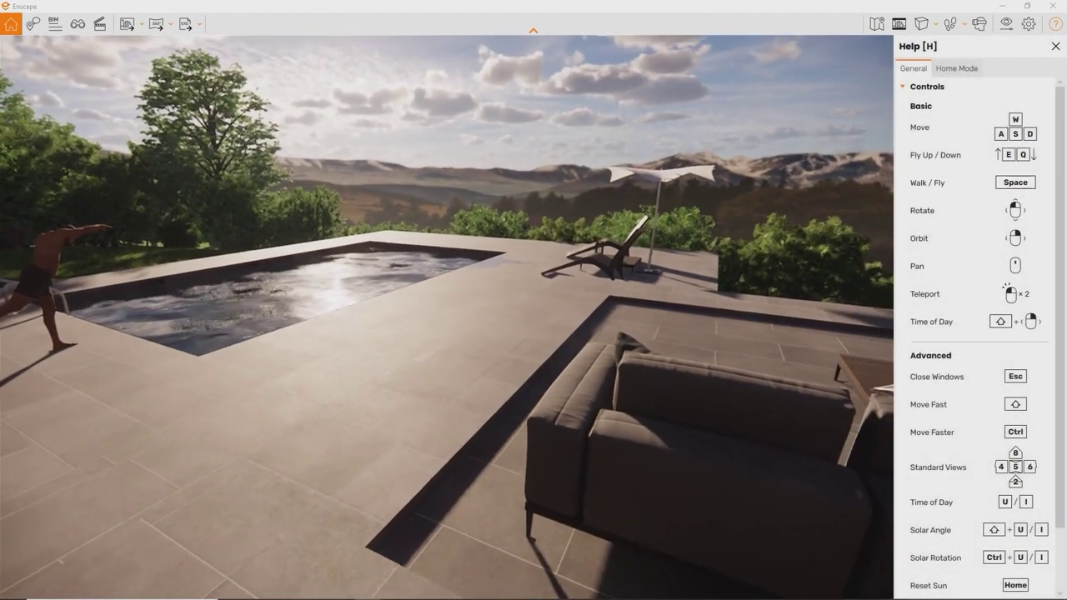
key(e)
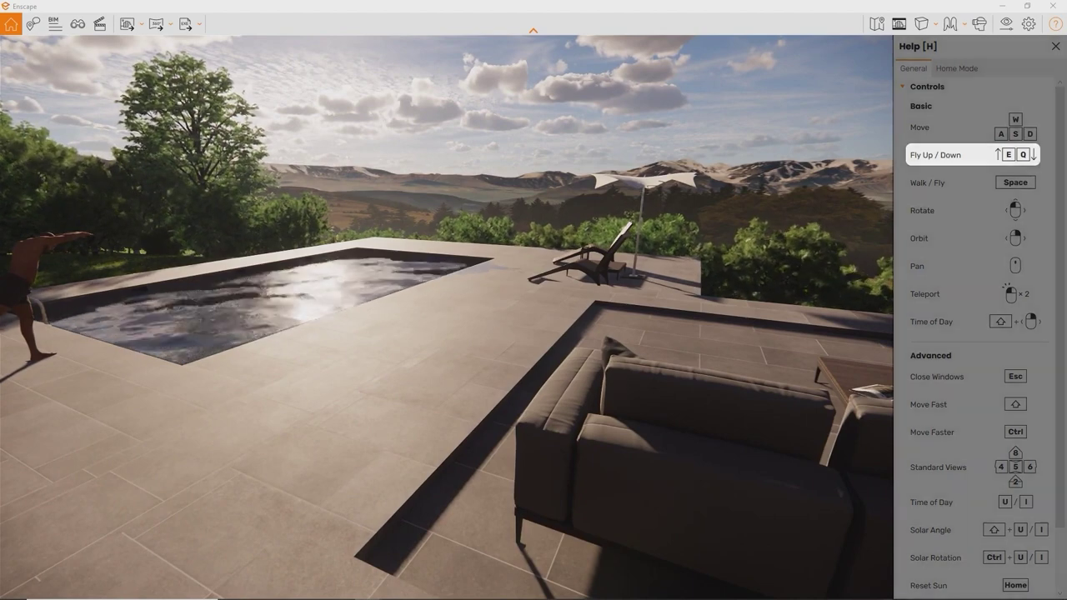
key(e)
key(q)
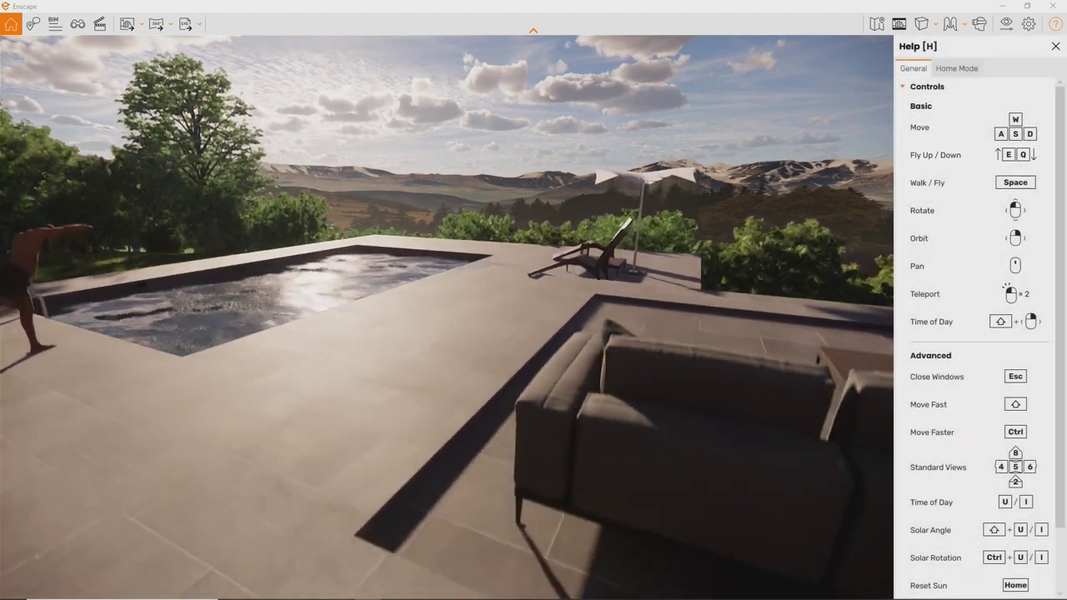
key(w)
key(Left)
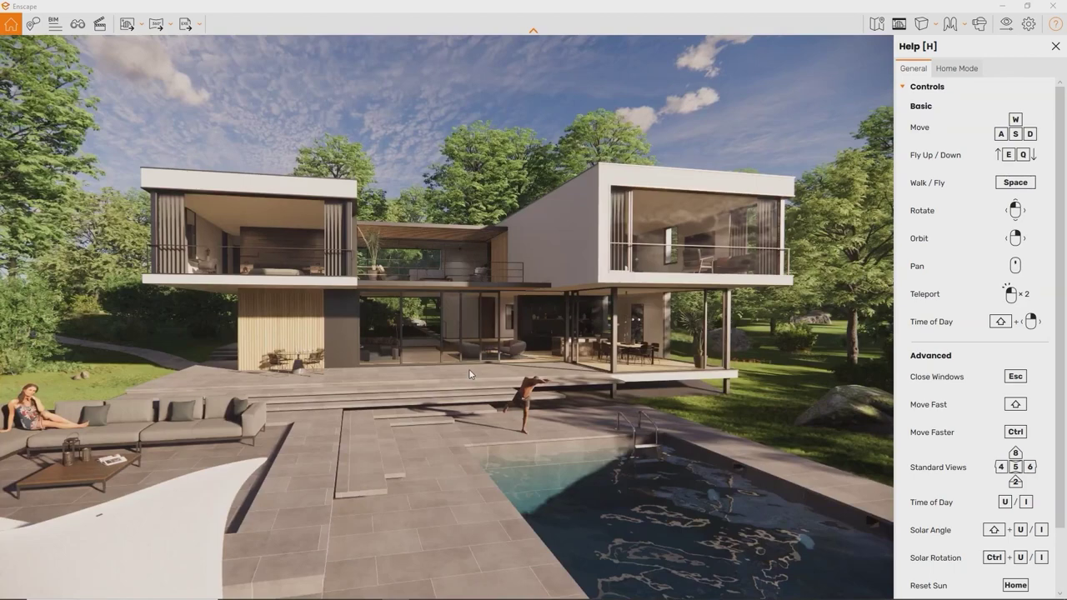
double_click(469, 374)
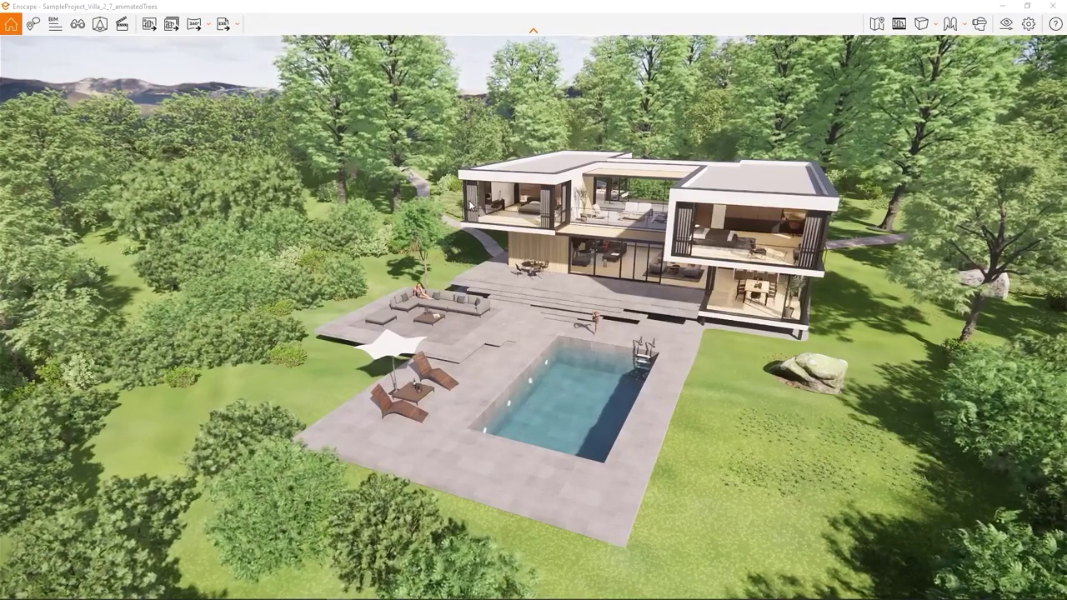
- Open the saved views with V and visit Bedroom Morning, Kitchen, Living Room, Pool View, Pool View - No Assets
key(v)
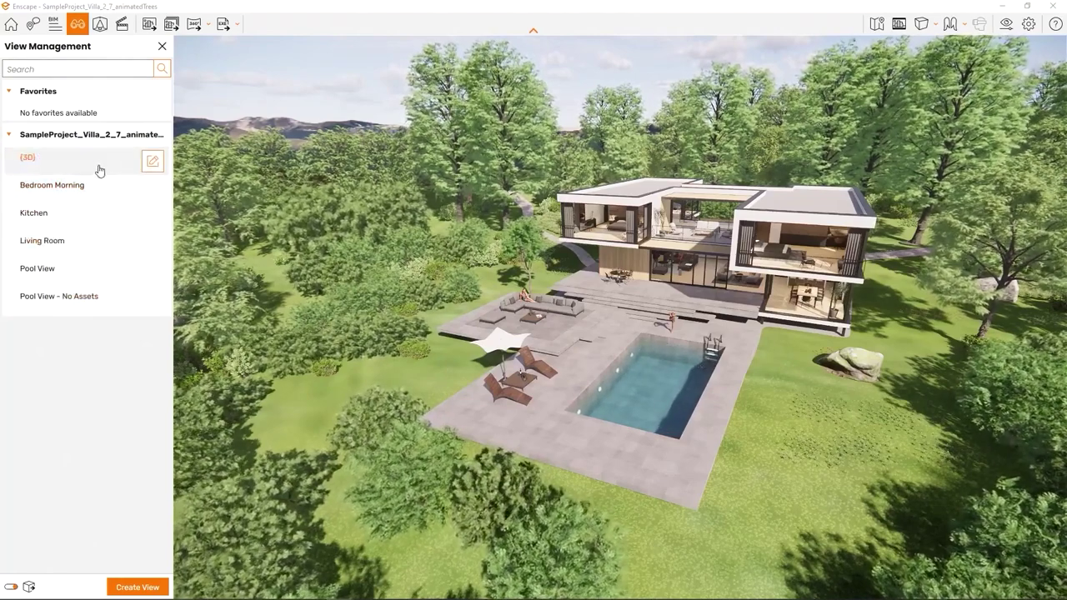
click(50, 190)
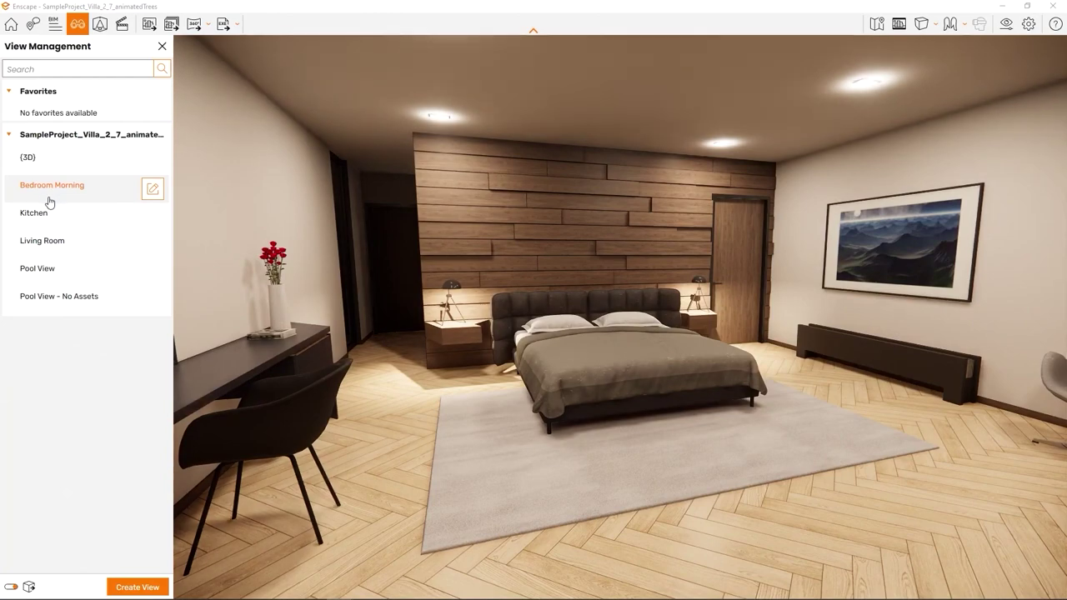
click(50, 213)
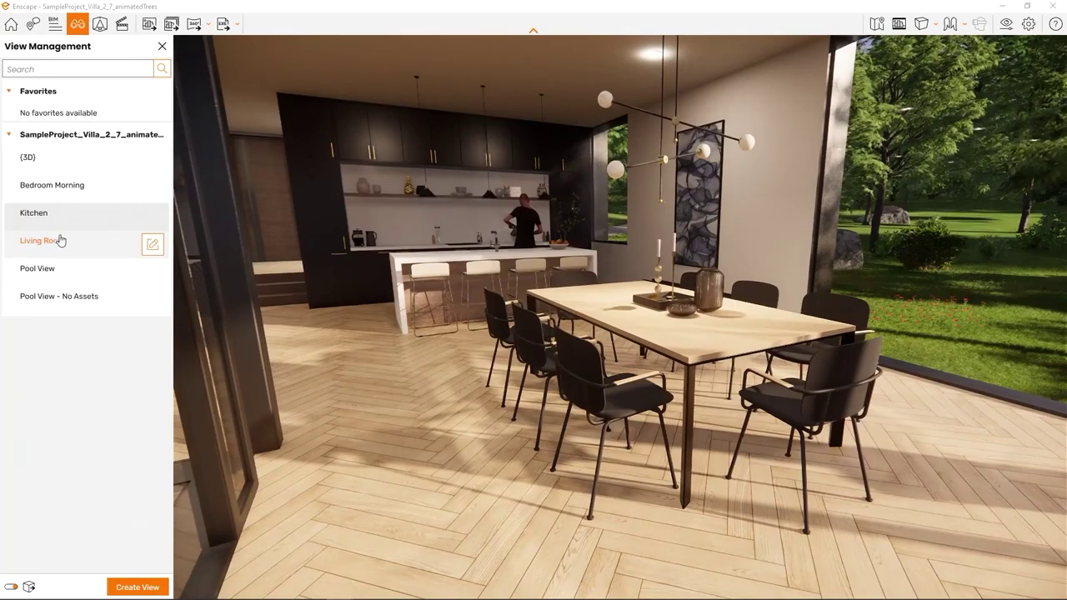
click(58, 242)
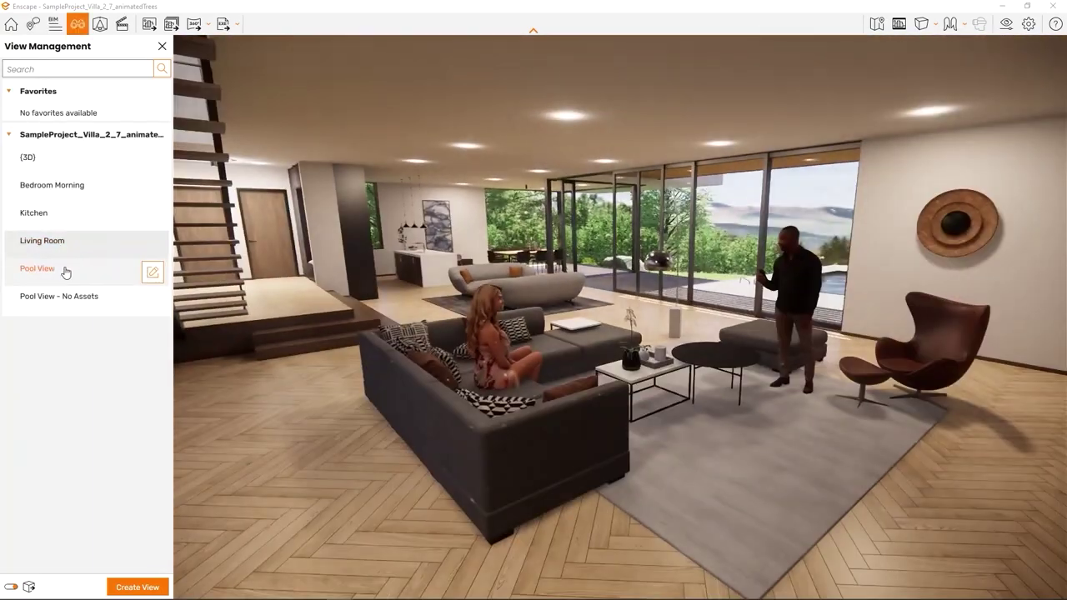
click(64, 270)
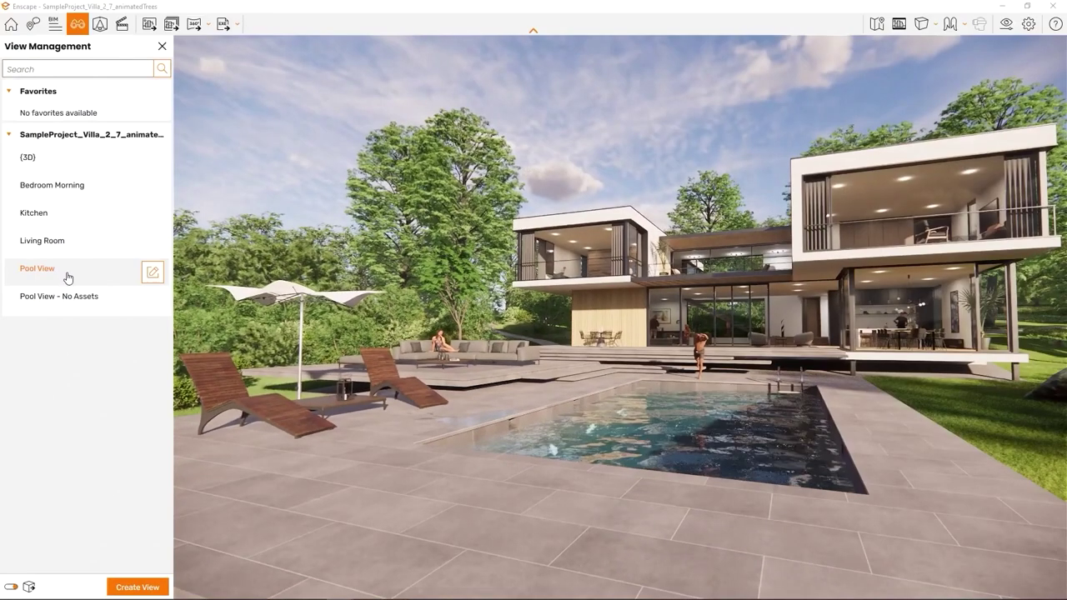
click(67, 296)
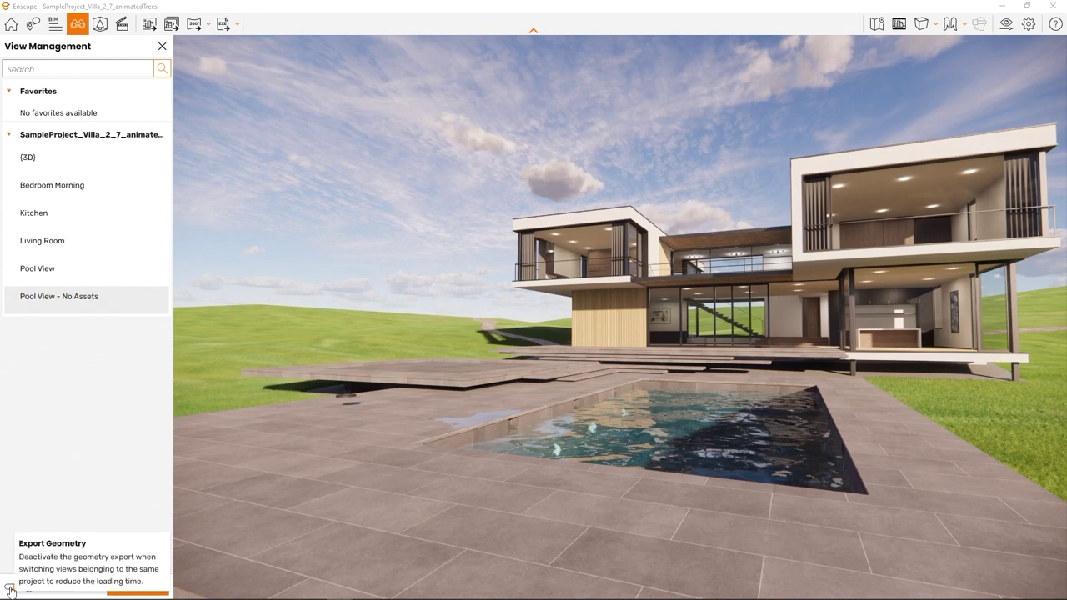
- With Export Geometry off, switch to Living Room, Kitchen and Bedroom Morning, then re-enable Export Geometry
click(10, 589)
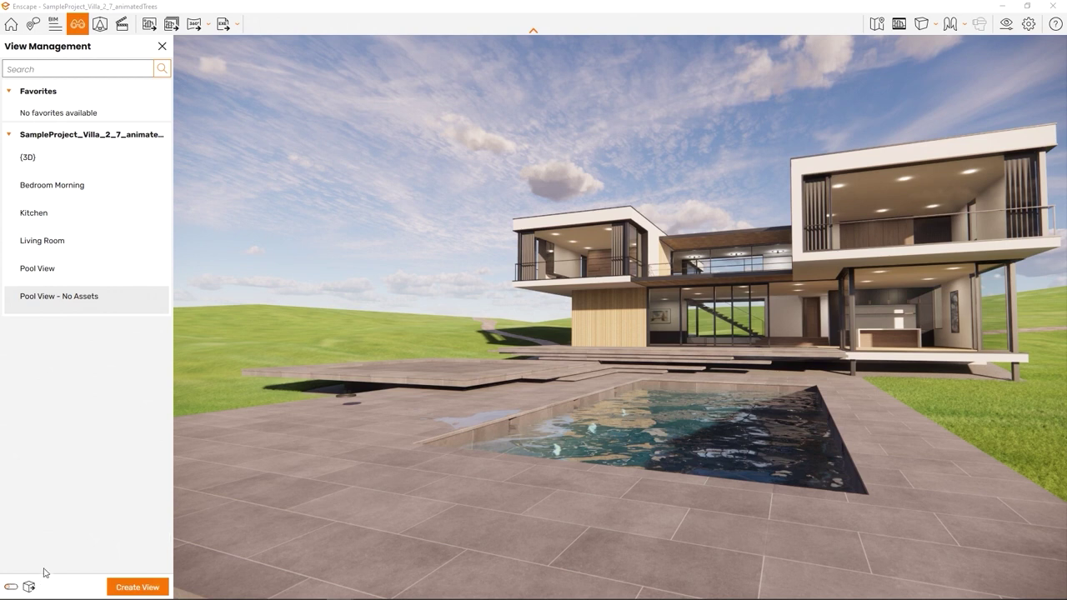
click(71, 257)
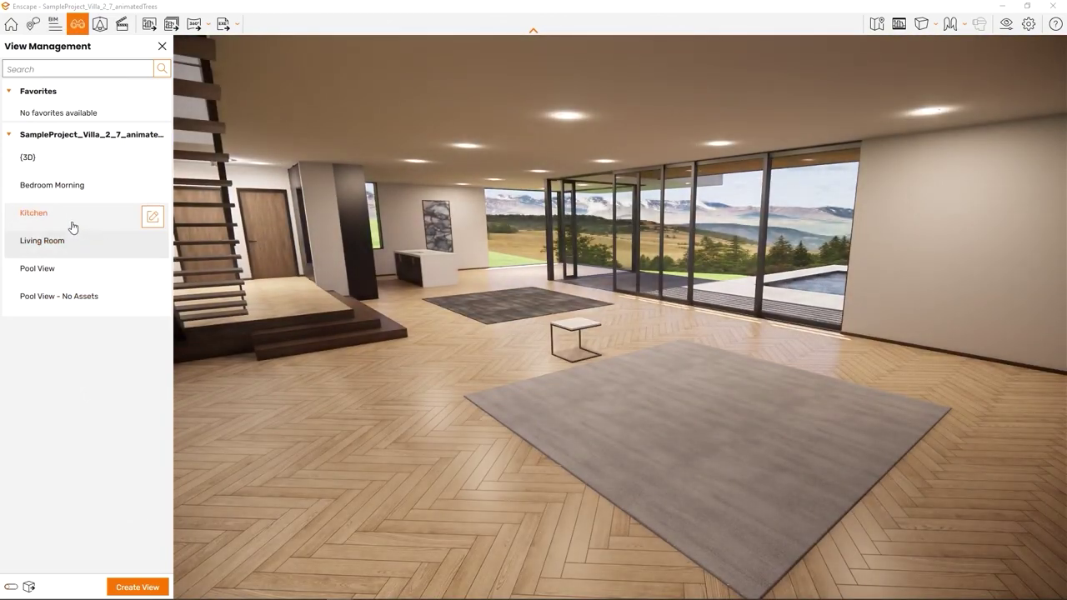
click(72, 226)
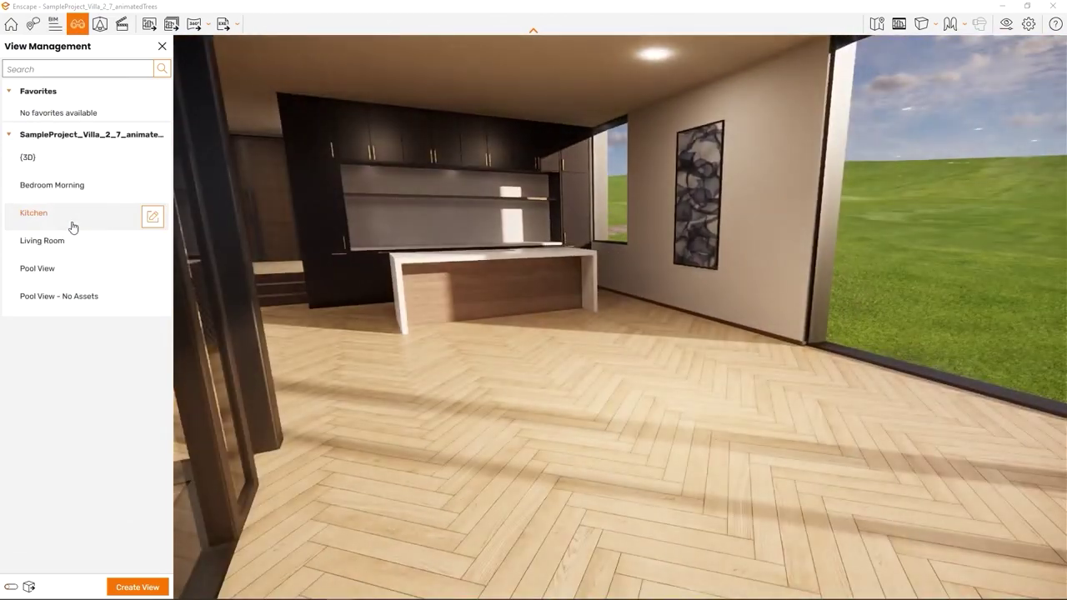
click(72, 201)
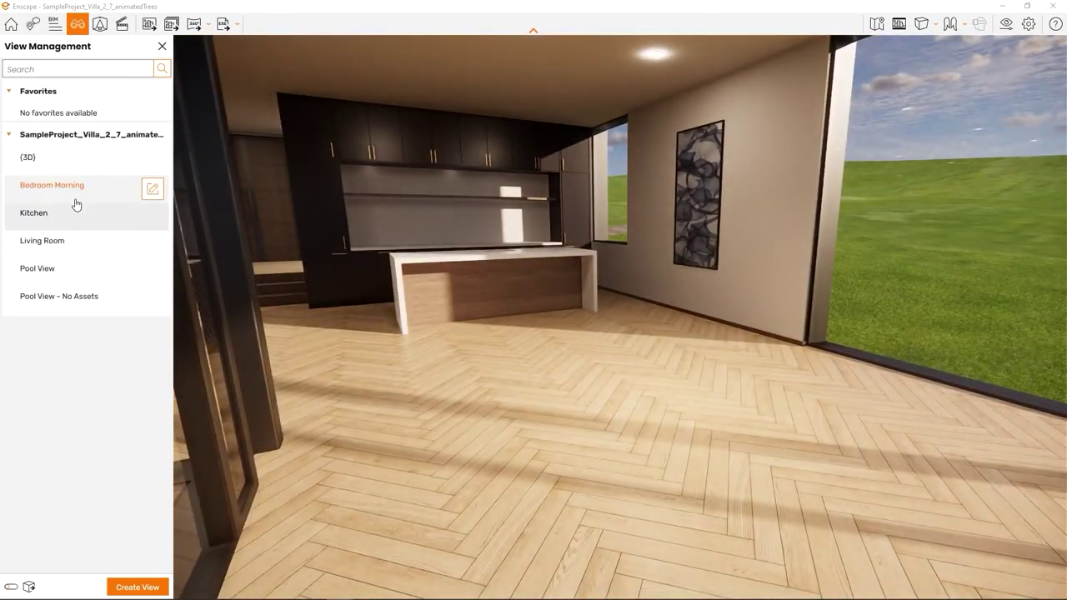
click(73, 201)
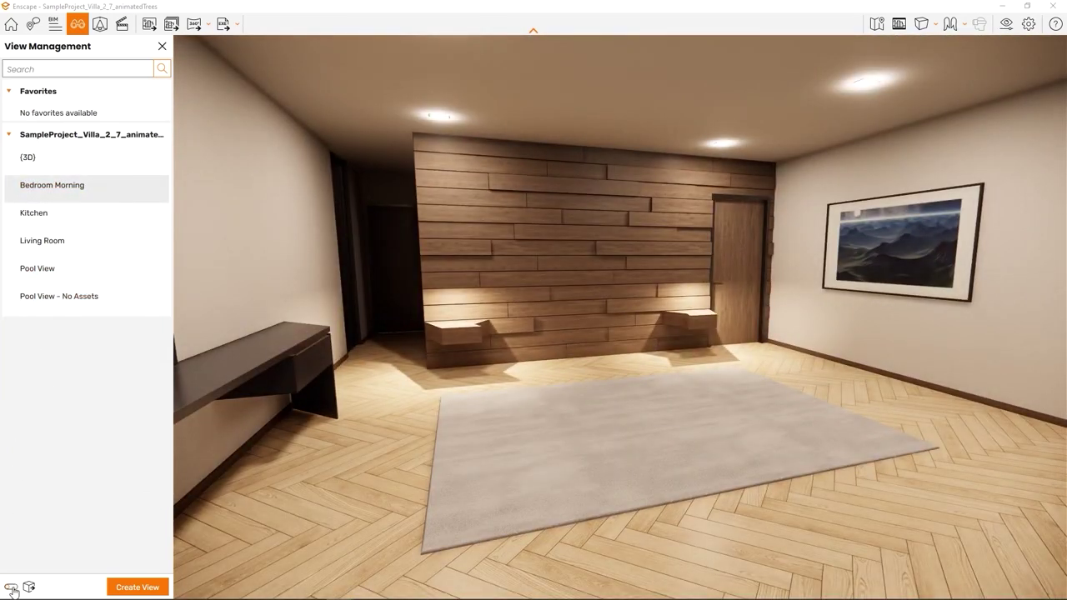
click(59, 201)
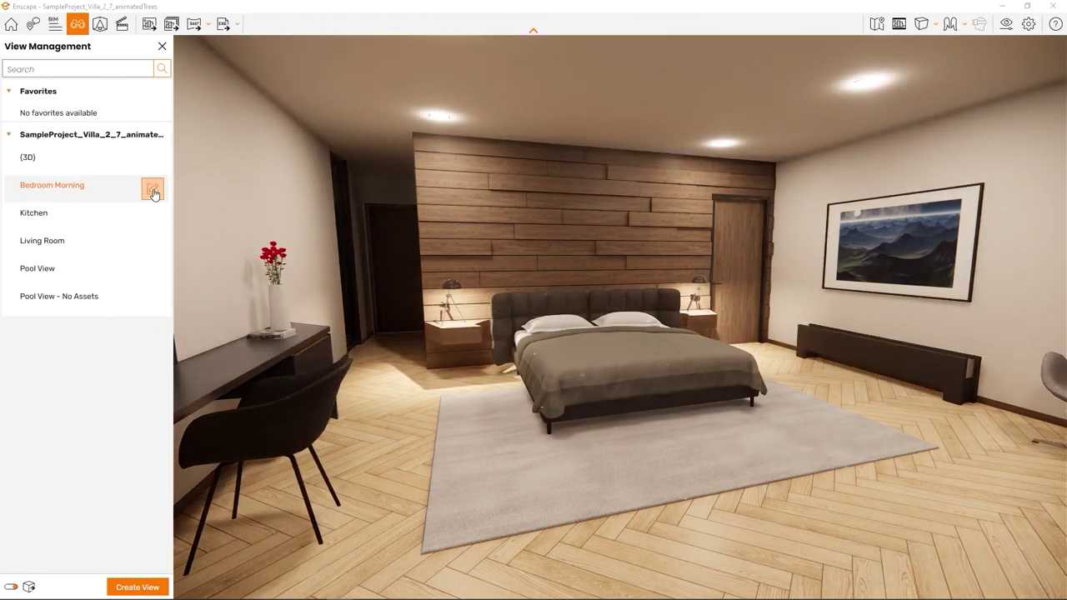
- Mark Bedroom Morning as a favourite and save the dusk exterior camera as Enscape 3D view 1
click(152, 191)
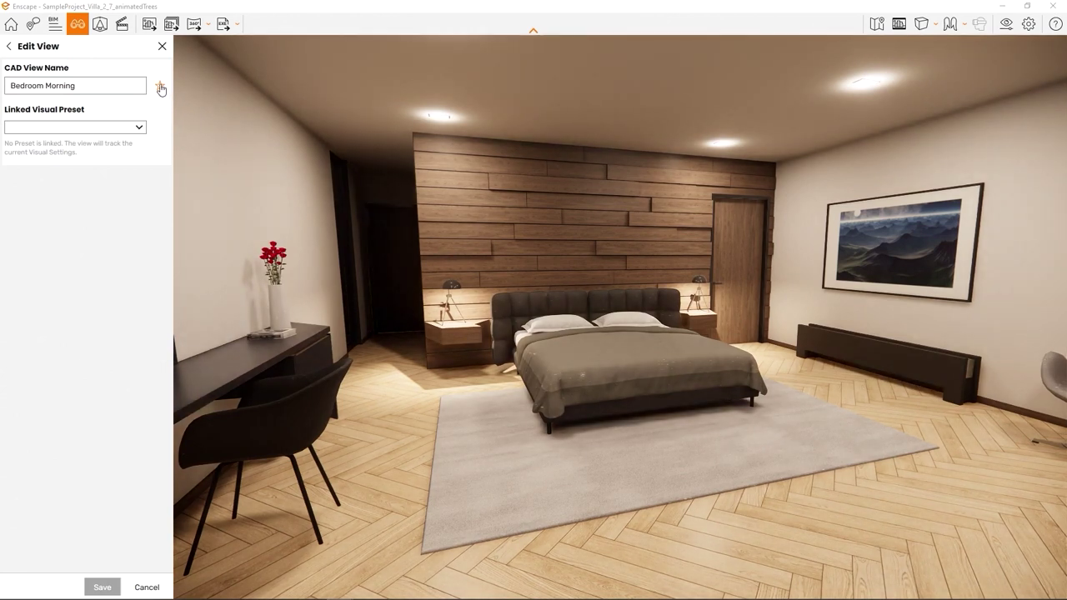
click(103, 587)
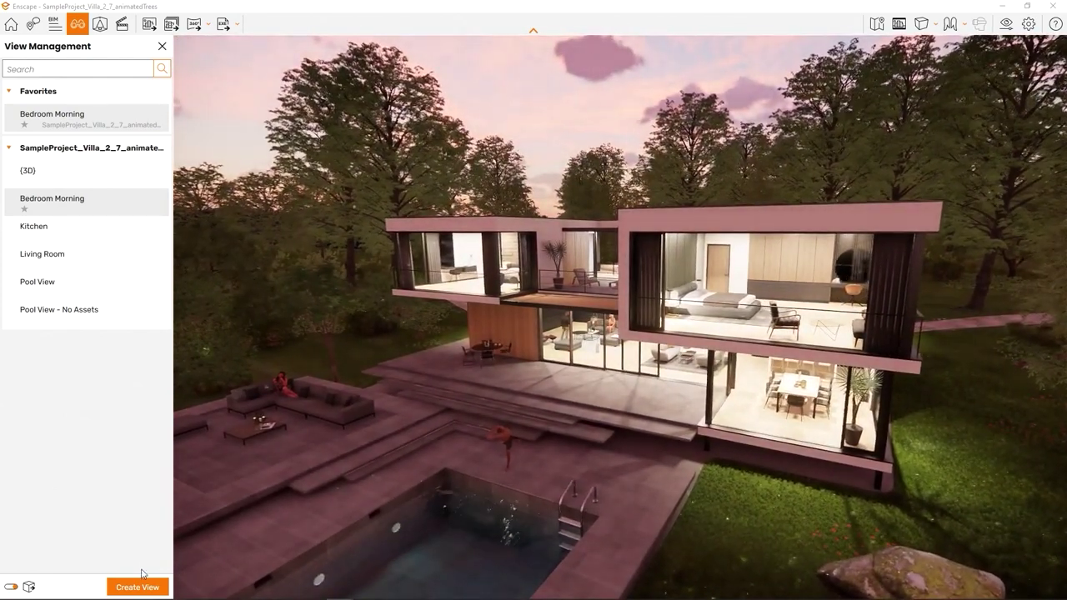
click(139, 586)
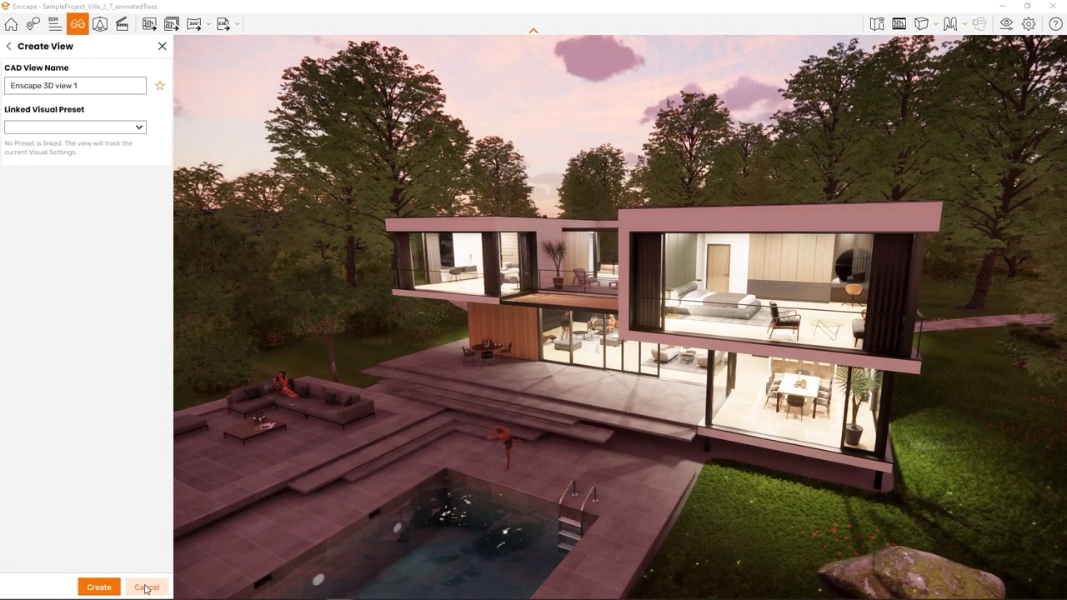
click(115, 586)
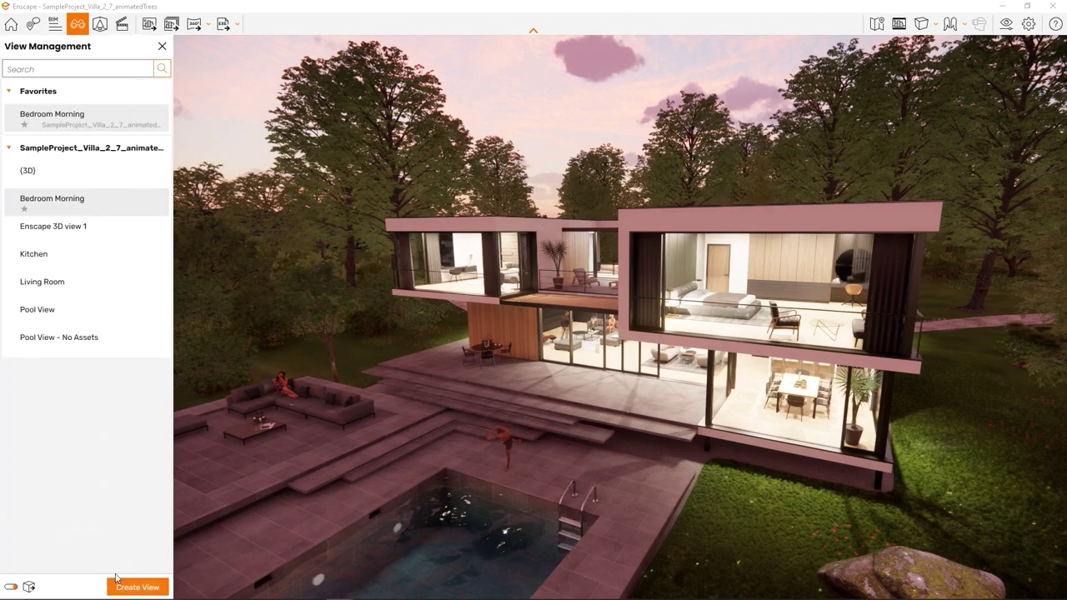
- Fly to Living Room, then Enscape 3D view 1, and orbit toward the side lounge
click(52, 284)
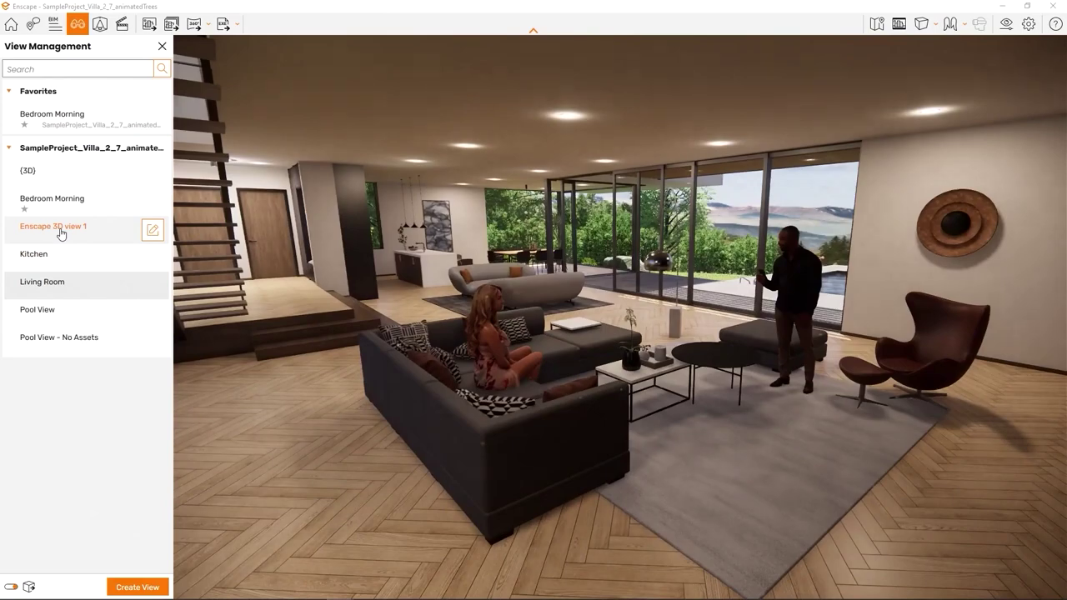
click(60, 233)
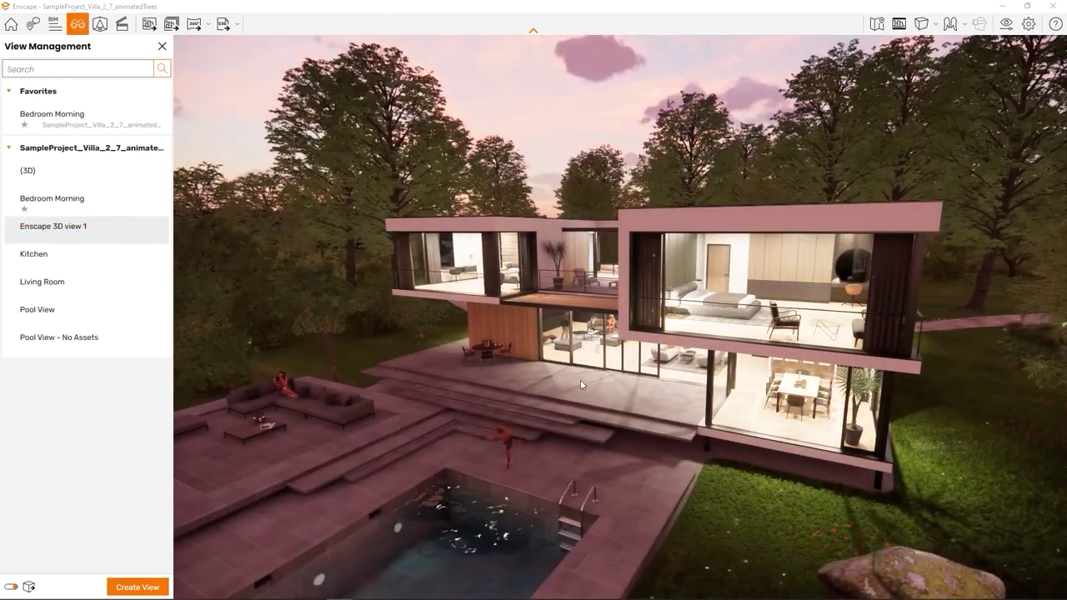
right_drag(580, 380, 569, 386)
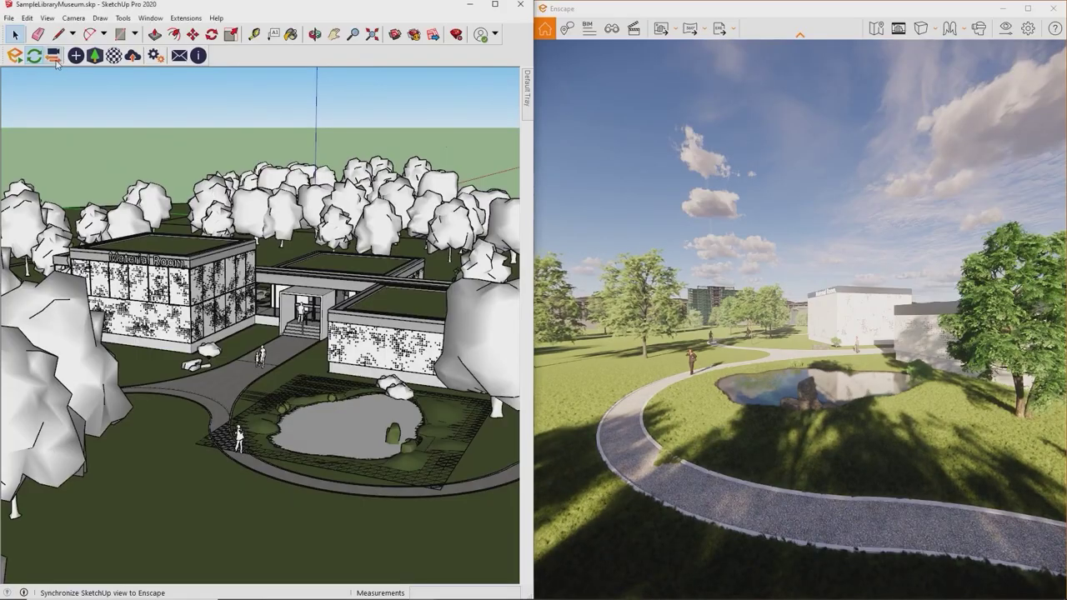
- Synchronize Enscape with the SketchUp camera, frame the perforated wall, and place the Enscape Objects window over the model
click(53, 57)
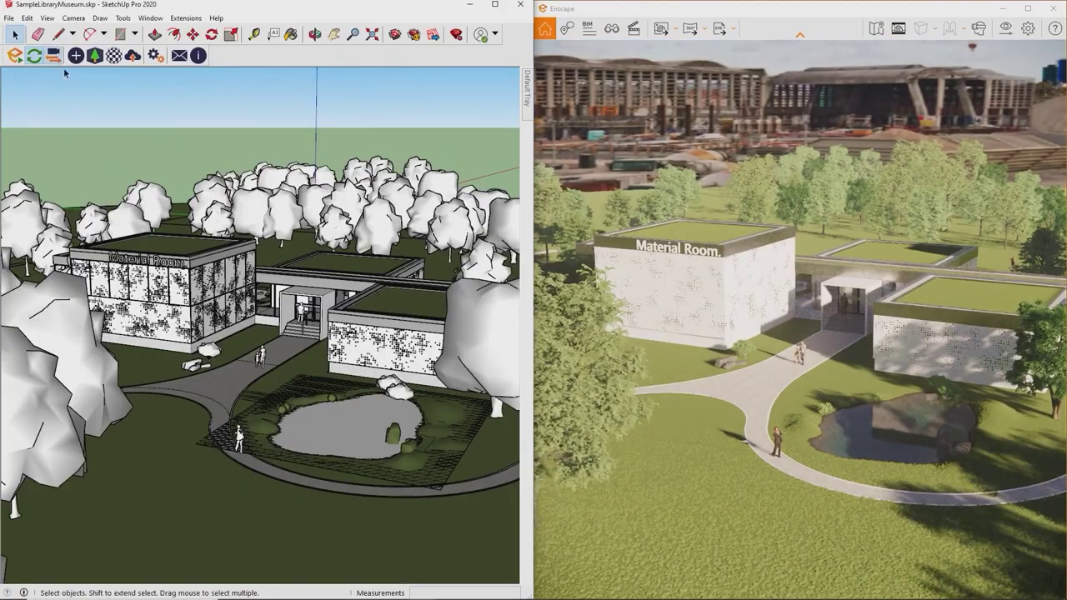
mouse_move(317, 333)
middle_down()
mouse_move(337, 333)
mouse_move(342, 366)
middle_up()
scroll(386, 352, up, 5)
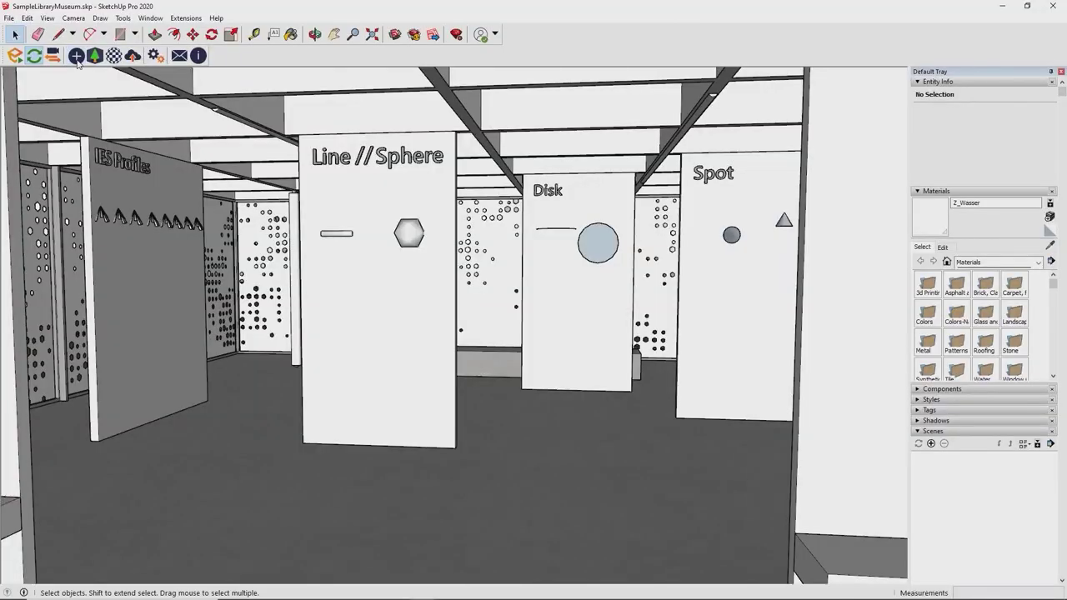
click(75, 56)
drag(88, 58, 378, 284)
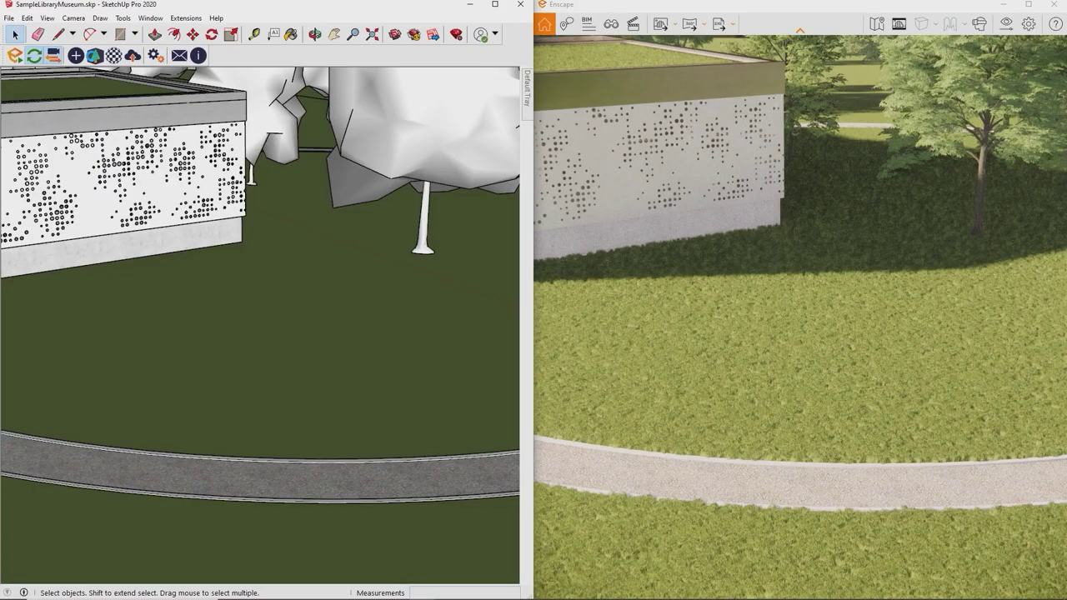
- Place Man on Bicycle from the Enscape Asset Library on the curved path, pick a tree, and orbit
click(94, 56)
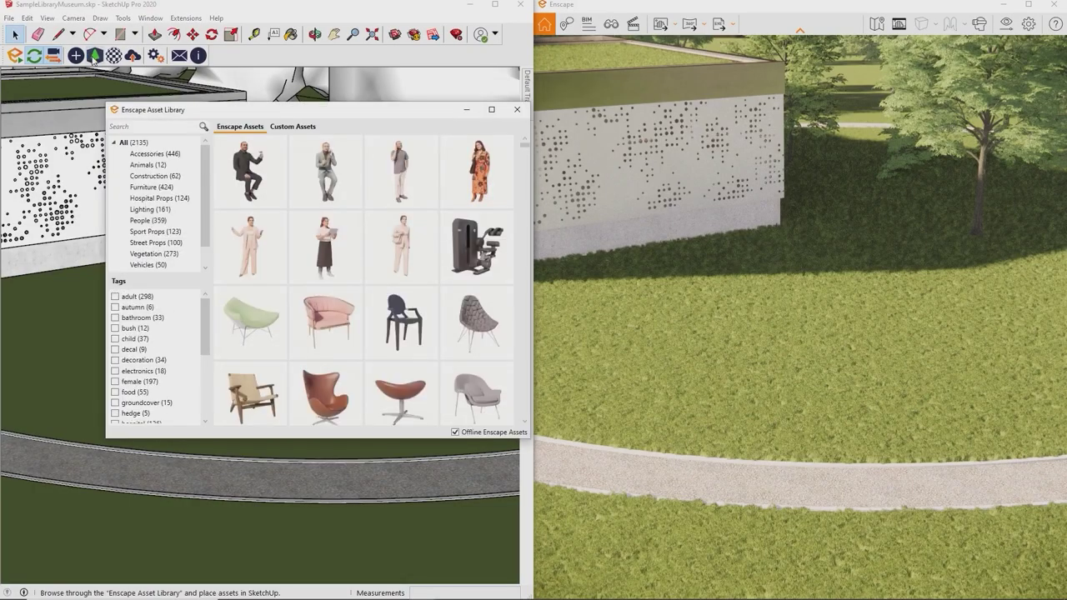
scroll(369, 326, down, 5)
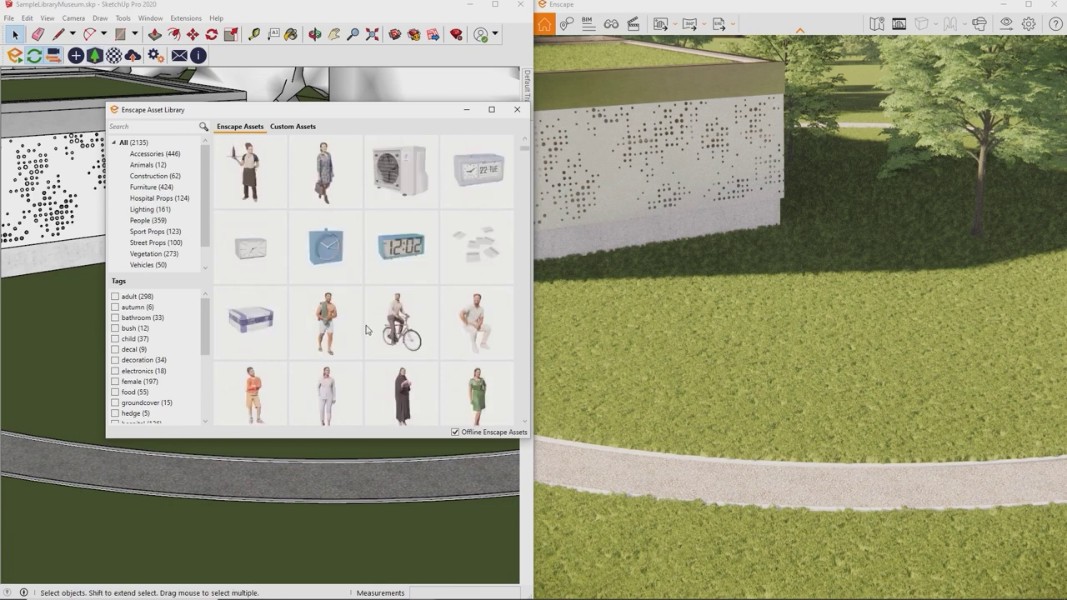
scroll(446, 316, down, 3)
scroll(444, 339, up, 1)
scroll(445, 339, up, 2)
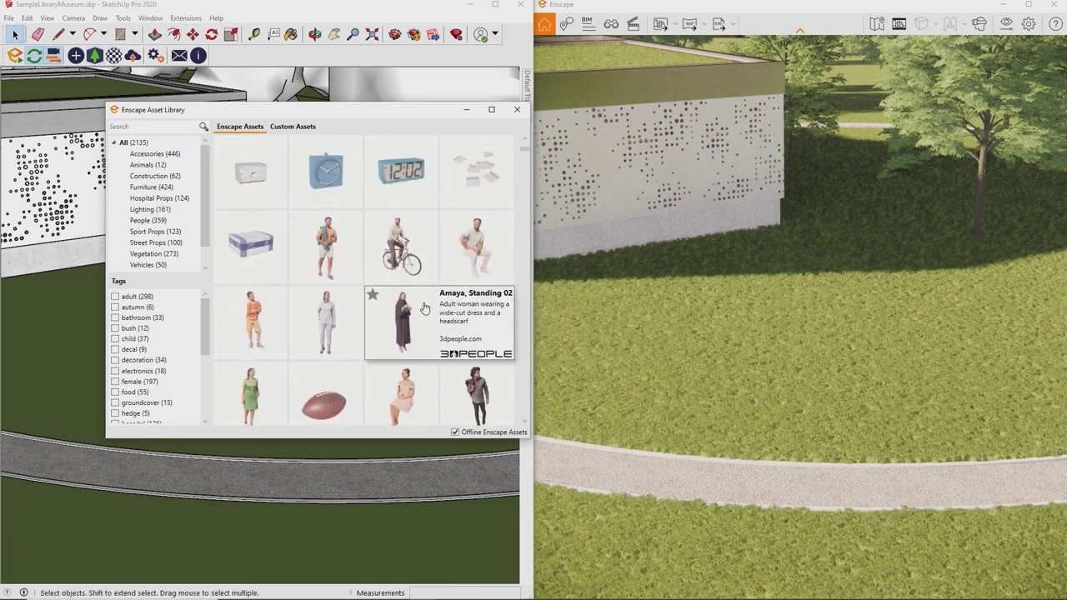
click(395, 252)
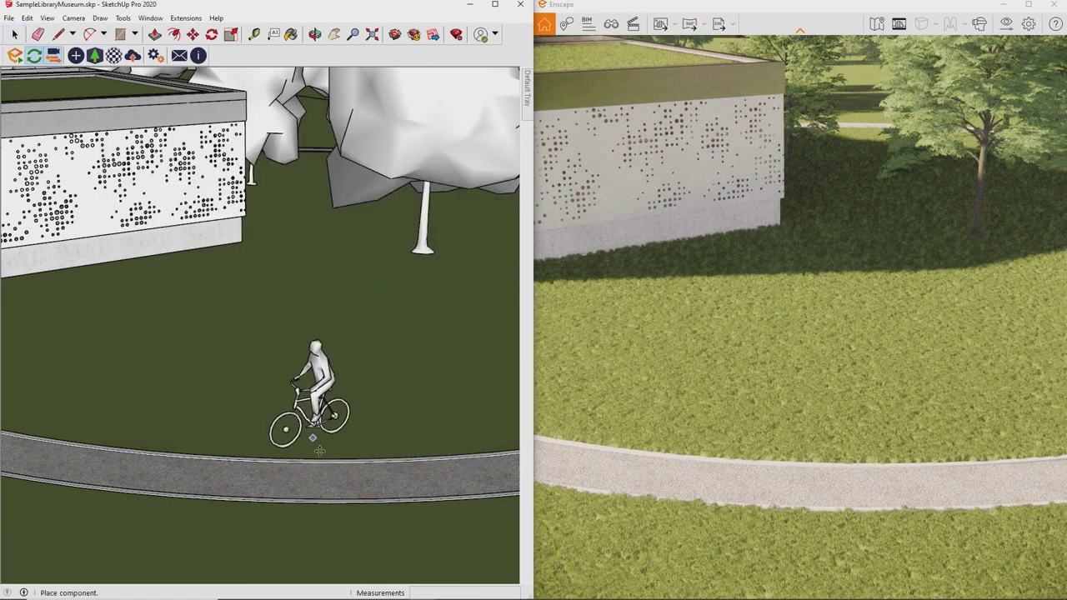
click(366, 485)
click(413, 347)
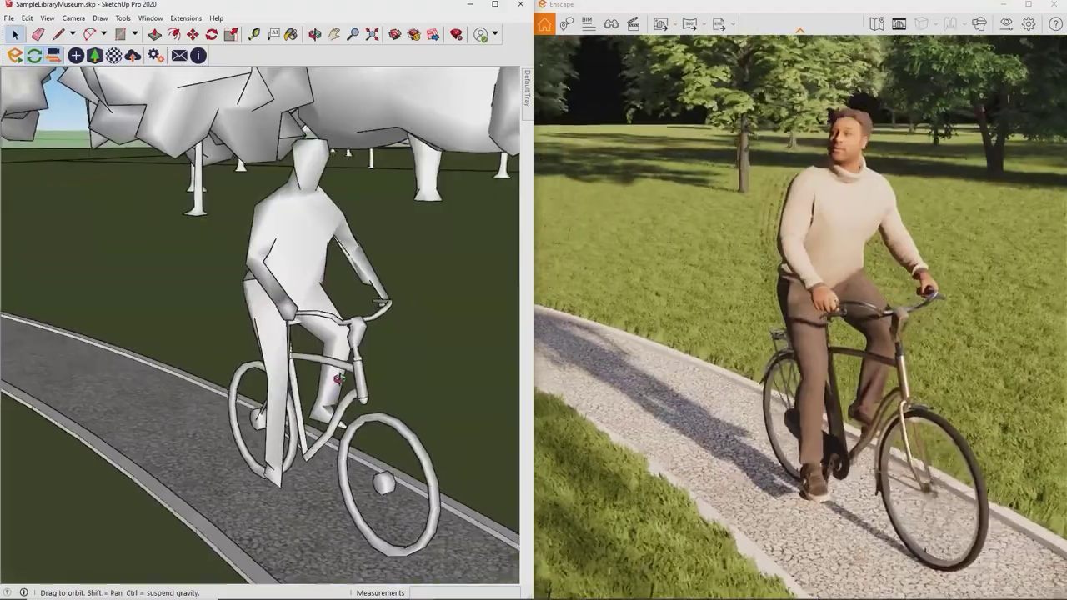
mouse_move(338, 377)
middle_down()
mouse_move(358, 369)
mouse_move(309, 374)
mouse_move(358, 380)
mouse_move(308, 383)
middle_up()
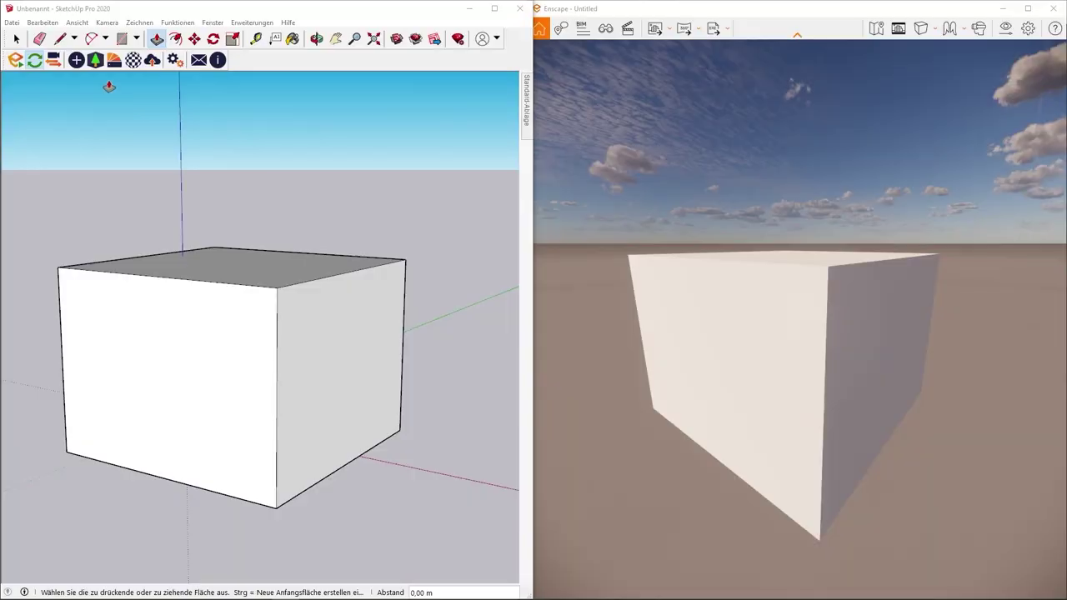
- Import Brick 08, Worn from the Enscape Material Library into the model
click(114, 61)
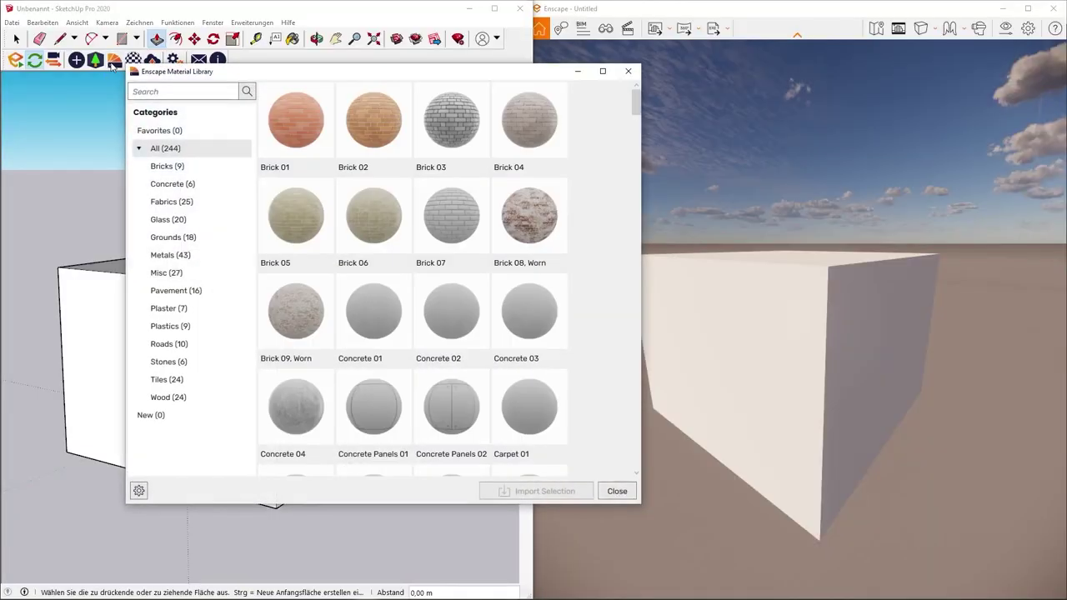
click(315, 387)
click(502, 241)
click(525, 490)
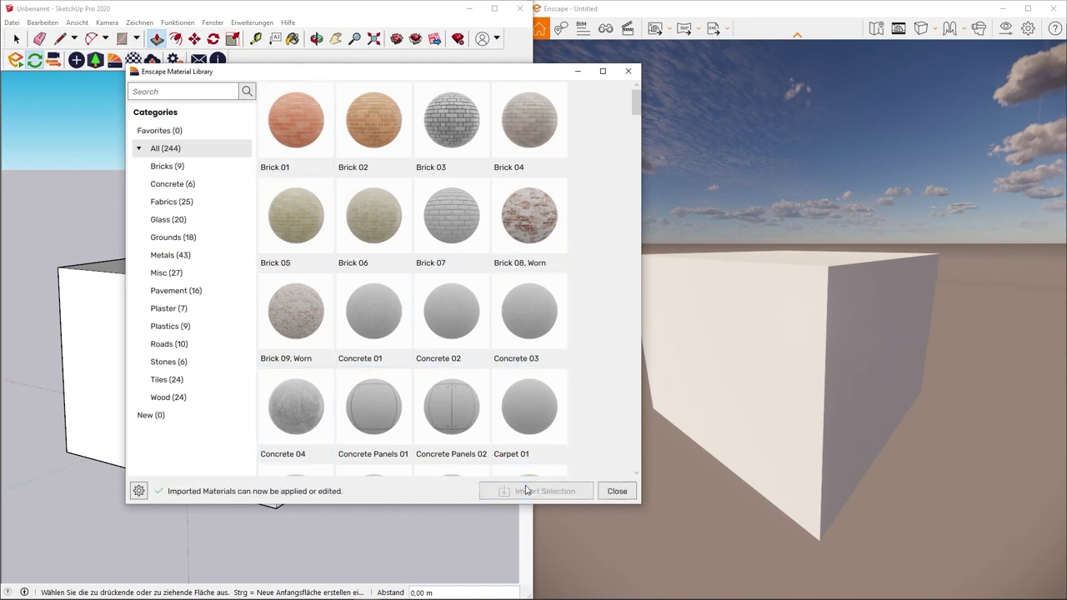
click(617, 491)
- Paint the box's front face with Brick 01 and its right face with the worn brick
click(492, 266)
click(438, 288)
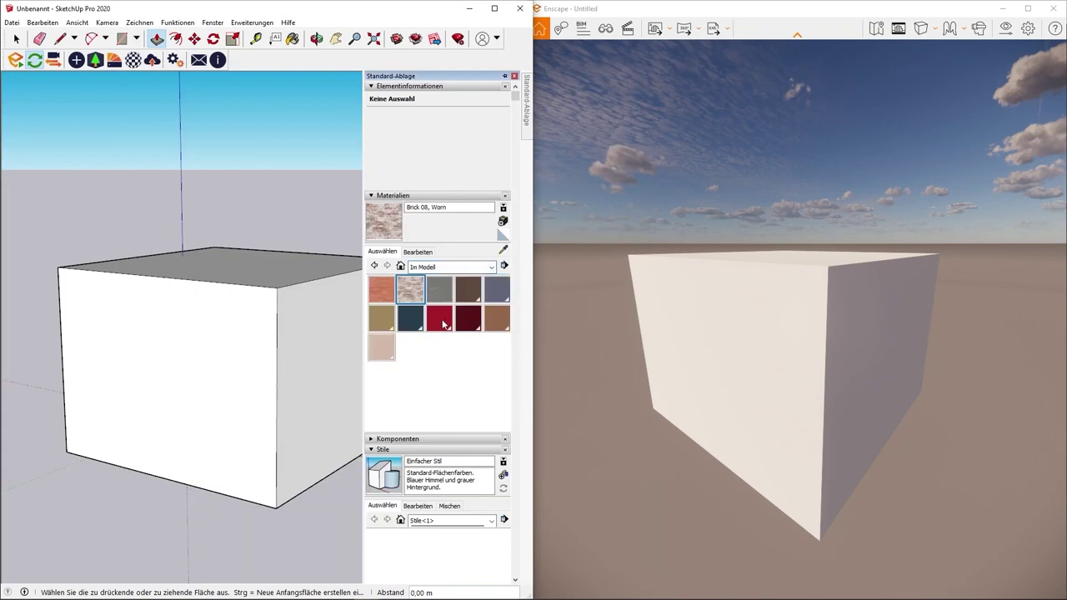
click(387, 291)
click(269, 305)
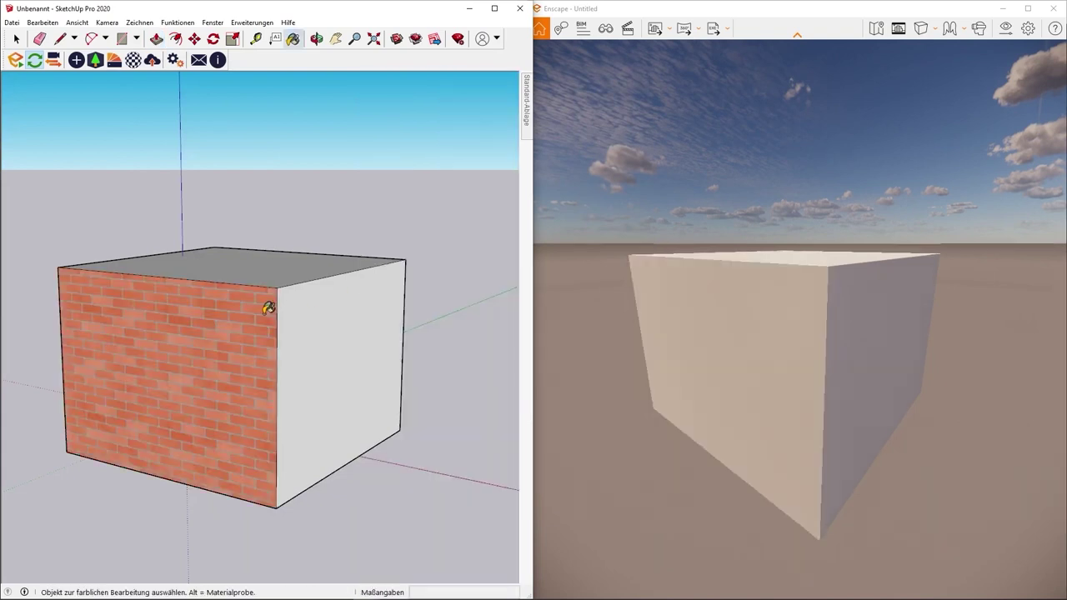
click(410, 289)
click(356, 322)
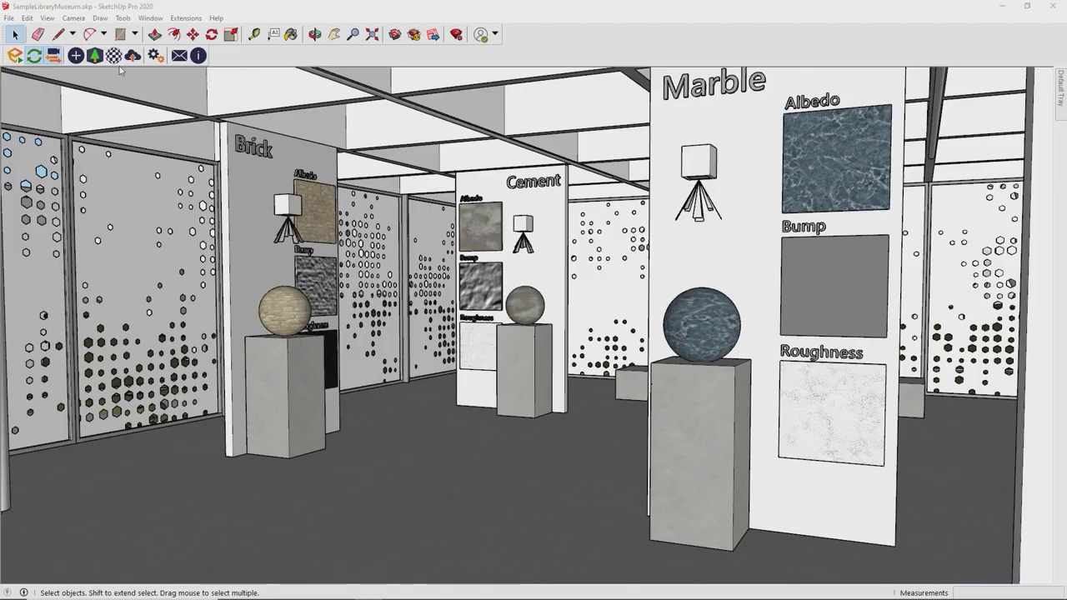
- Open Enscape Materials and inspect the settings of materials A1 and A2
click(114, 56)
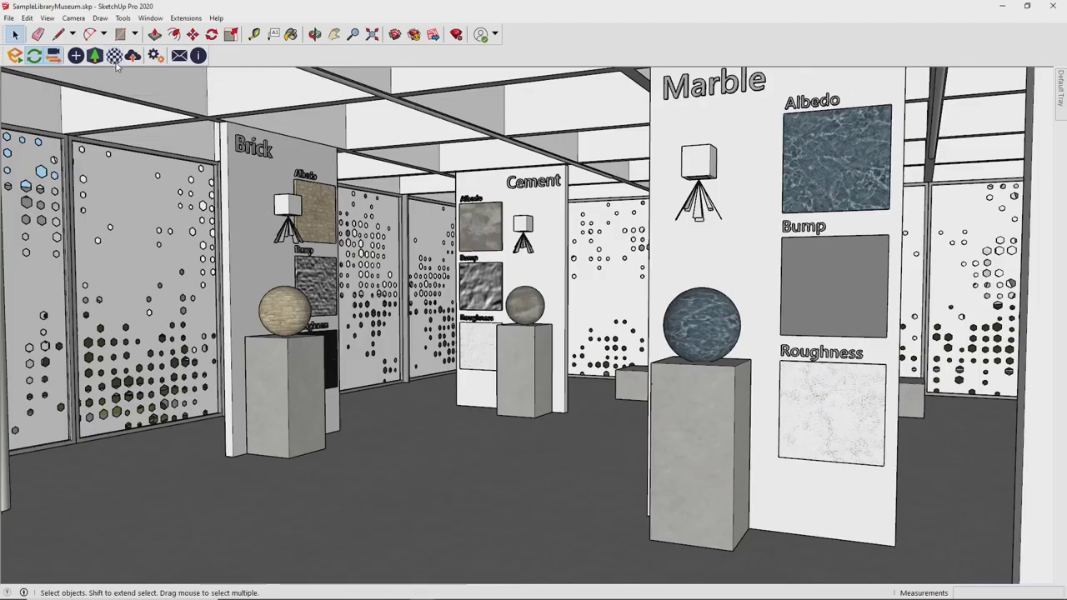
click(140, 237)
click(142, 249)
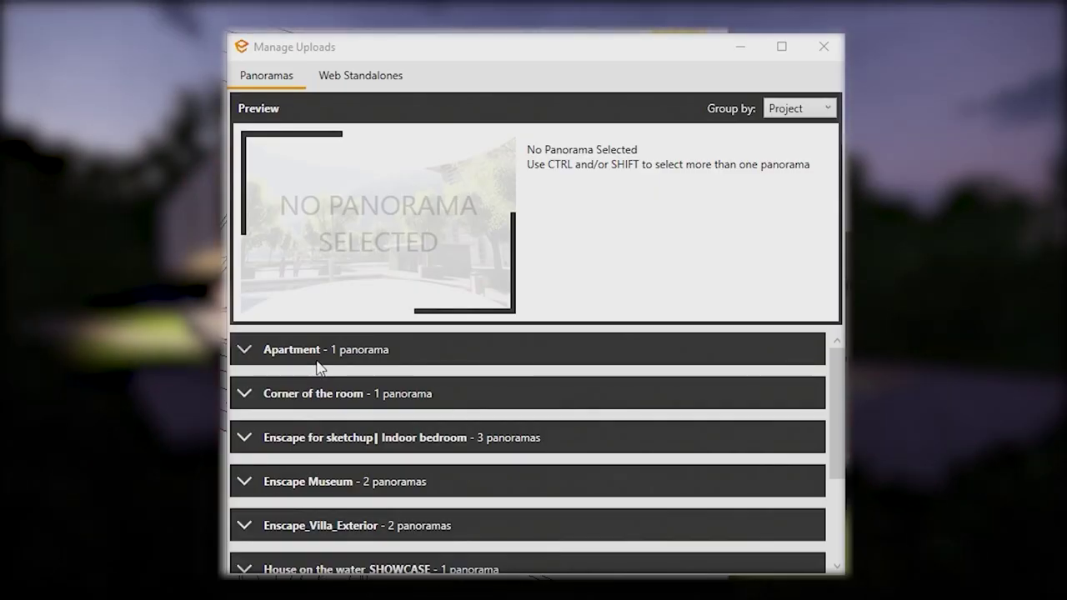
- Expand the Apartment uploads, preview its panorama and show its further options
click(247, 353)
click(275, 392)
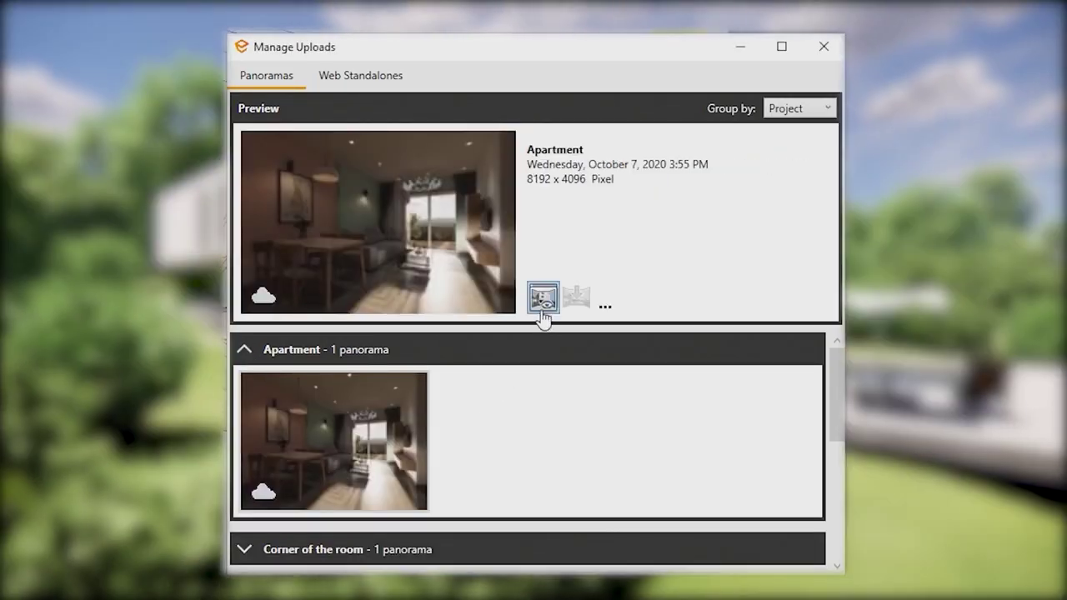
click(605, 307)
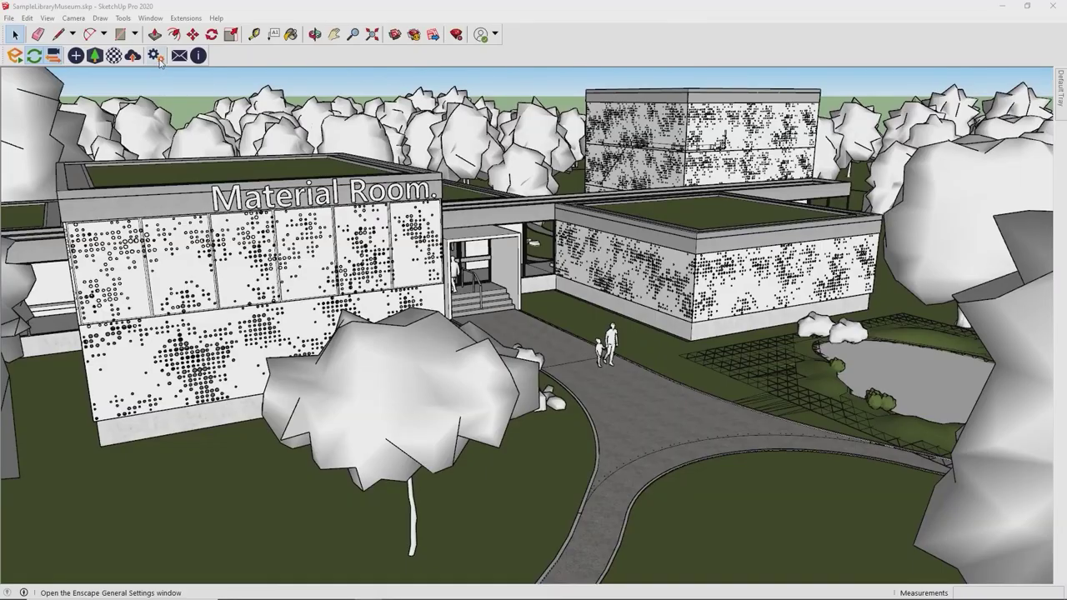
- Open Enscape's General Settings Preferences and list the available interface languages
click(159, 62)
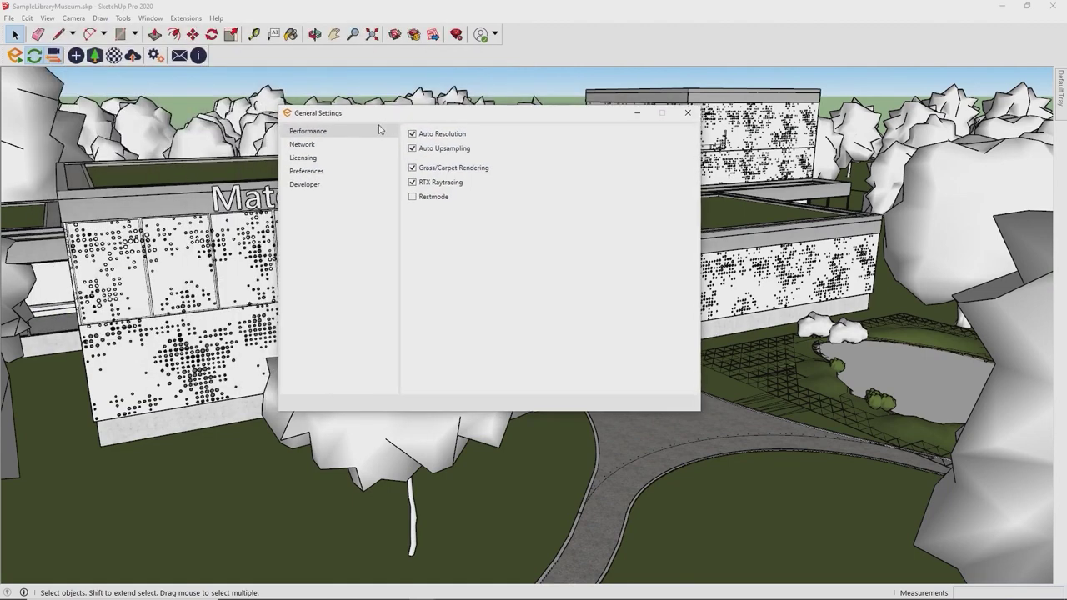
click(343, 171)
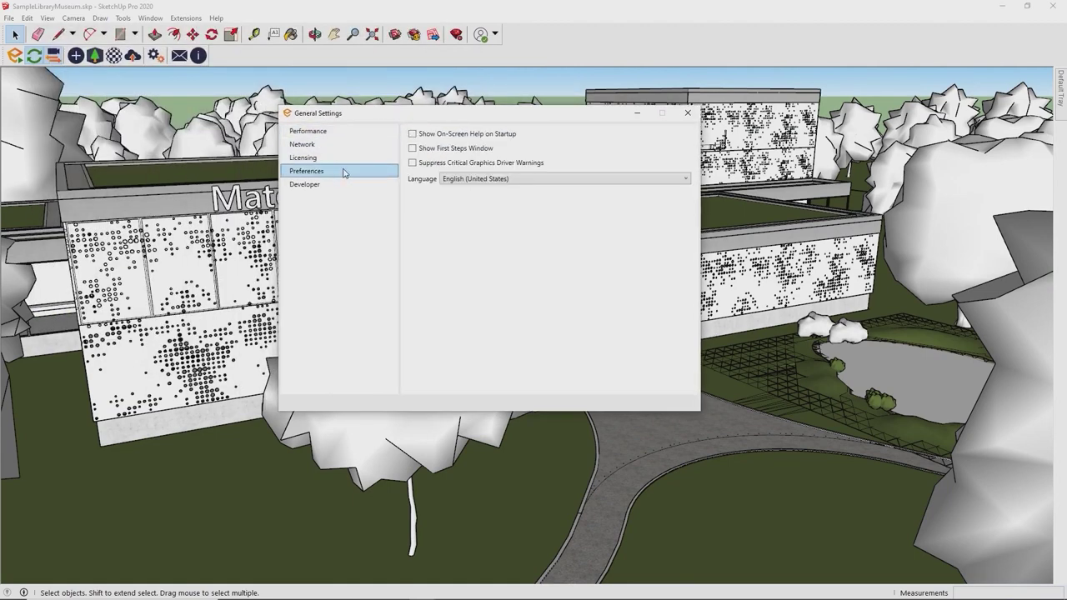
click(467, 179)
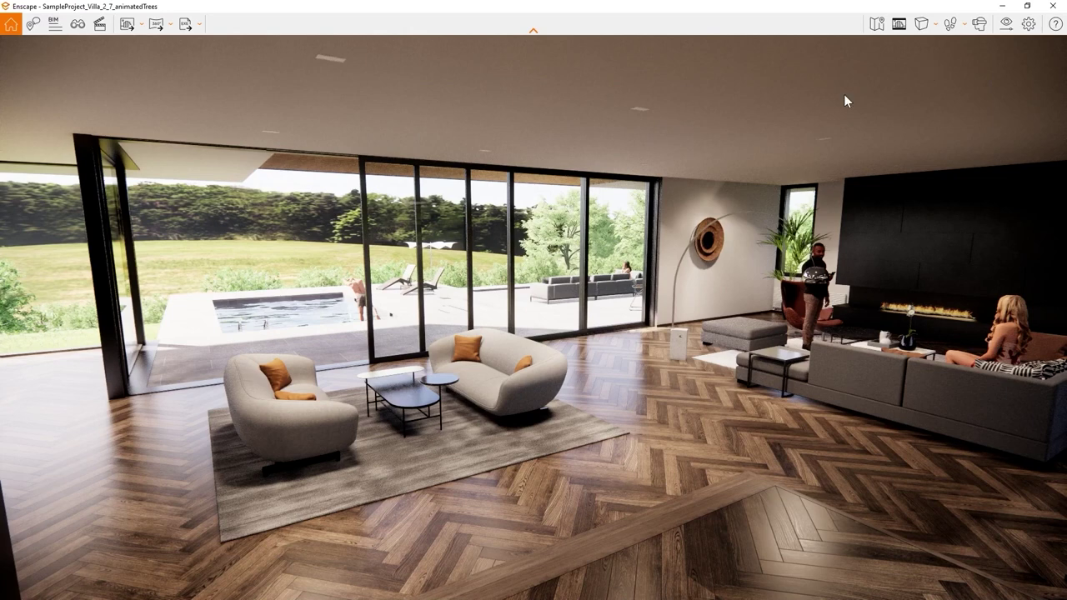
- Open Enscape's Visual Settings on the Custom Preset and expand the Presets list
click(1008, 25)
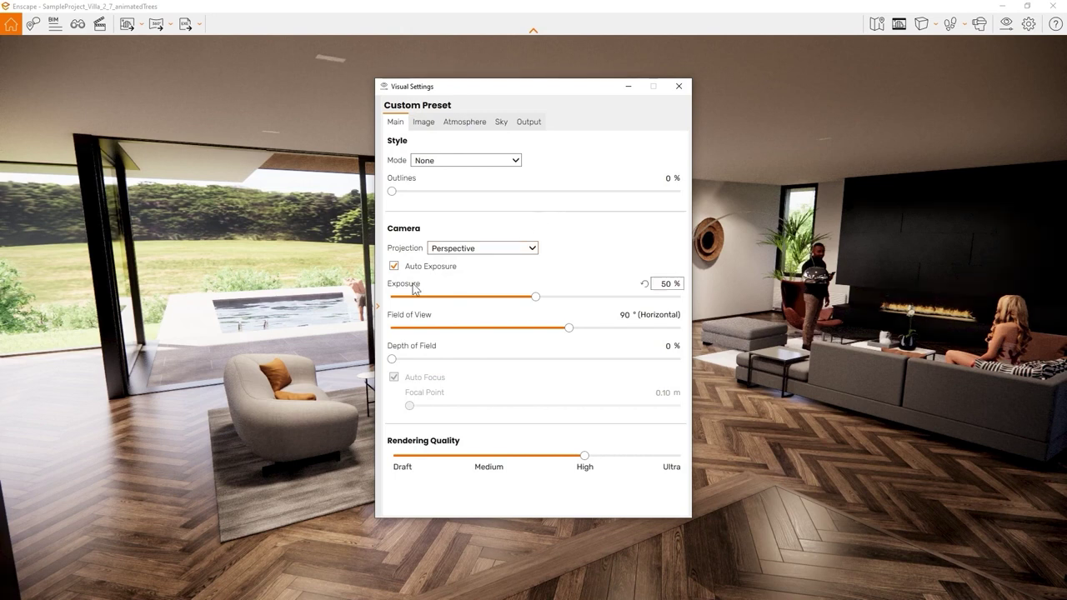
mouse_move(411, 289)
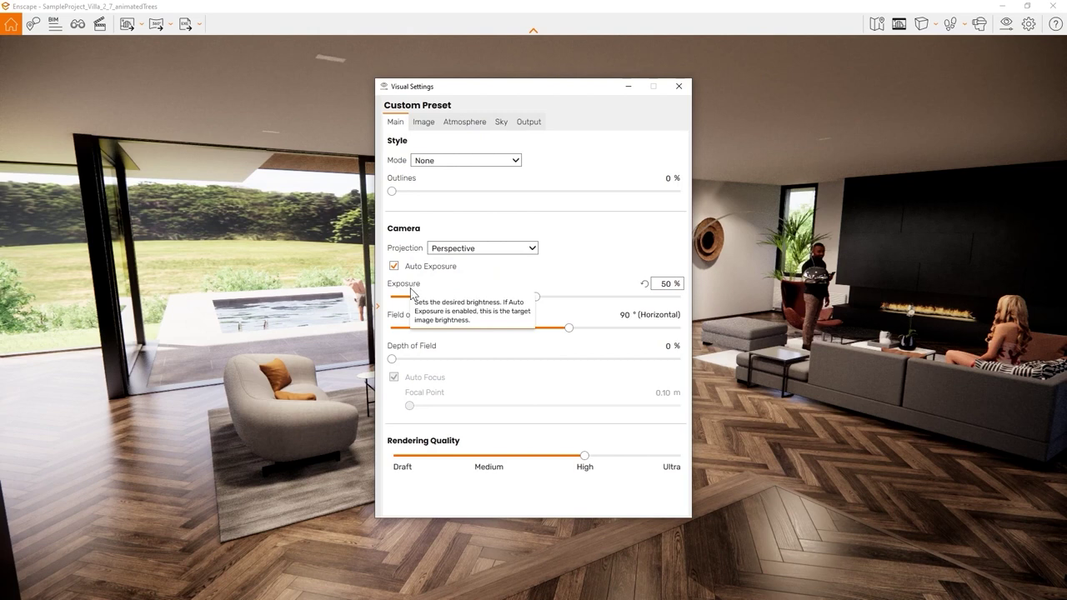
mouse_move(414, 364)
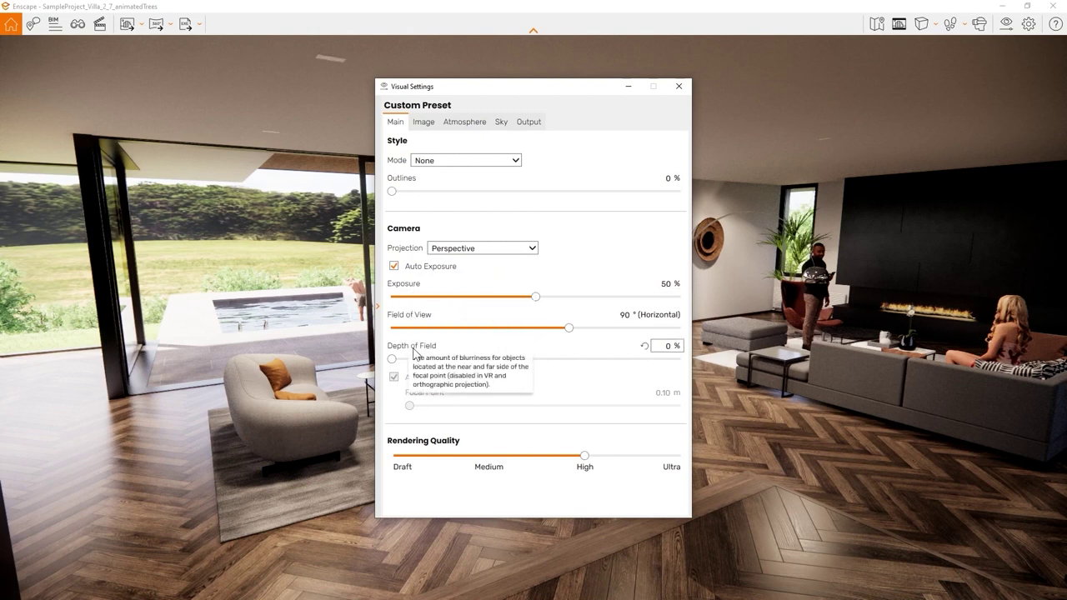
click(376, 306)
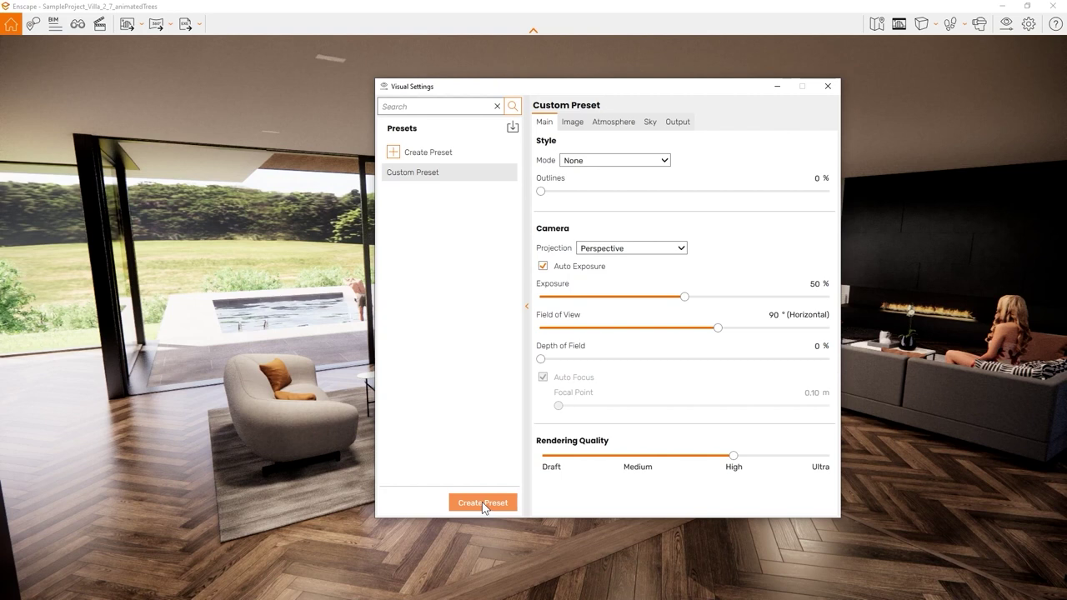
- Create a new preset named 'Paper' with White style mode and 21% outlines
click(482, 502)
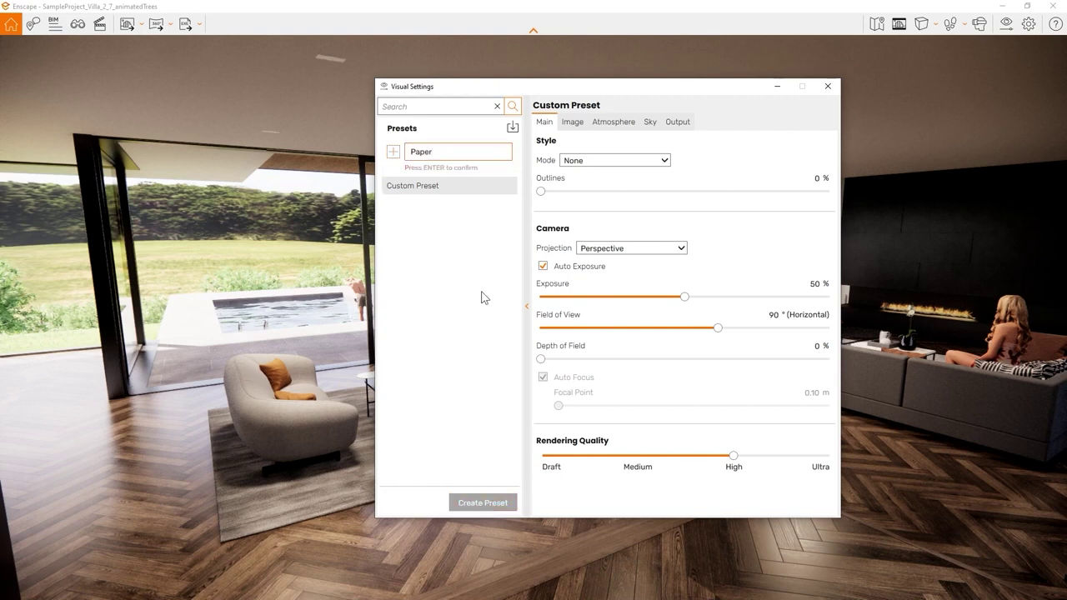
text(Paper)
key(Return)
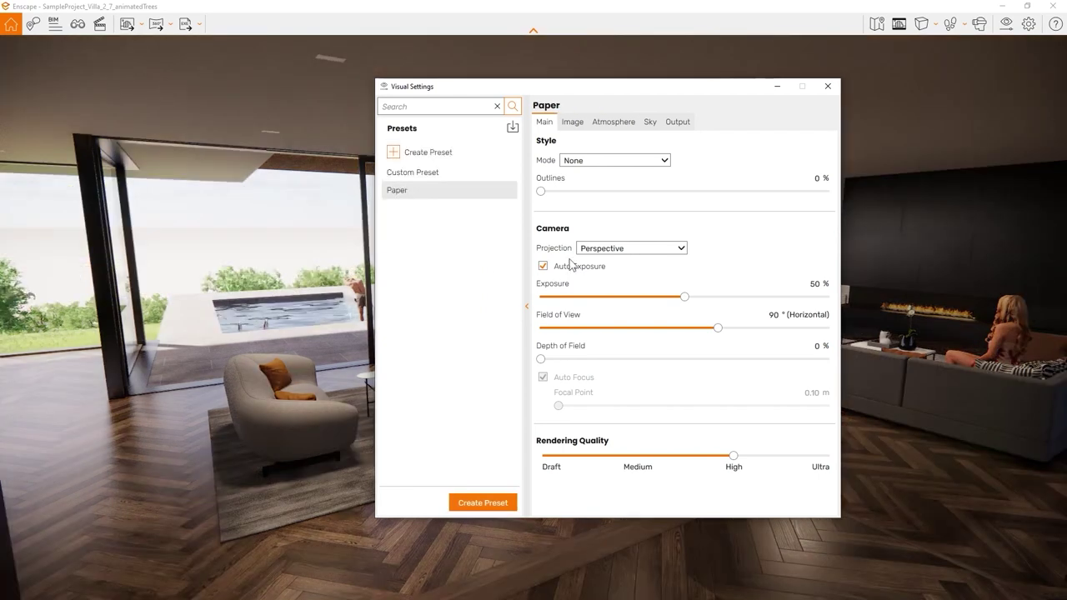
click(634, 162)
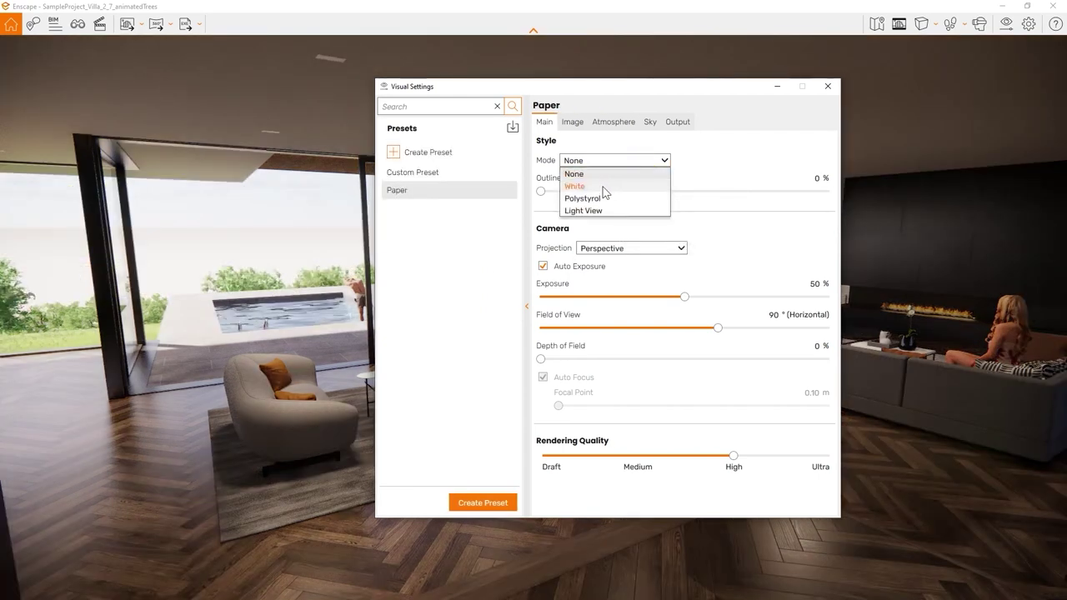
click(602, 186)
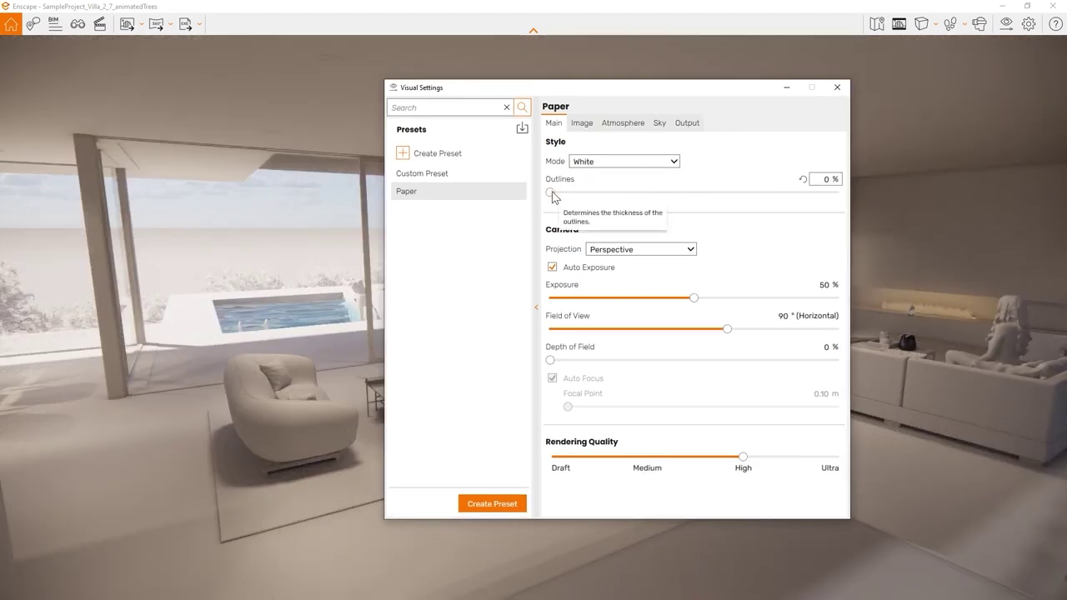
drag(552, 196, 614, 199)
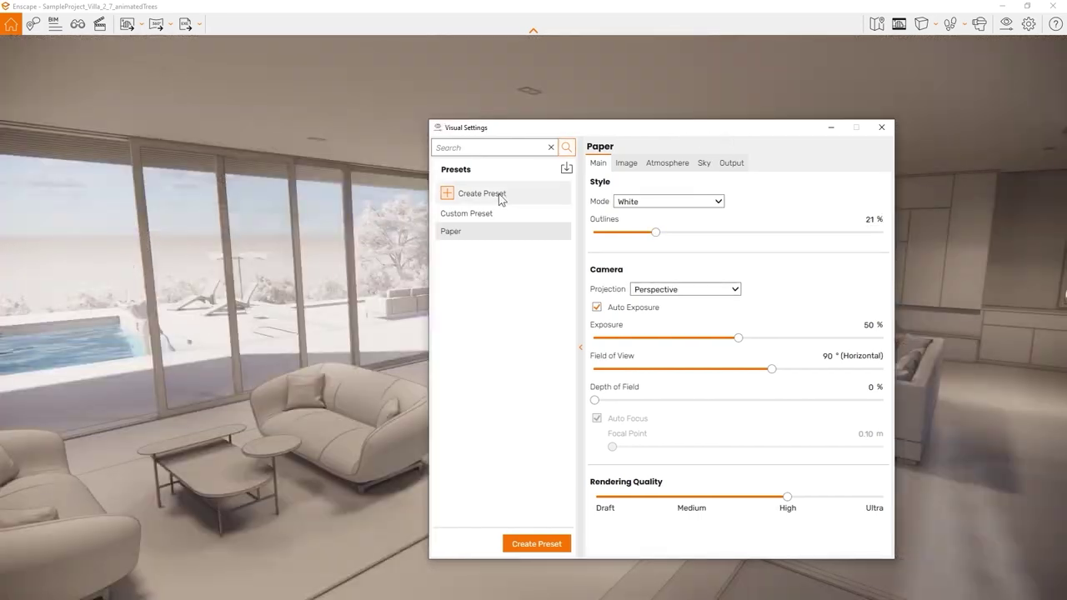
- Apply the Paper preset and shift the settings window slightly right
click(487, 219)
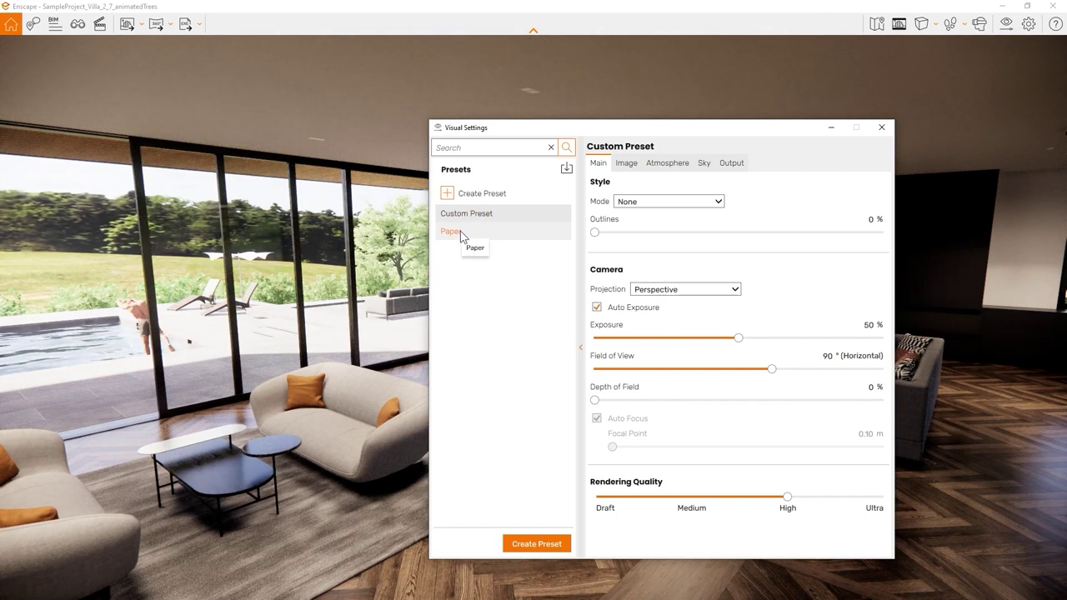
click(462, 236)
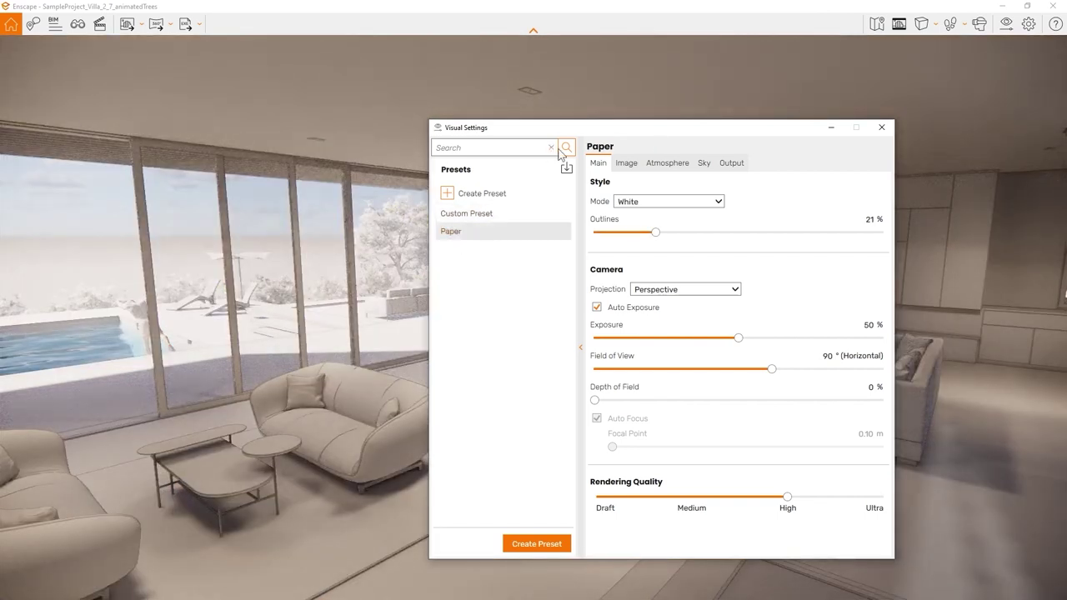
drag(597, 135, 663, 131)
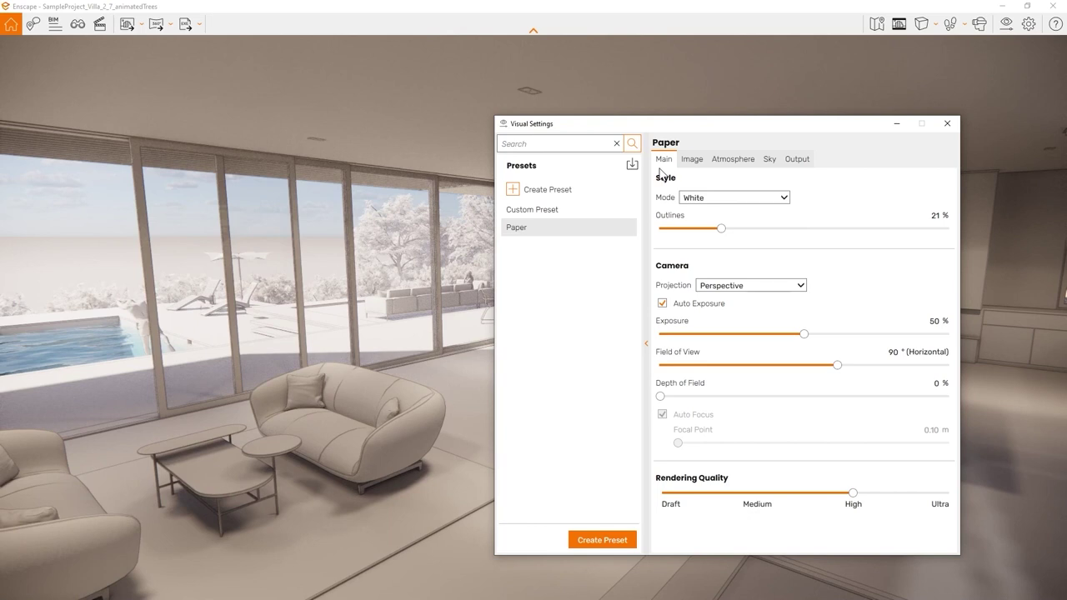
- Switch the style mode to Polystyrol and move the time of day later
click(755, 205)
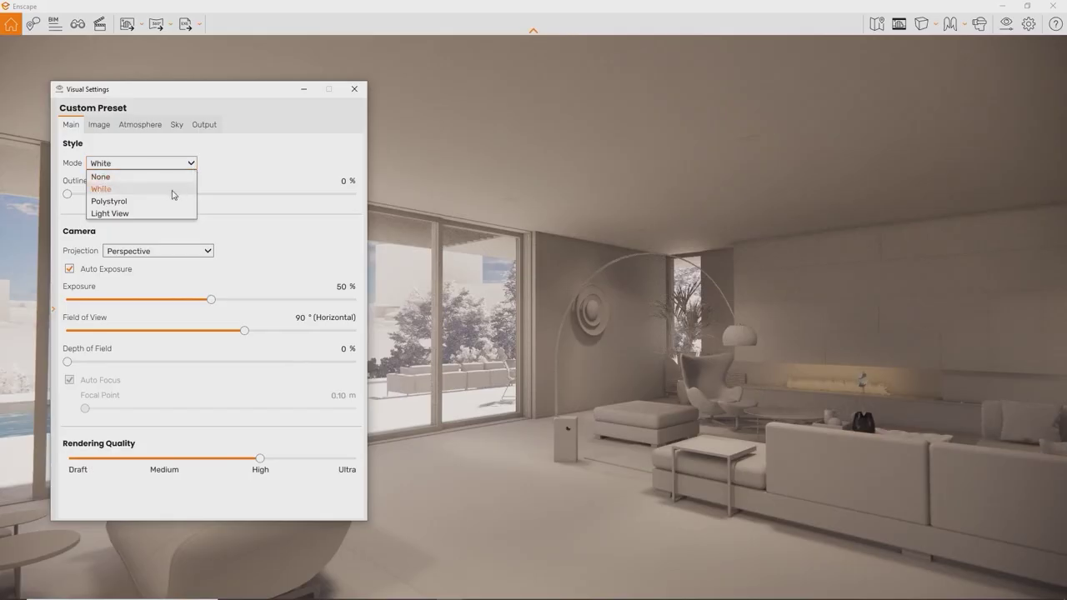
click(175, 201)
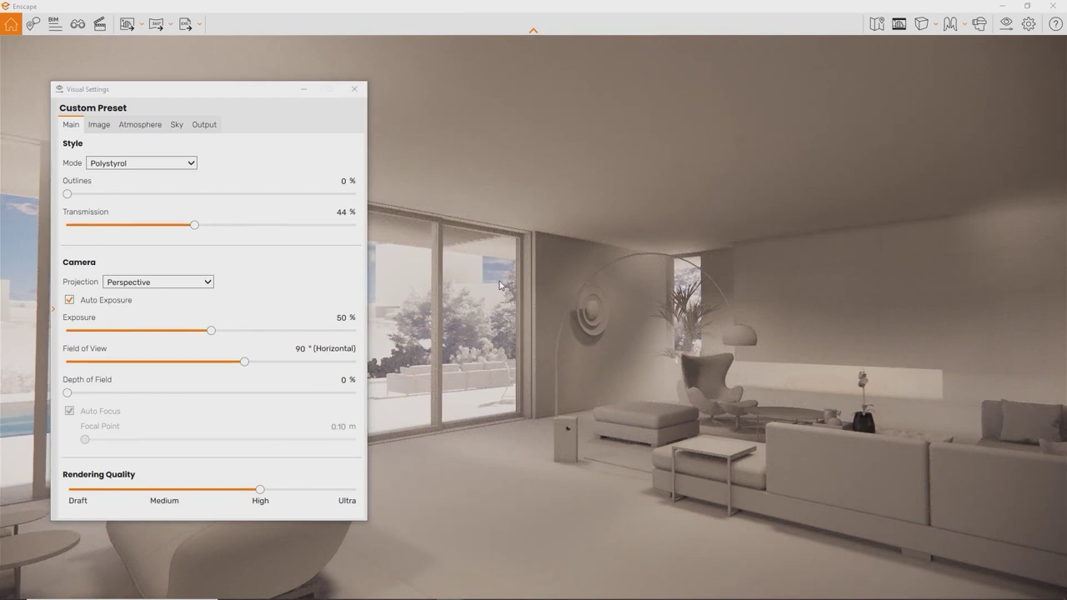
key(u)
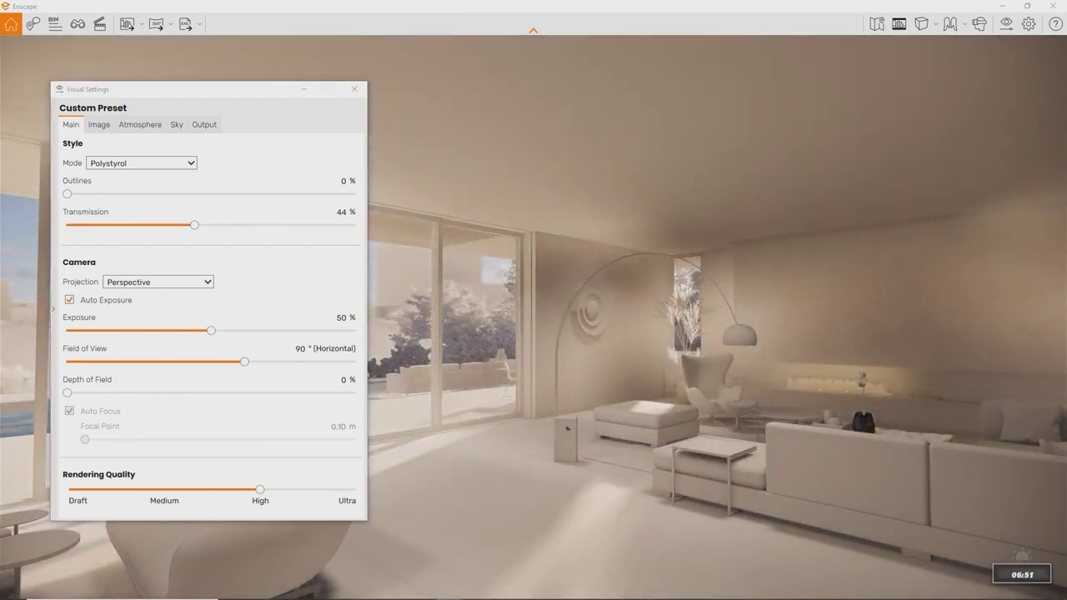
key(i)
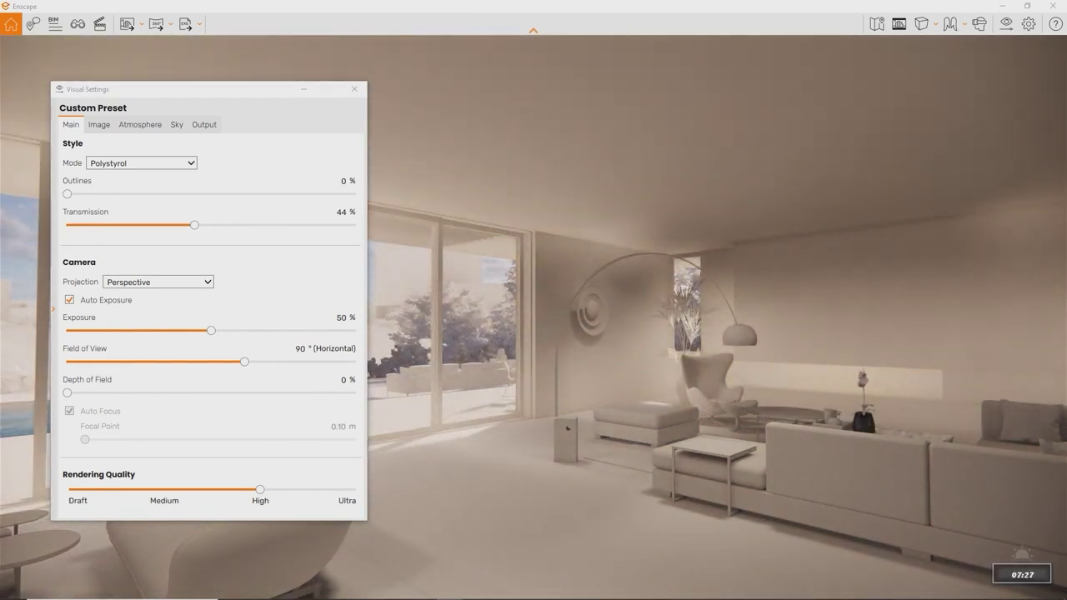
- Switch to the false-colour Light View and move the camera from the living room into the bedroom
click(797, 187)
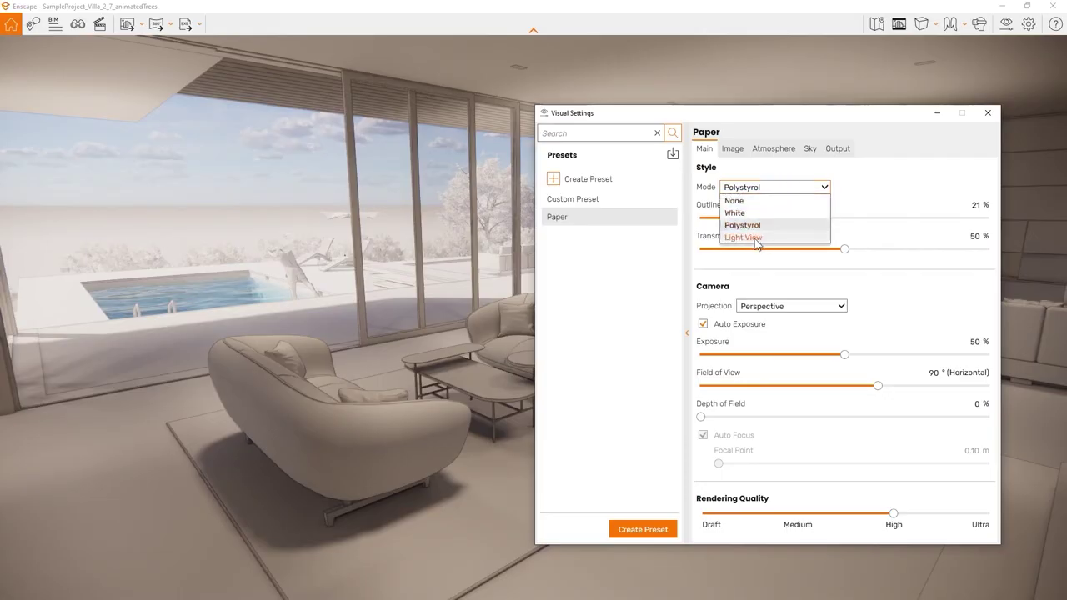
click(744, 237)
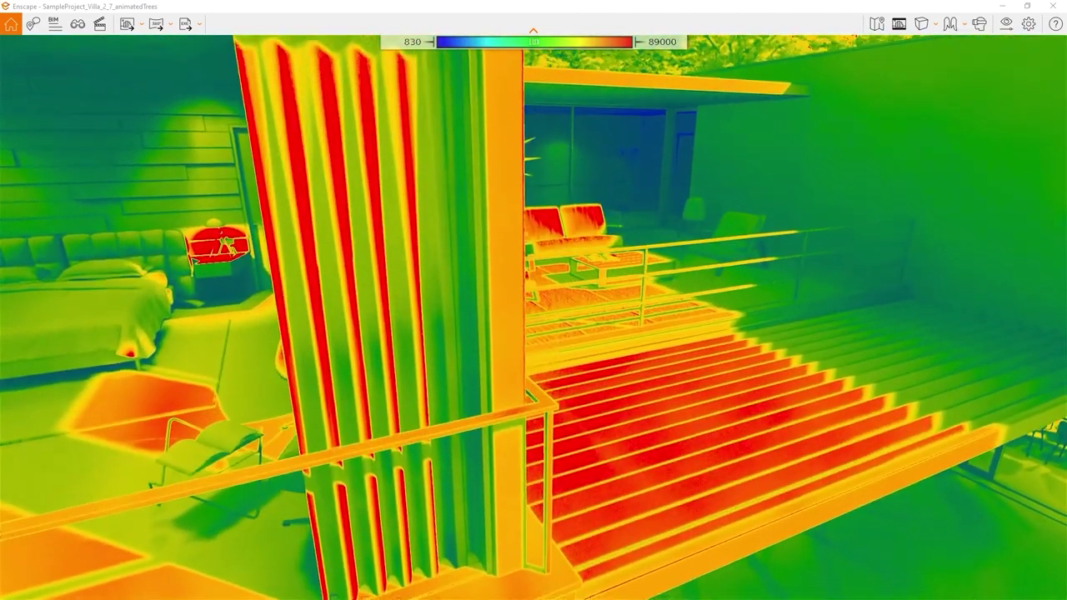
right_drag(625, 269, 625, 269)
shift+right_drag(767, 301, 766, 301)
right_drag(625, 269, 625, 268)
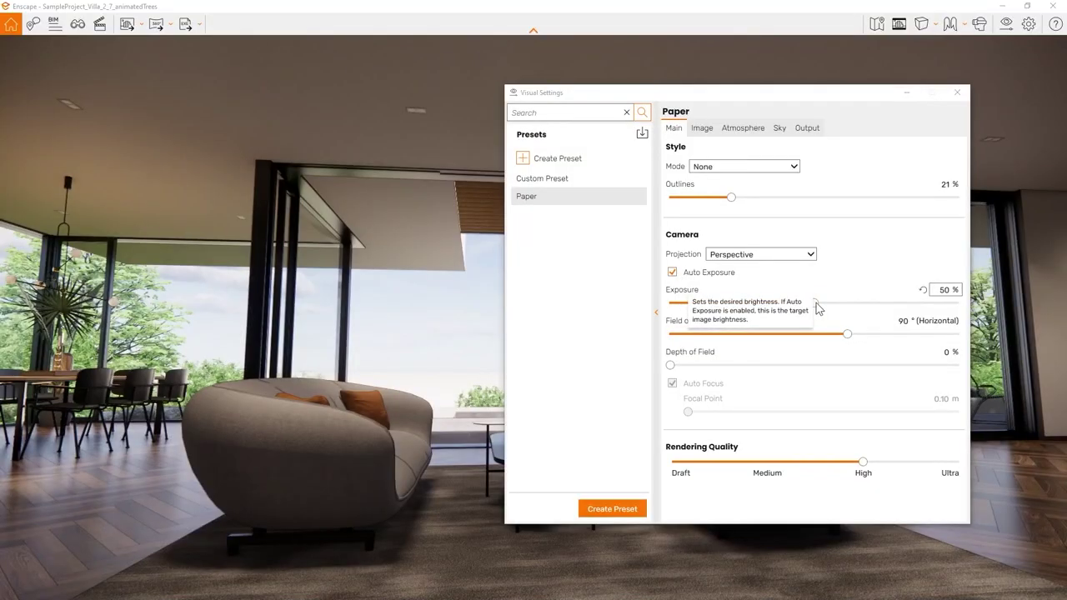
- Set exposure to 55% and narrow the field of view
drag(815, 303, 880, 312)
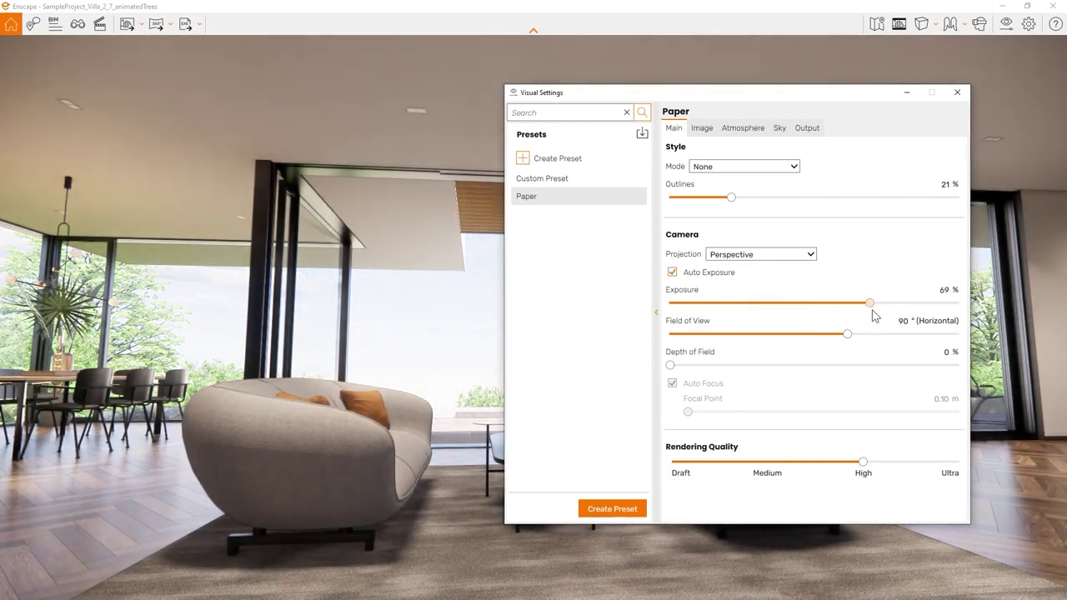
drag(869, 314, 829, 307)
drag(847, 333, 769, 355)
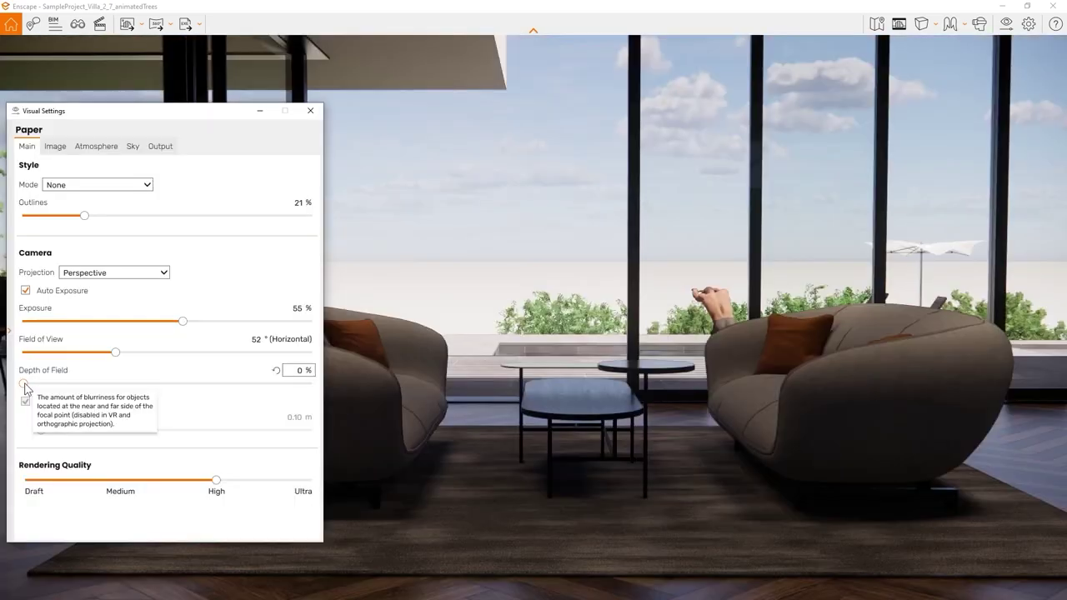
drag(25, 384, 38, 388)
- Turn off Auto Focus, raise depth of field, and set the focal point to 4.19 m
click(26, 401)
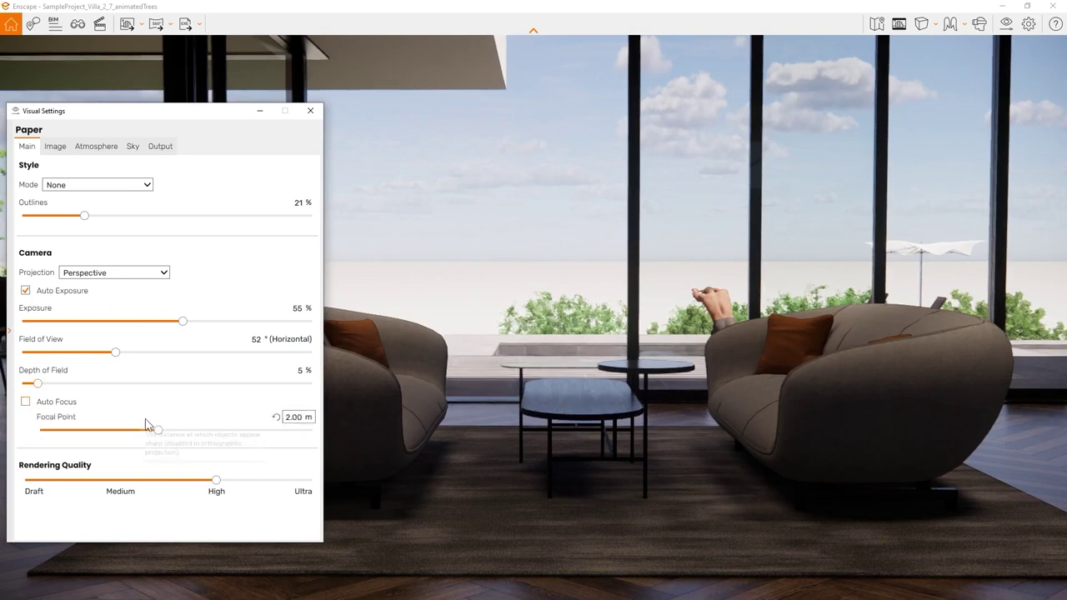
drag(158, 433, 190, 432)
drag(38, 382, 79, 384)
drag(190, 432, 187, 431)
click(476, 264)
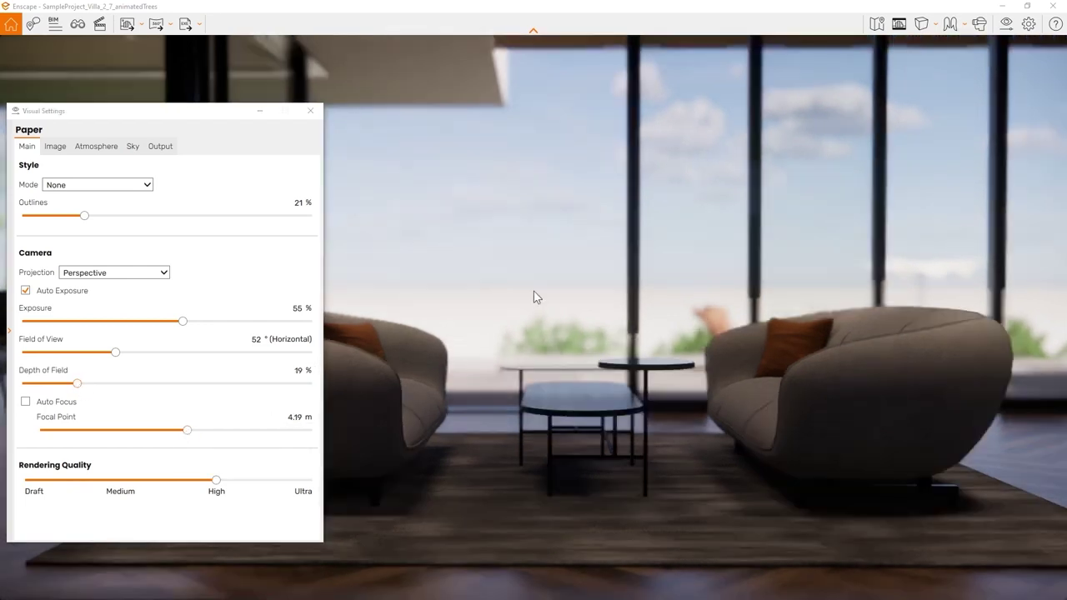
- On the Image tab, toggle Auto Contrast on and off and raise saturation to 113%
click(55, 147)
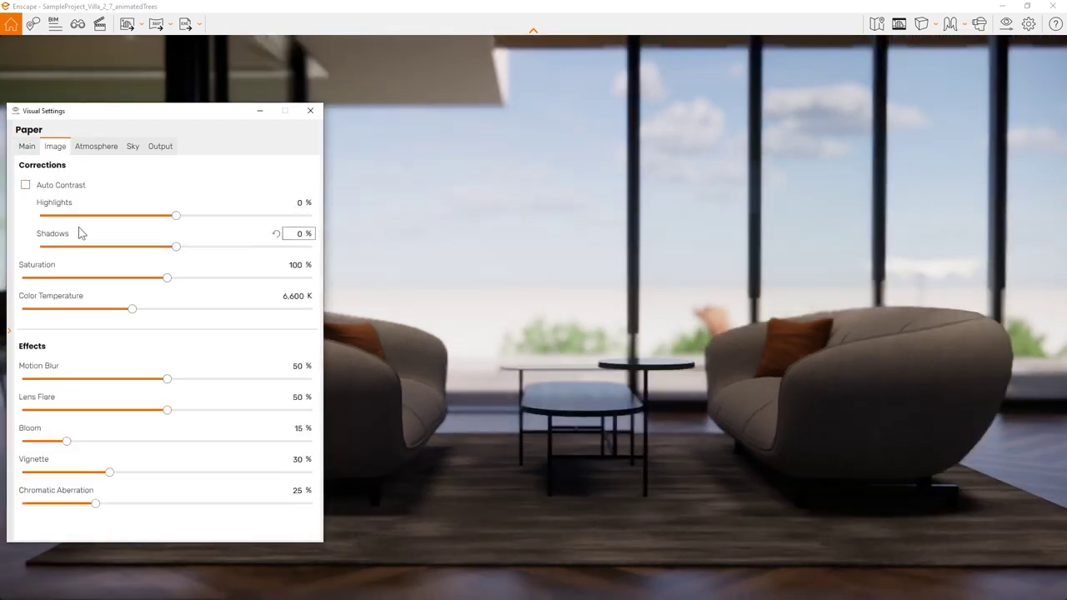
click(26, 185)
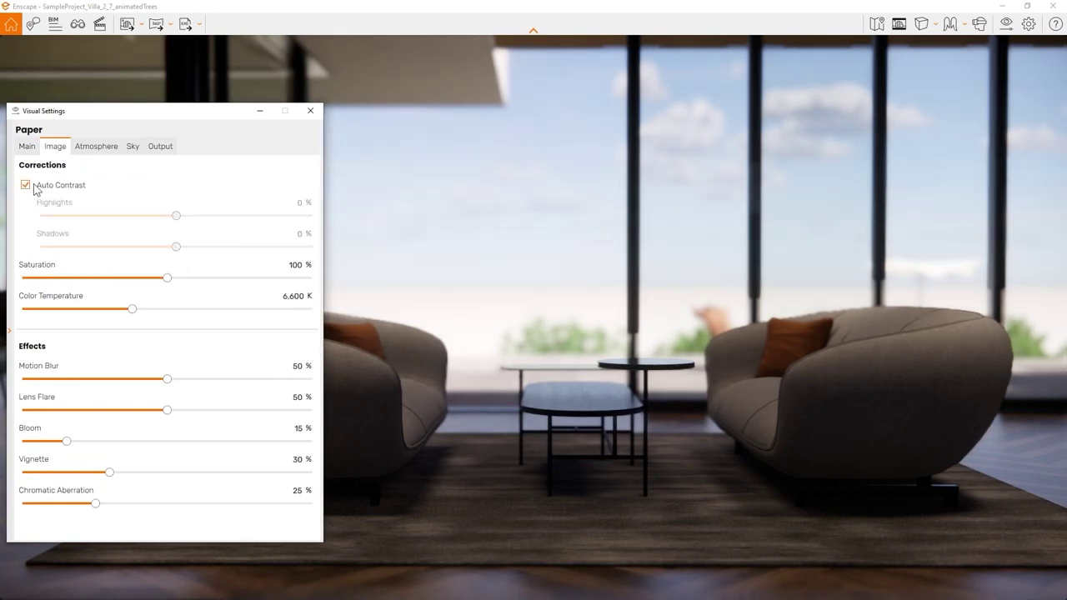
click(26, 185)
mouse_move(169, 278)
mouse_down()
mouse_move(228, 284)
mouse_move(167, 278)
mouse_up()
- On the Atmosphere tab, adjust fog, night sky brightness and shadows, leaving artificial light at 100%
click(96, 148)
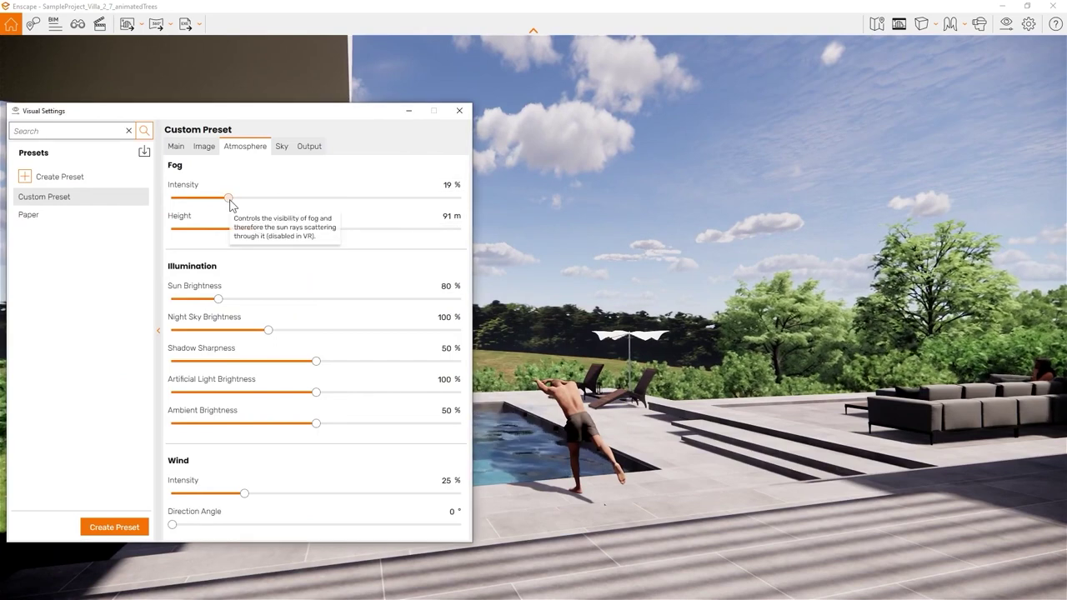
drag(229, 200, 270, 210)
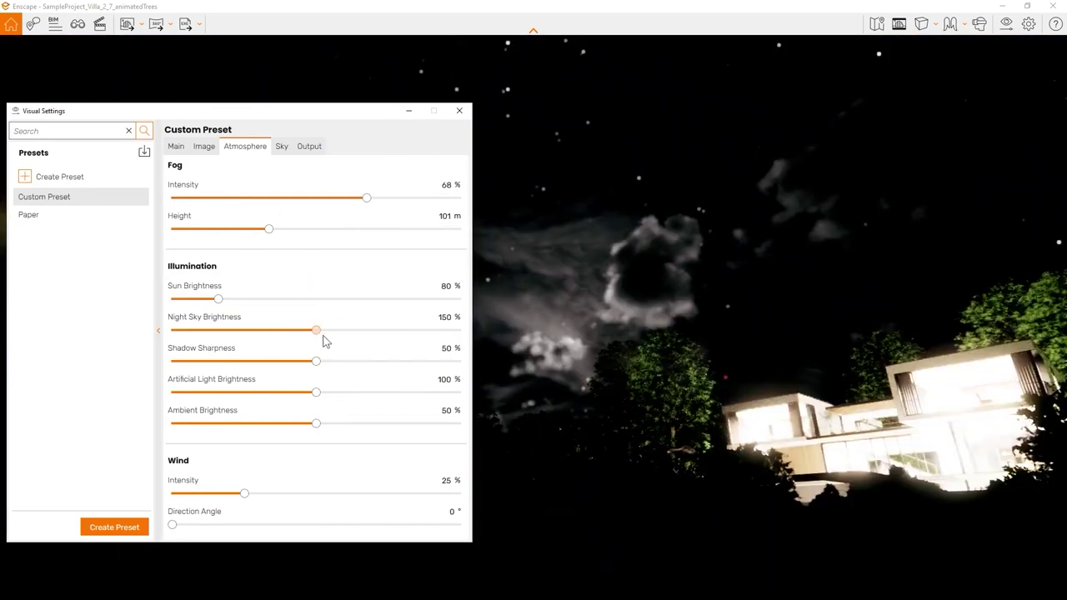
drag(322, 336, 498, 333)
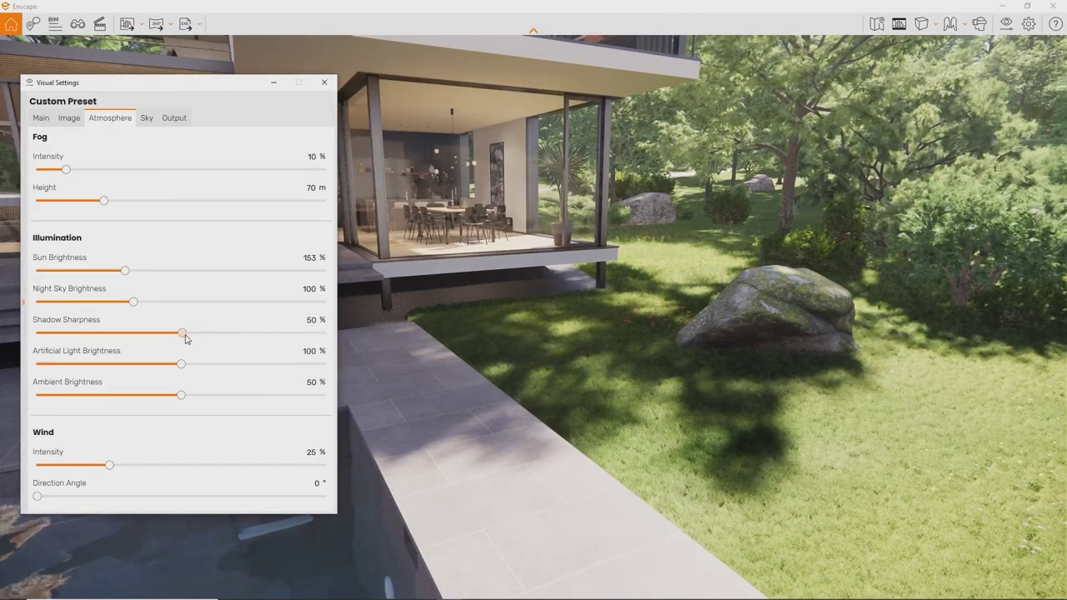
drag(186, 337, 344, 328)
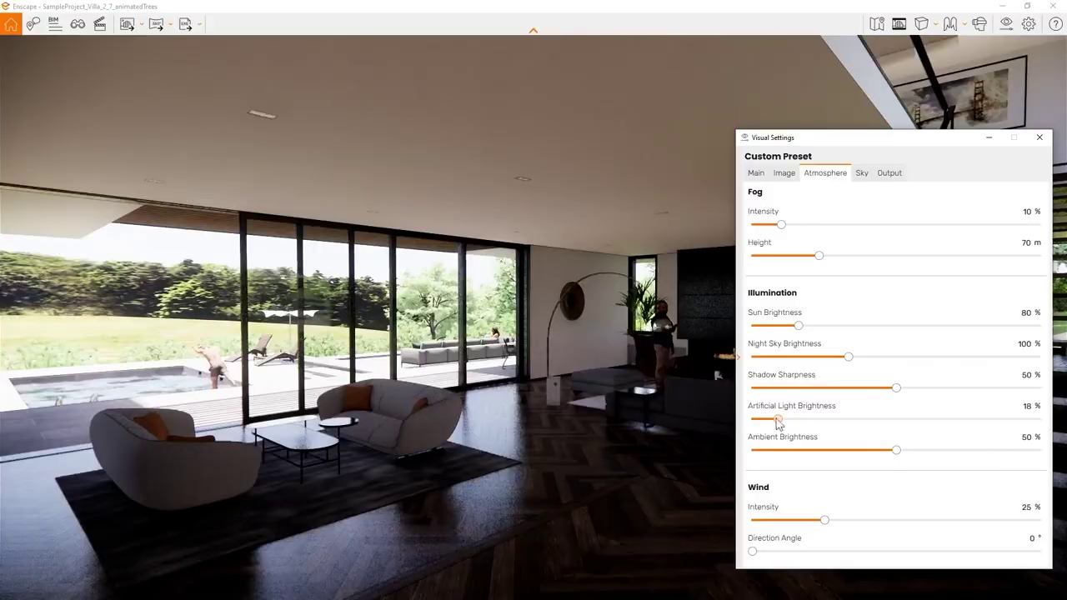
drag(752, 418, 1040, 423)
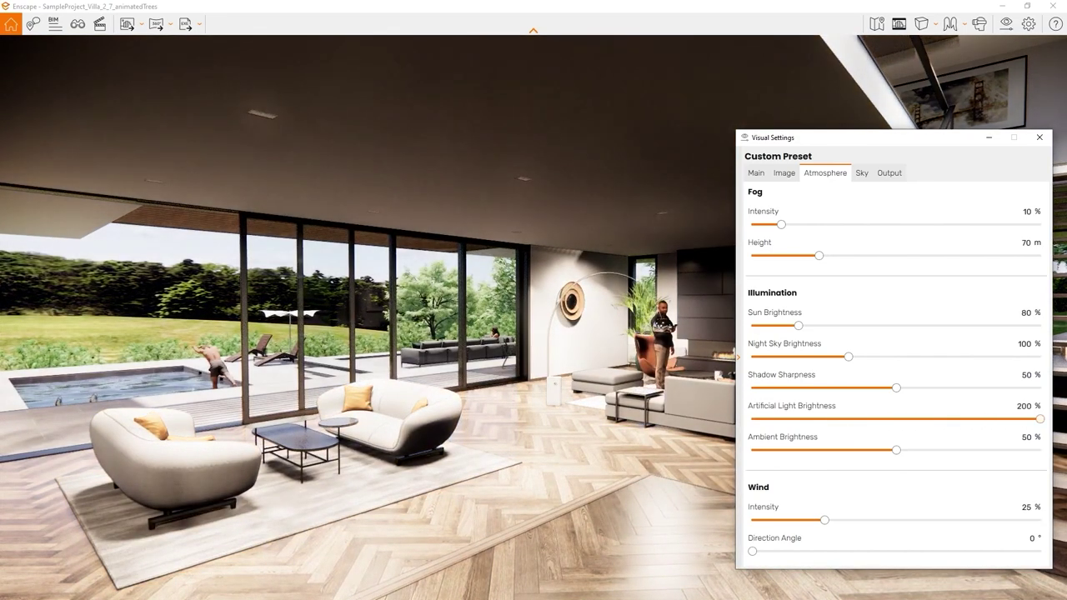
click(1007, 408)
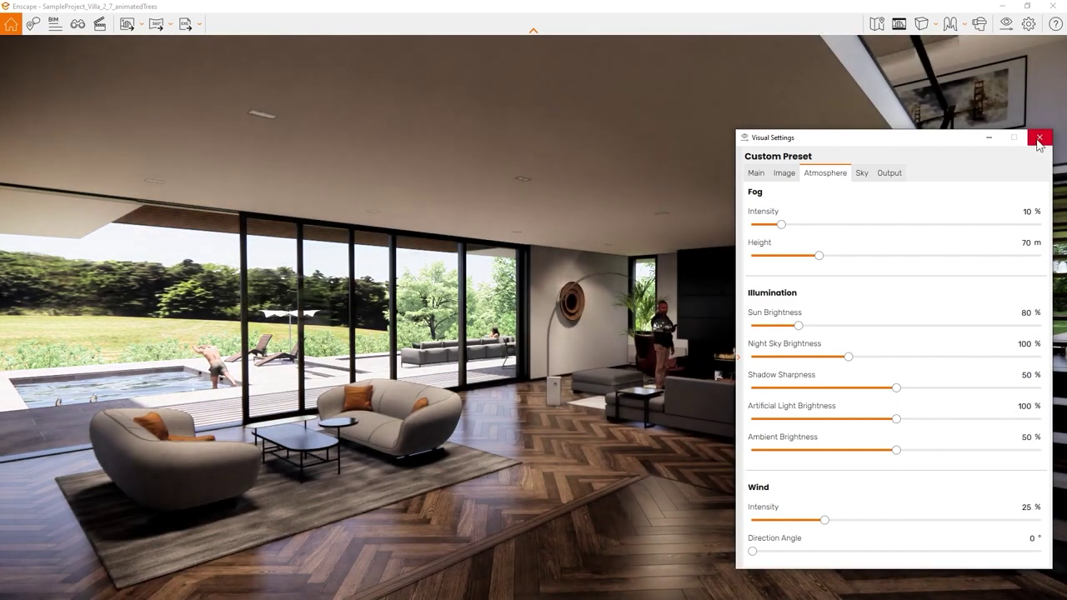
- Try the Desert, Forest and Construction Site horizons, settling on Mountains
click(1040, 138)
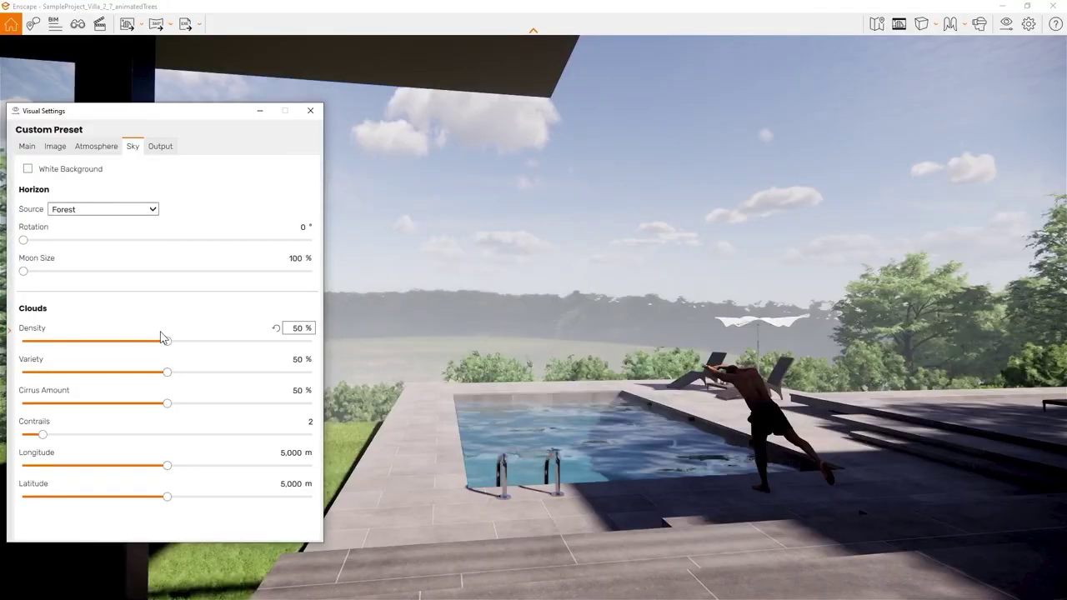
click(142, 209)
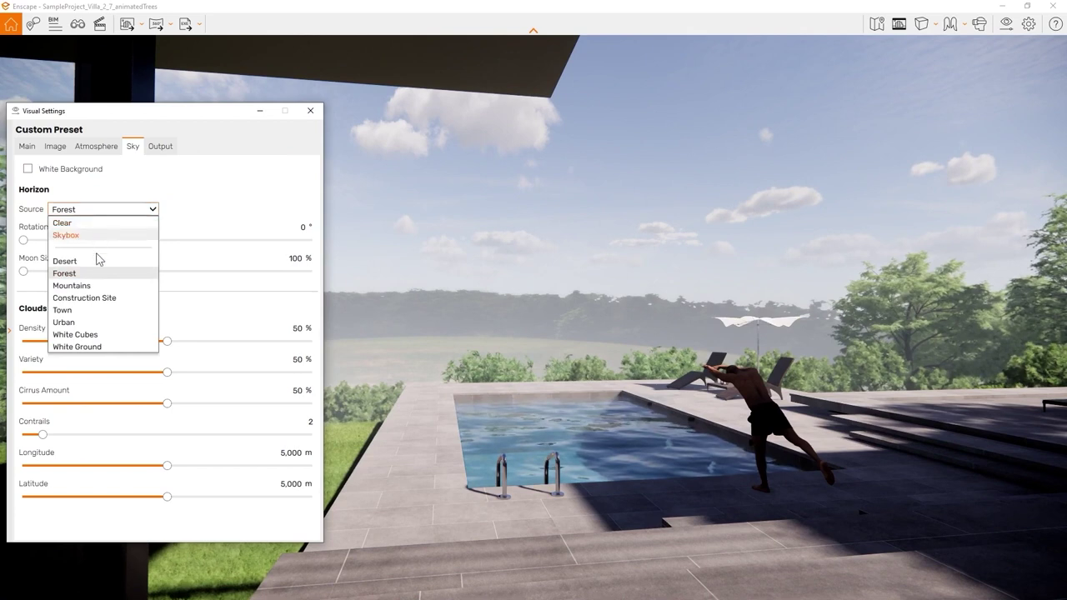
click(79, 262)
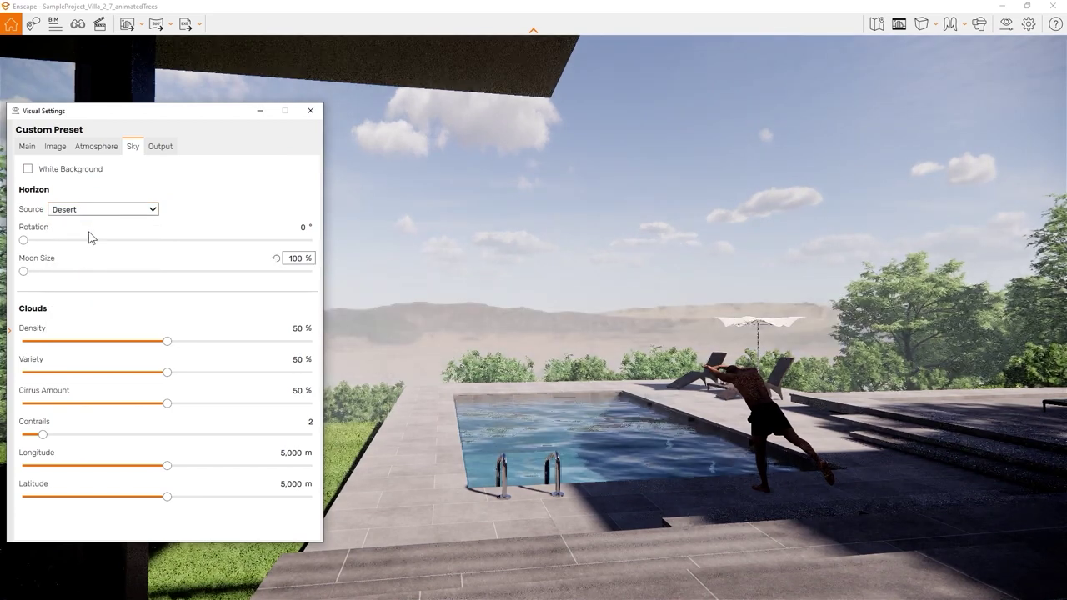
click(98, 215)
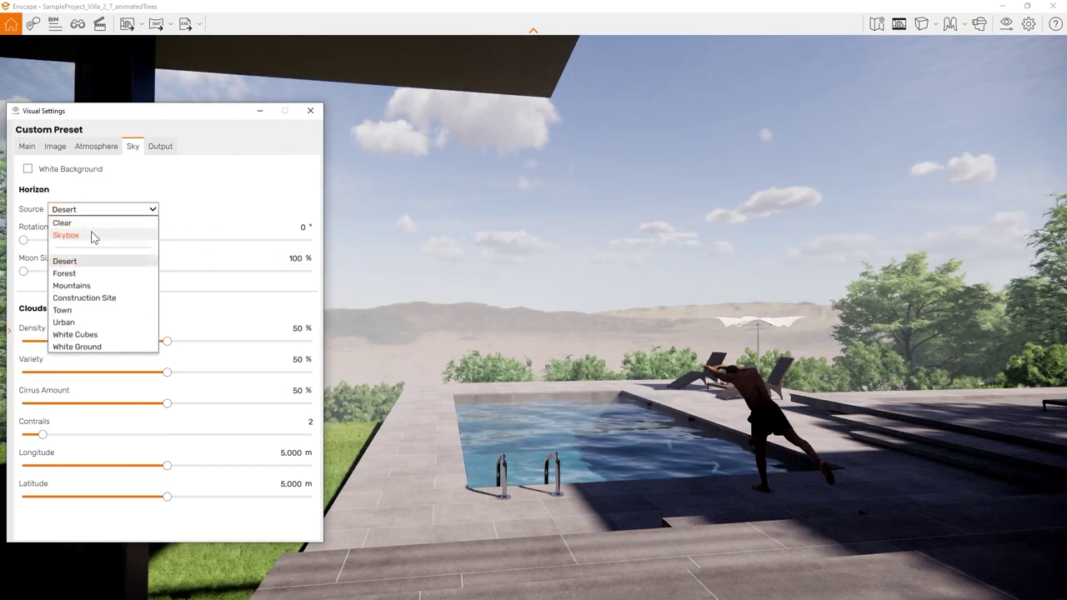
click(83, 274)
click(106, 215)
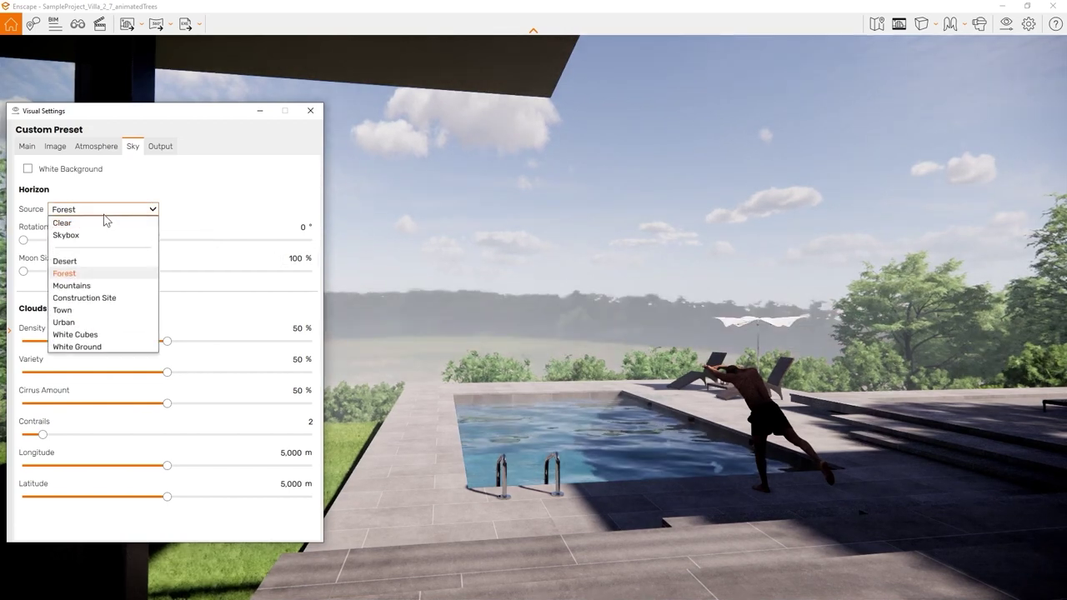
click(93, 284)
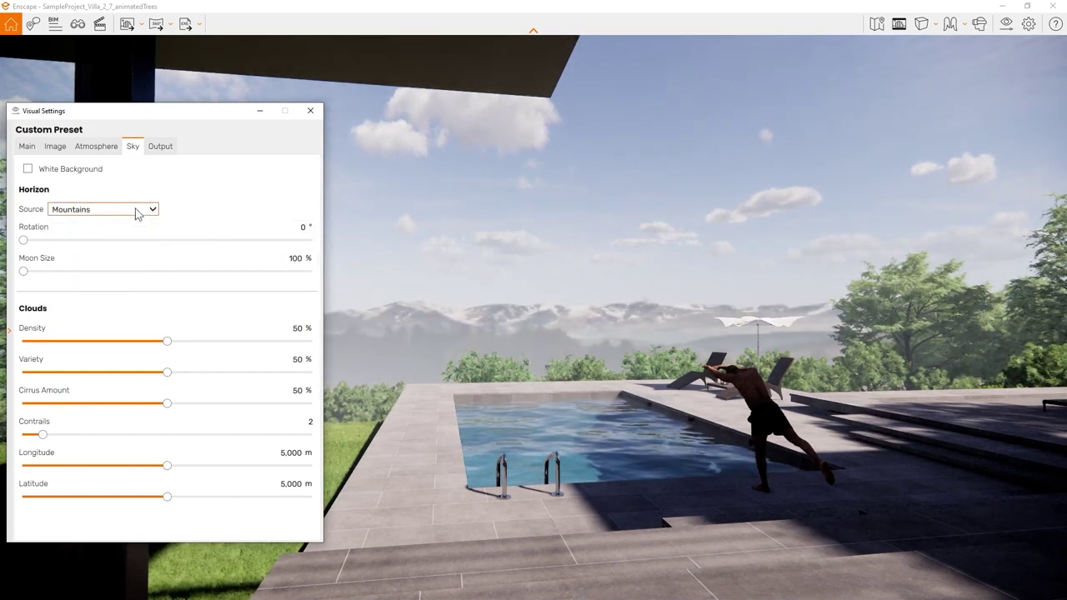
click(136, 215)
click(118, 297)
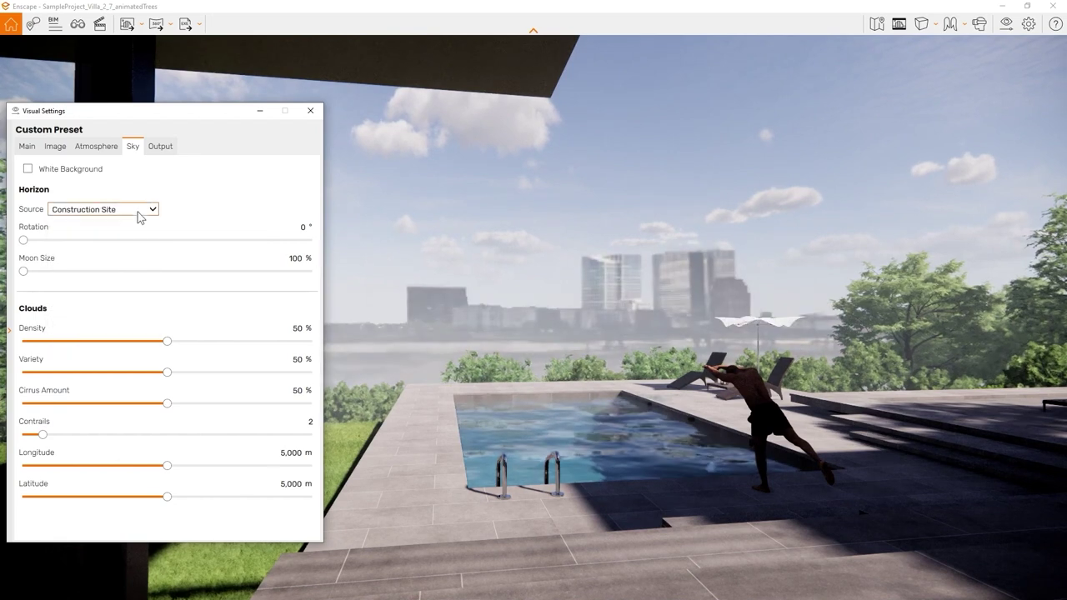
click(139, 214)
click(95, 284)
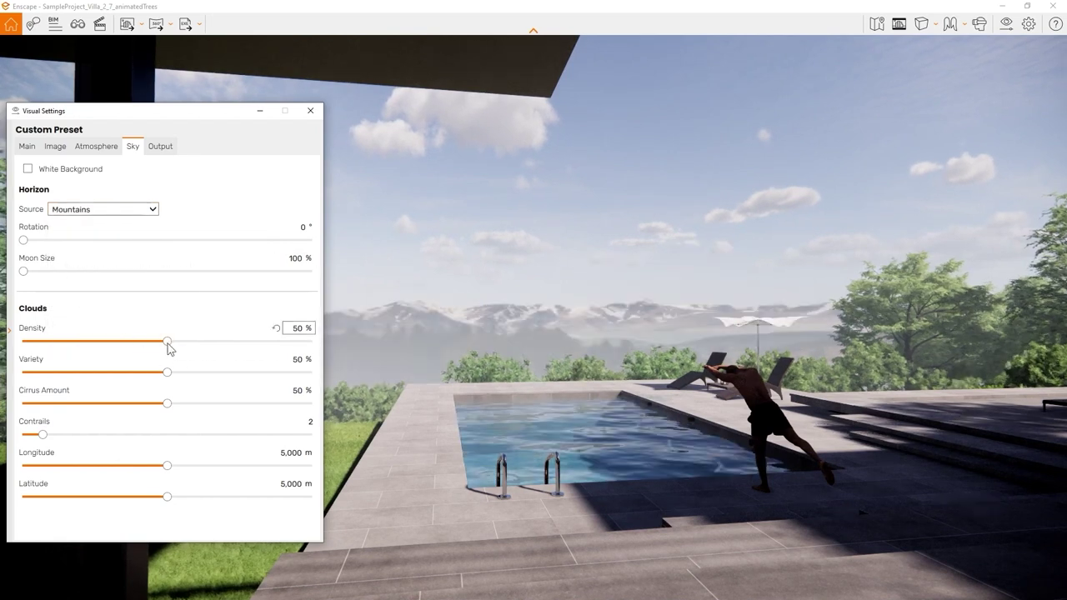
- Set cloud density to 57%, variety to 66% and cirrus to 52%
drag(168, 341, 287, 343)
drag(167, 371, 214, 371)
drag(167, 405, 94, 405)
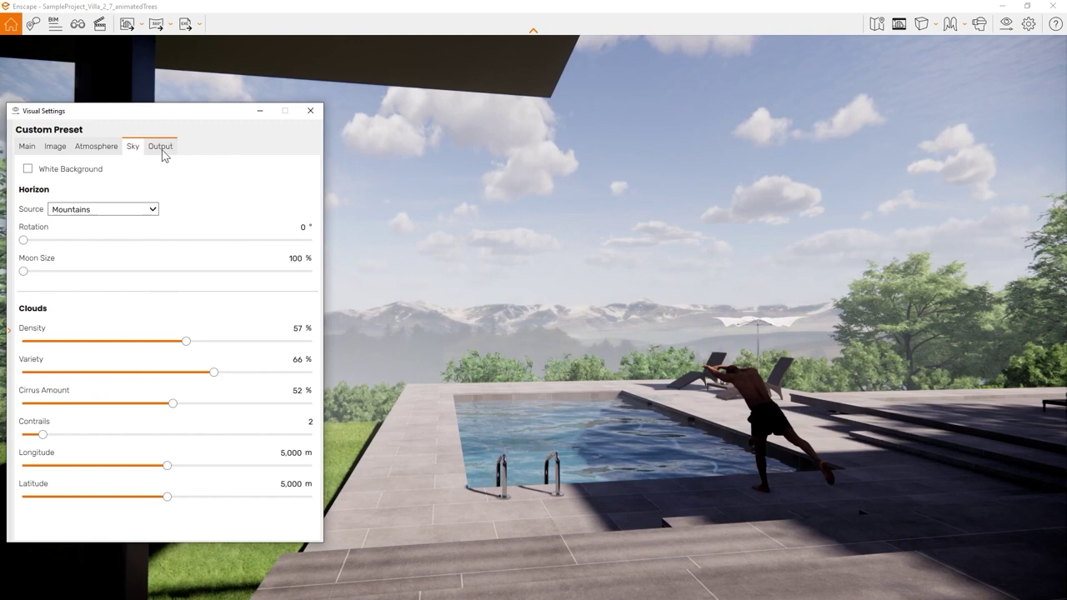
- On the Output tab, keep Full HD and enable Object-ID, Material-ID and Depth Channel export
click(161, 146)
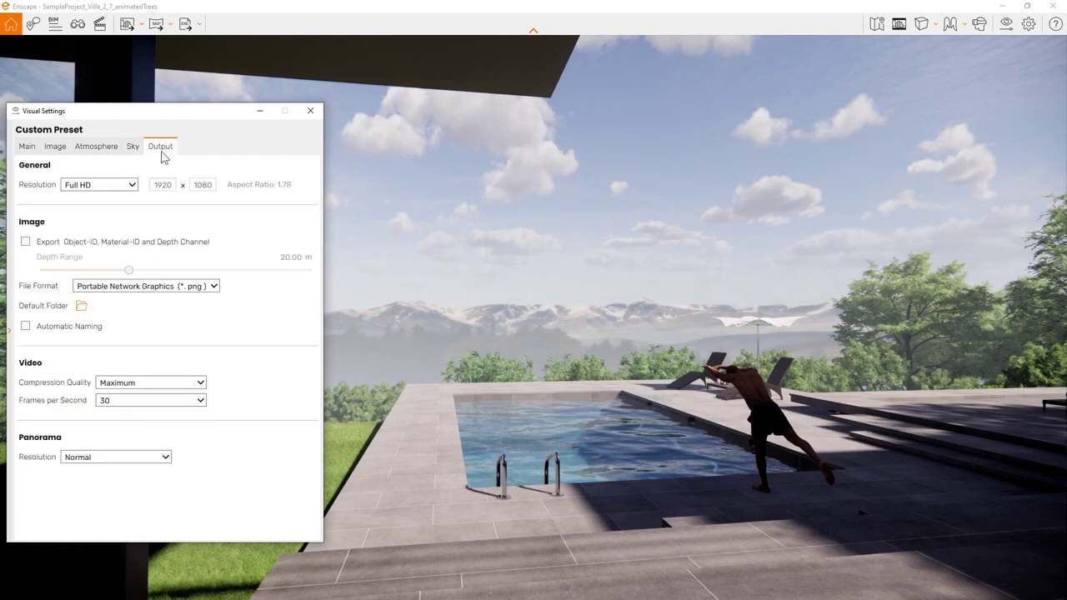
click(97, 186)
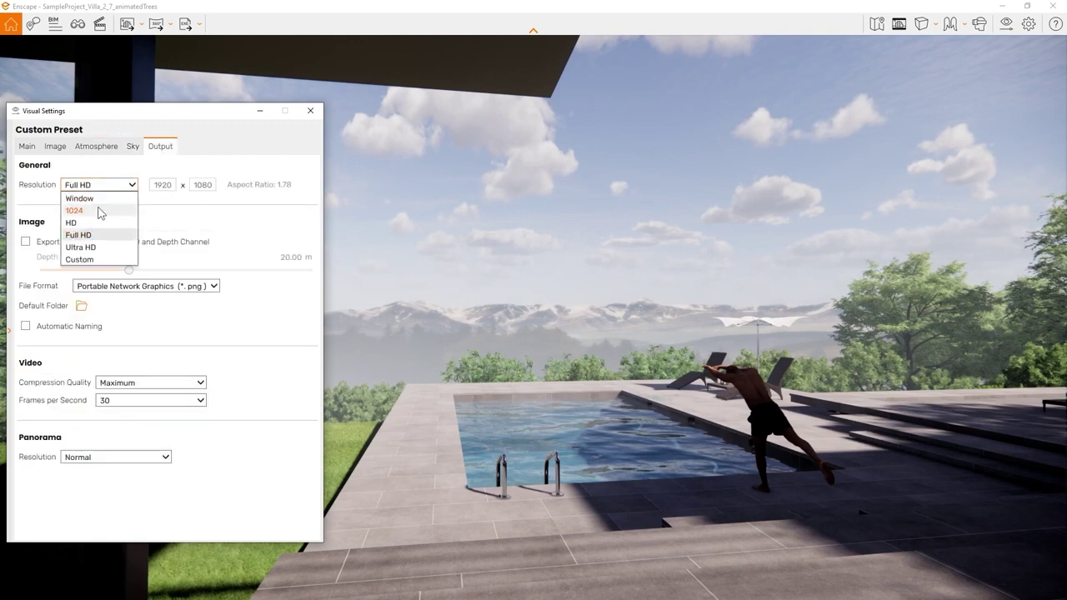
click(150, 227)
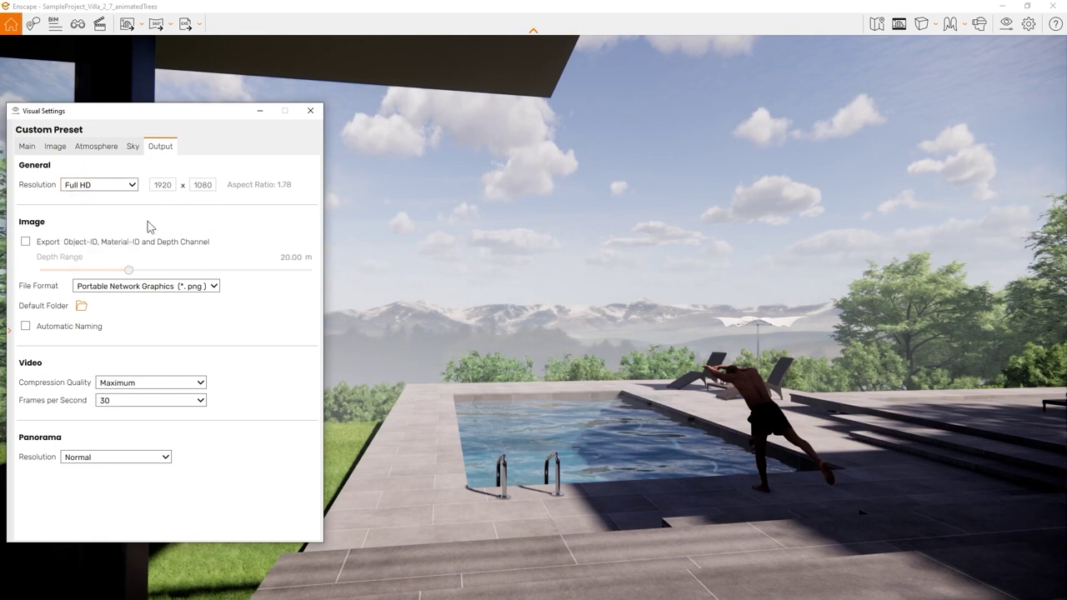
click(25, 243)
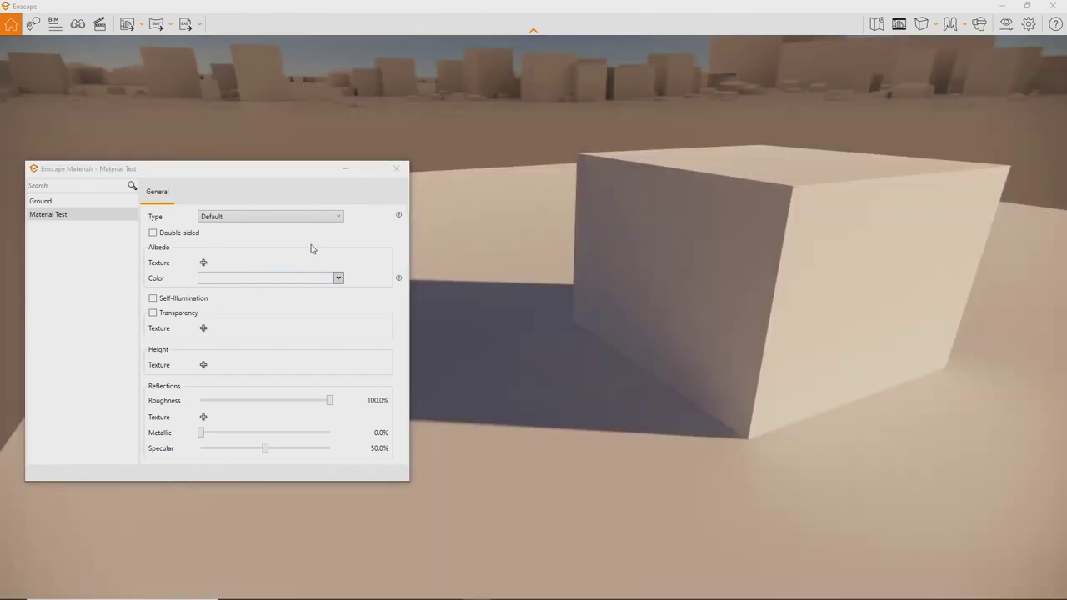
- Open the material type list for Material Test, keeping the Default type
click(315, 218)
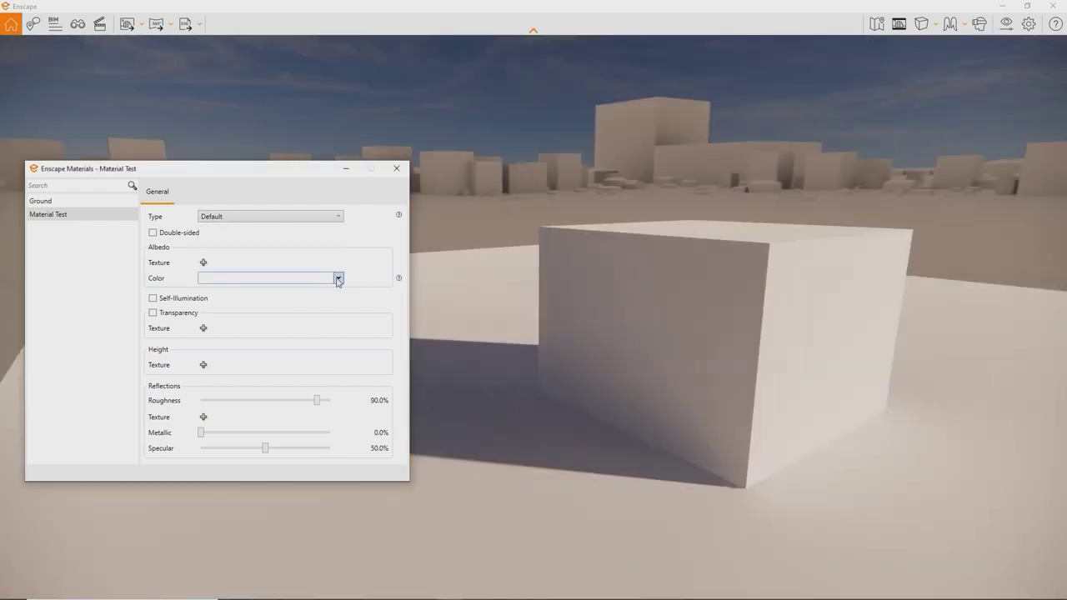
- Try red as the cube's albedo colour, then settle on white
click(338, 277)
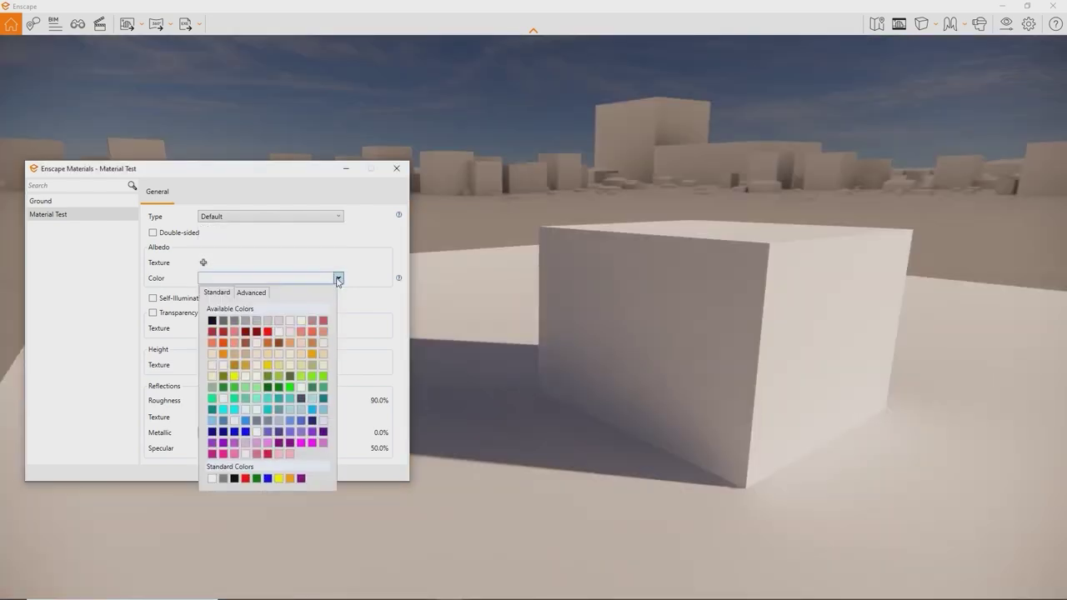
click(267, 333)
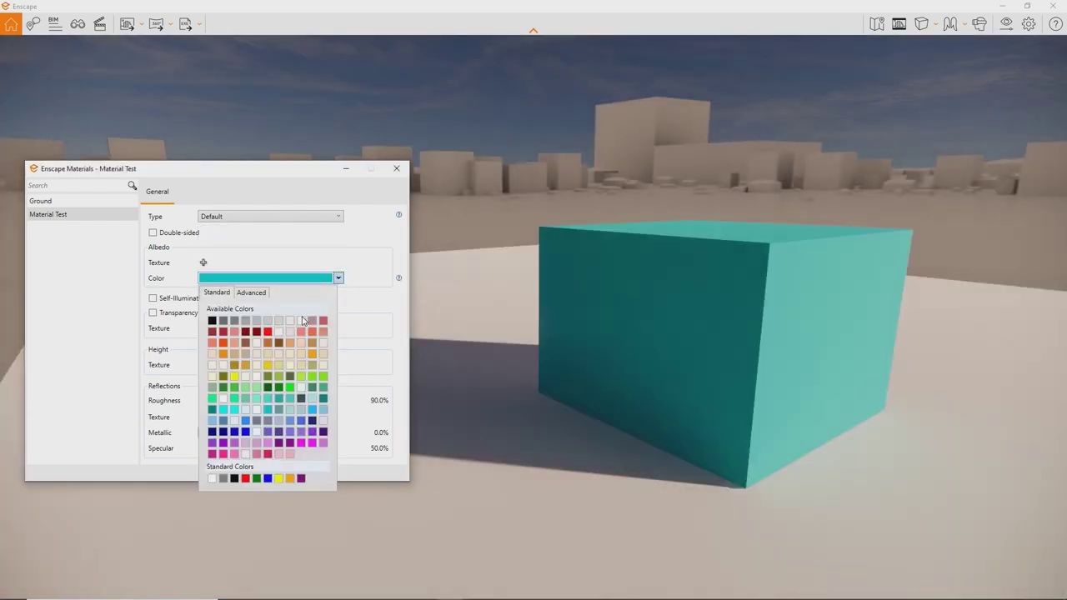
click(302, 324)
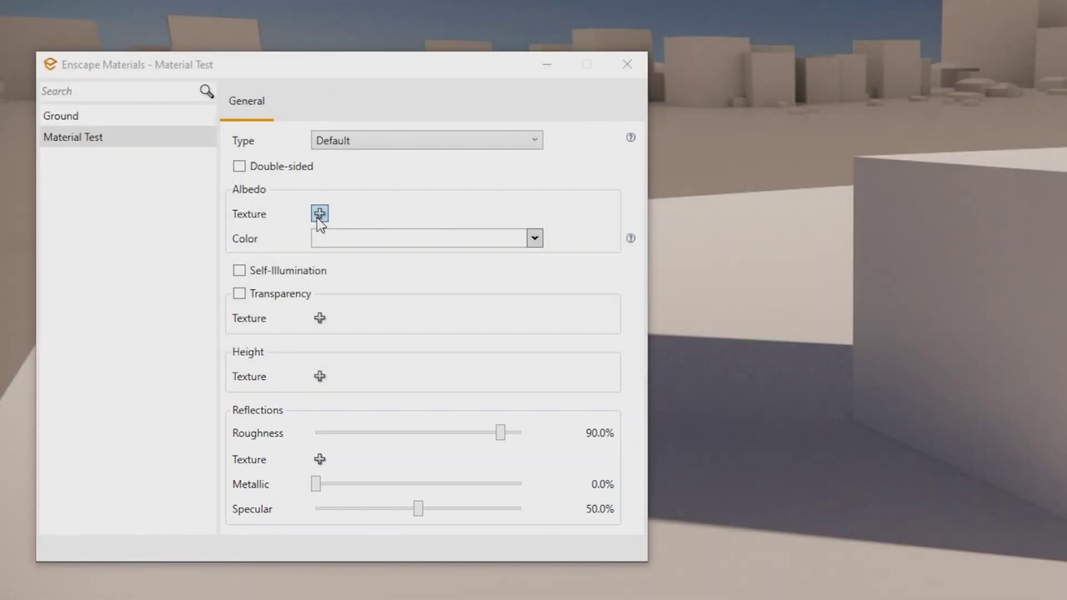
- Apply PavingStones092_2K_Color.jpg as albedo texture and PavingStones092_2K_Displacement.jpg as height texture
click(318, 215)
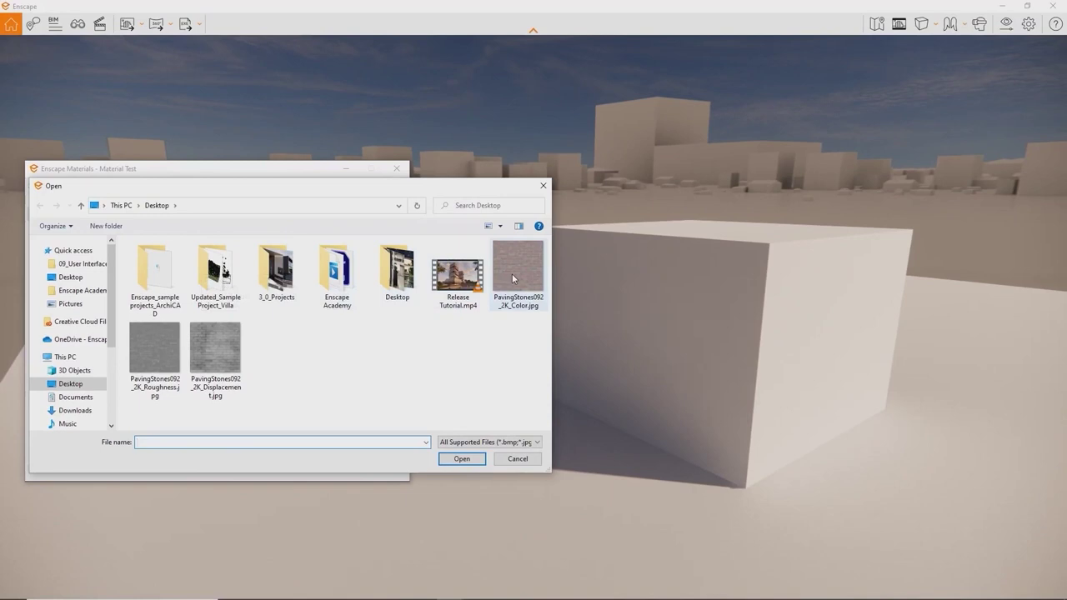
double_click(512, 273)
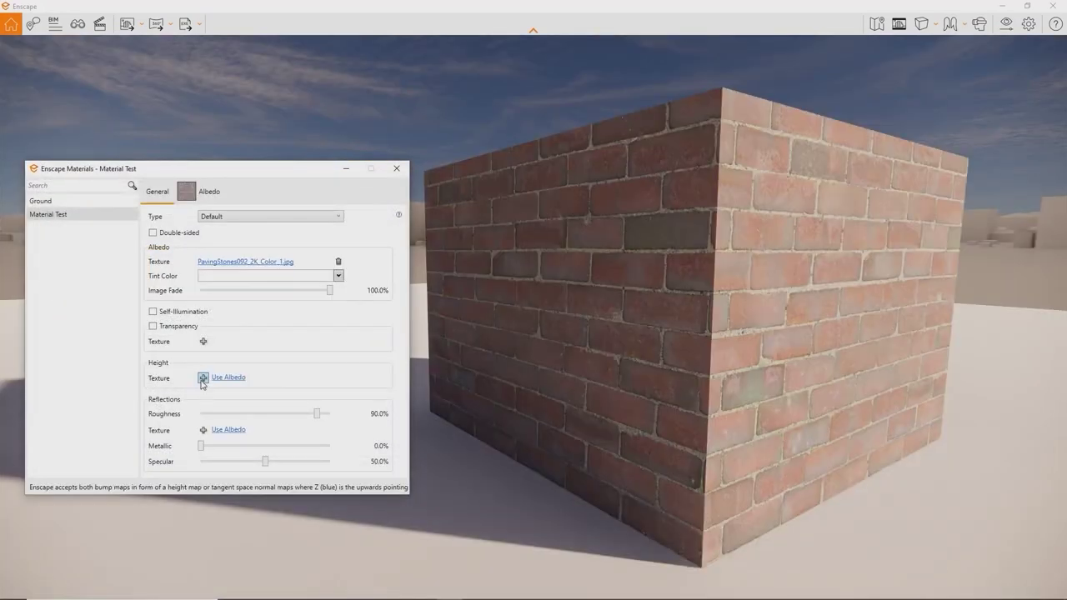
click(200, 384)
double_click(164, 358)
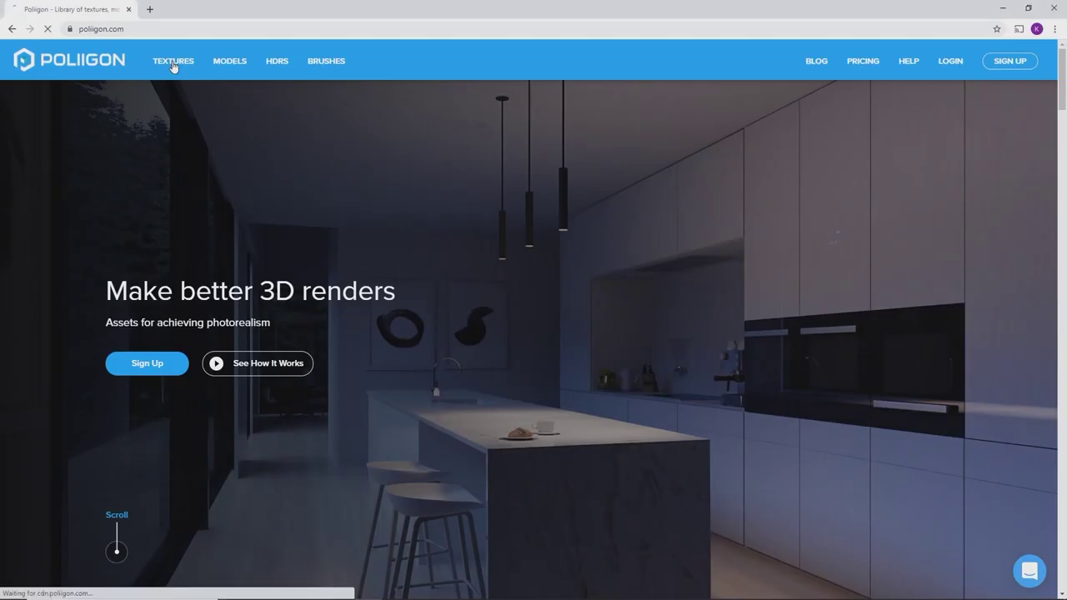
- Browse the texture catalogue to Paving Stones 092 and download its 2K-JPG zip (19.8 MB)
click(174, 62)
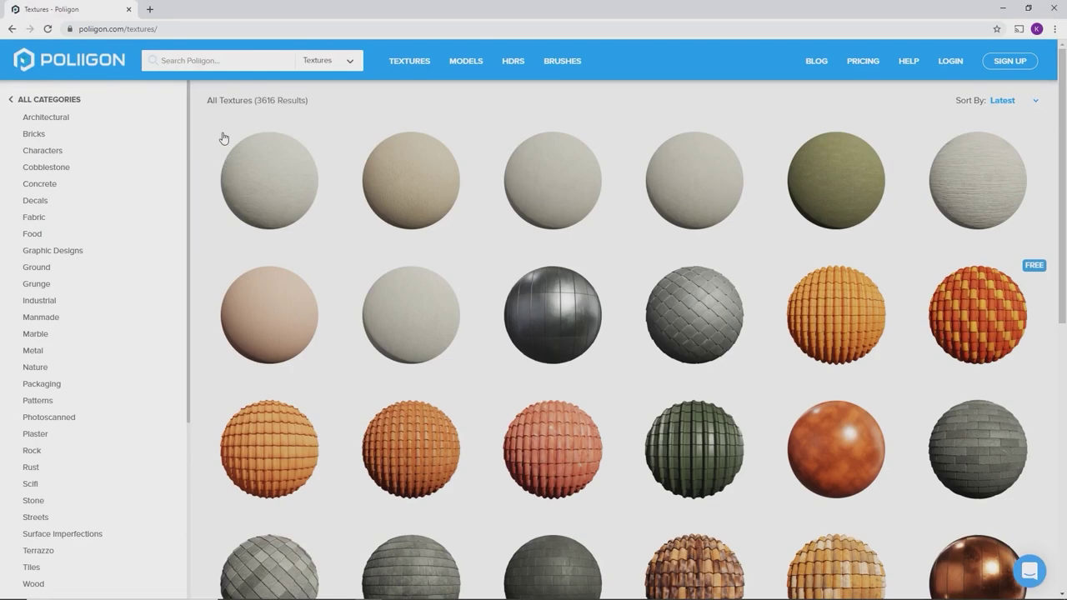
scroll(819, 443, down, 3)
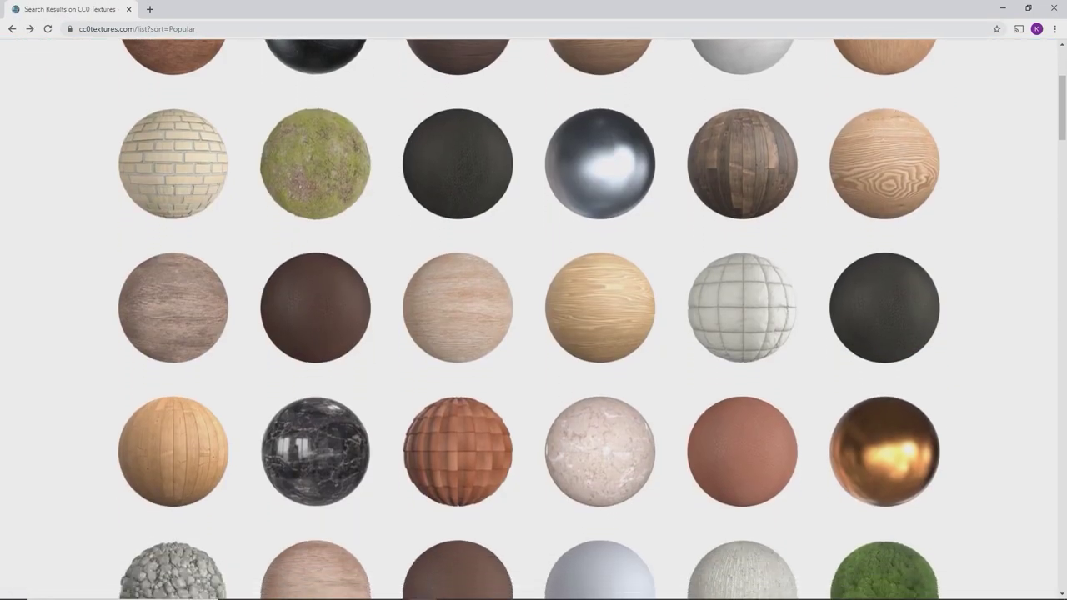
scroll(534, 320, down, 3)
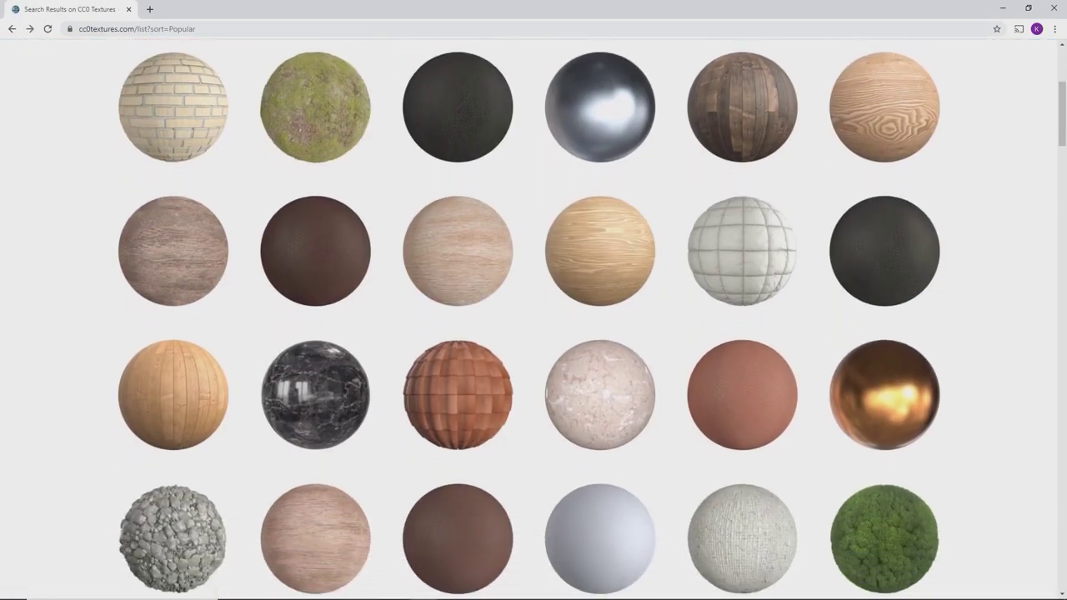
scroll(534, 320, down, 3)
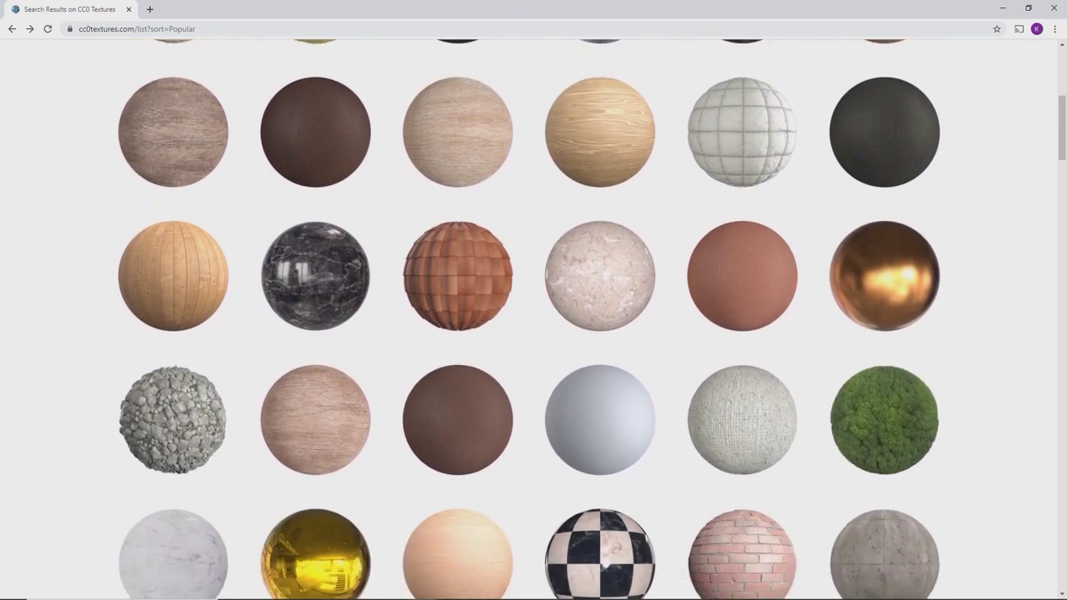
scroll(533, 320, down, 3)
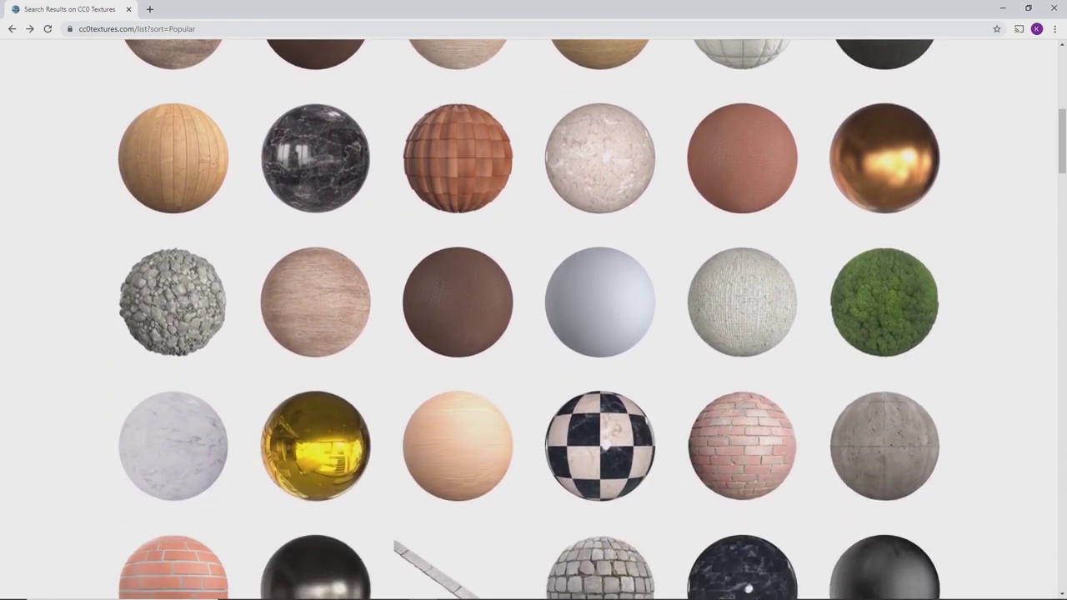
scroll(533, 320, down, 2)
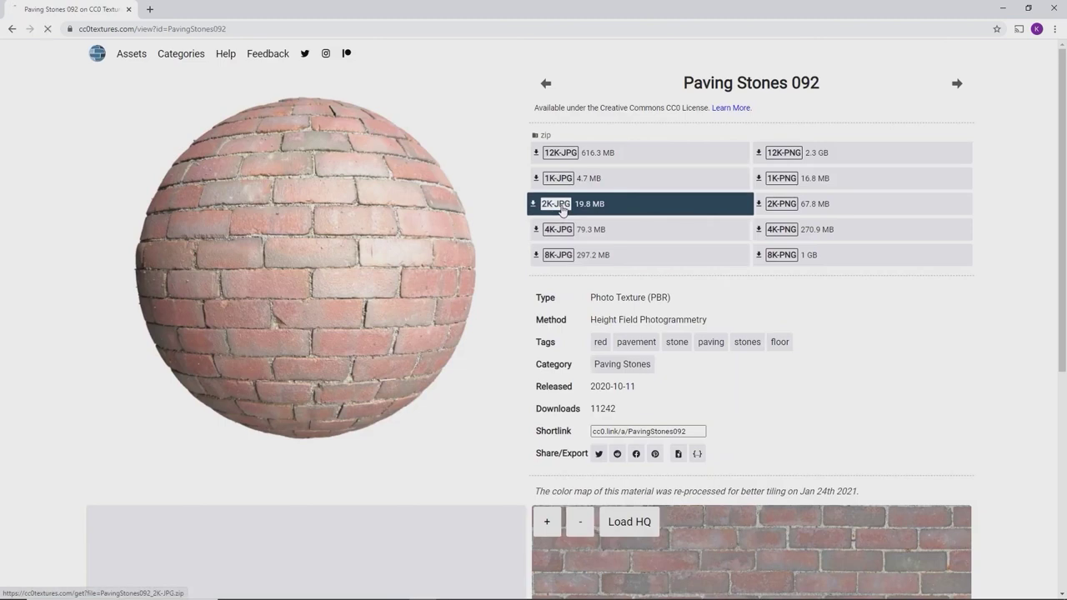
click(563, 208)
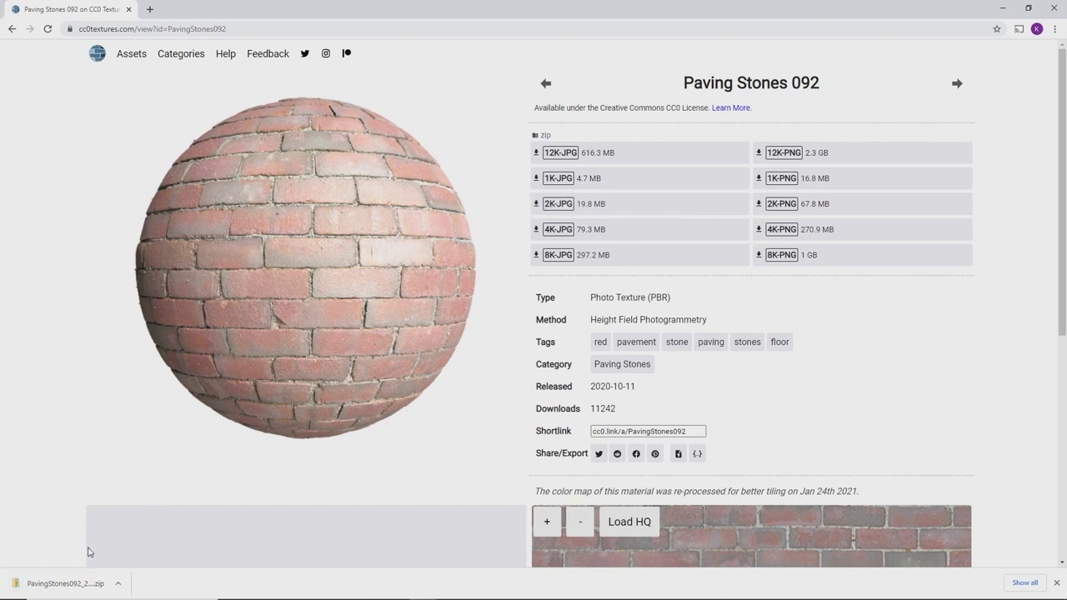
- Copy the Color, Displacement and Roughness JPGs from the Paving Stones zip to the Desktop
click(65, 583)
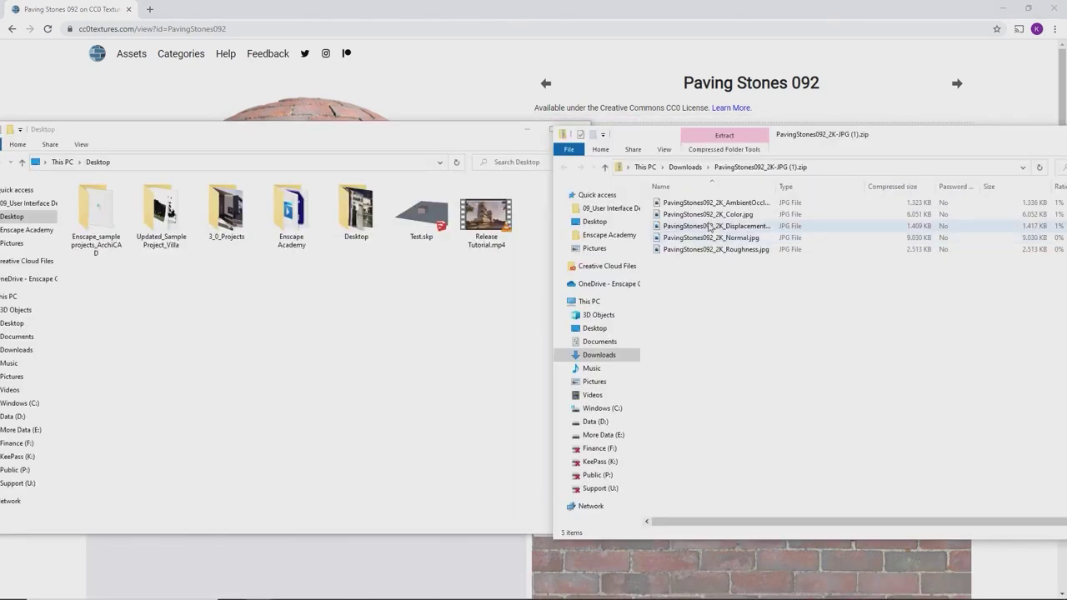
click(707, 216)
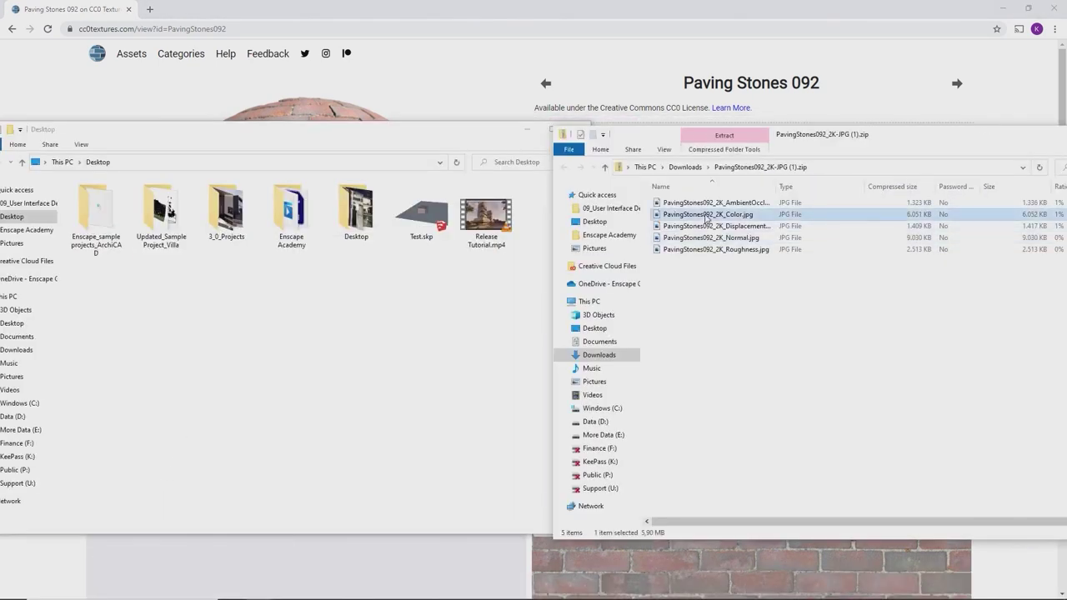
ctrl+click(706, 226)
ctrl+click(705, 249)
drag(702, 220, 392, 302)
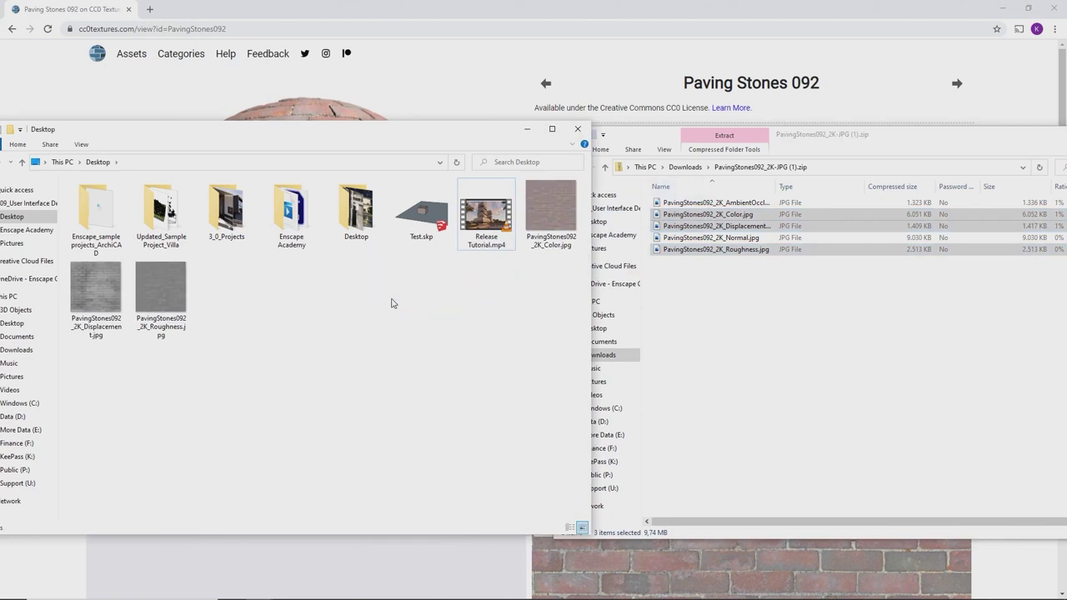
- Close the zip window and minimize Explorer and the browser to return to Enscape
key(alt+Tab)
key(alt+F4)
click(527, 129)
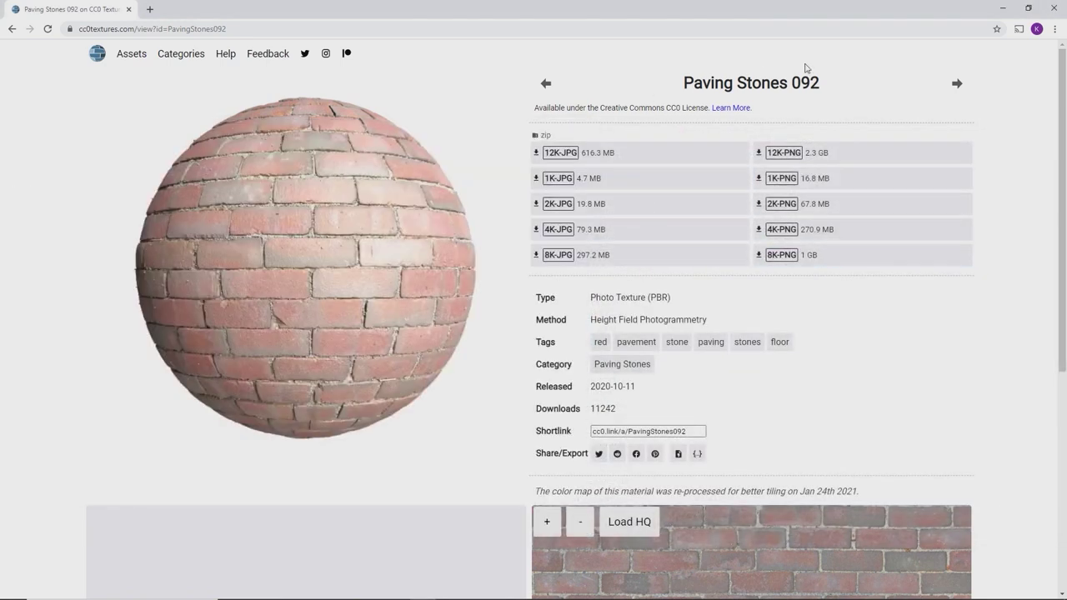
click(1002, 8)
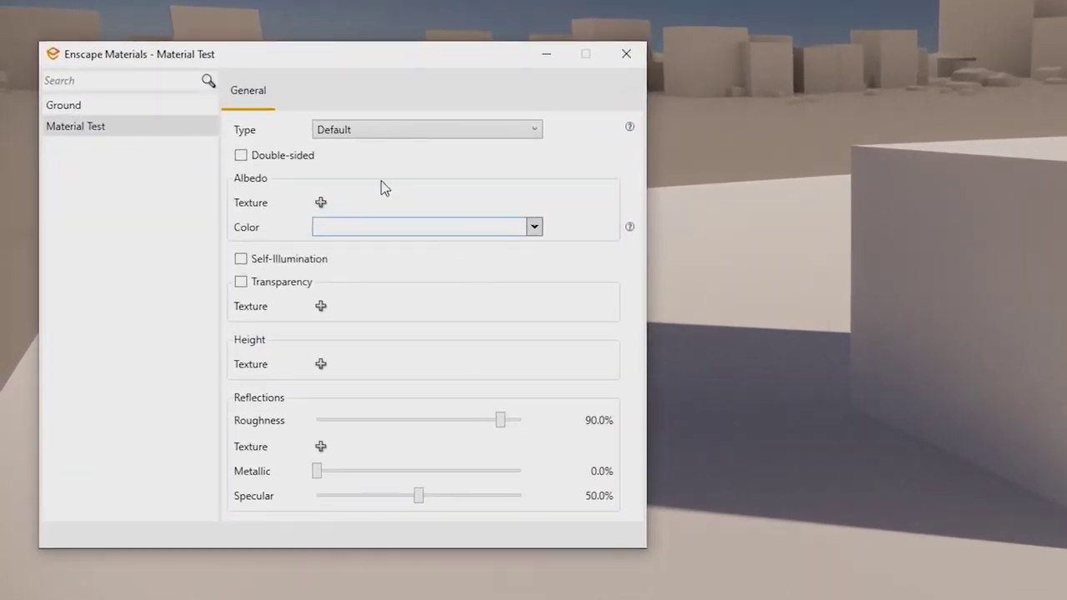
- Apply PavingStones092_2K_Color.jpg as albedo and enable explicit texture transformation
click(320, 203)
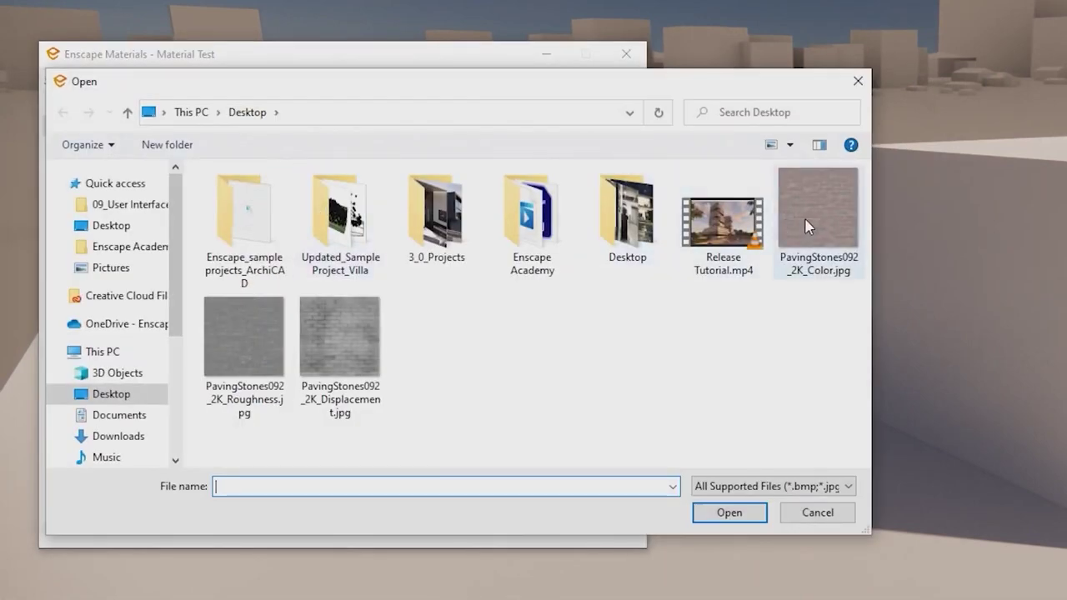
double_click(811, 225)
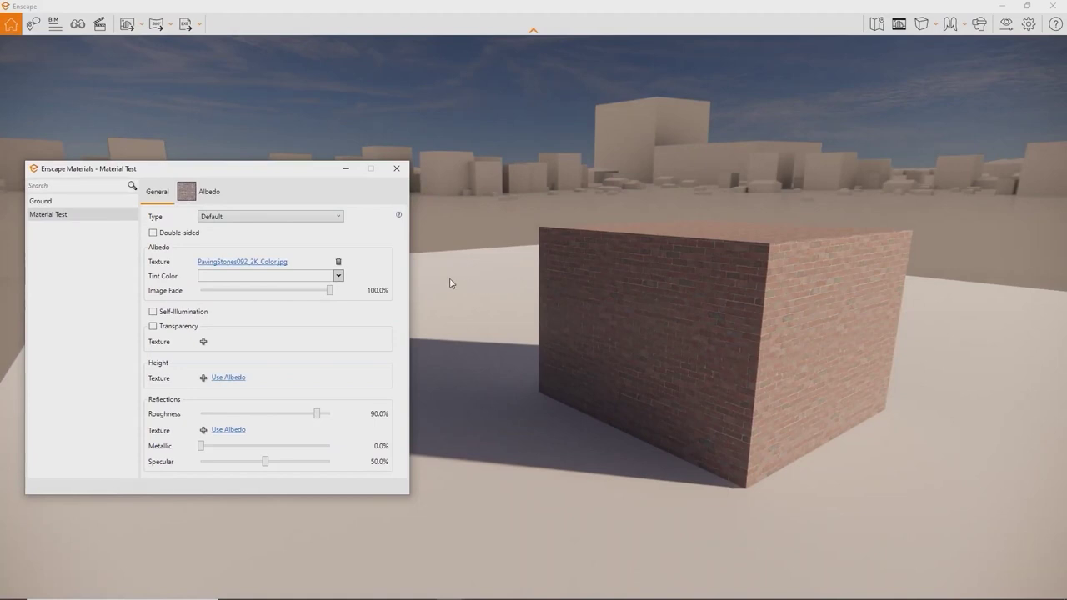
click(218, 195)
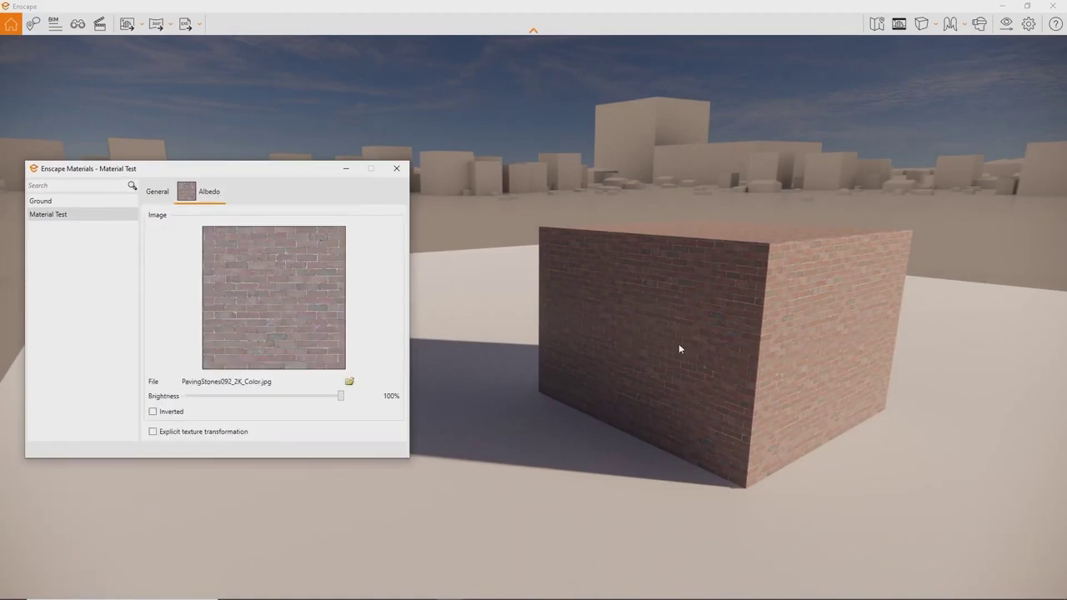
scroll(682, 343, up, 5)
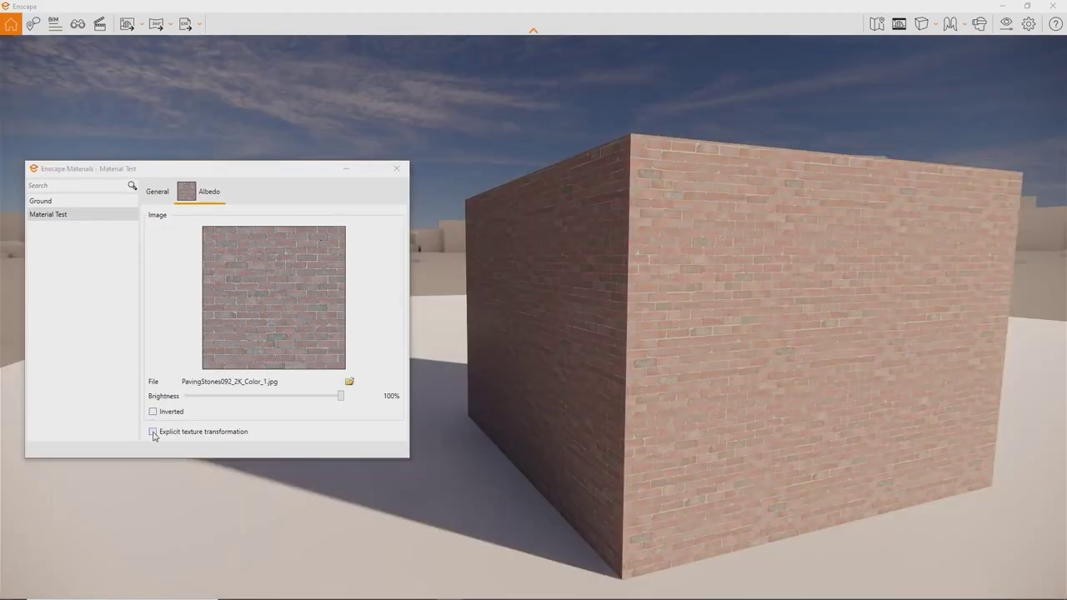
click(152, 432)
- Scale the brick texture to Width 3 and Height 3 for larger bricks
key(Tab)
text(3)
click(267, 460)
drag(267, 460, 175, 457)
key(BackSpace)
text(3)
click(154, 194)
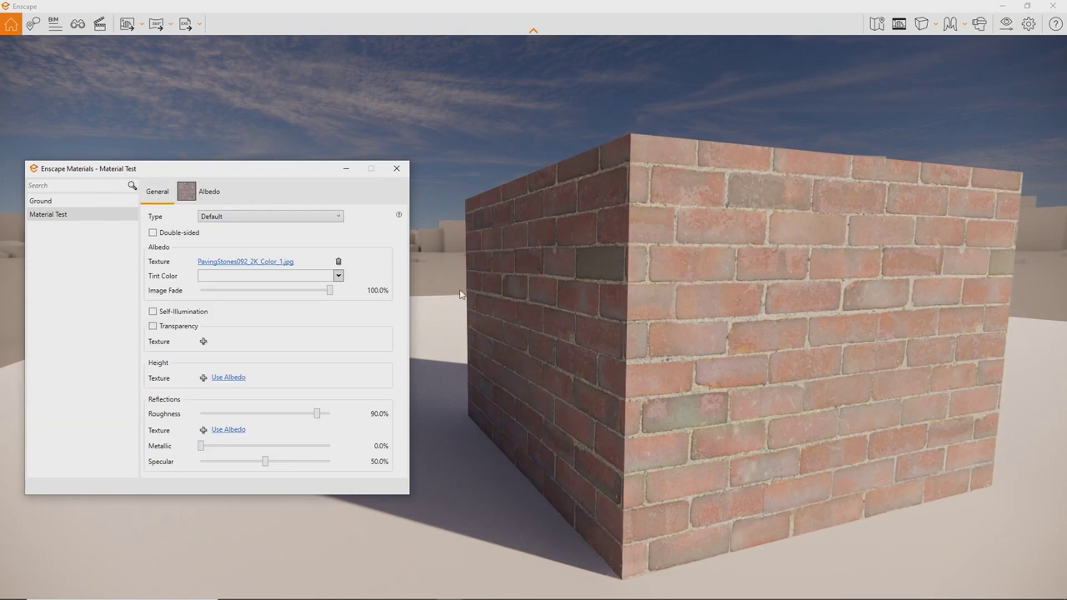
right_drag(477, 297, 283, 296)
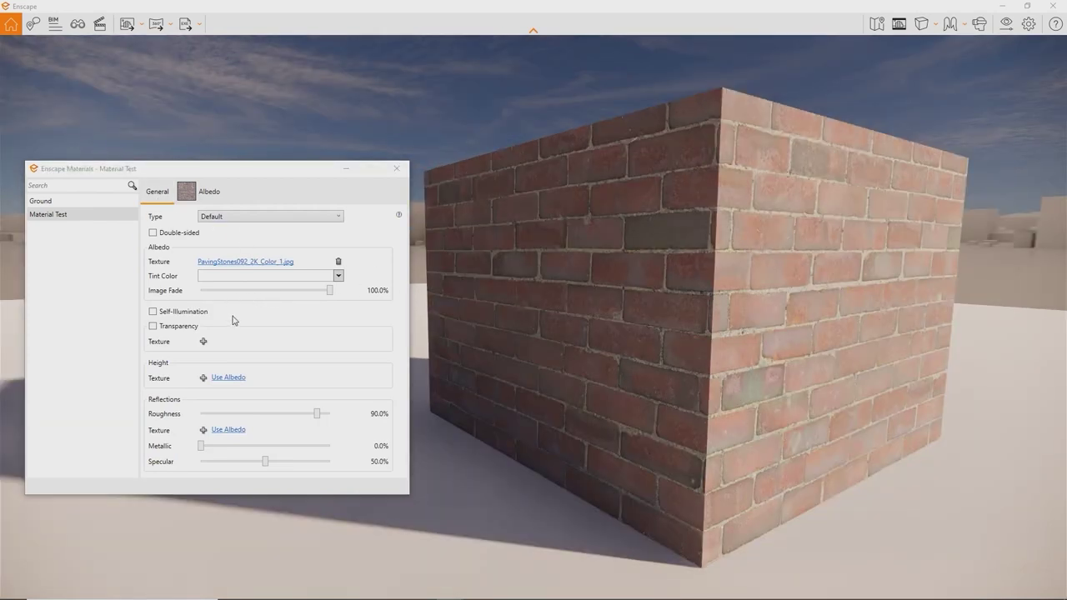
- Use PavingStones092_2K_Displacement.jpg as height texture, fade the image out and set roughness to 0%
click(203, 376)
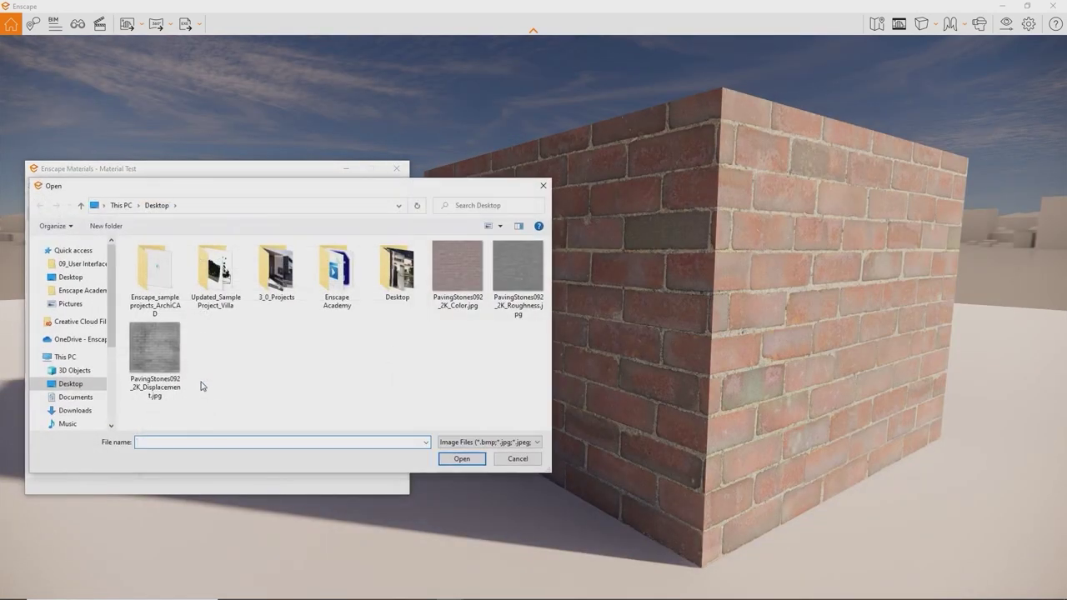
double_click(163, 354)
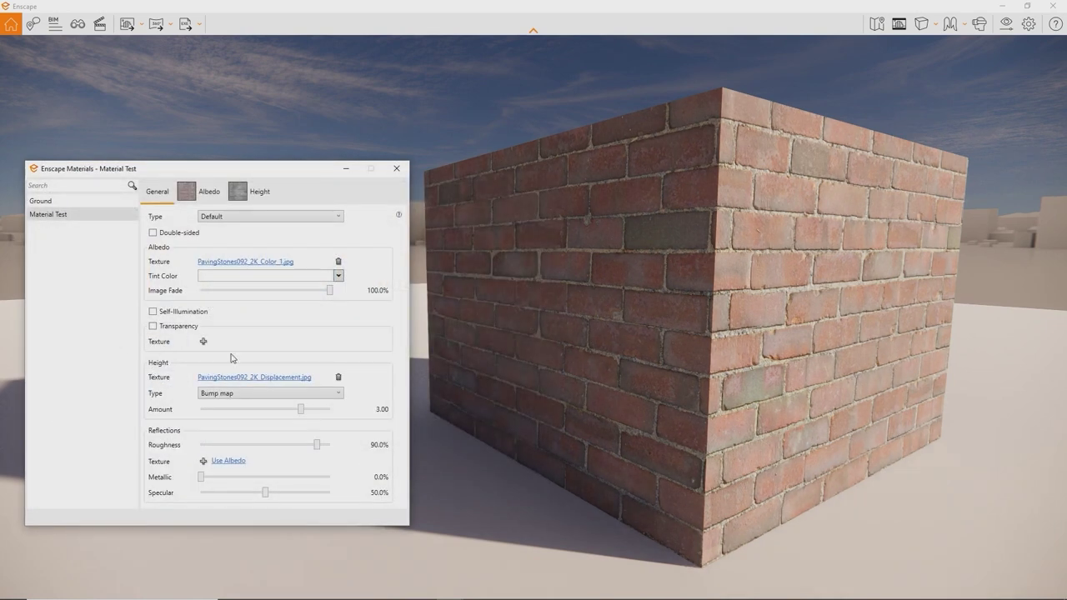
mouse_move(558, 338)
shift+right_down()
mouse_move(433, 338)
mouse_move(541, 338)
shift+right_up()
drag(329, 290, 119, 291)
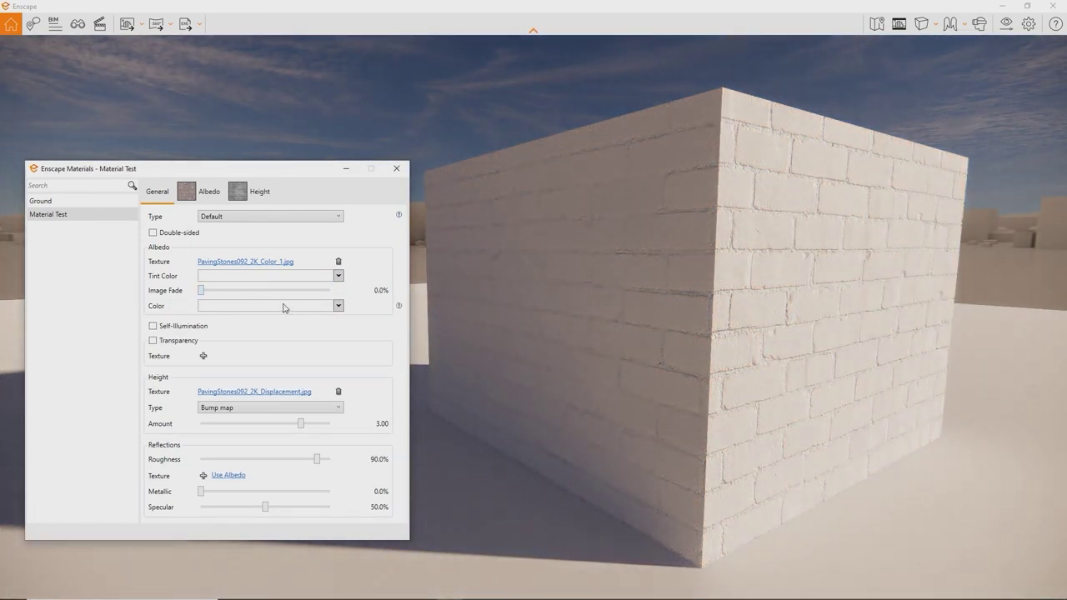
drag(317, 459, 201, 460)
right_drag(550, 379, 679, 379)
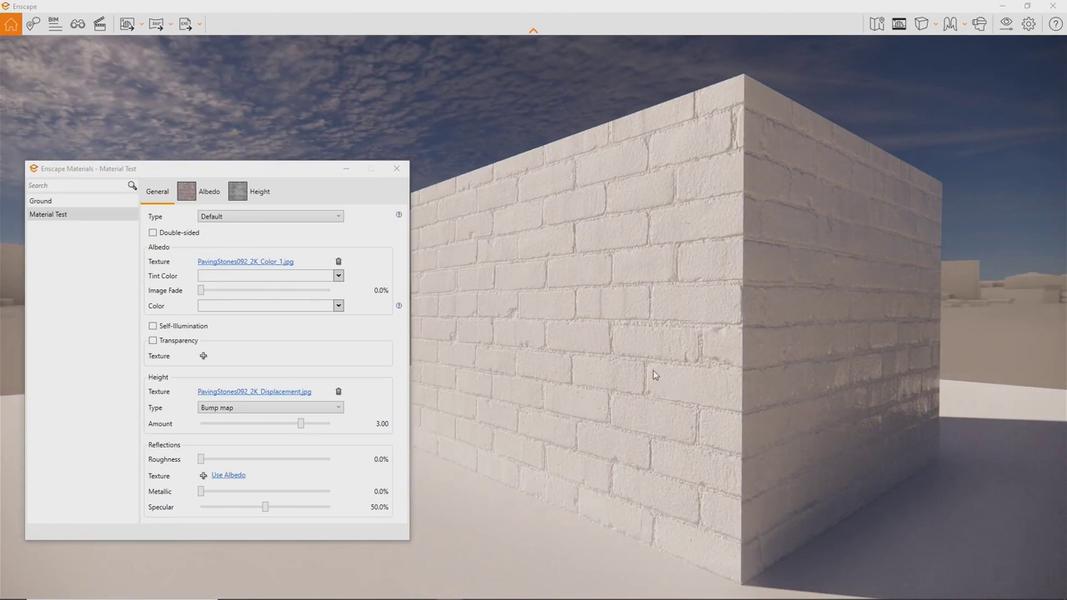
- Make the height a Displacement map at amount 2.81 and restore image fade to 100%
click(325, 407)
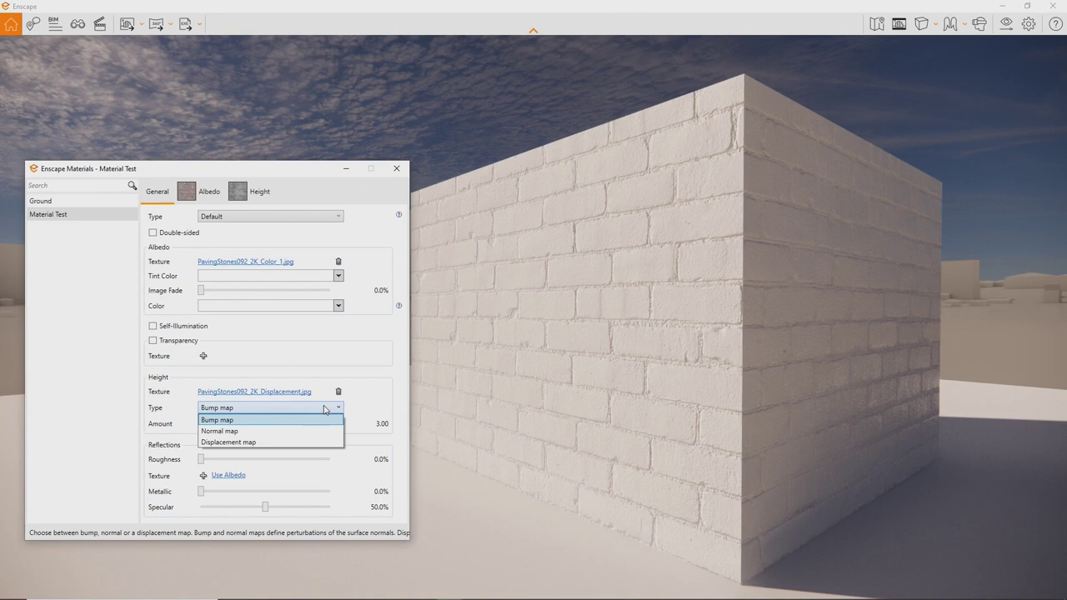
click(313, 441)
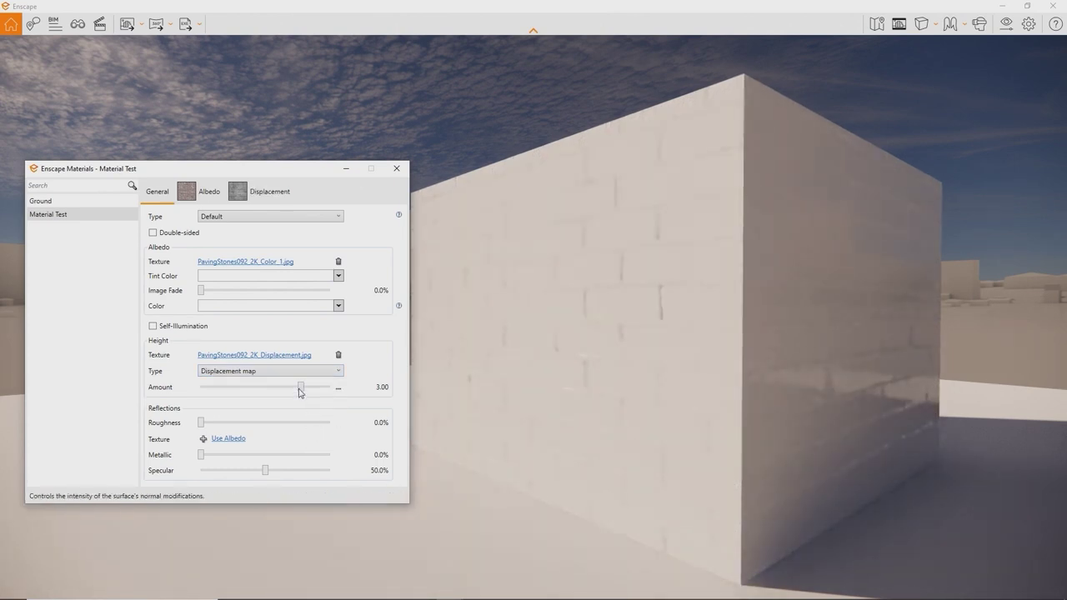
mouse_move(301, 391)
mouse_down()
mouse_move(283, 391)
mouse_move(299, 387)
mouse_up()
right_drag(584, 333, 725, 333)
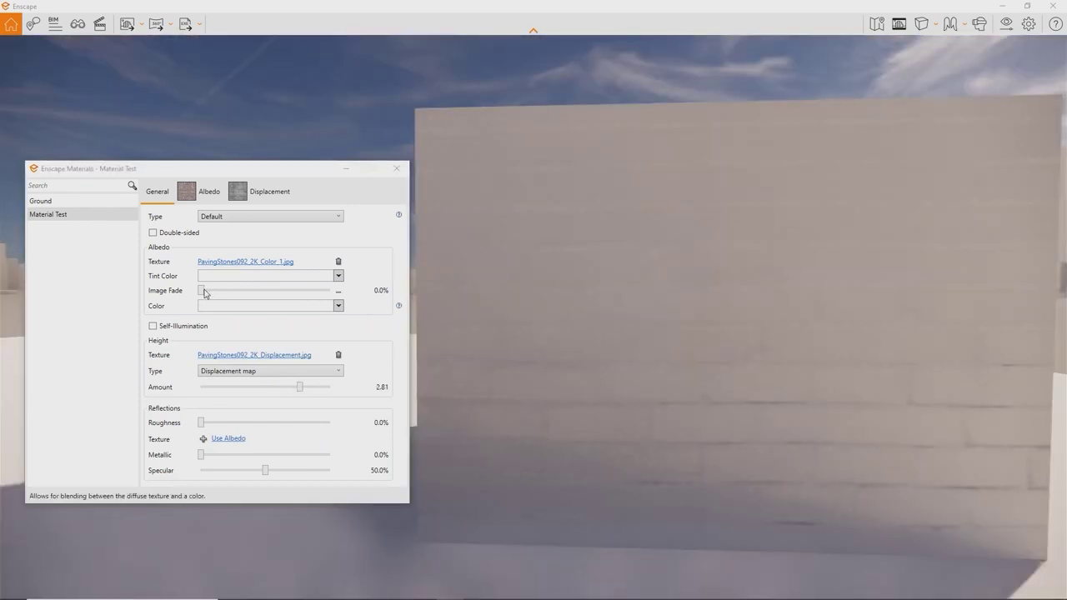
drag(208, 291, 375, 293)
mouse_move(634, 334)
right_down()
mouse_move(500, 334)
mouse_move(634, 334)
right_up()
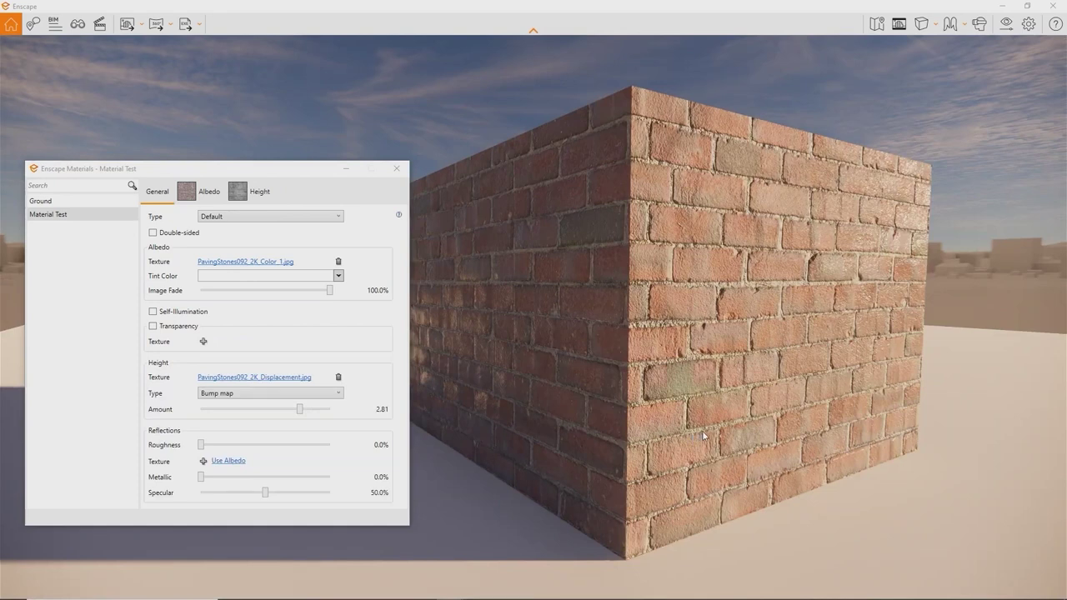
- Load PavingStones092_2K_Roughness.jpg as the reflections roughness texture and move closer to the block
key(a)
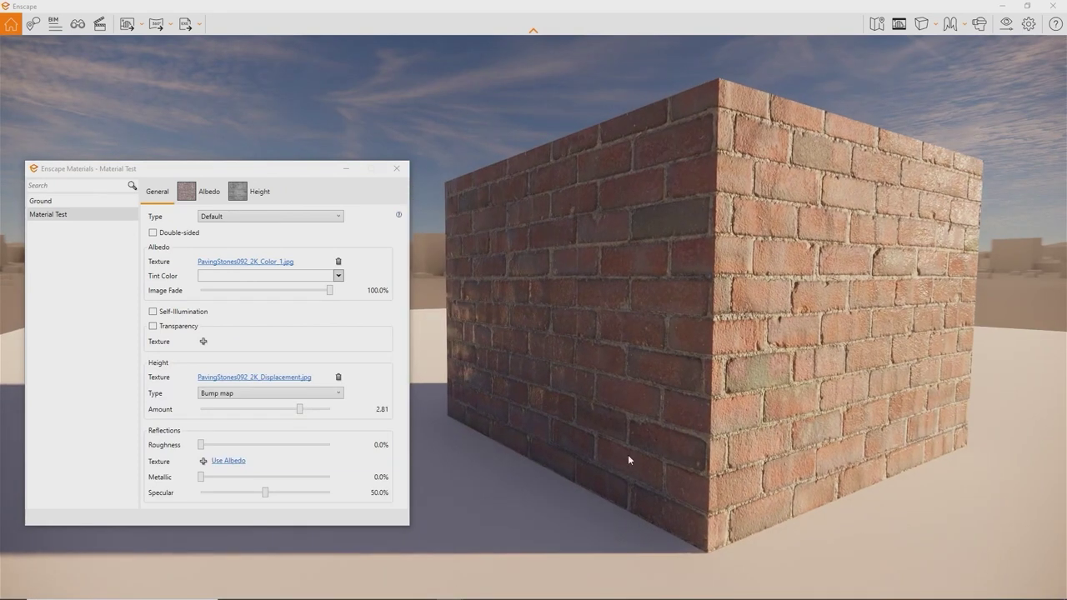
click(204, 461)
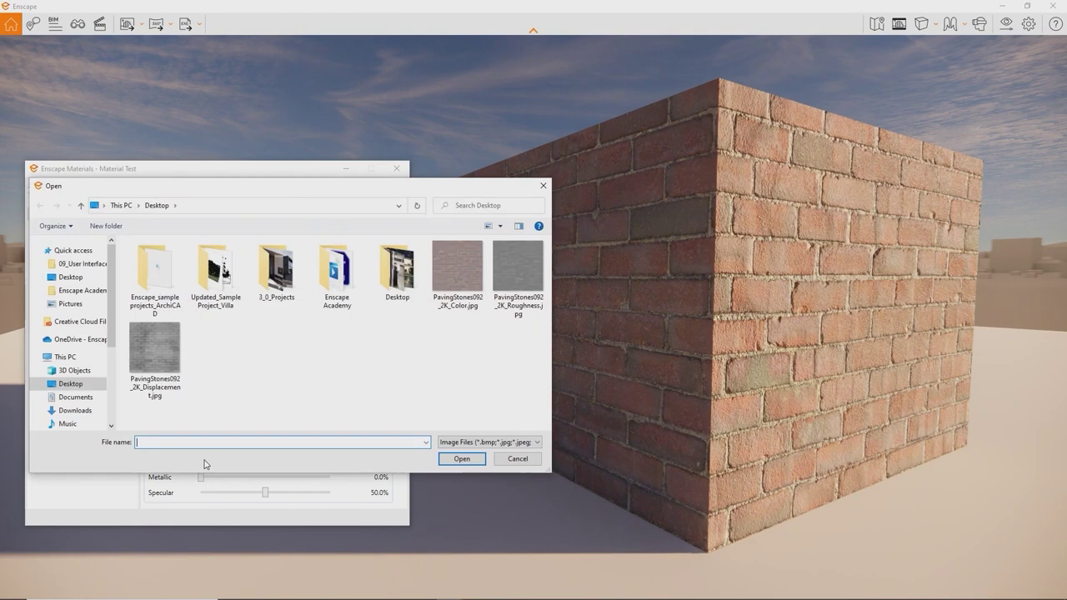
double_click(516, 263)
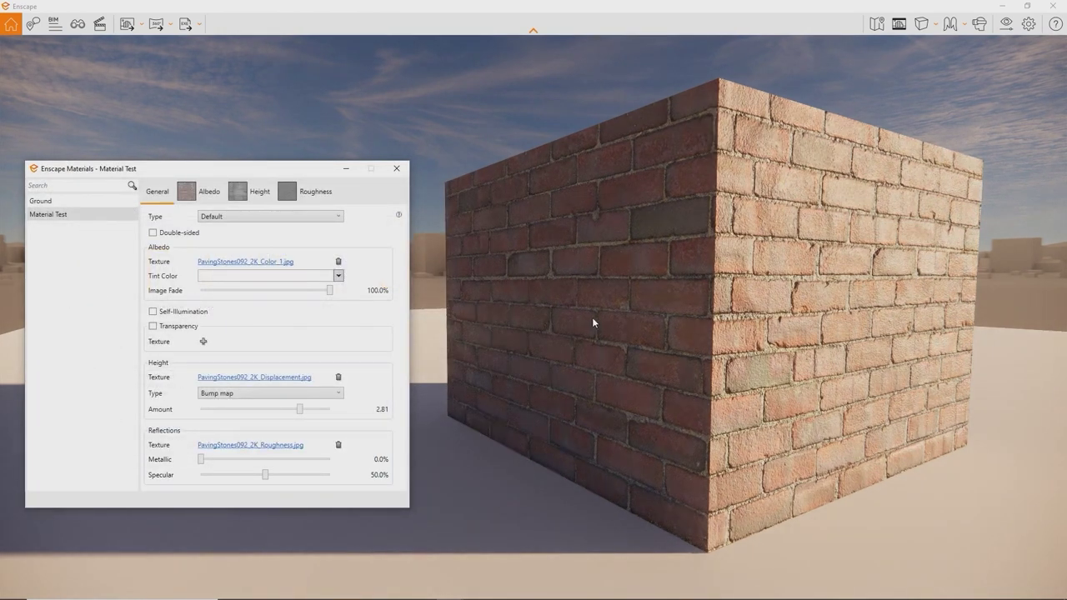
mouse_move(594, 317)
mouse_down()
mouse_move(667, 319)
mouse_move(593, 319)
mouse_move(601, 317)
mouse_up()
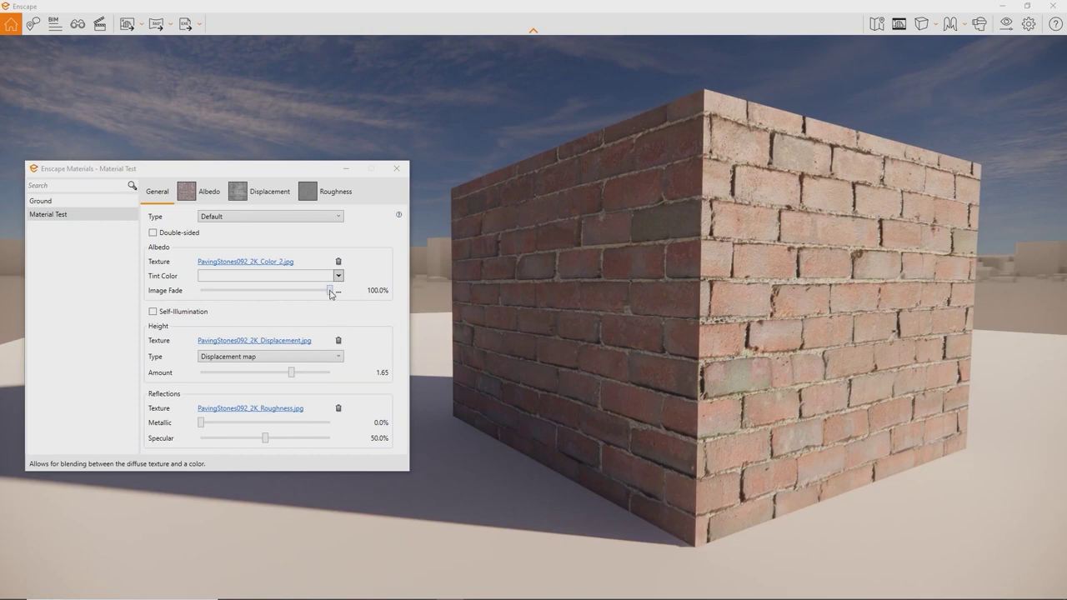
- Tint the brick texture with a green colour, ending at 82.4% image fade
drag(331, 291, 279, 292)
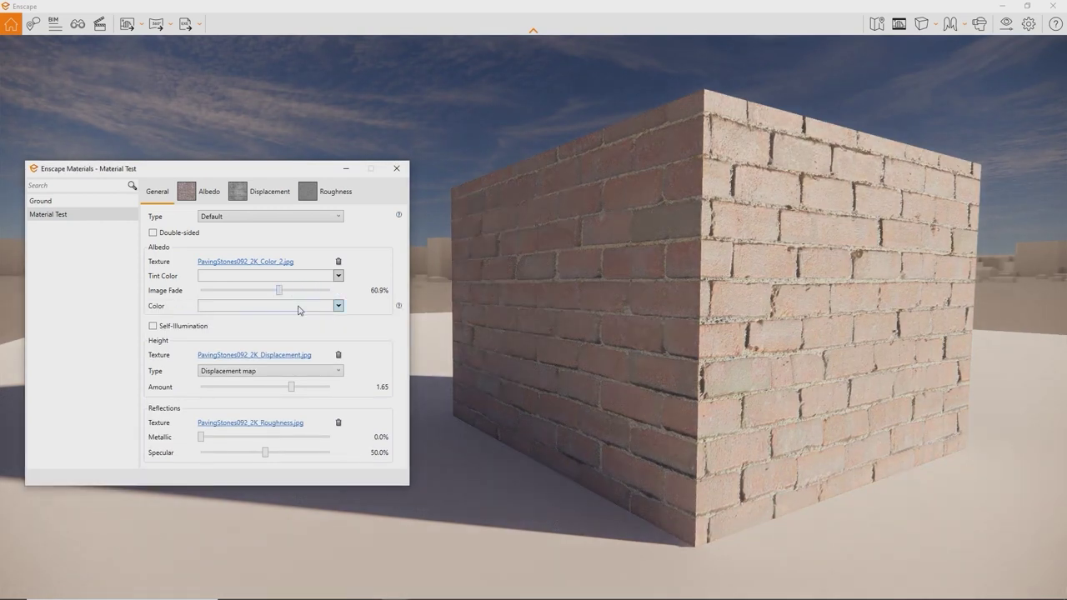
click(299, 310)
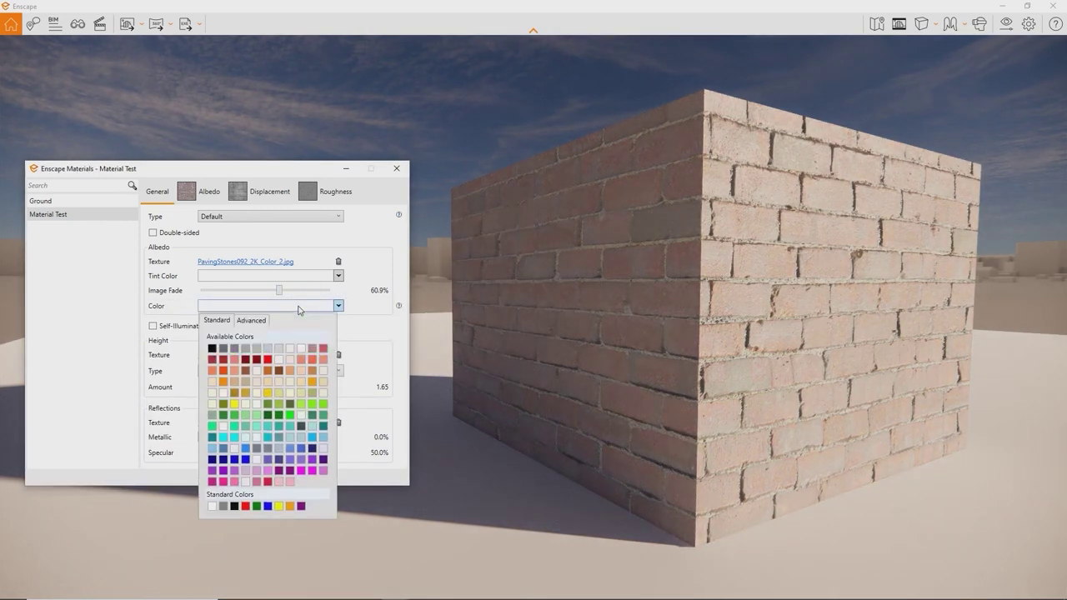
click(280, 408)
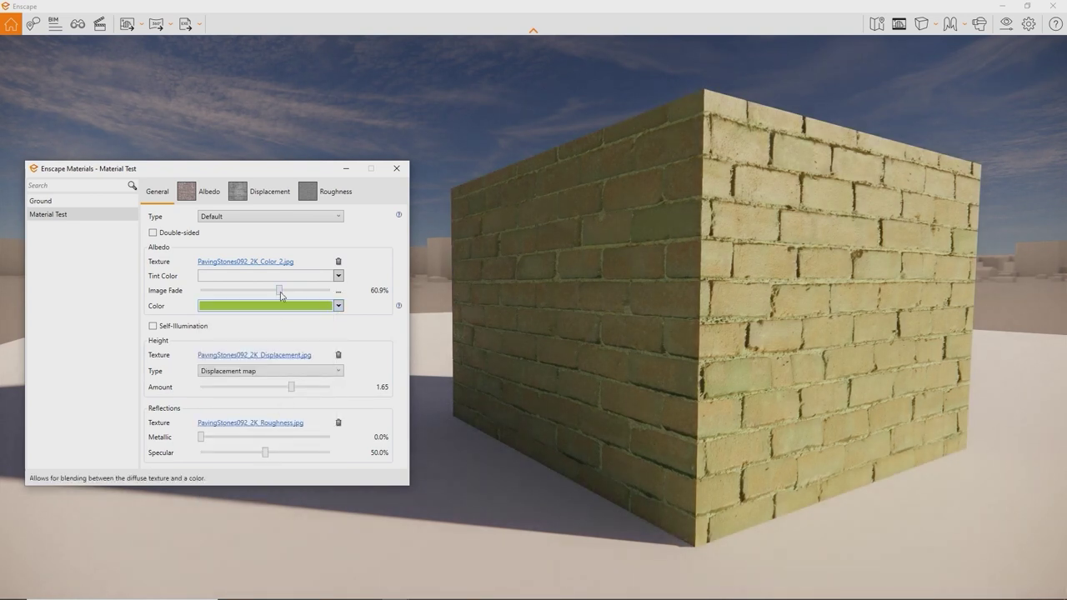
mouse_move(279, 291)
mouse_down()
mouse_move(325, 292)
mouse_move(235, 289)
mouse_move(298, 290)
mouse_up()
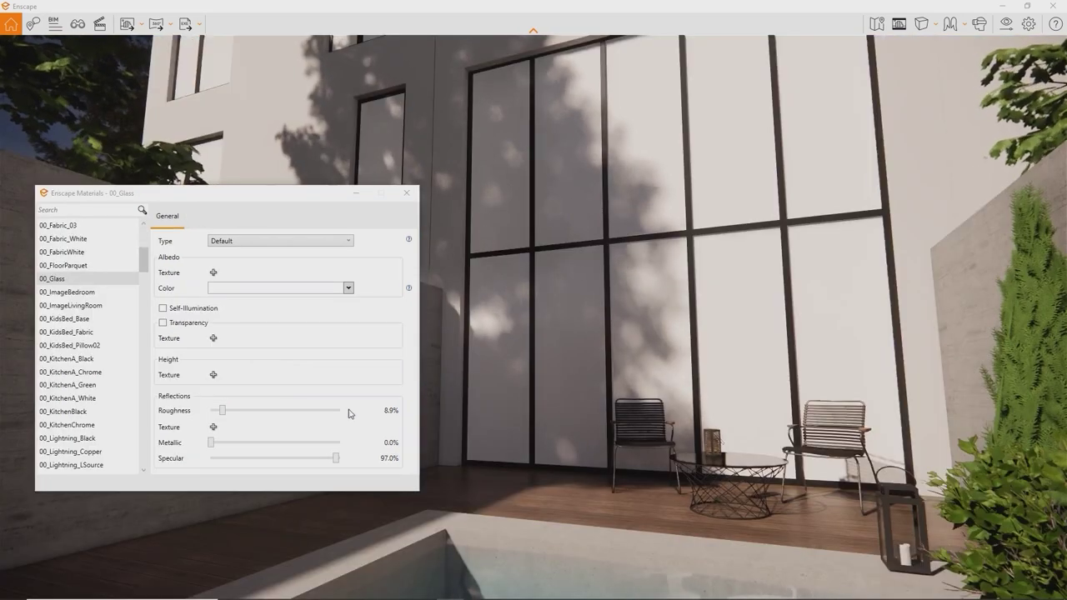
- Make 00_Glass transparent with lowered opacity and 0% roughness
click(162, 323)
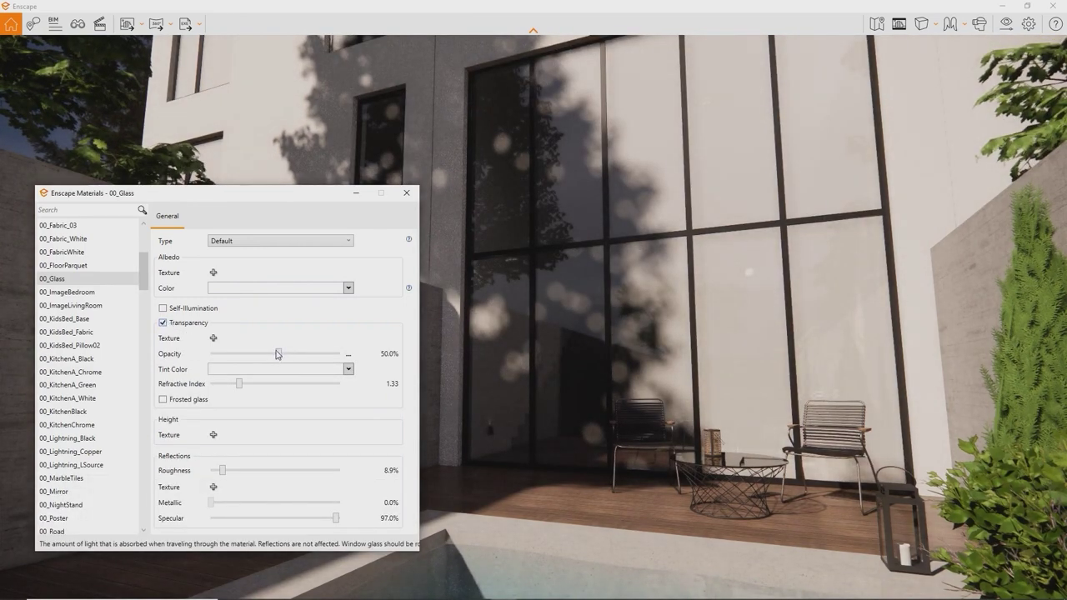
drag(278, 353, 209, 354)
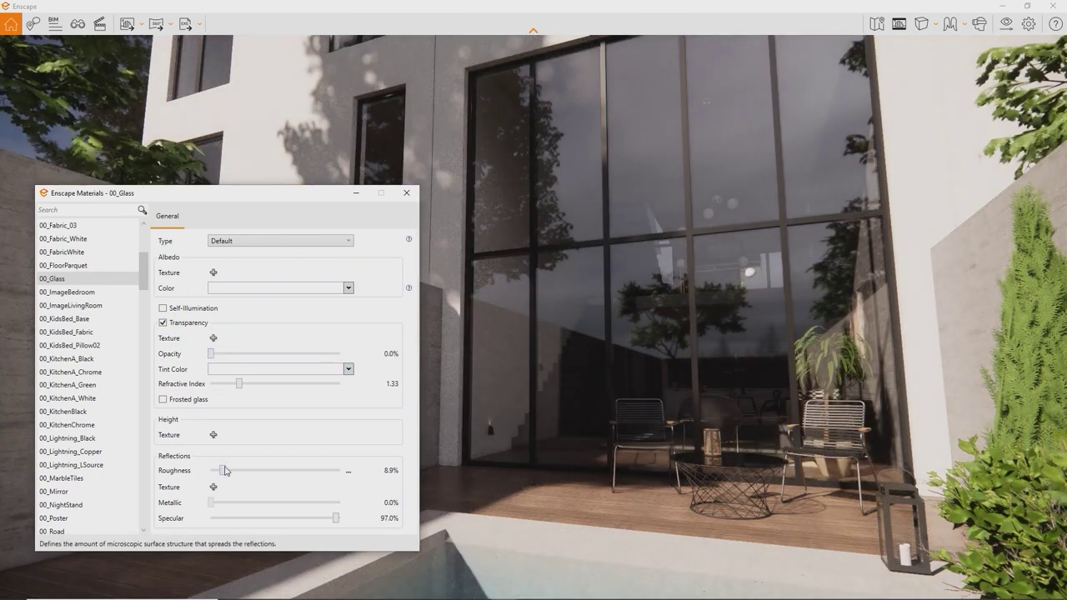
drag(230, 473, 203, 467)
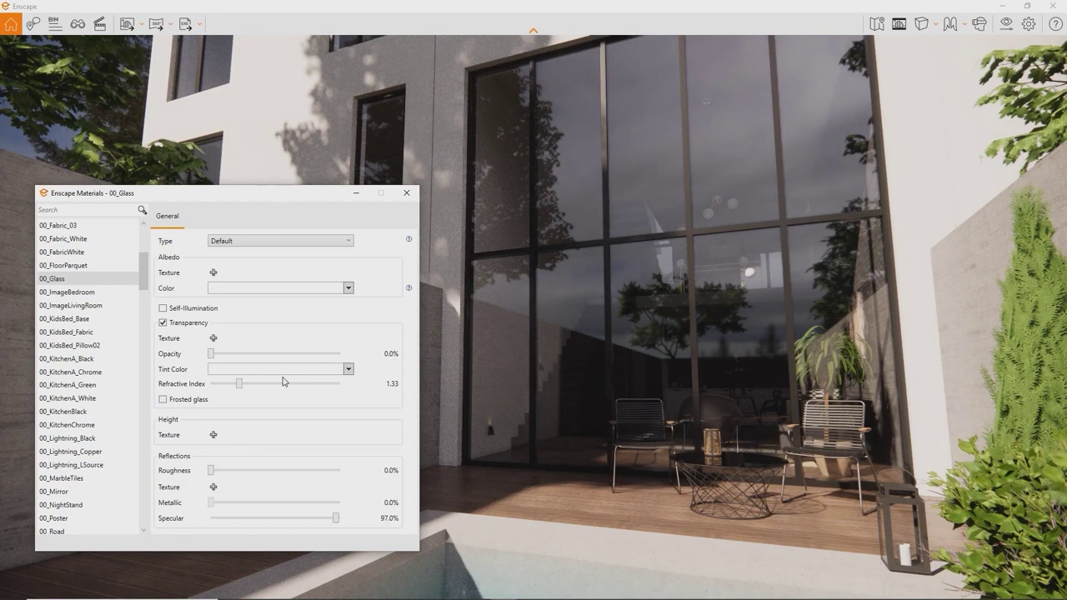
- Colour the glass black and set its opacity to 16.3%
click(348, 287)
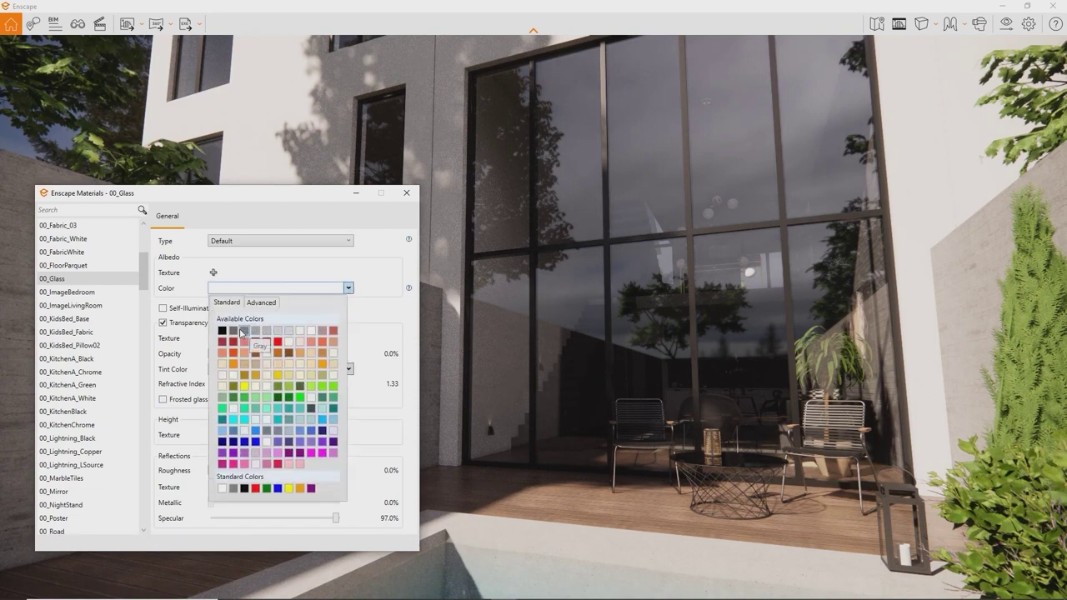
click(235, 331)
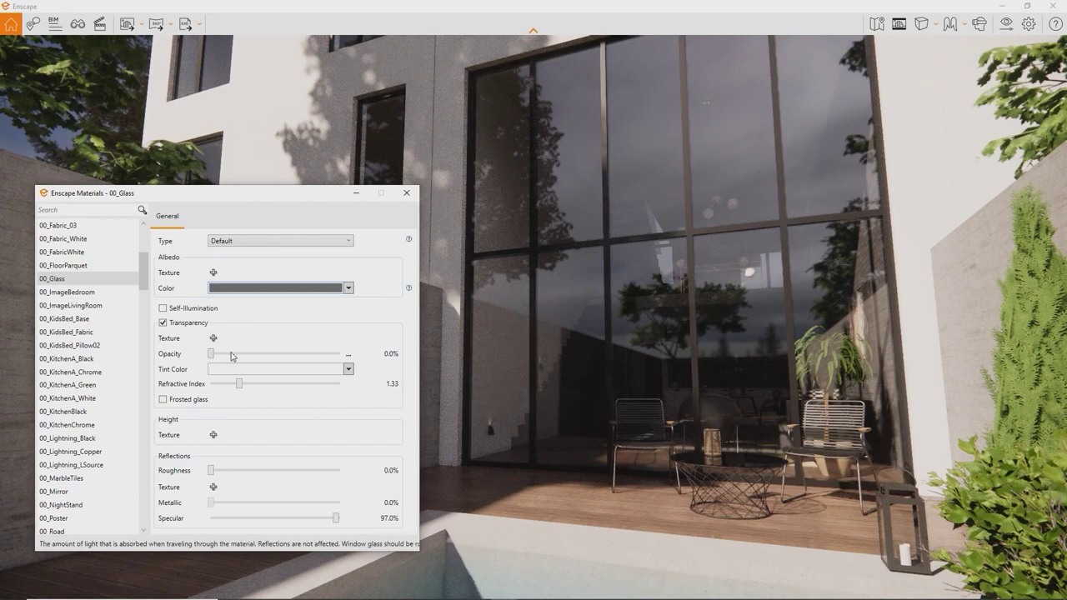
drag(213, 356, 237, 358)
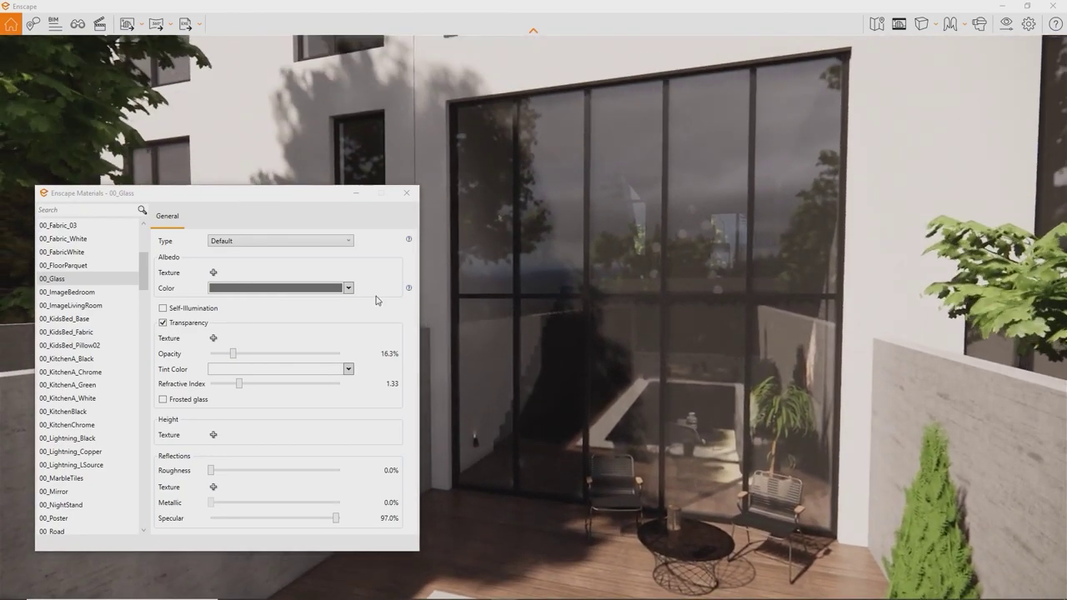
click(348, 287)
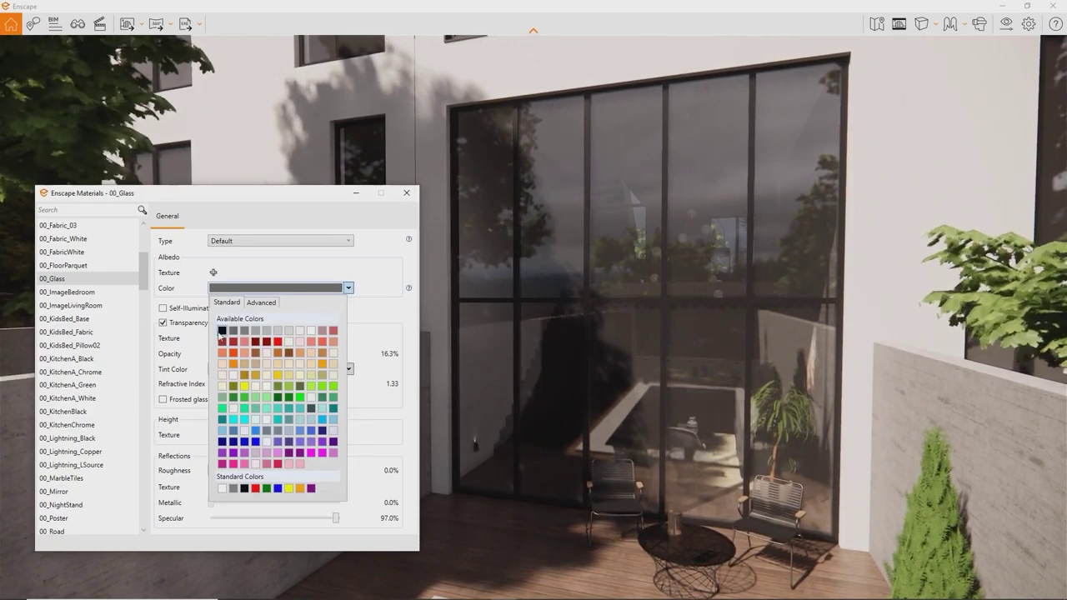
click(232, 336)
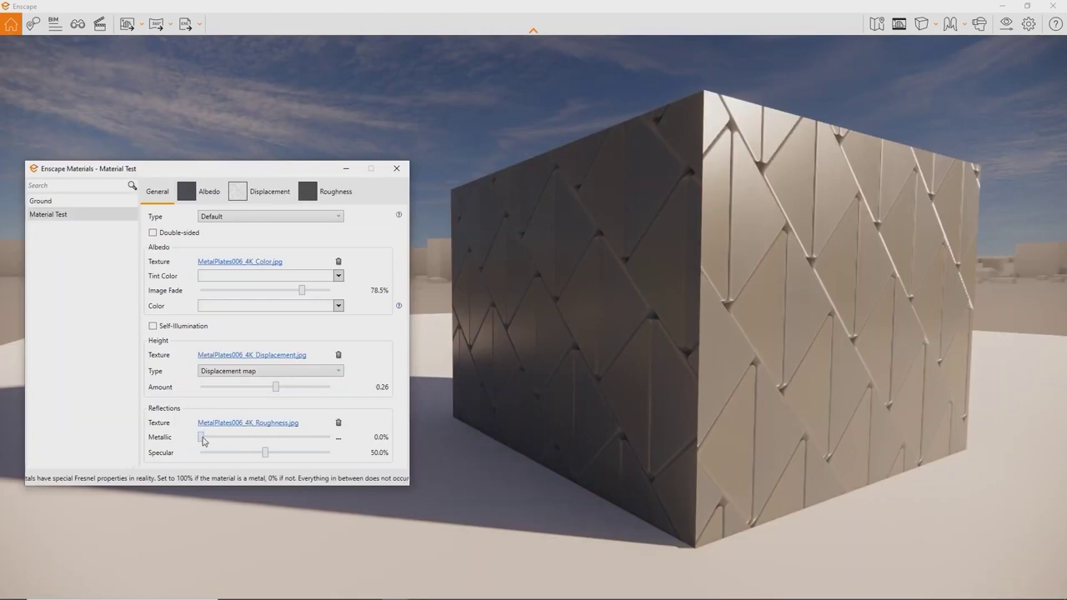
- Raise the metal plates' Metallic to about 18.9%, then enable Self-Illumination on the test cube
drag(206, 440, 330, 438)
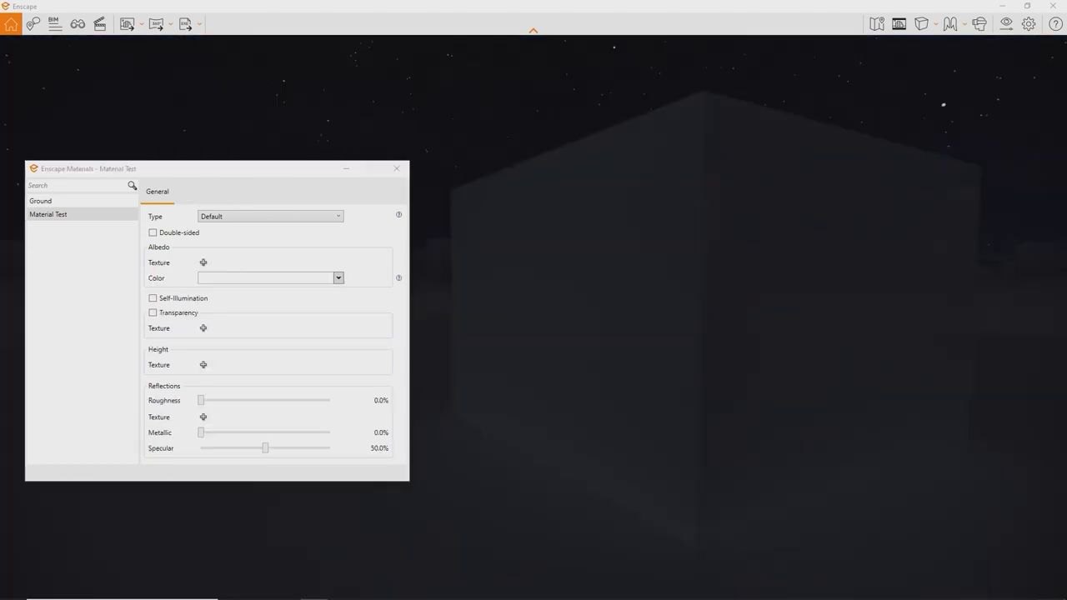
click(155, 303)
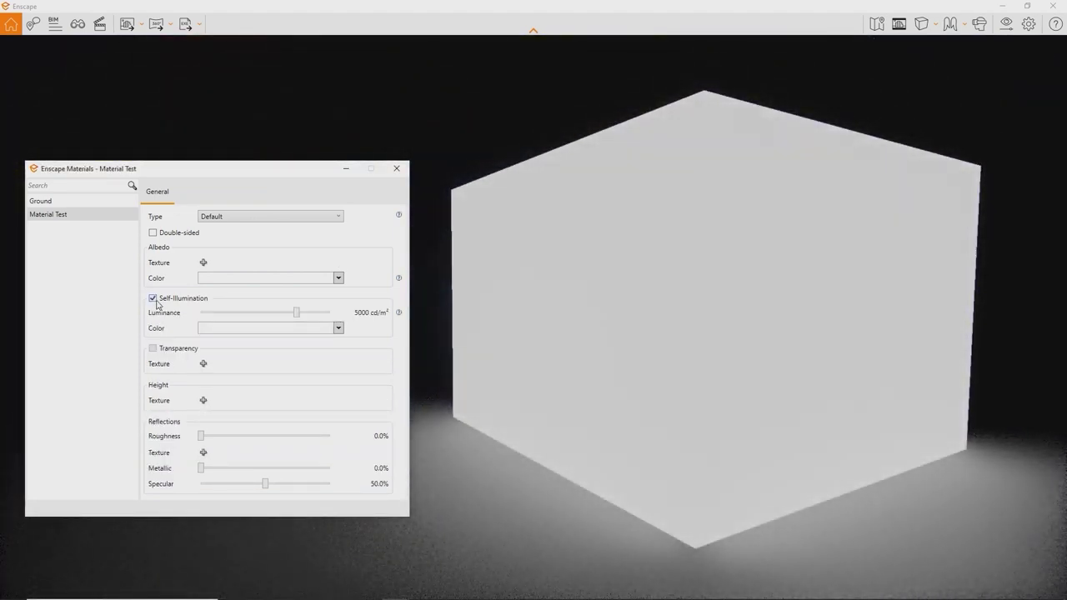
click(293, 331)
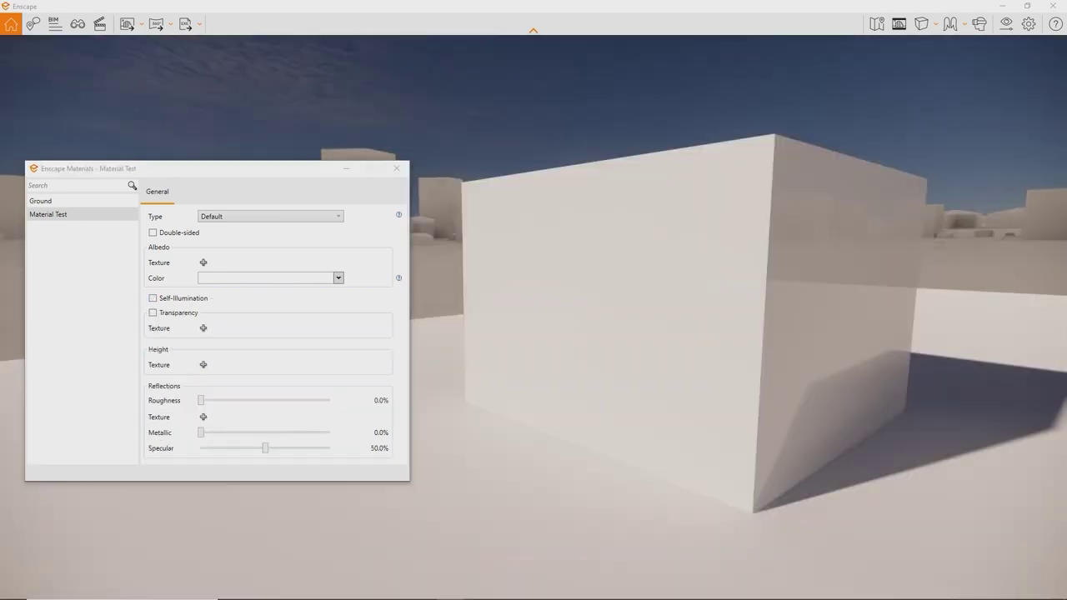
- Use Release Tutorial.mp4 as the cube's albedo video texture
click(202, 262)
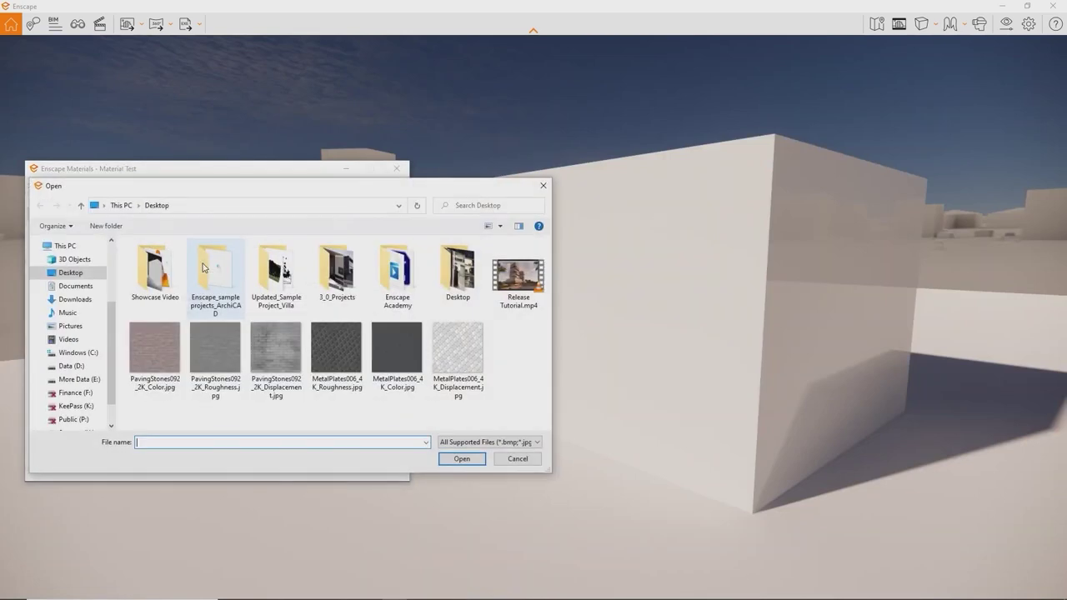
double_click(518, 275)
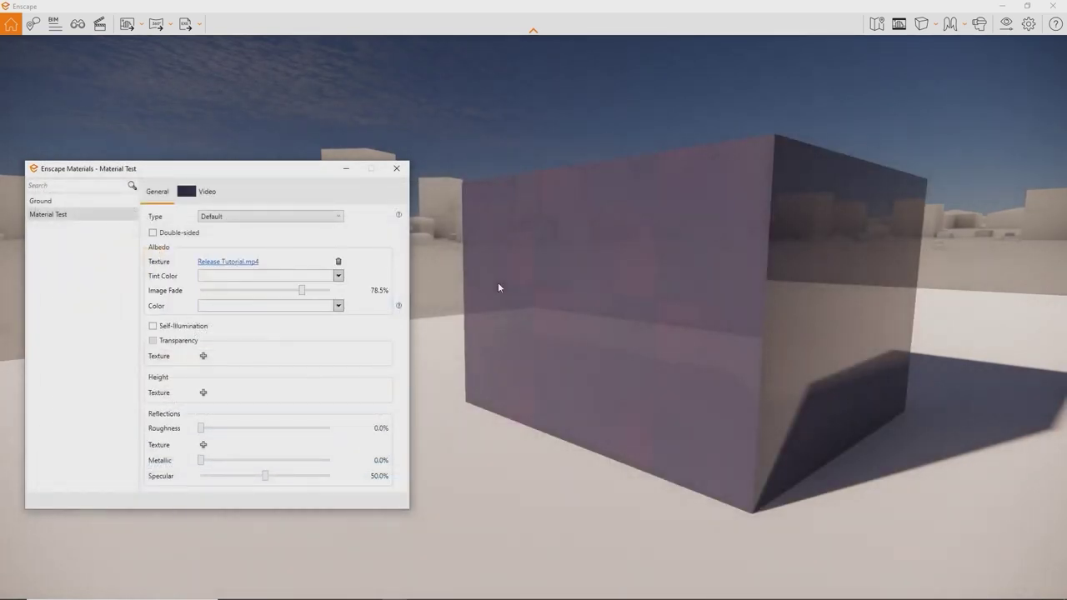
drag(497, 288, 450, 285)
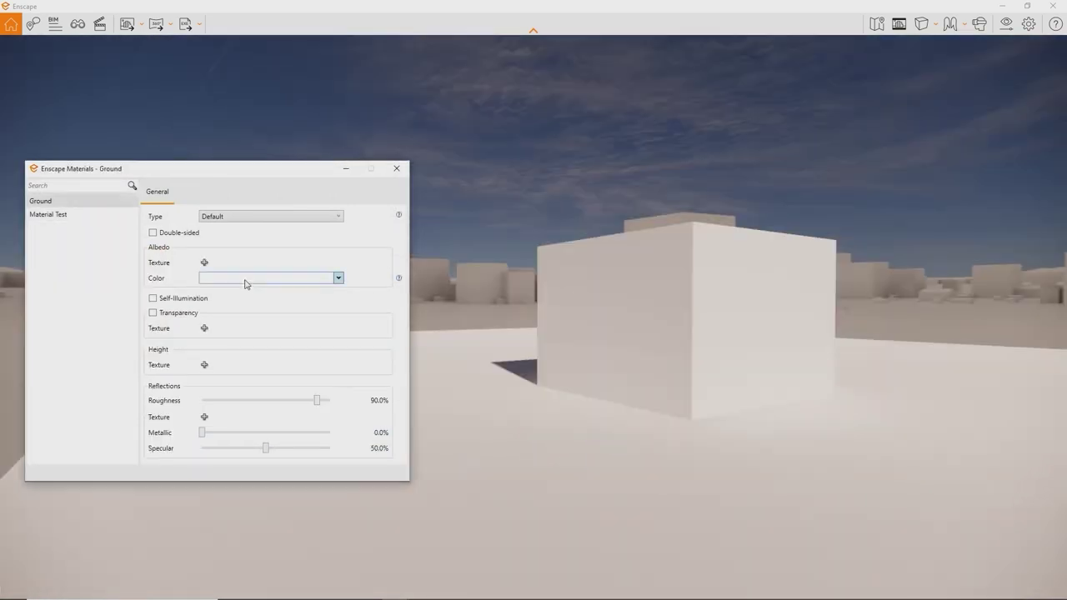
- Colour the ground green, set its type to Grass, then change it to Water
click(247, 280)
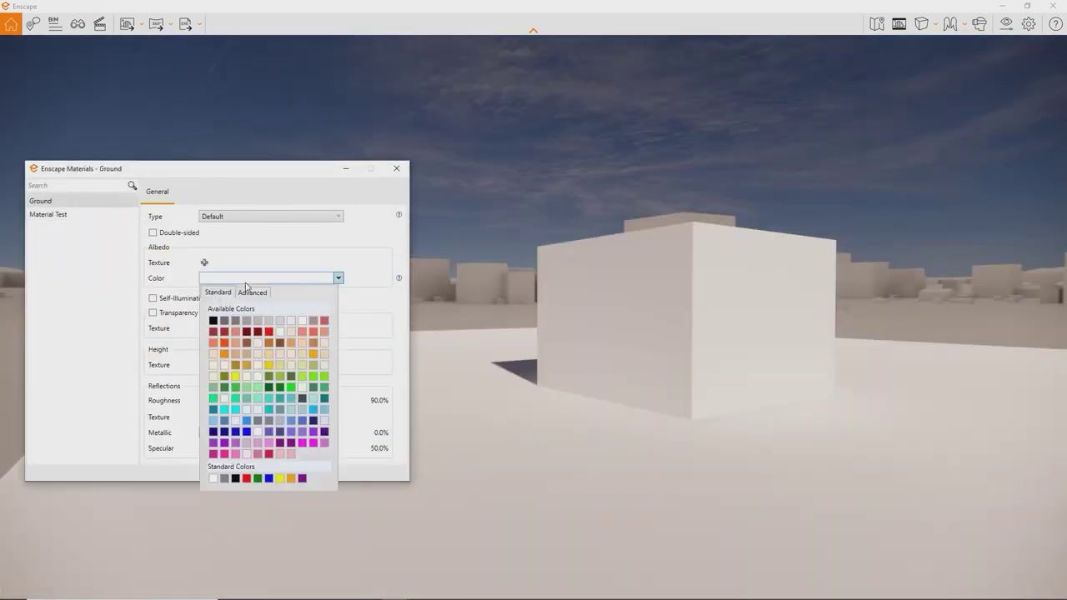
click(269, 382)
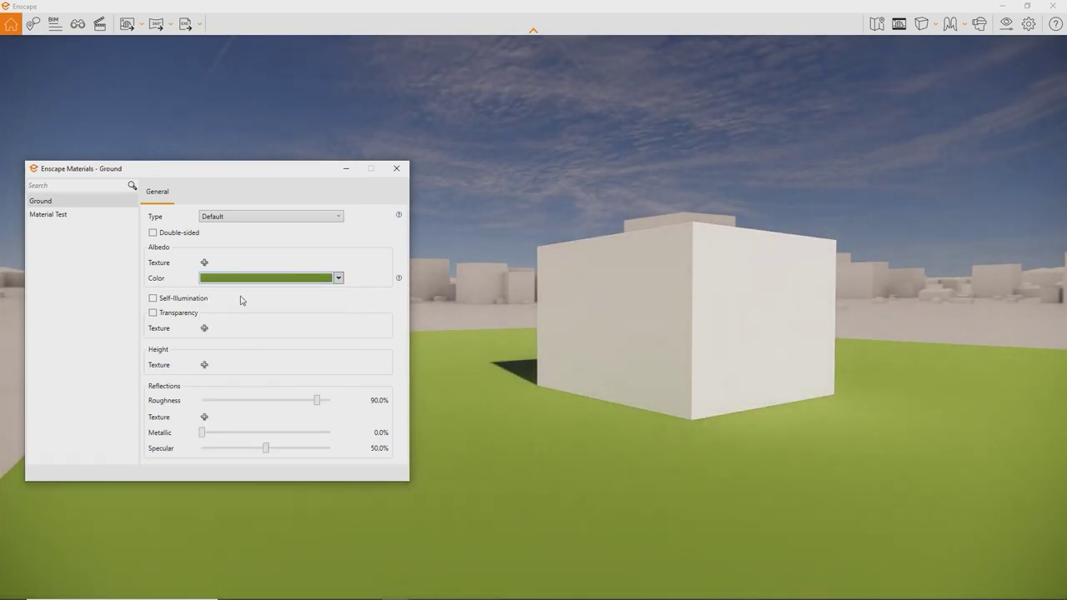
click(258, 218)
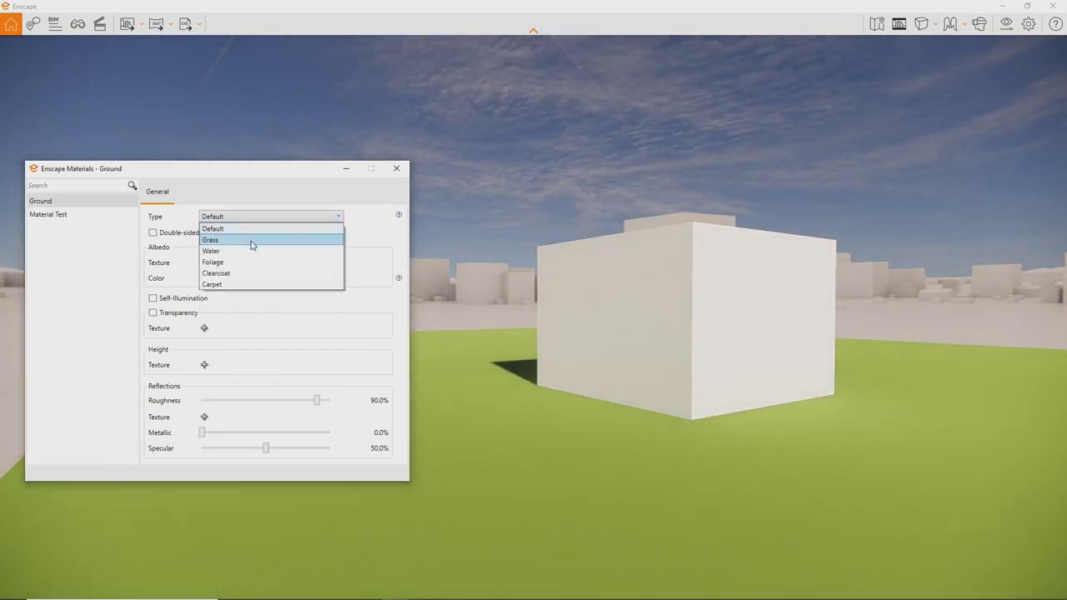
click(252, 240)
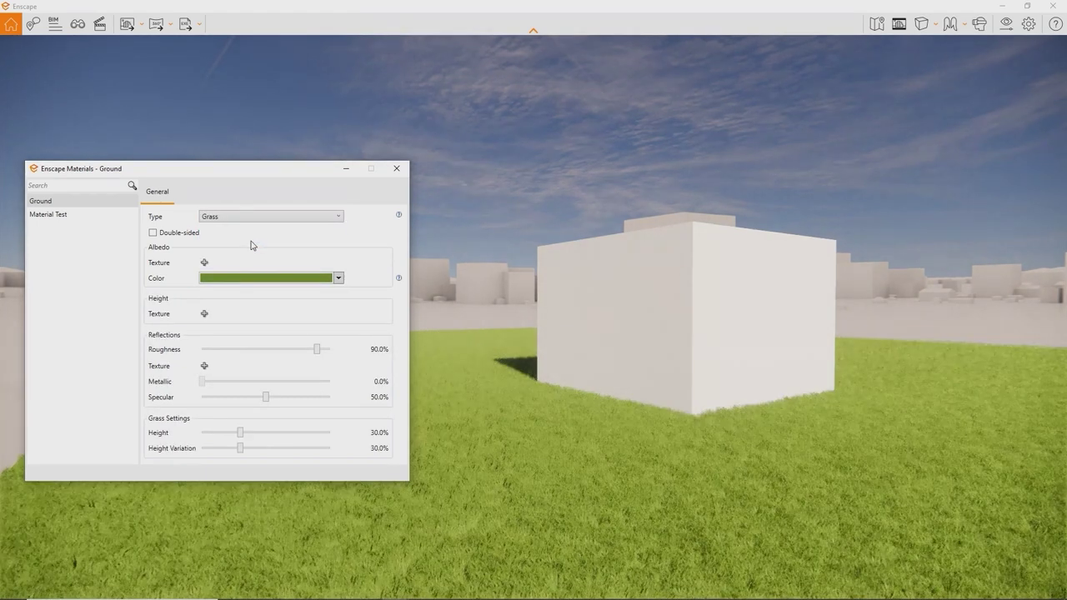
click(264, 221)
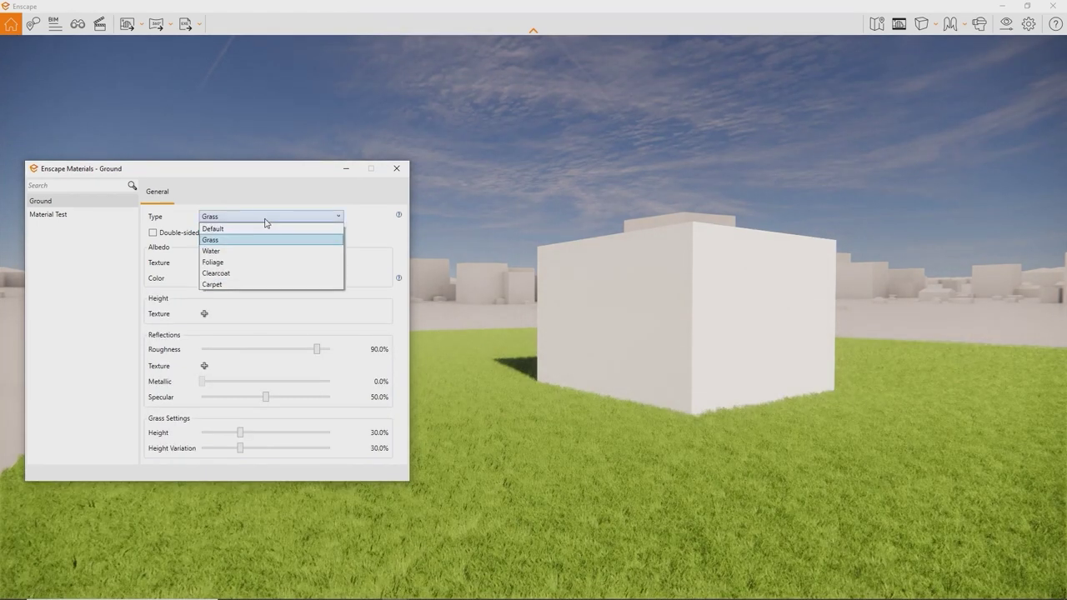
click(256, 251)
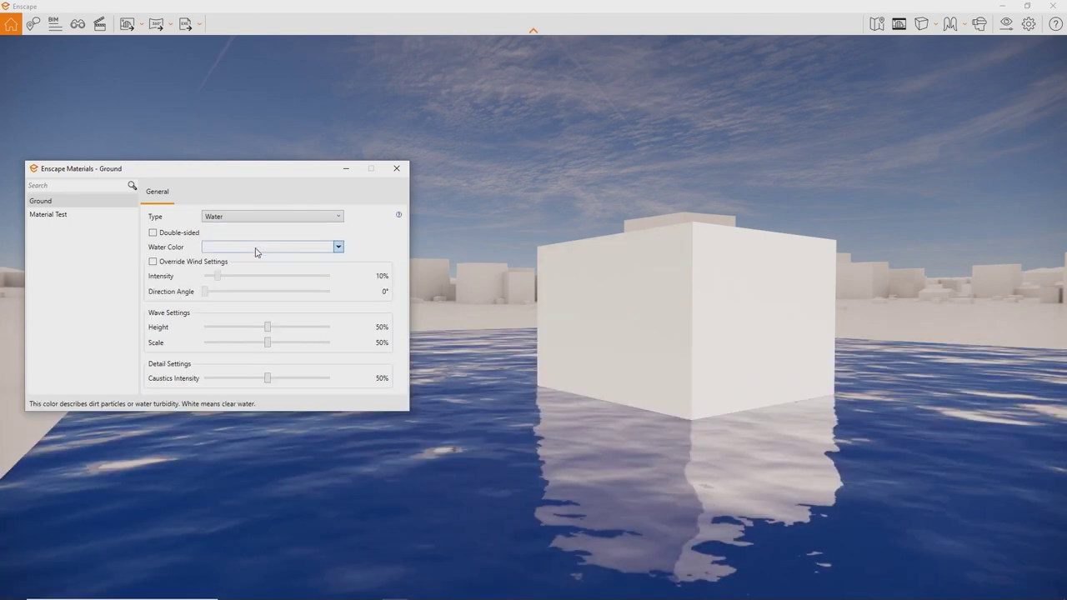
drag(719, 430, 708, 426)
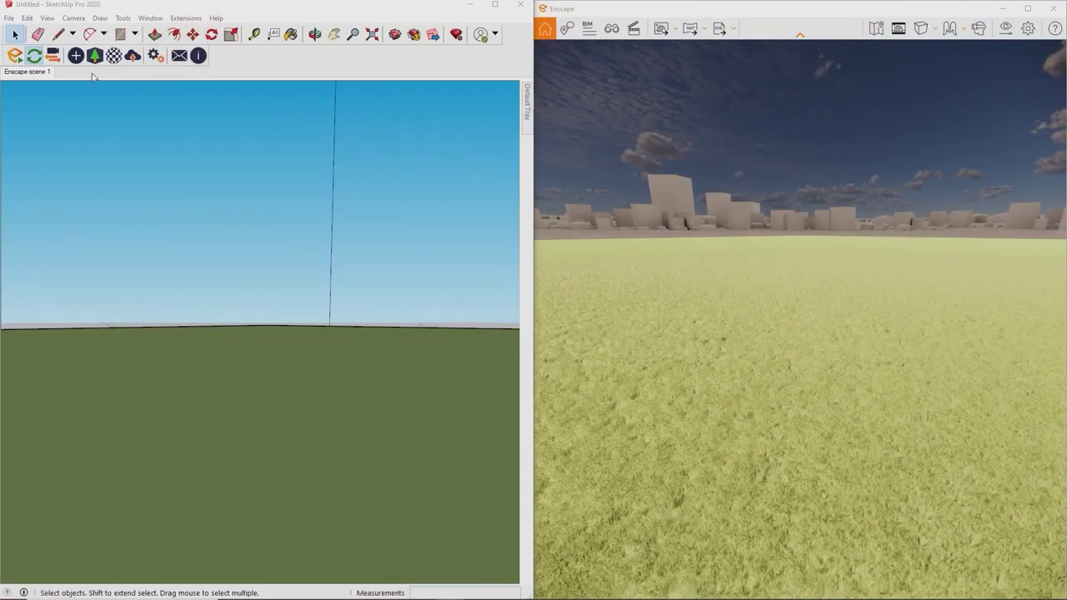
- Place the Oak 02 tree from the Asset Library in the grass field
click(94, 56)
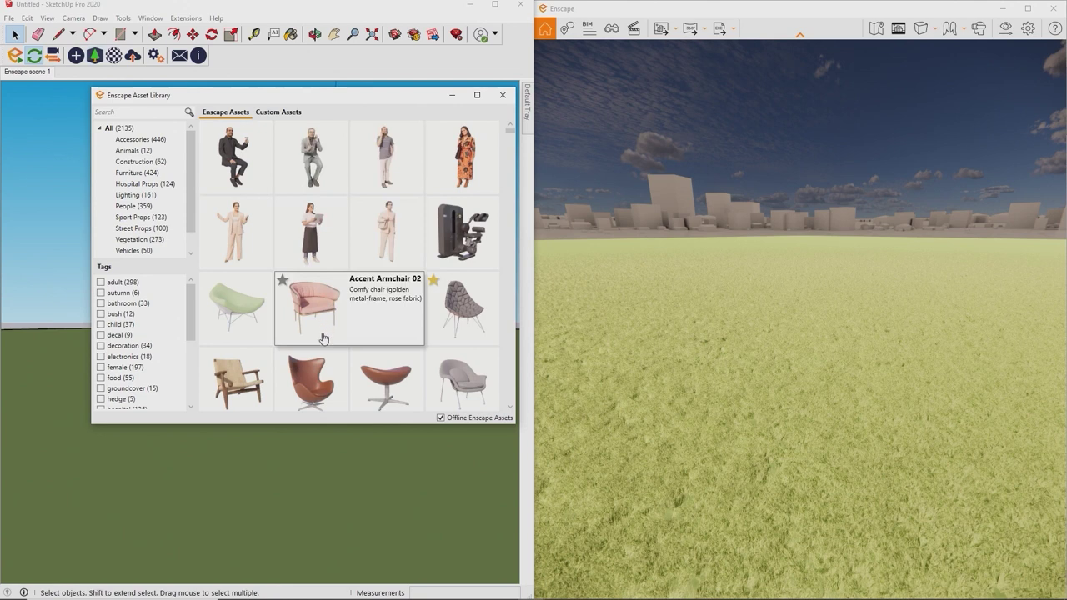
scroll(324, 343, down, 15)
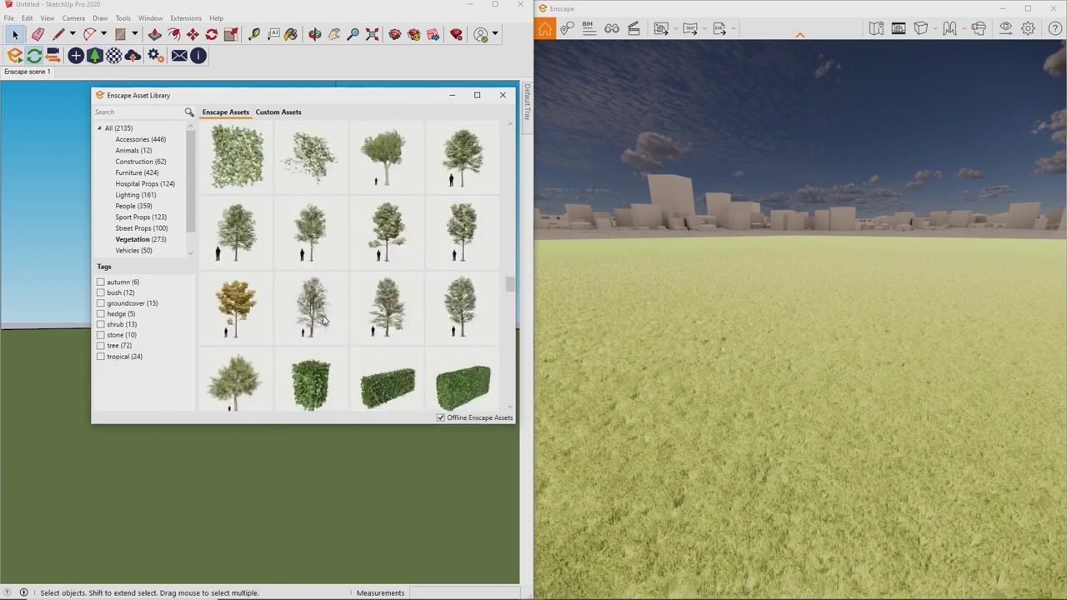
scroll(333, 324, down, 2)
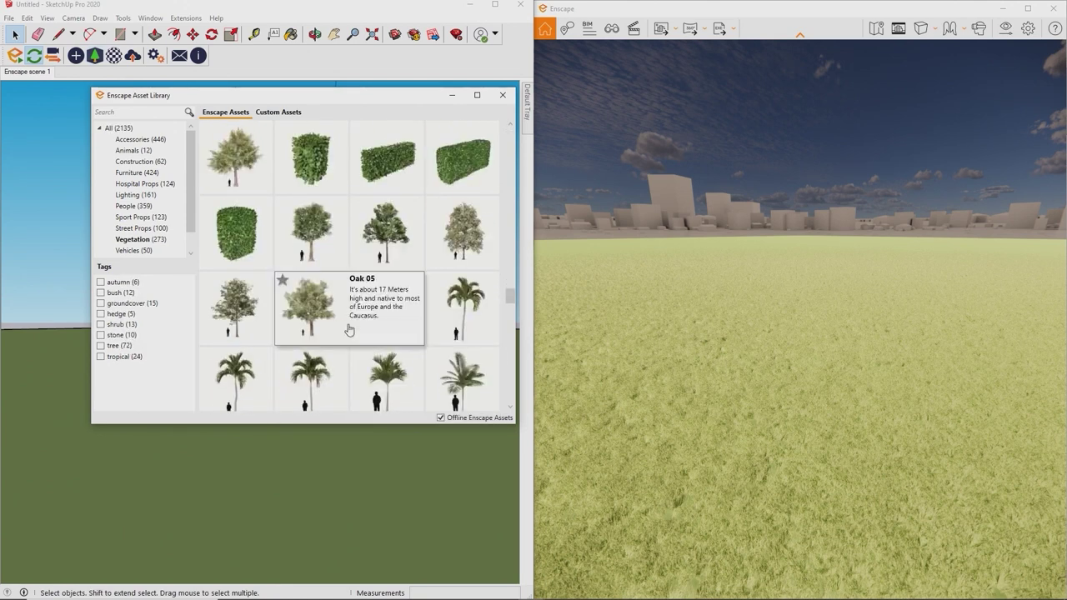
click(391, 260)
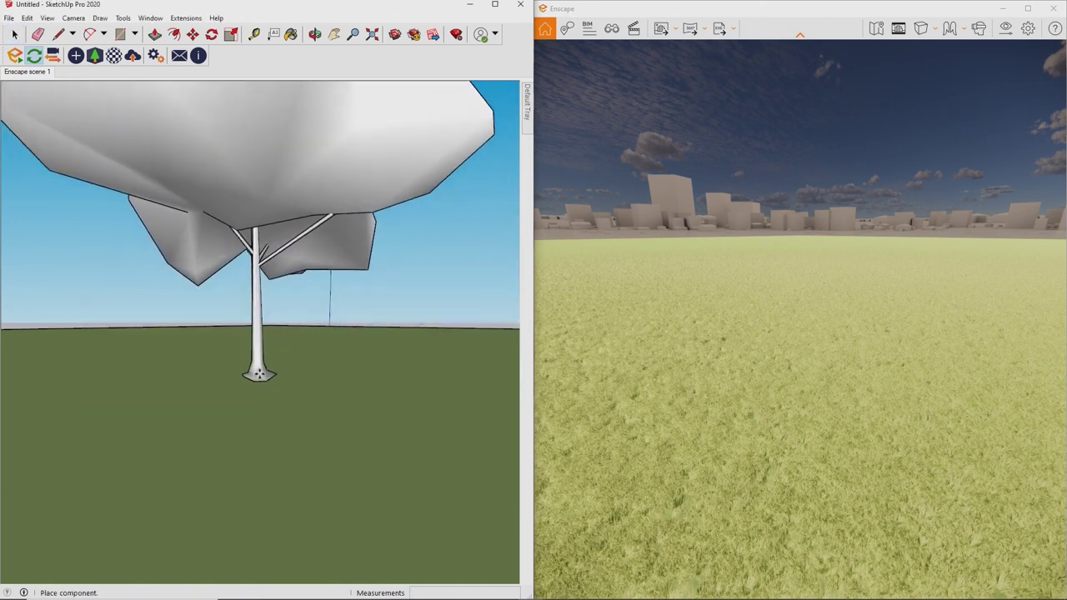
click(272, 373)
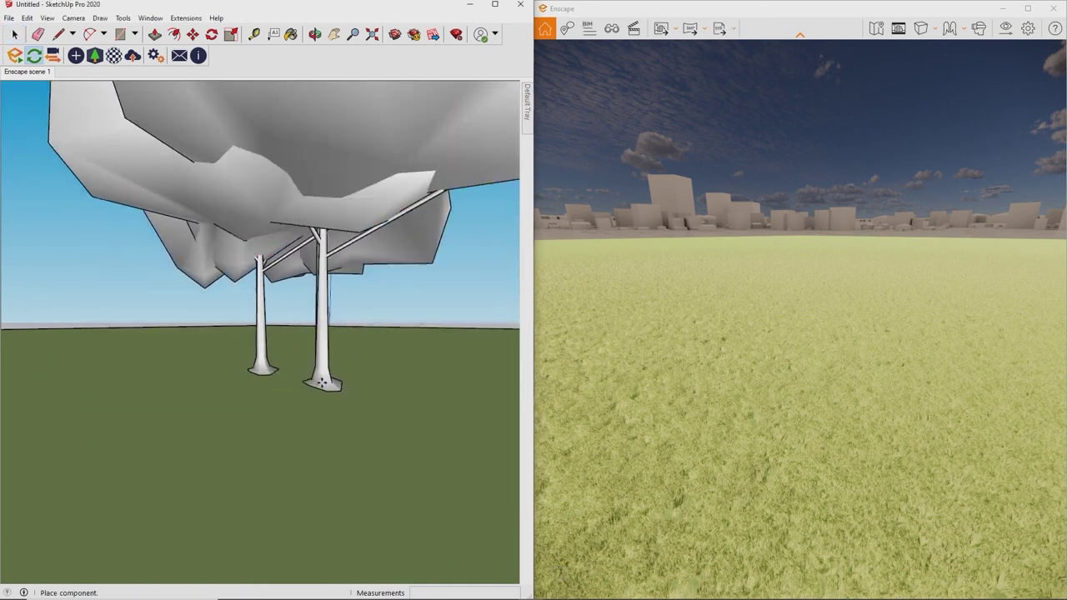
- Walk around the new oak with WASD to view it from several sides
key(Escape)
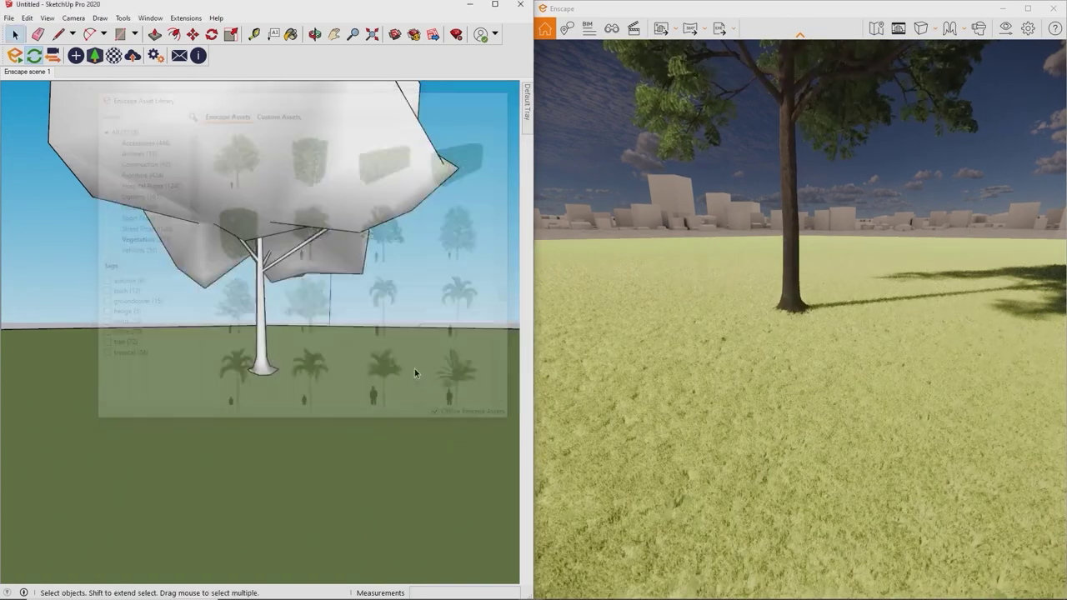
key(w)
key(s)
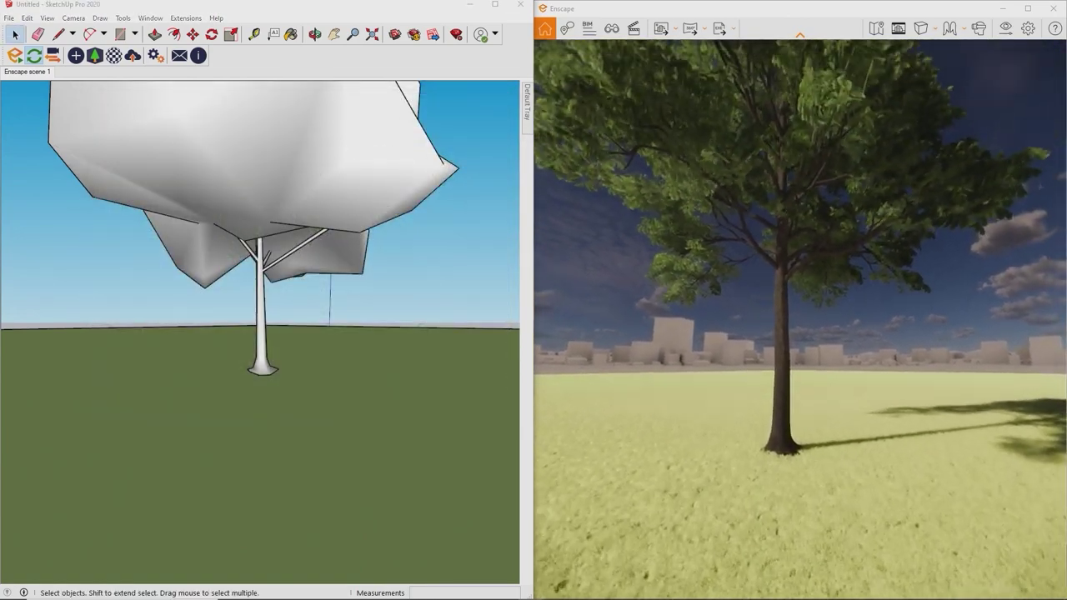
key(w)
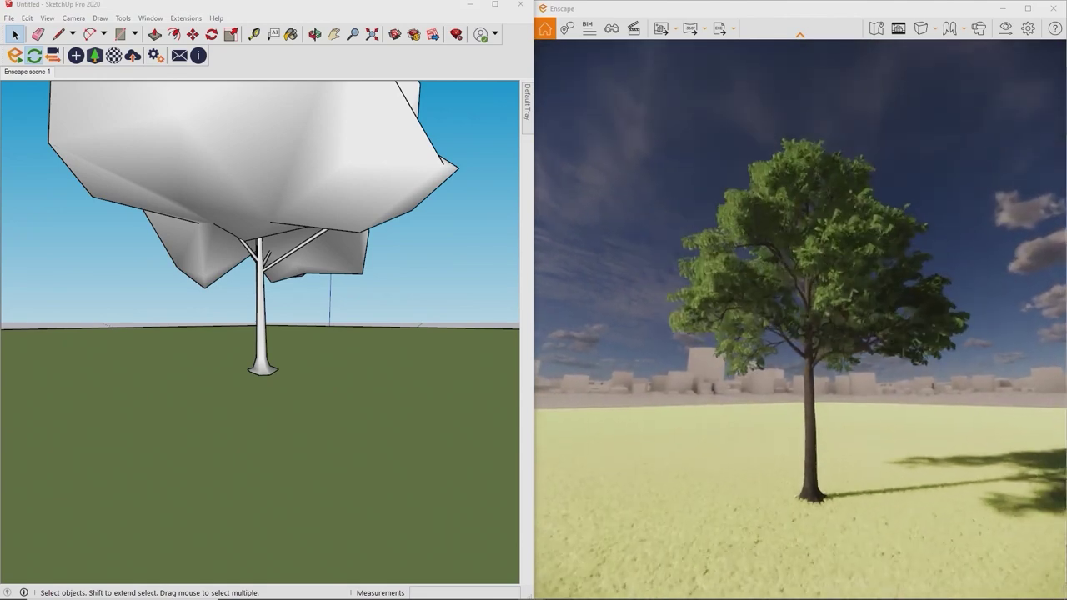
key(a)
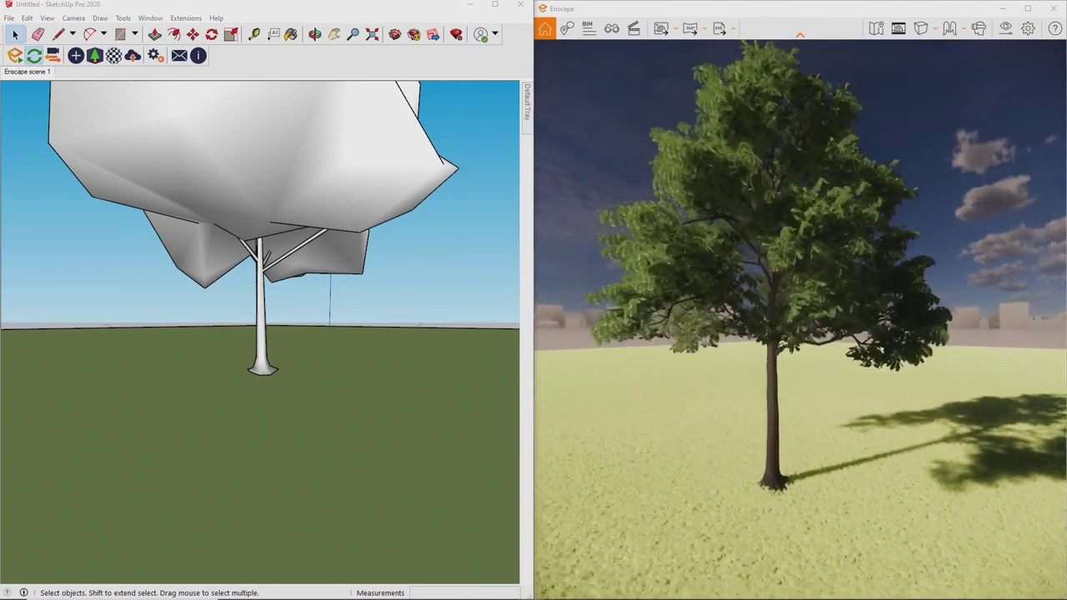
key(d)
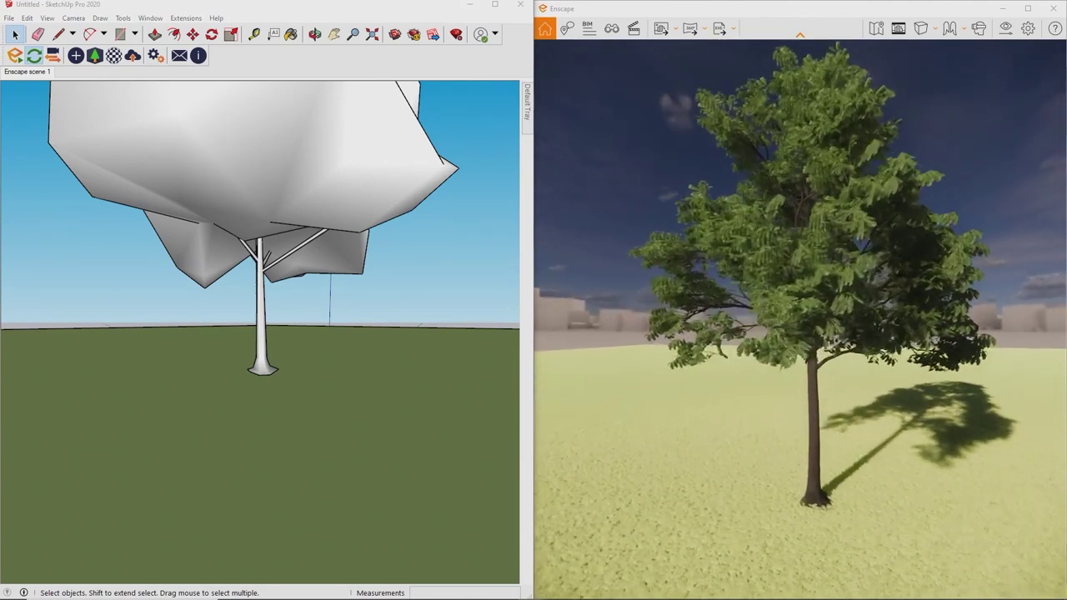
key(d)
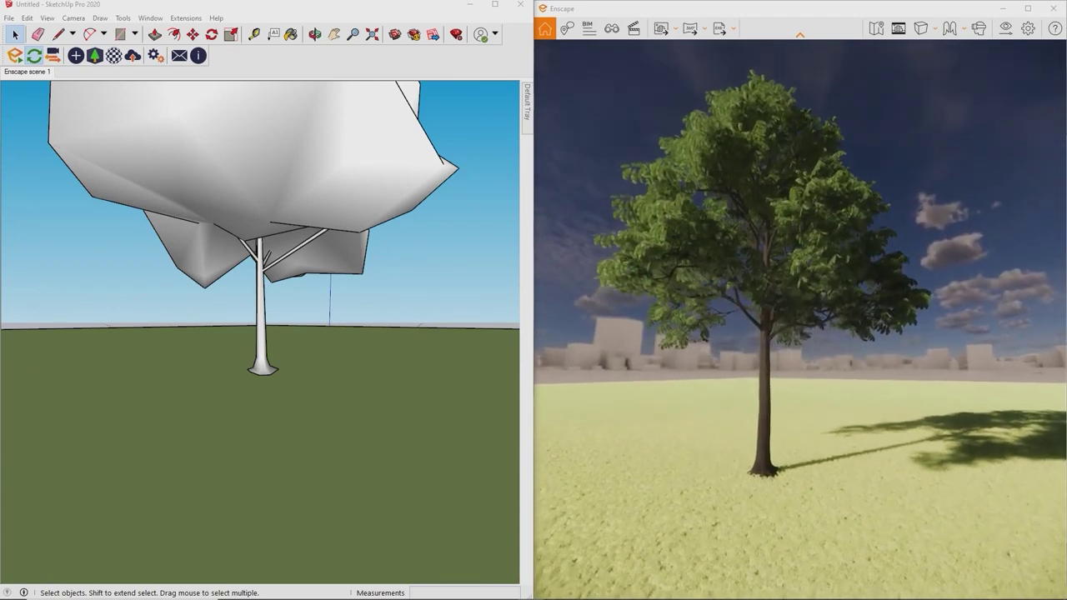
- Turn on Offline Enscape Assets, reusing the existing downloaded asset folder
click(94, 55)
scroll(331, 300, down, 1)
scroll(331, 300, up, 3)
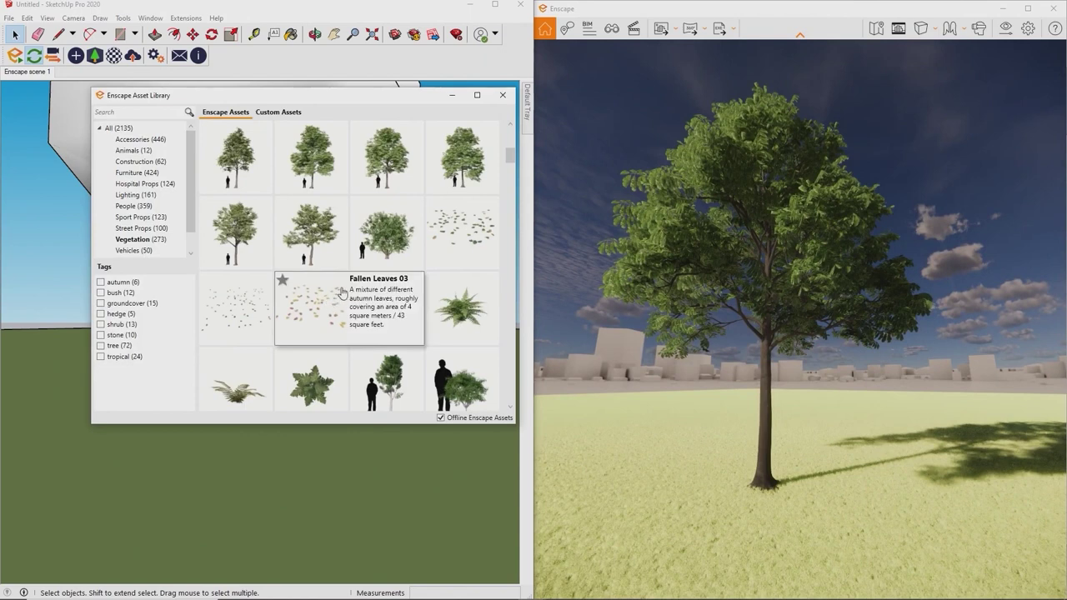
mouse_move(392, 155)
scroll(389, 156, up, 2)
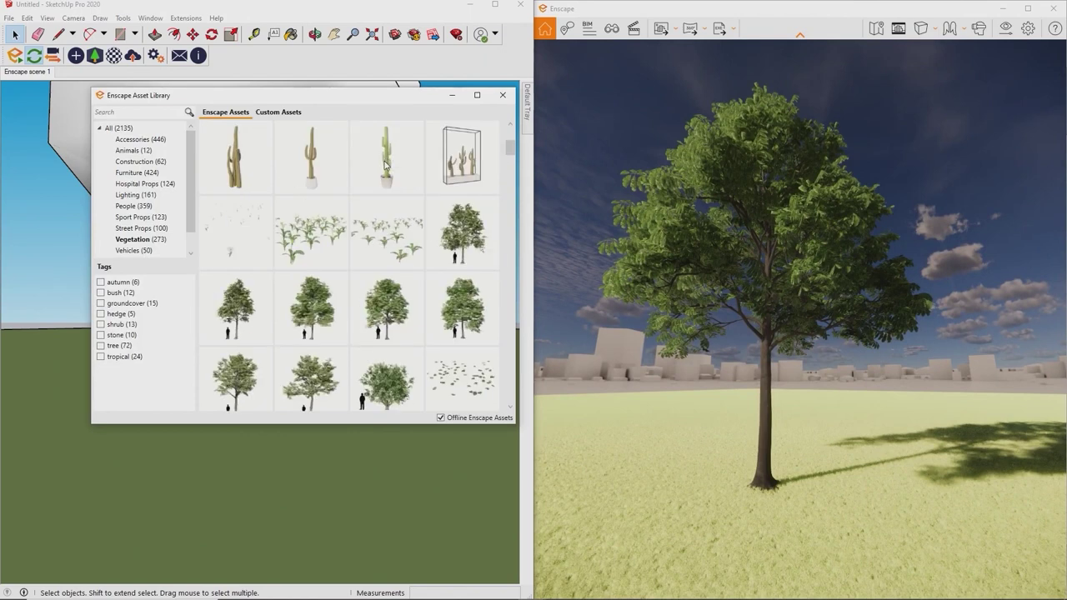
mouse_move(444, 279)
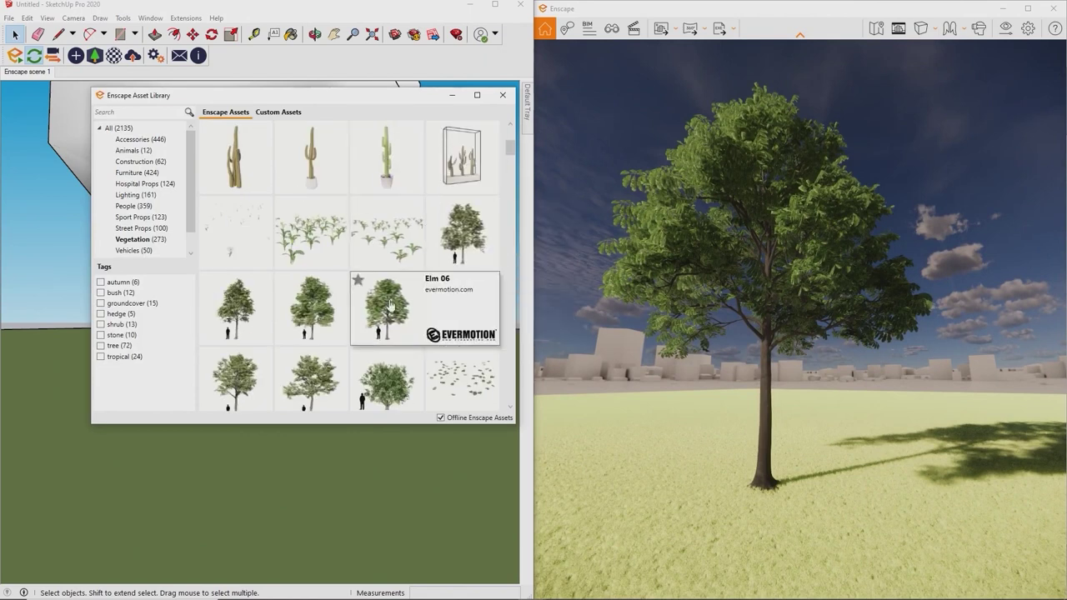
scroll(398, 326, down, 5)
scroll(408, 325, down, 3)
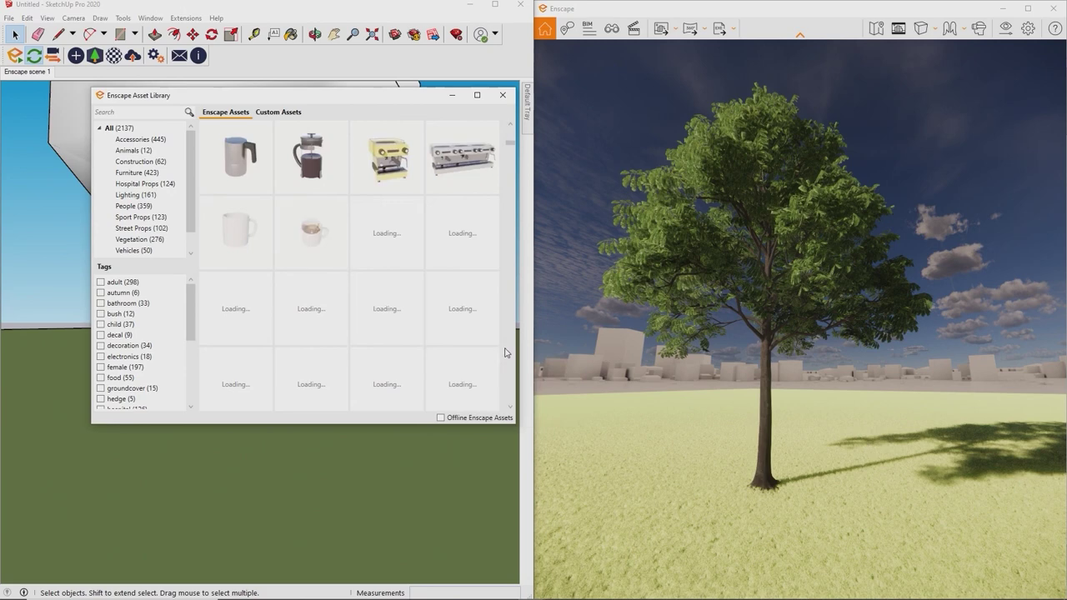
scroll(505, 353, down, 1)
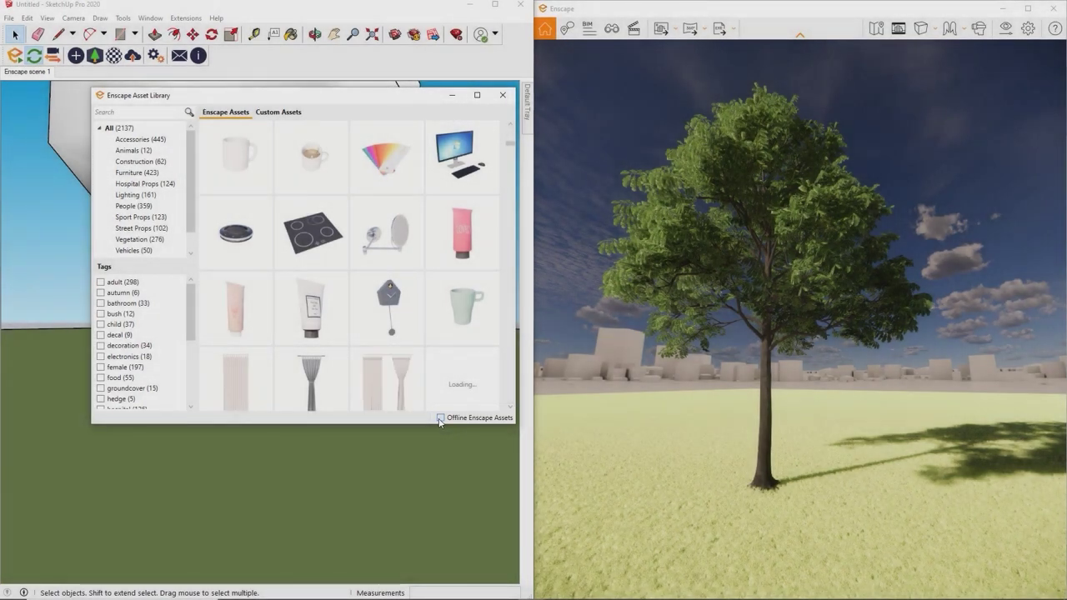
click(440, 418)
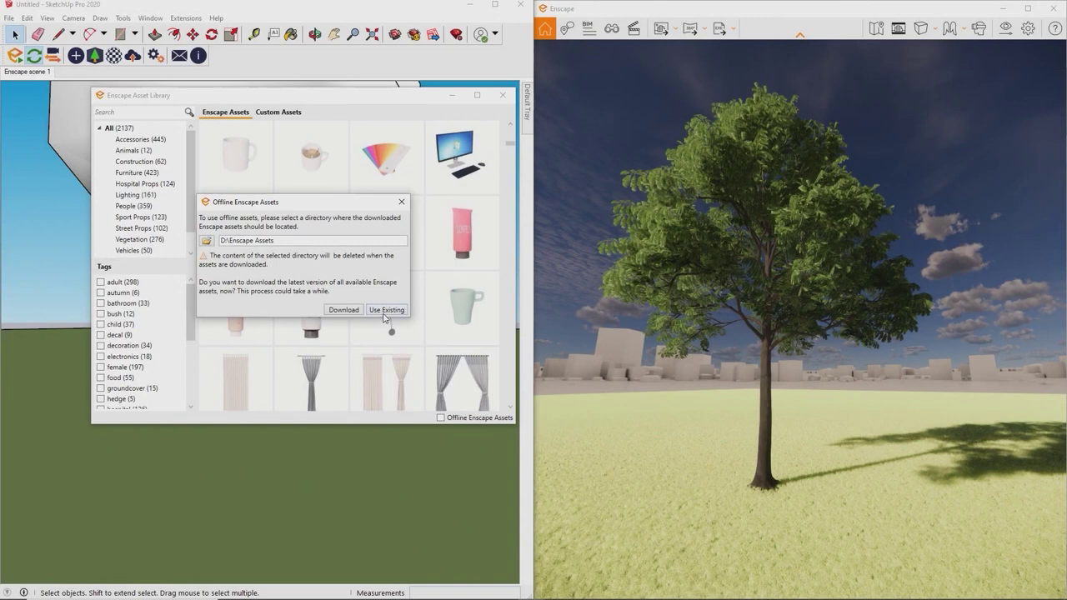
click(385, 310)
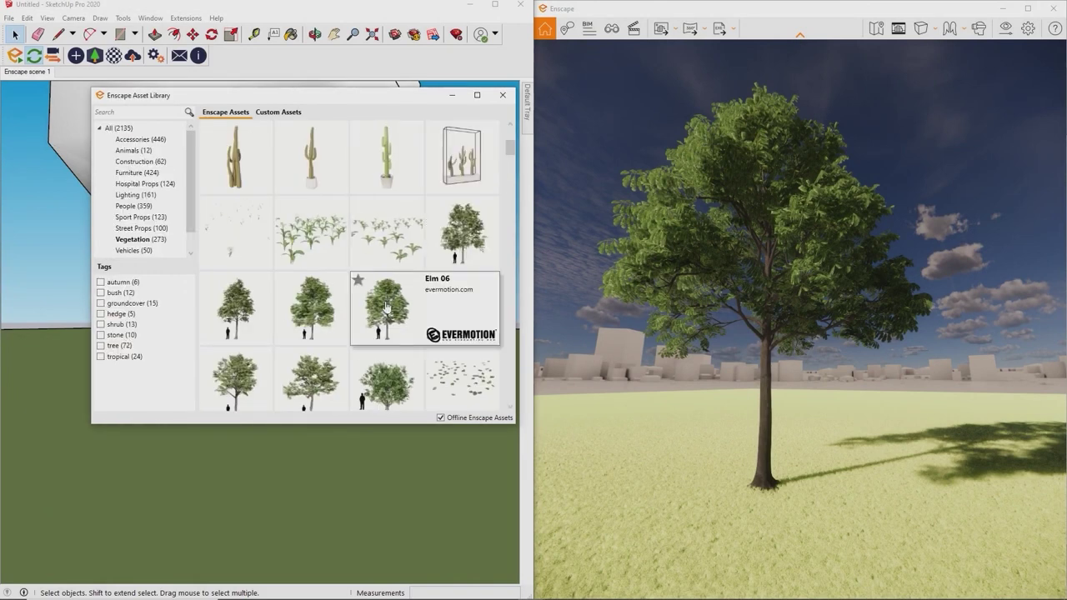
- Star Elm 06, check the Favorites list, then view the empty Custom Assets section
mouse_move(390, 305)
click(357, 283)
scroll(175, 242, down, 1)
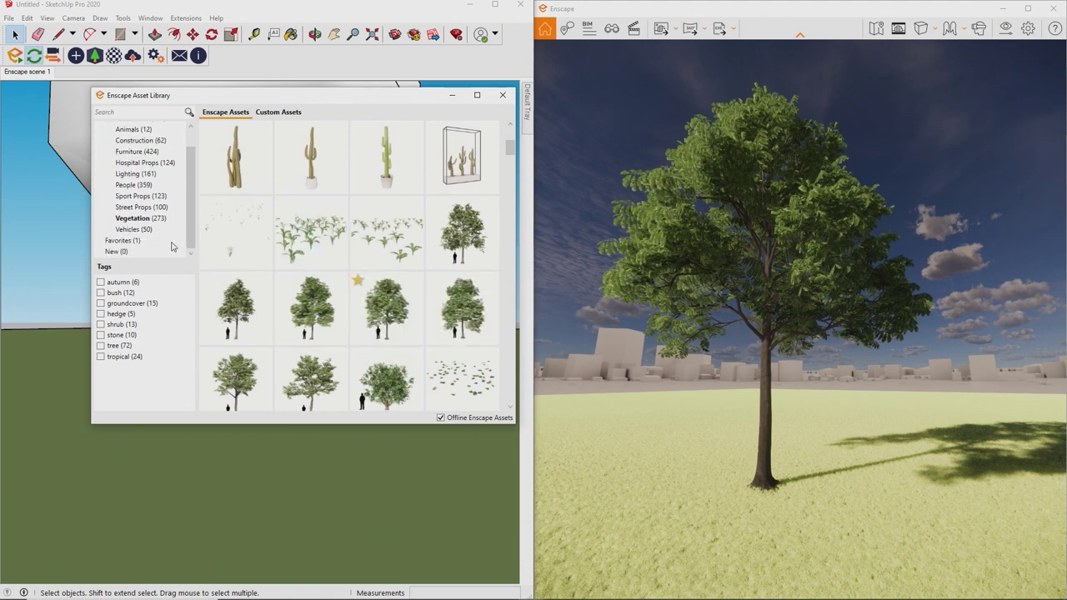
click(134, 242)
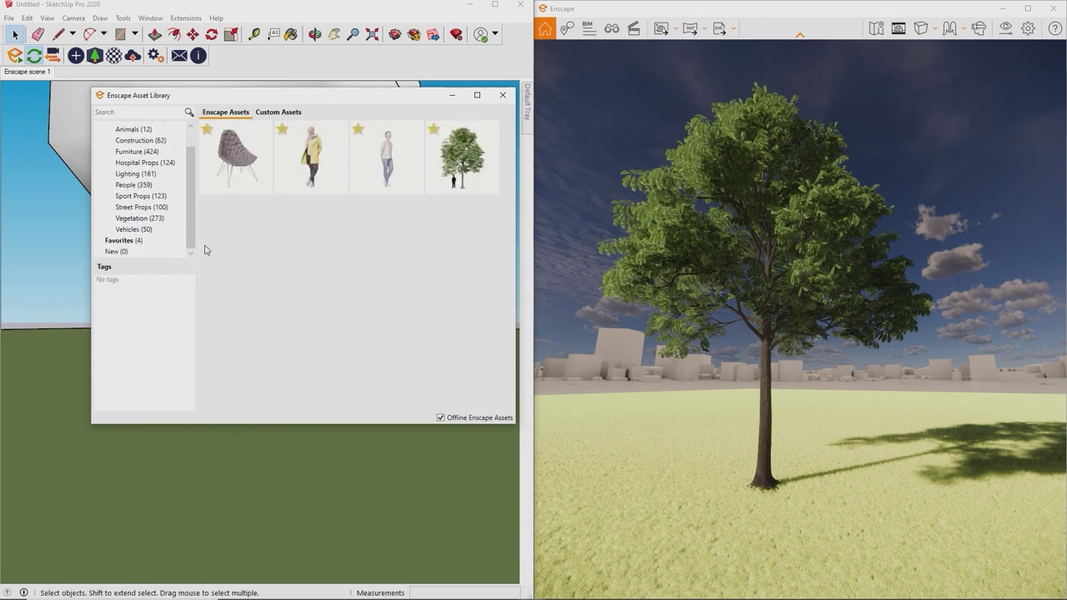
mouse_move(458, 165)
scroll(164, 139, up, 1)
click(112, 128)
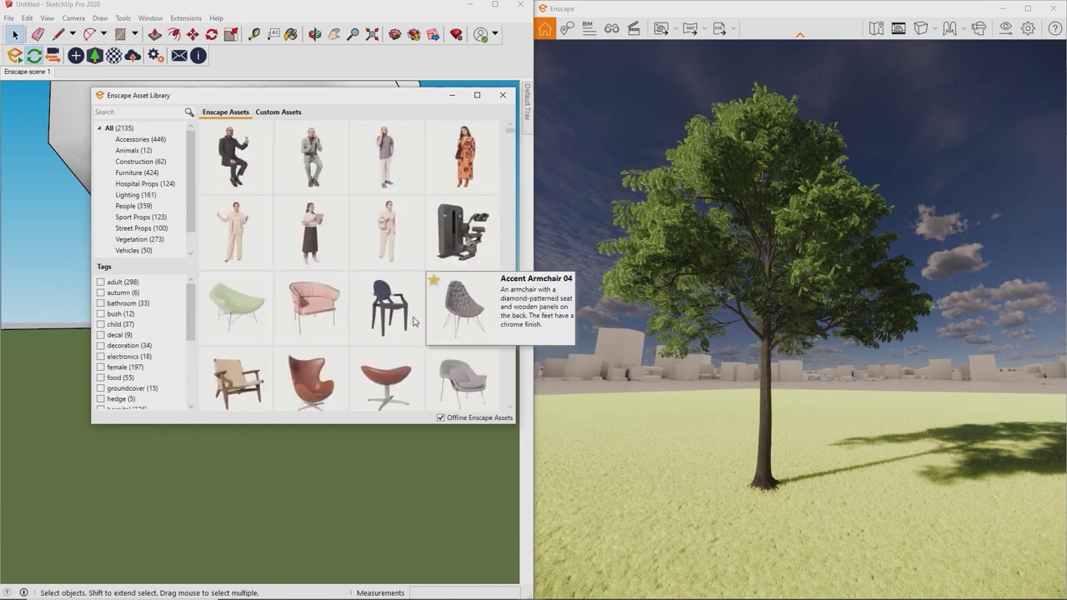
click(279, 113)
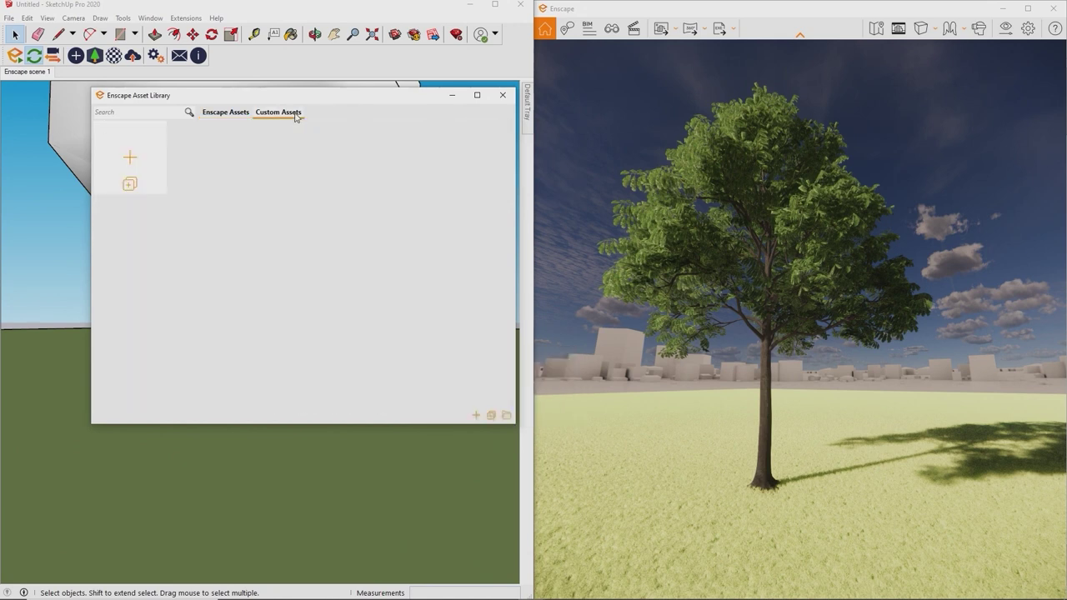
mouse_move(160, 156)
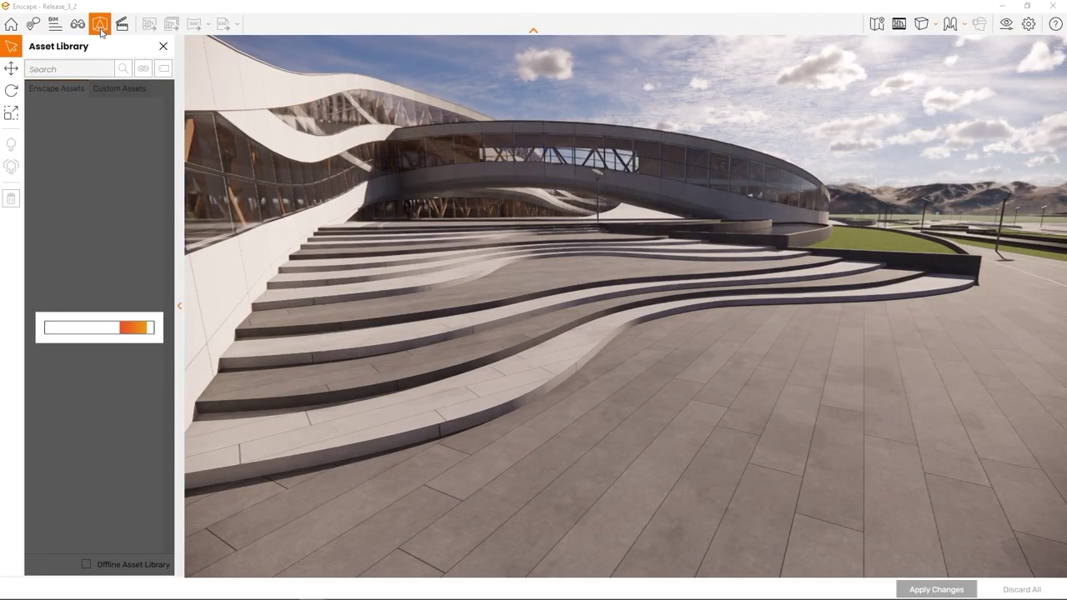
- Place a few people figures on the plaza steps and apply the changes
click(143, 69)
click(93, 348)
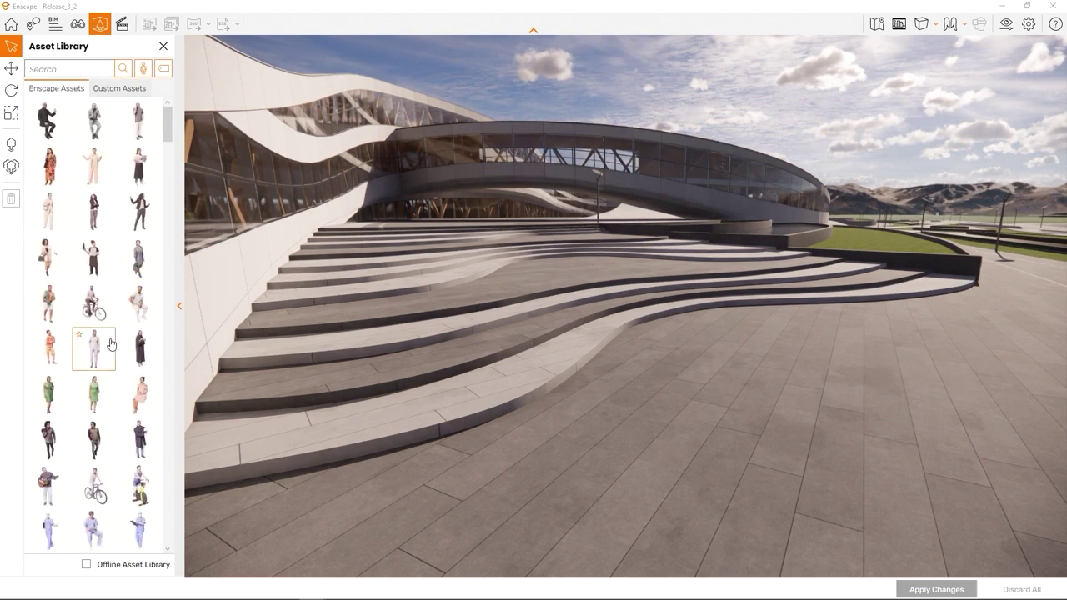
click(879, 374)
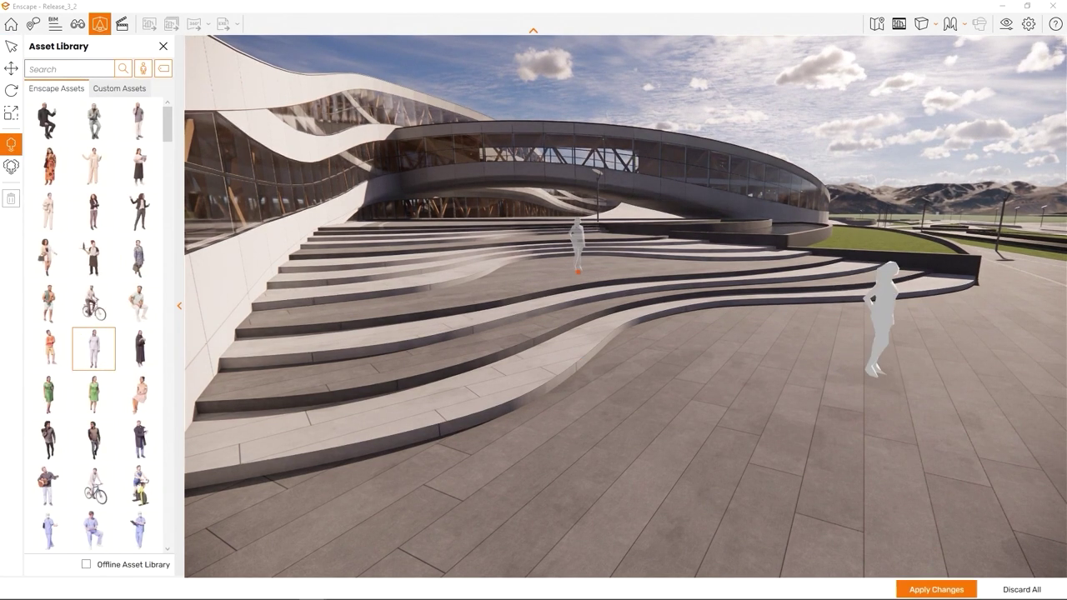
click(577, 268)
click(397, 242)
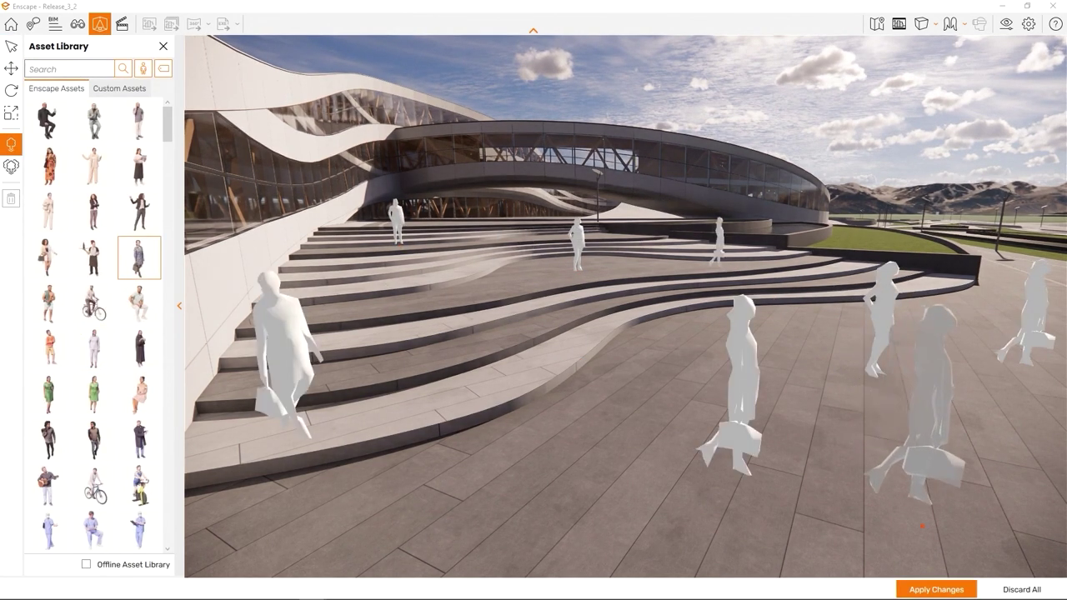
click(936, 589)
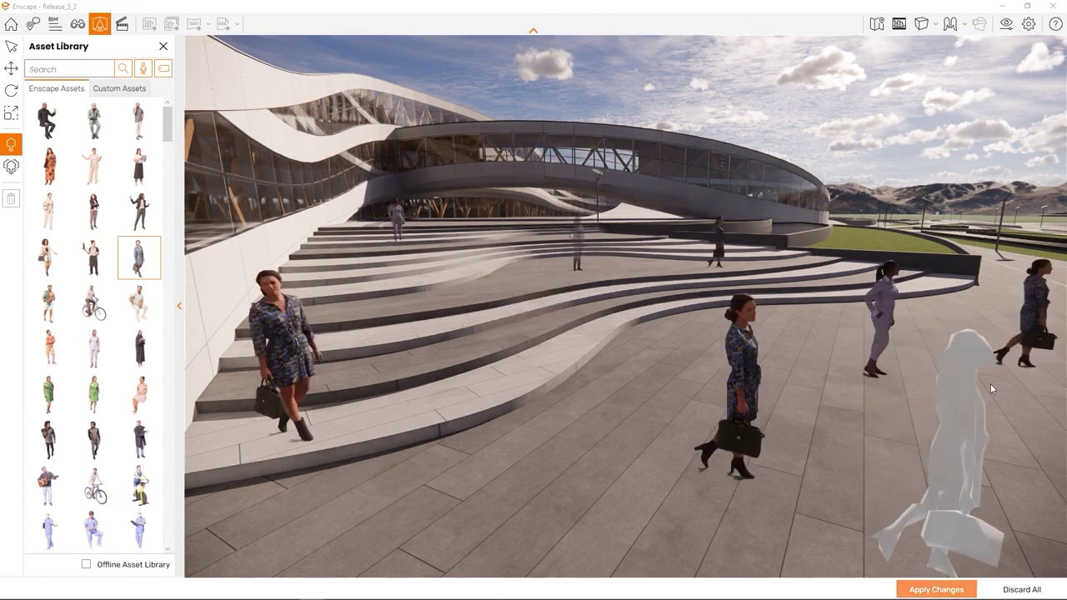
- Scatter a crowd over a rectangle on the plaza, widen it, and apply
drag(863, 317, 902, 315)
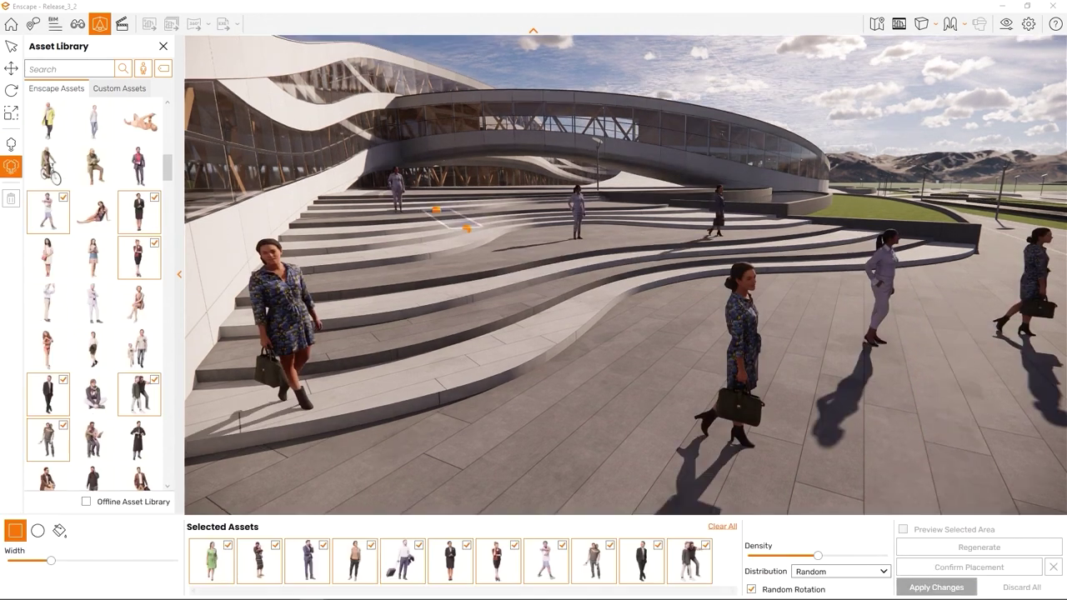
mouse_move(435, 210)
mouse_down()
mouse_move(667, 284)
mouse_move(817, 312)
mouse_move(862, 317)
mouse_move(953, 298)
mouse_up()
drag(51, 560, 151, 570)
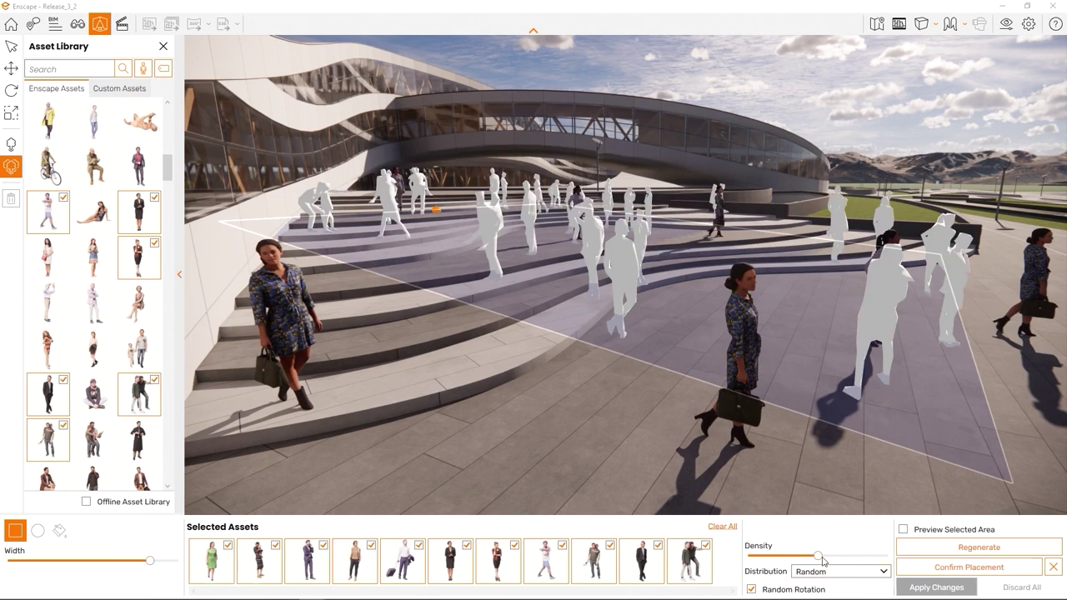
click(936, 587)
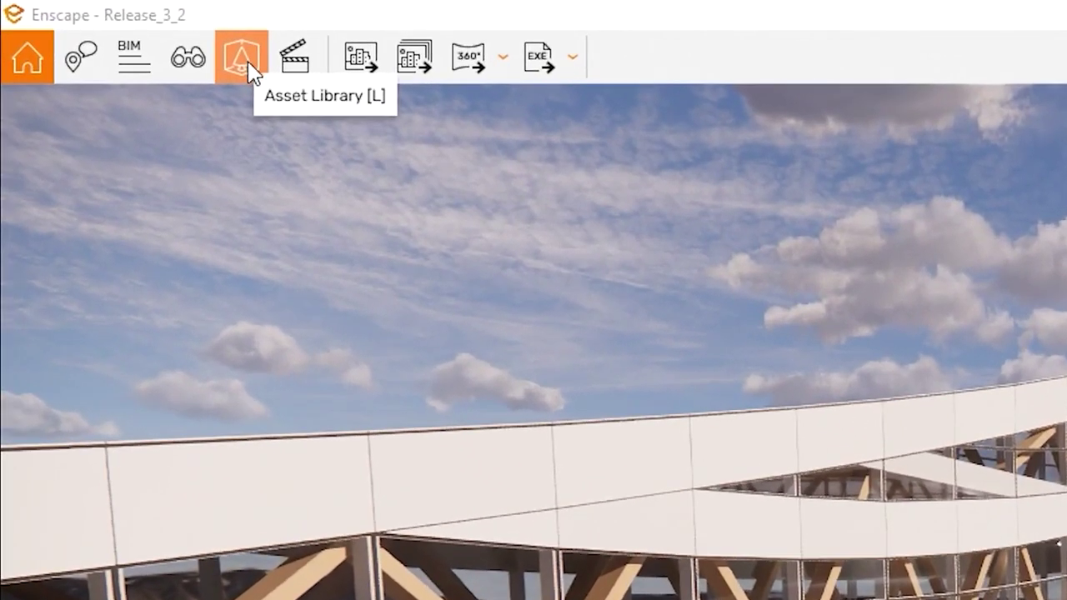
- Browse the Custom Assets section of the library, then return to Enscape Assets
click(246, 65)
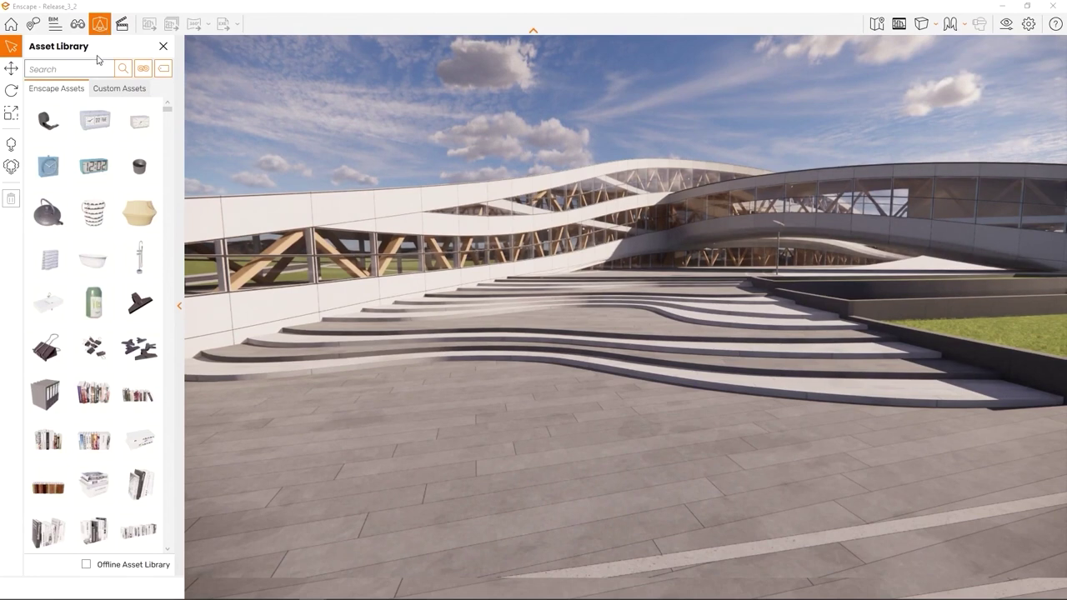
scroll(97, 177, down, 10)
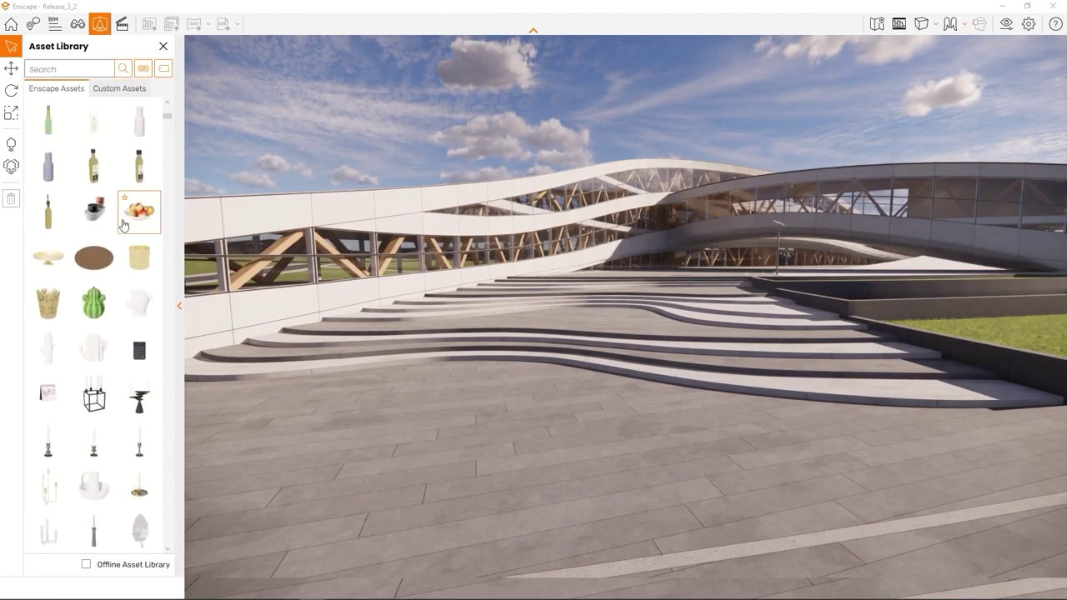
scroll(134, 185, down, 8)
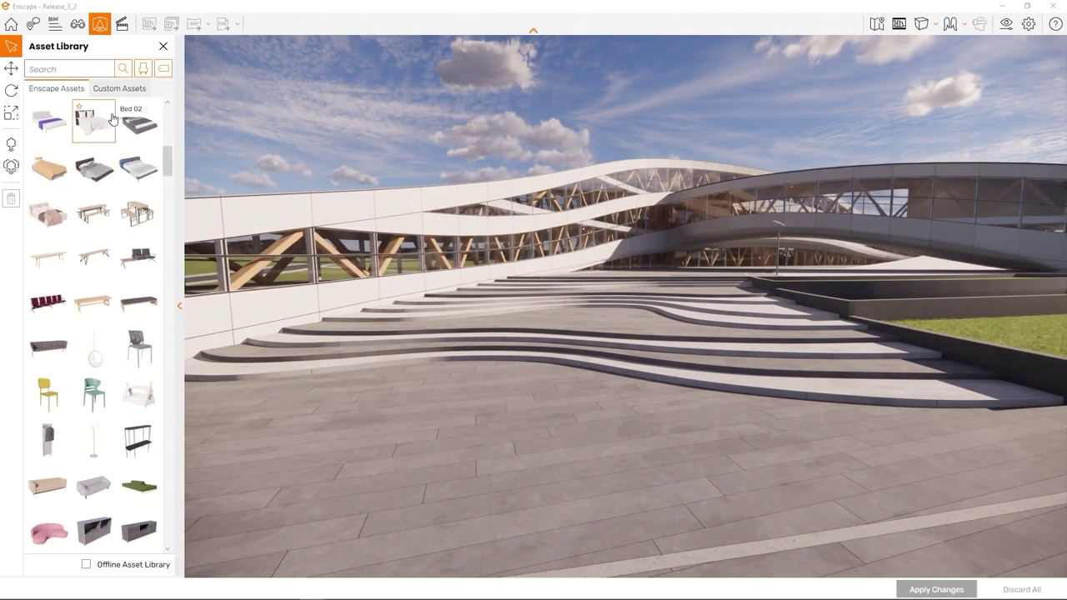
click(122, 92)
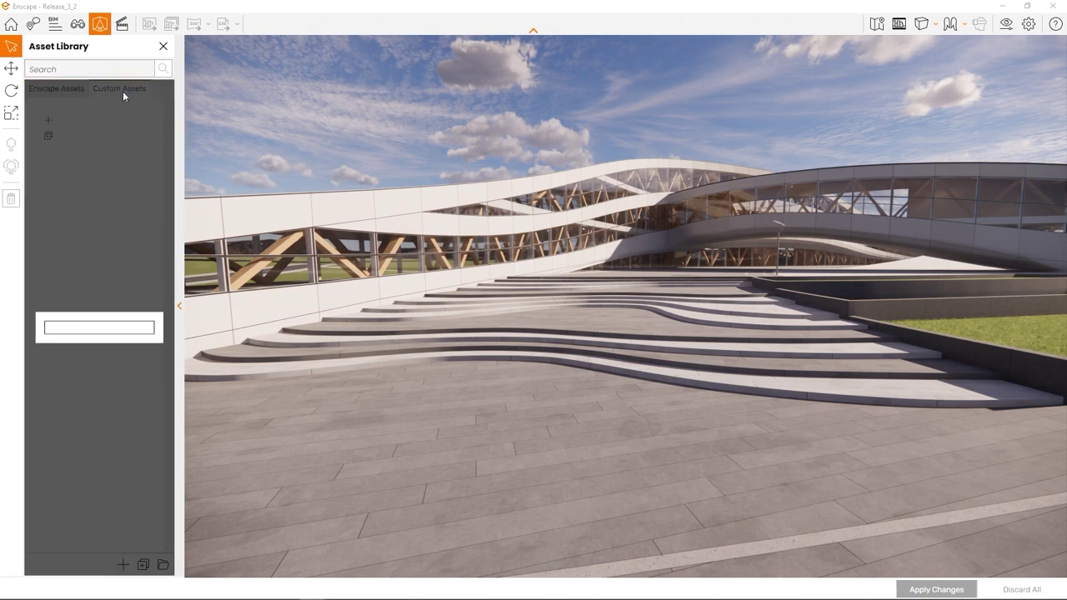
scroll(95, 213, down, 5)
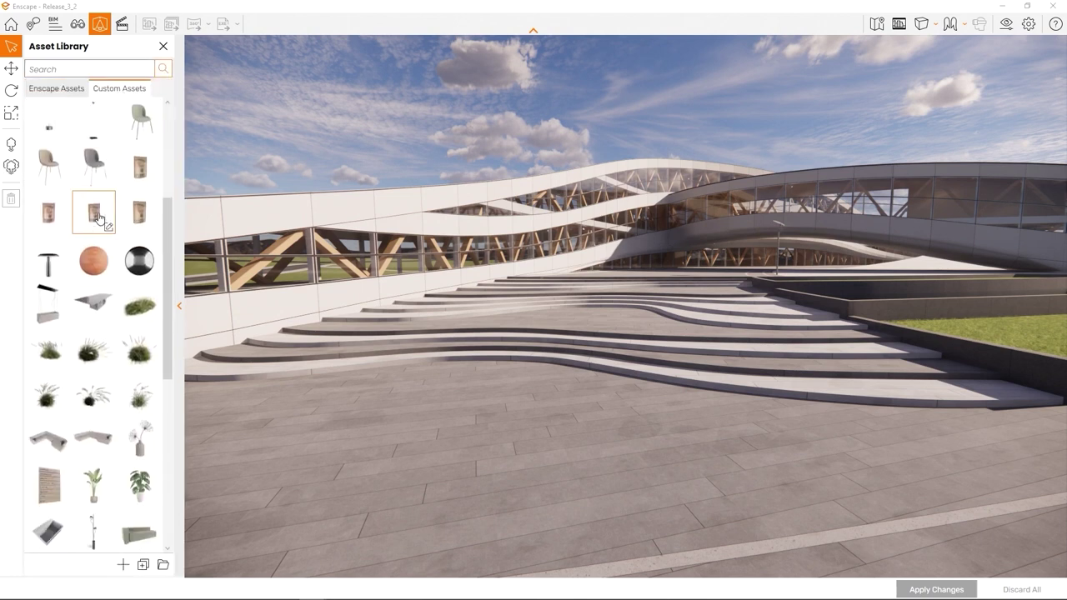
scroll(97, 218, down, 7)
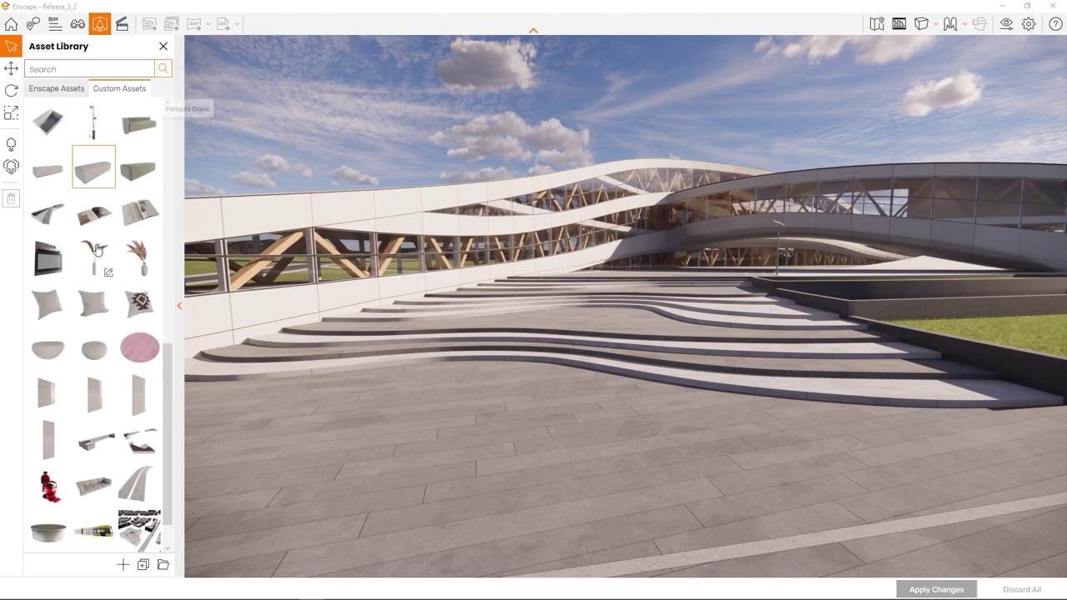
click(57, 88)
- Search the library for 'chair', then filter it to the People category
click(65, 69)
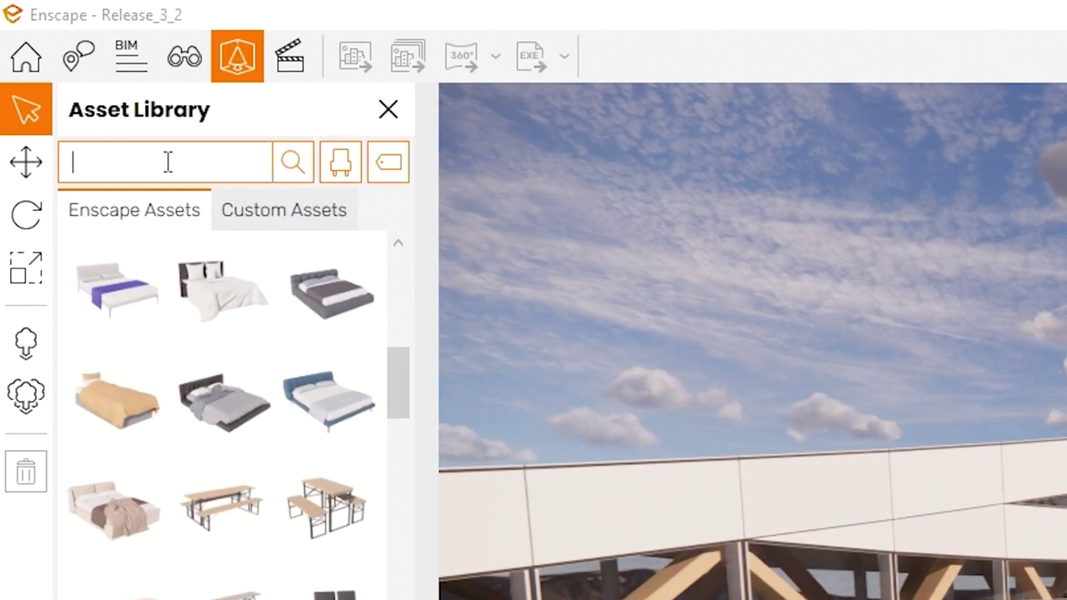
text(chair)
click(287, 163)
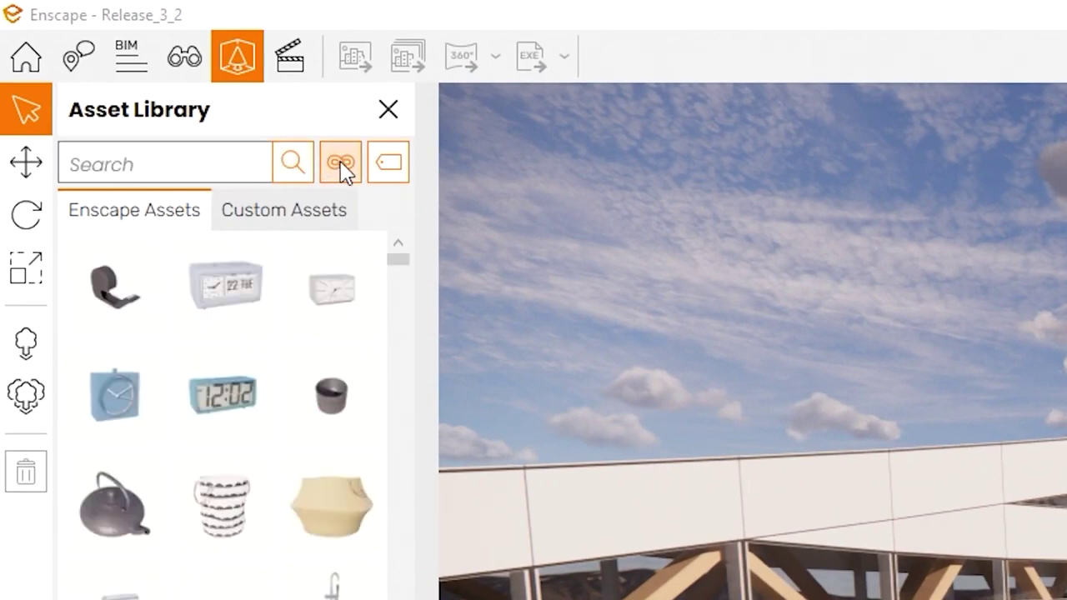
click(341, 164)
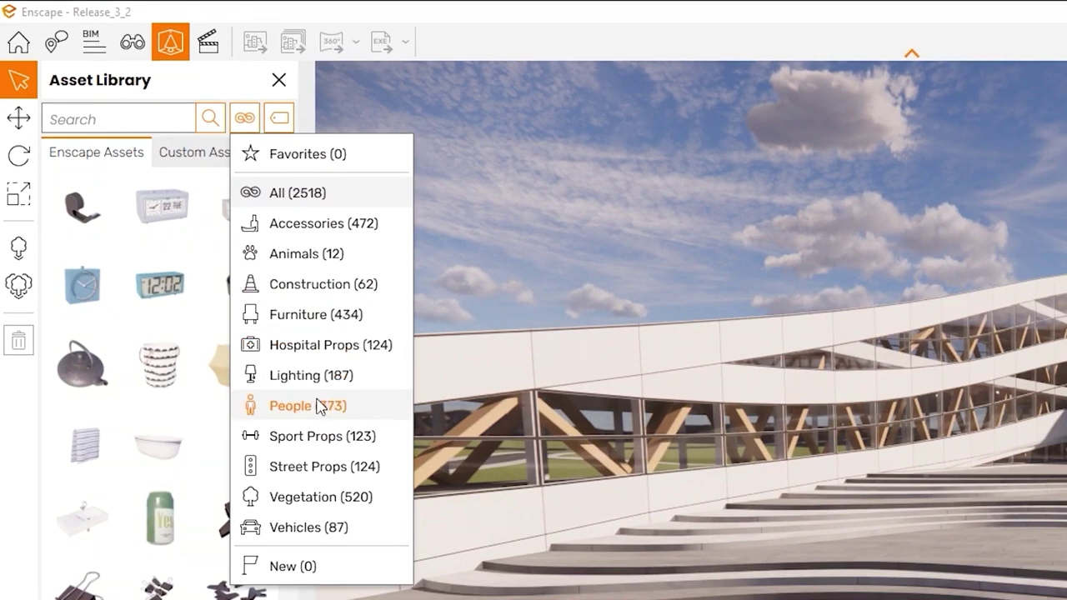
click(316, 406)
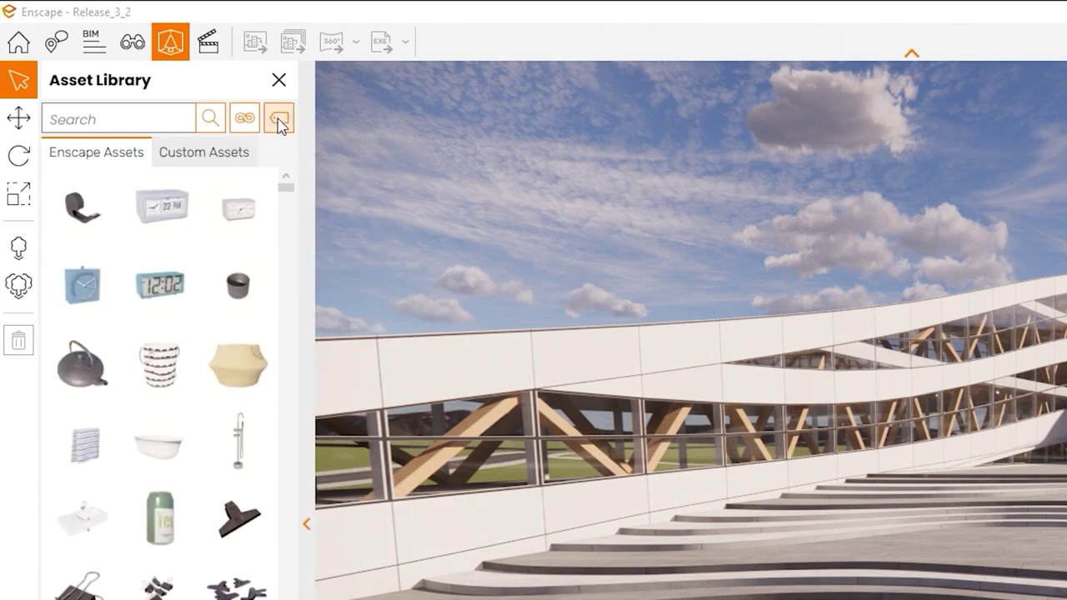
- Scroll through the list of tag filters for the People assets
click(281, 121)
scroll(331, 230, down, 6)
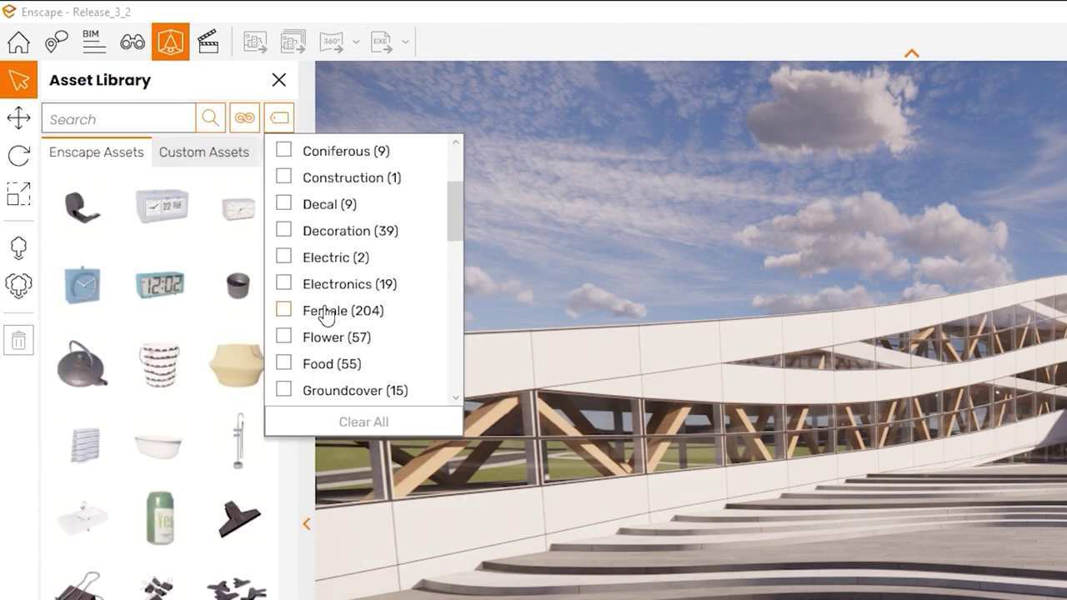
scroll(326, 321, down, 6)
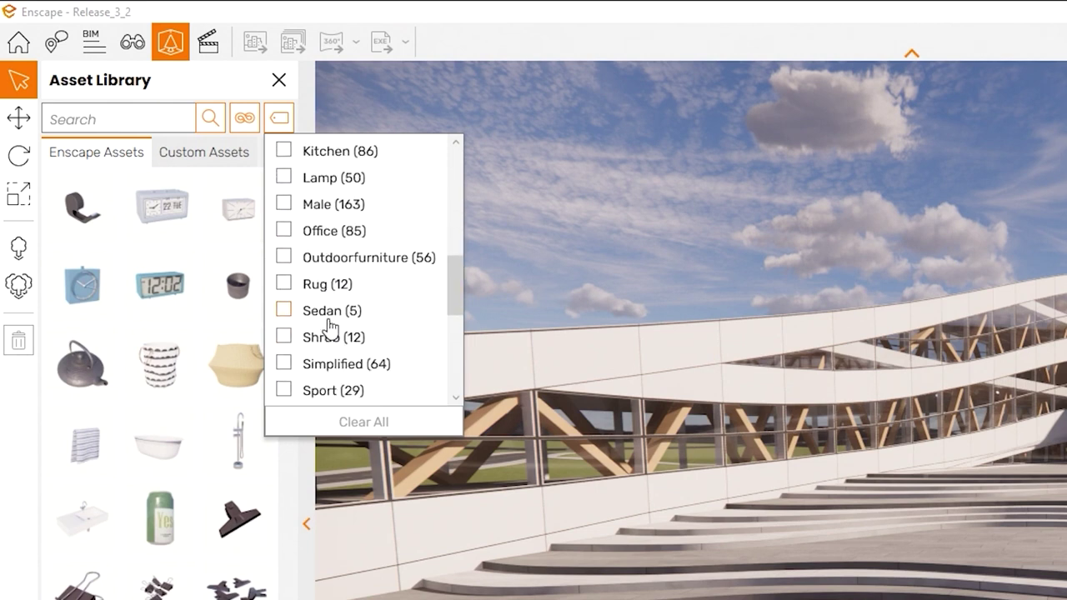
scroll(334, 322, down, 2)
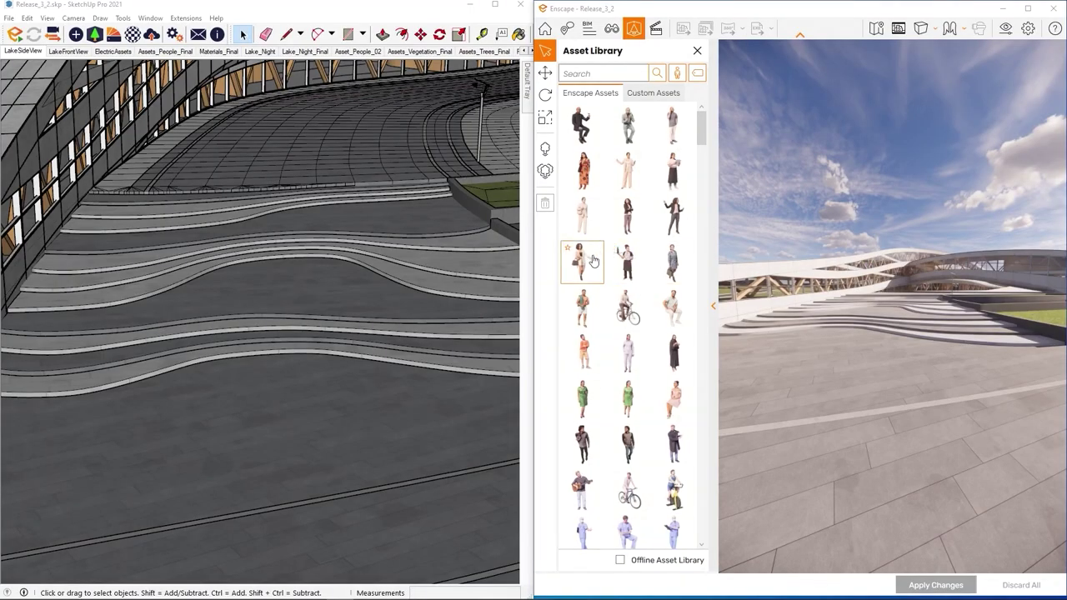
- Place two kinds of person figures at several spots across the plaza
click(592, 262)
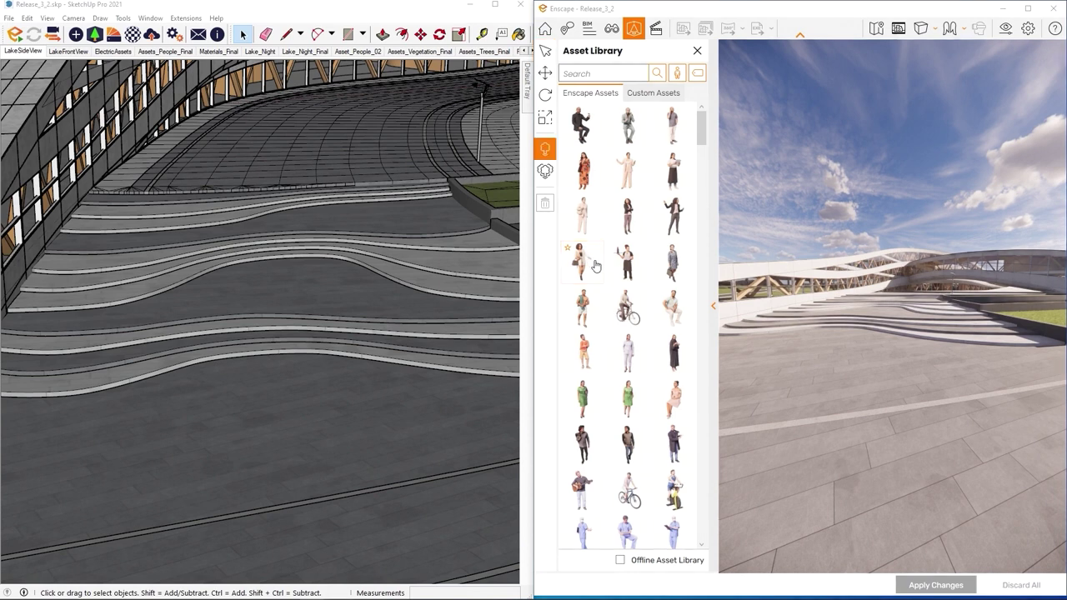
click(816, 384)
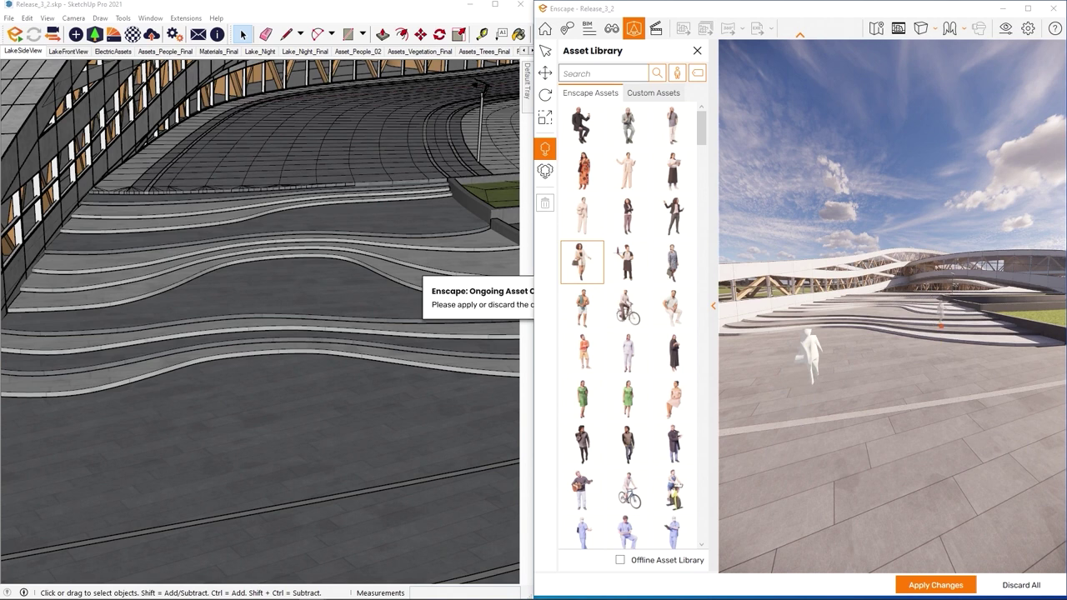
click(938, 338)
click(628, 171)
click(927, 385)
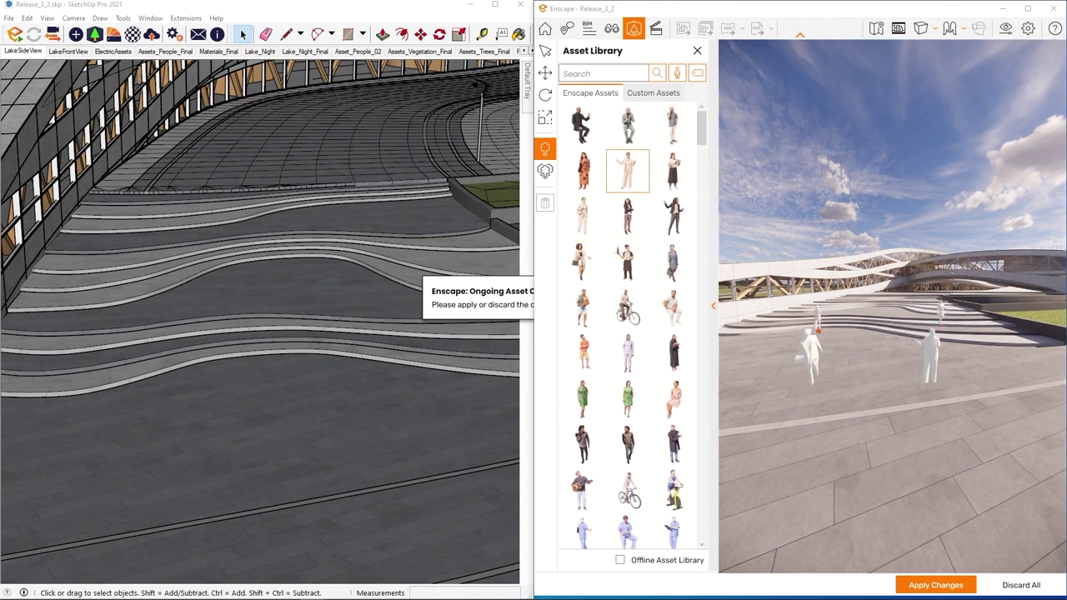
click(821, 336)
click(768, 467)
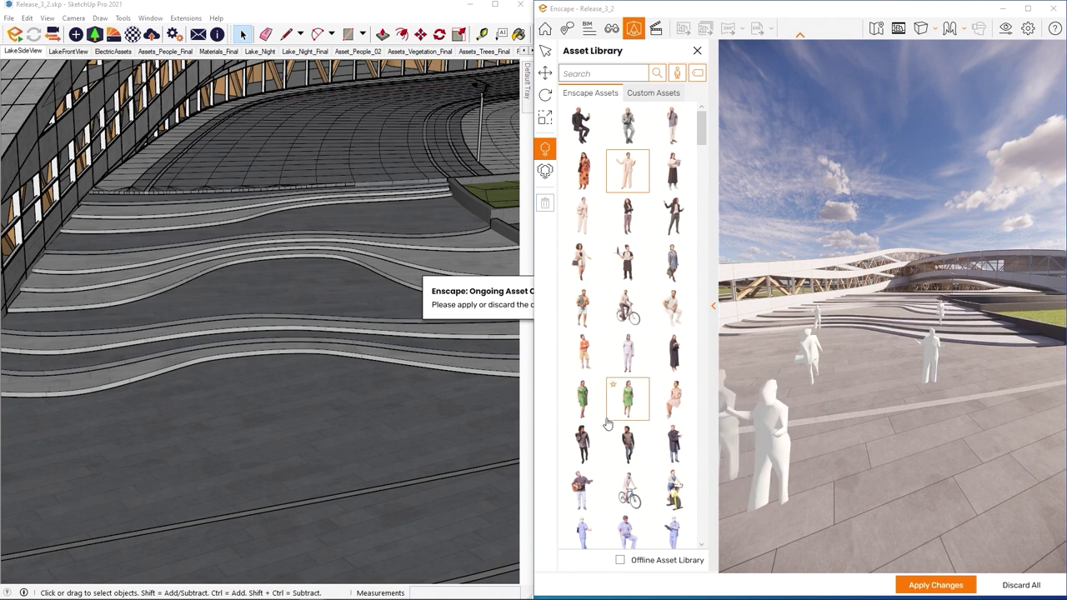
- Add a third figure at two spots, apply the changes, and exit placement
click(590, 444)
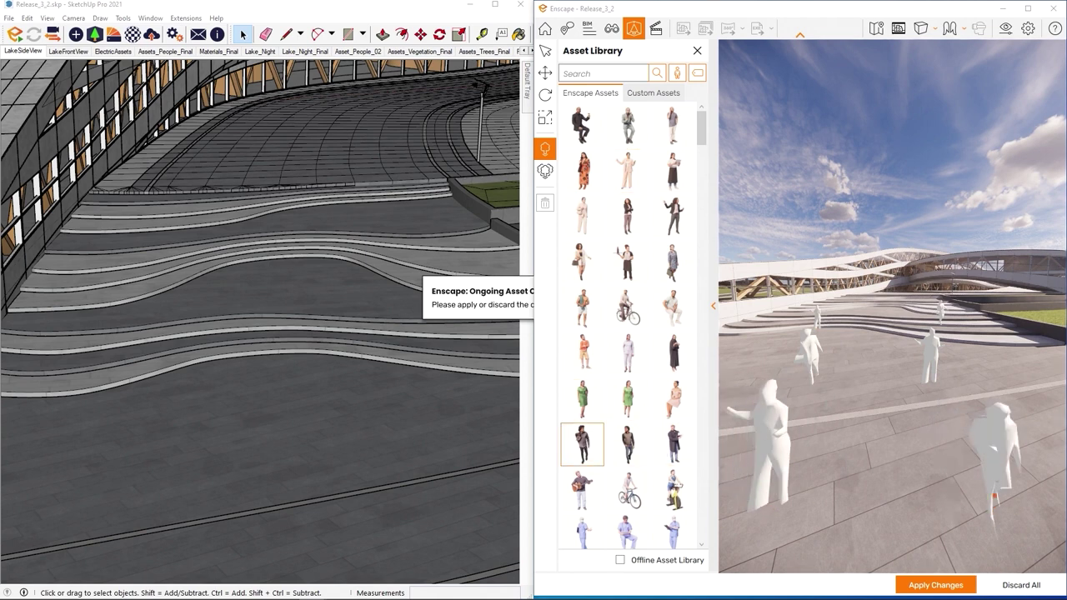
click(995, 482)
click(978, 358)
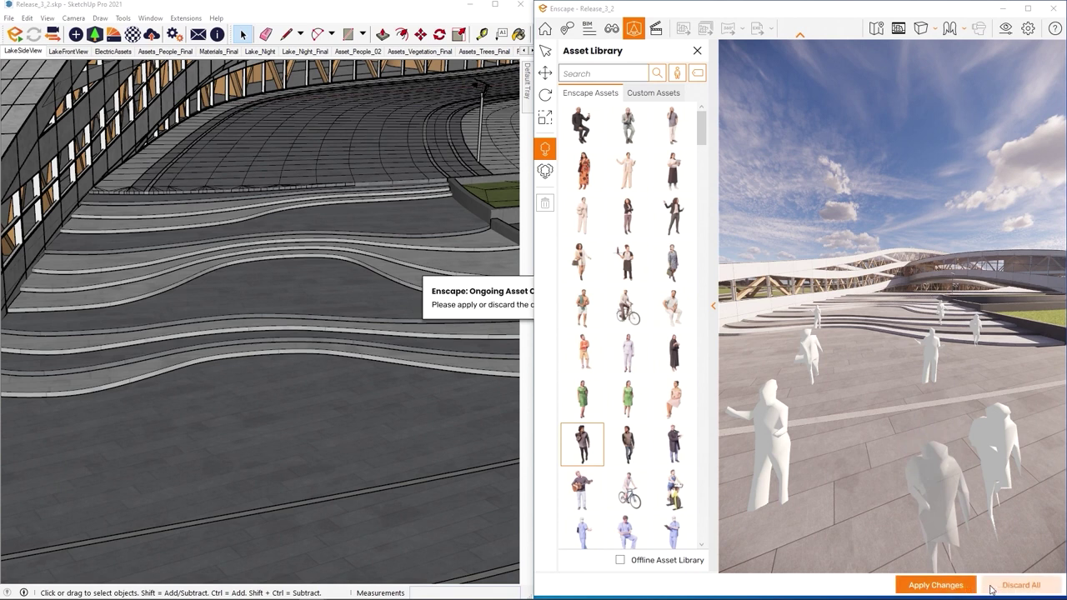
click(960, 586)
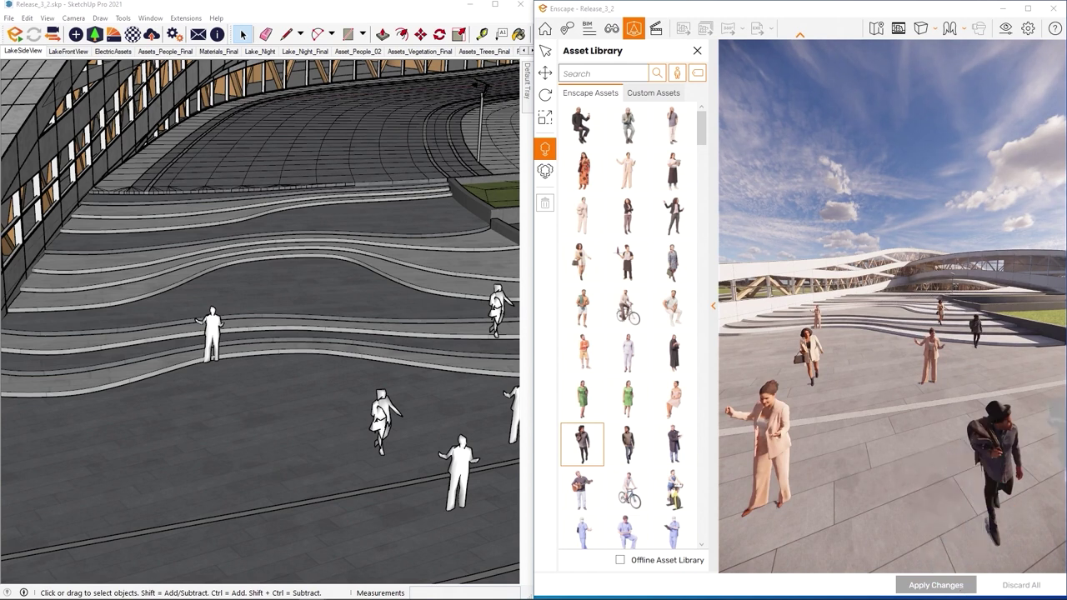
key(Escape)
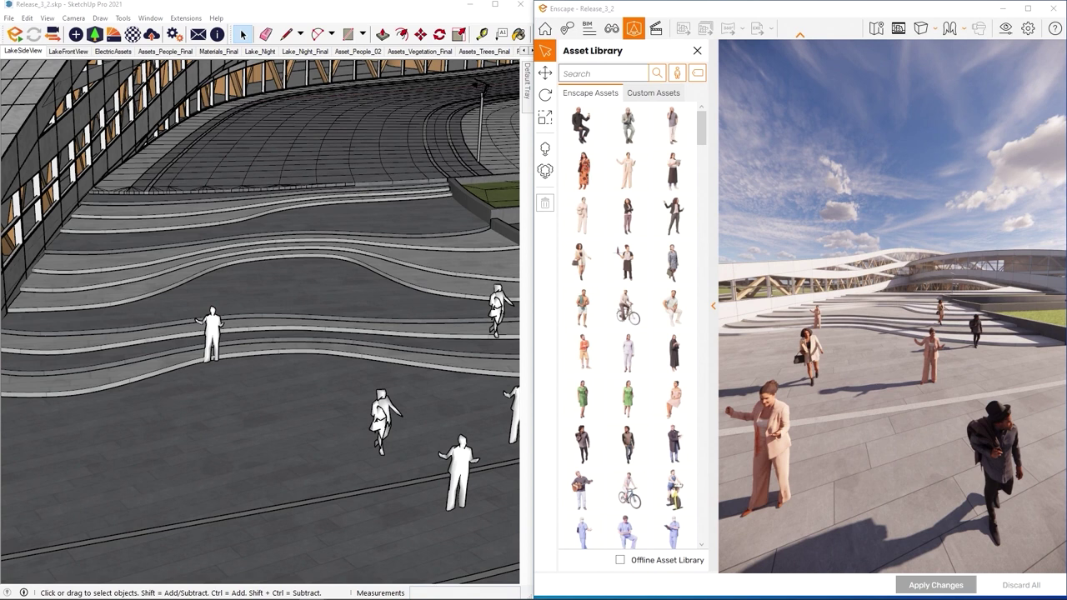
drag(915, 278, 854, 74)
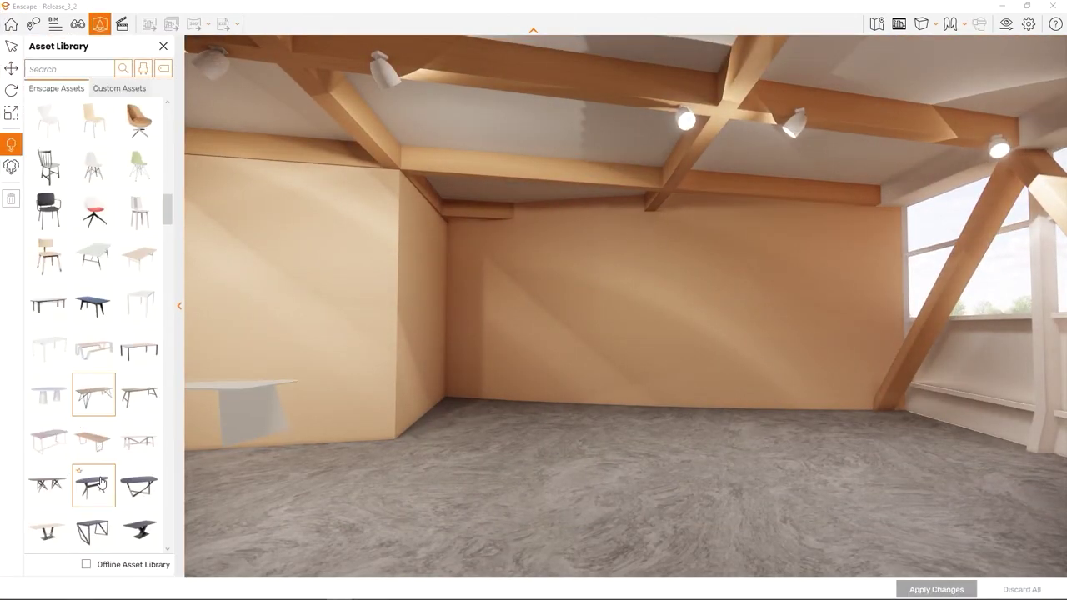
- Place six Dining Table 21 tables across the room floor and apply the changes
scroll(92, 334, down, 2)
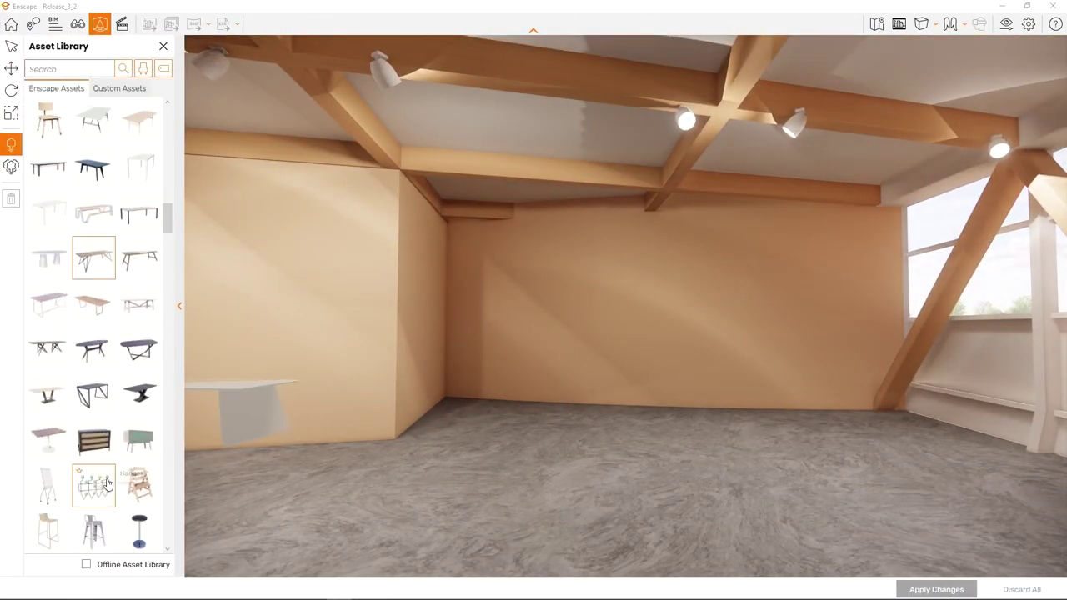
click(46, 447)
click(440, 471)
click(544, 428)
click(610, 472)
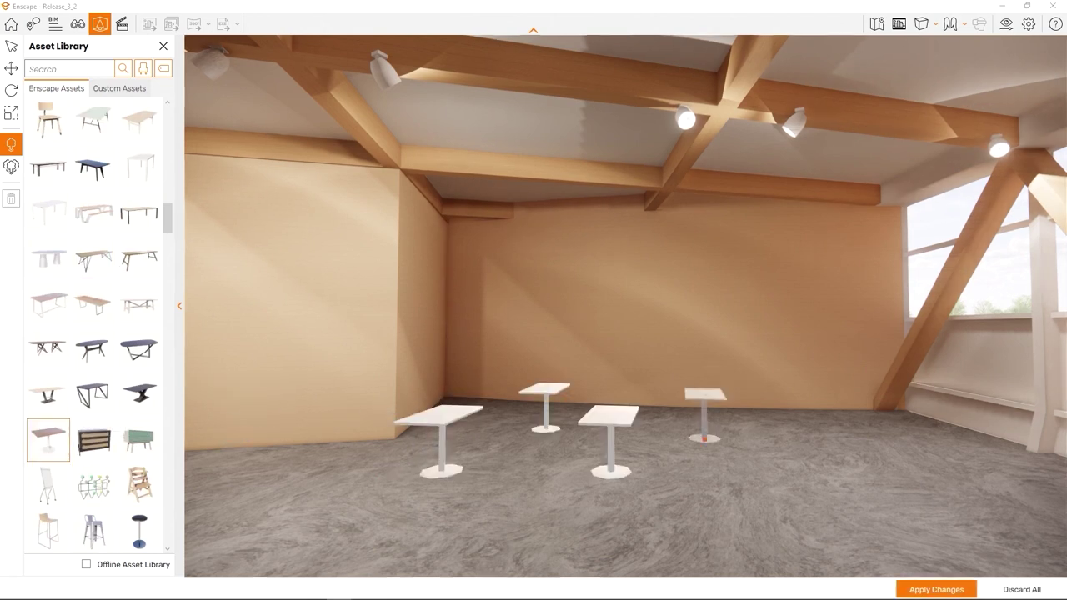
click(704, 436)
click(753, 505)
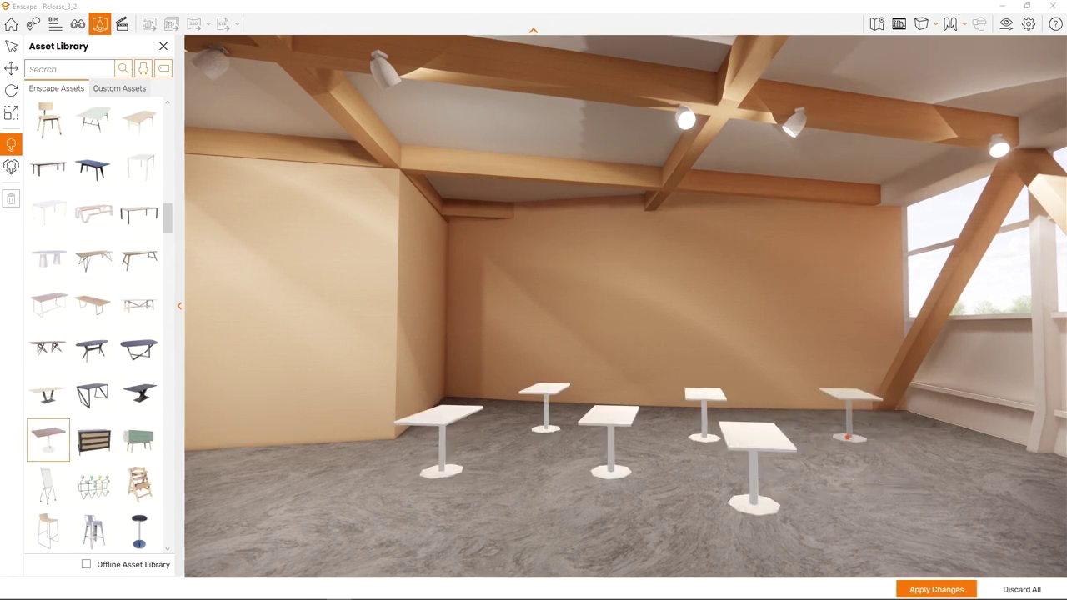
click(848, 435)
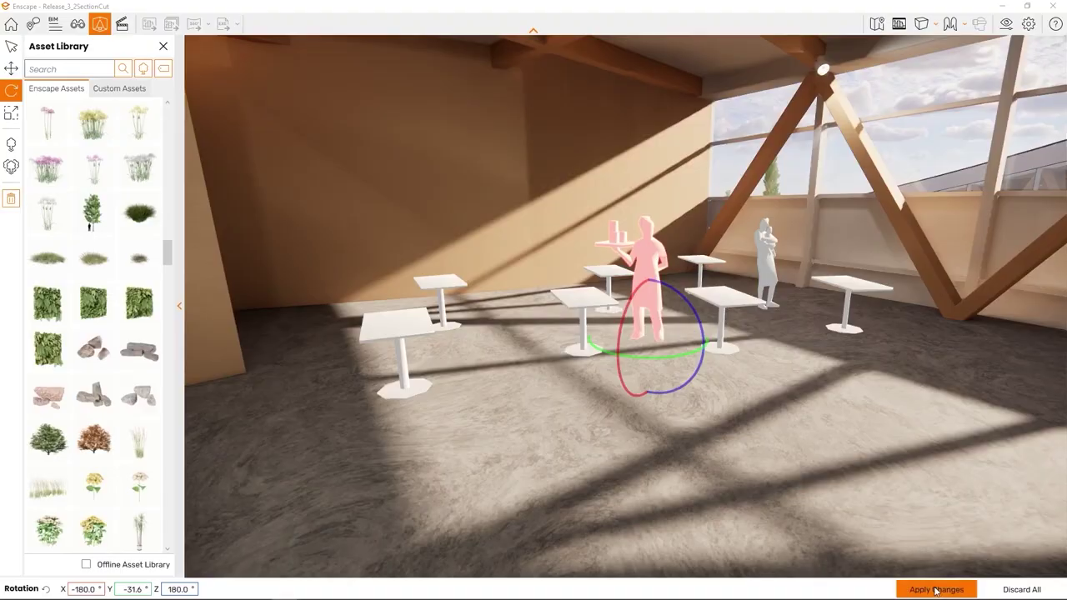
click(936, 589)
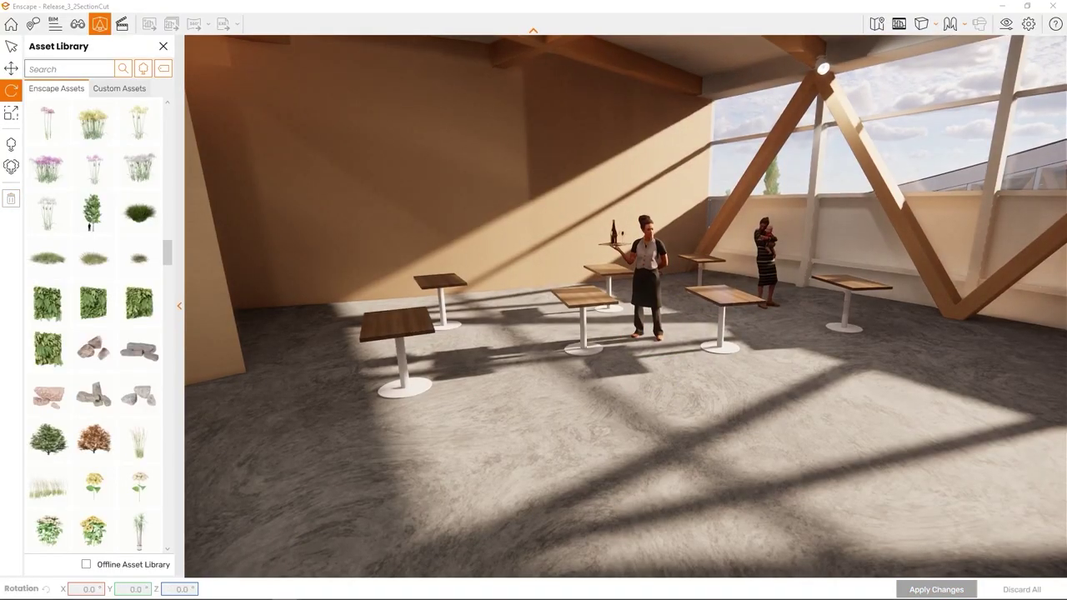
key(d)
key(d)
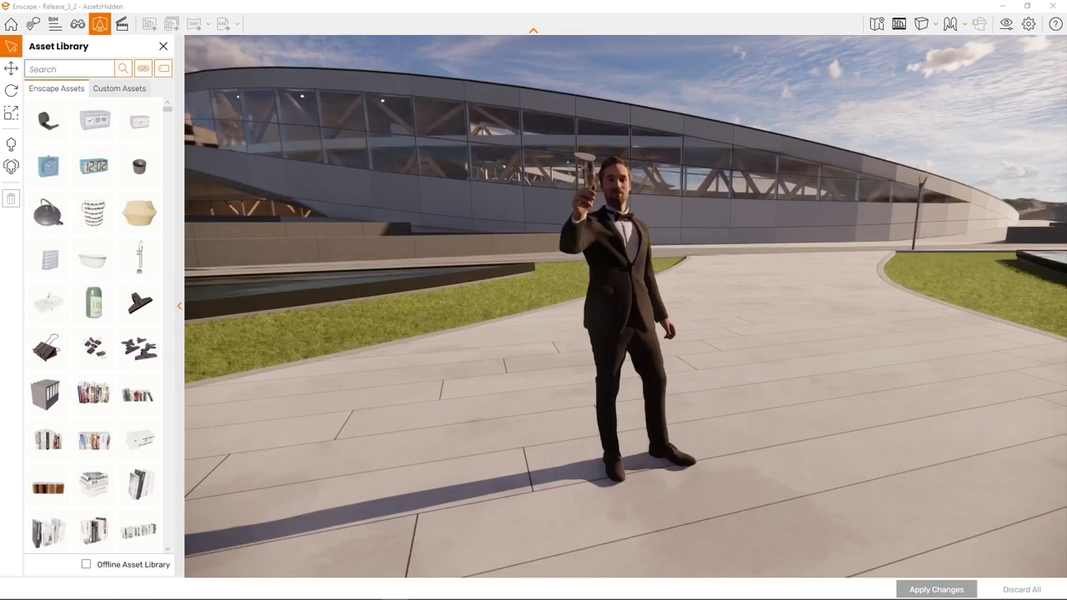
- Collapse the Asset Library panel and switch to the Translate tool
click(181, 306)
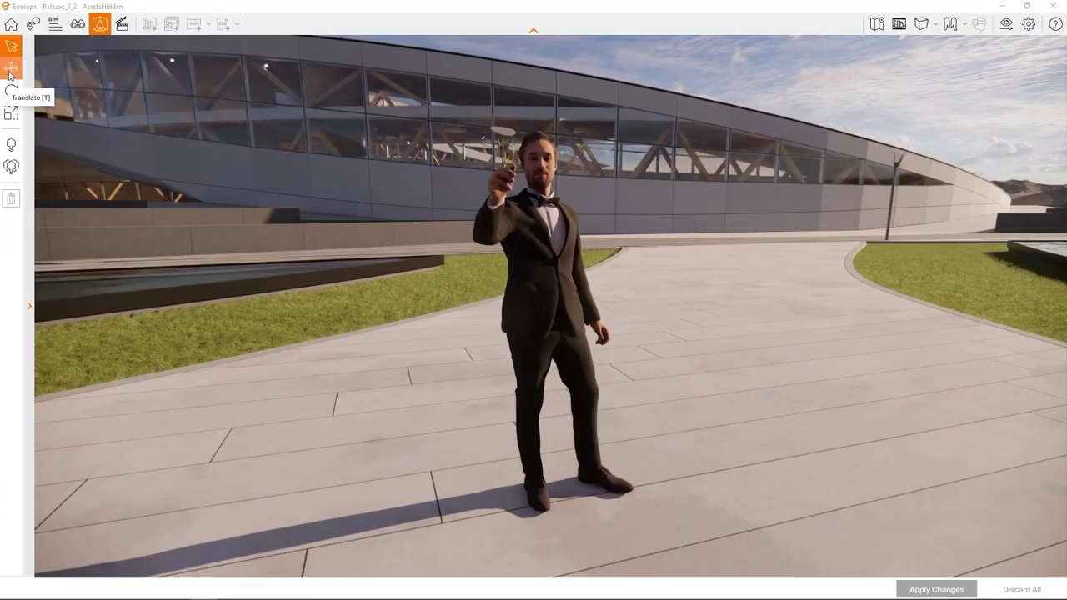
click(18, 132)
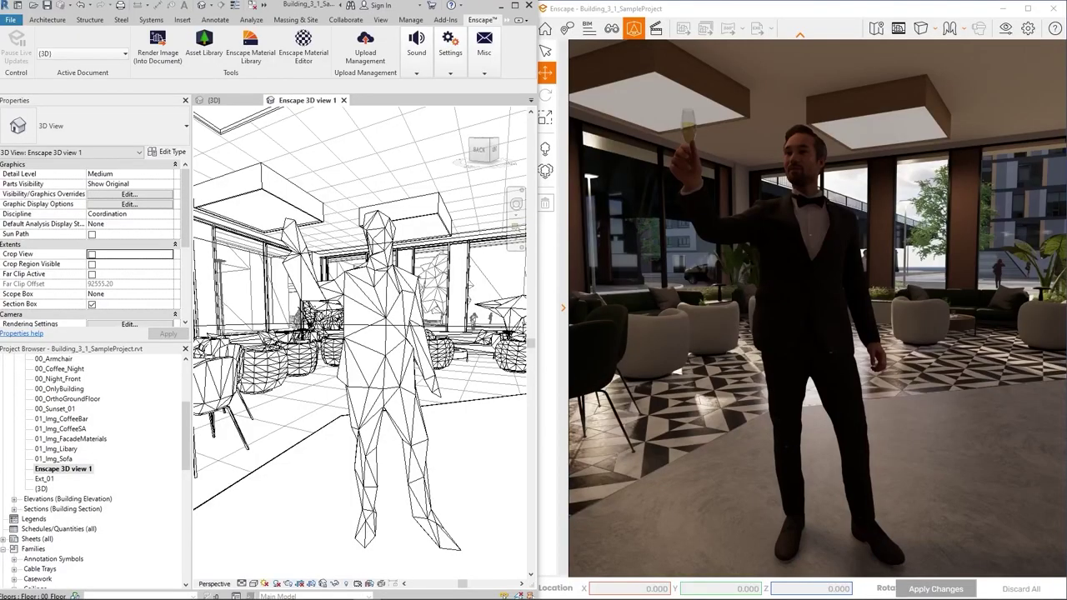
- Select the man holding a glass and rotate him with the green gizmo ring
click(824, 305)
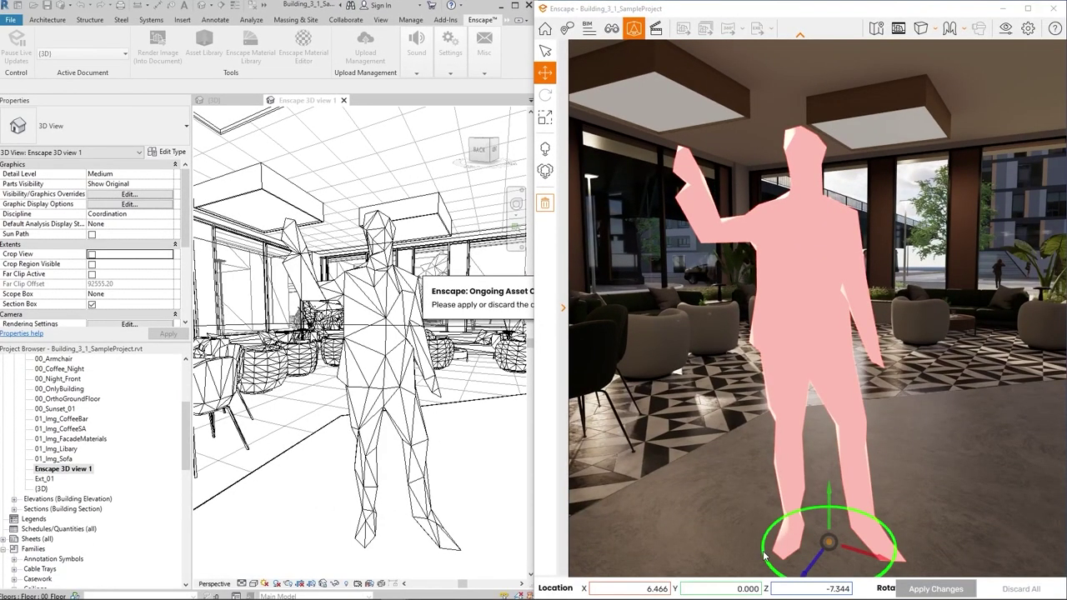
drag(767, 555, 758, 548)
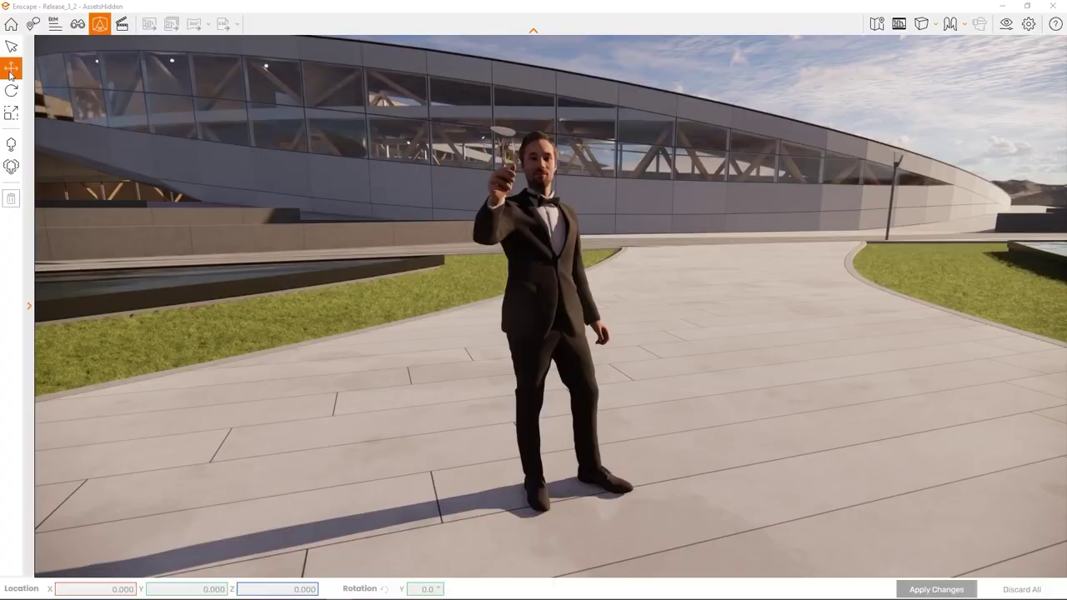
- Move the suited man to location -57.695, -1.812, 64.952 and apply
click(11, 73)
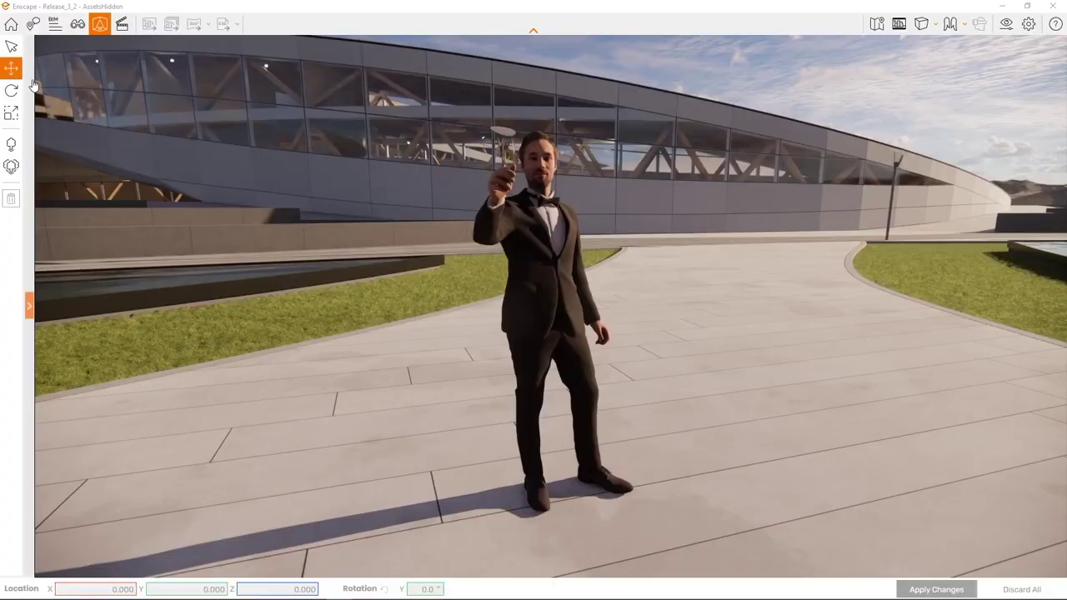
click(544, 313)
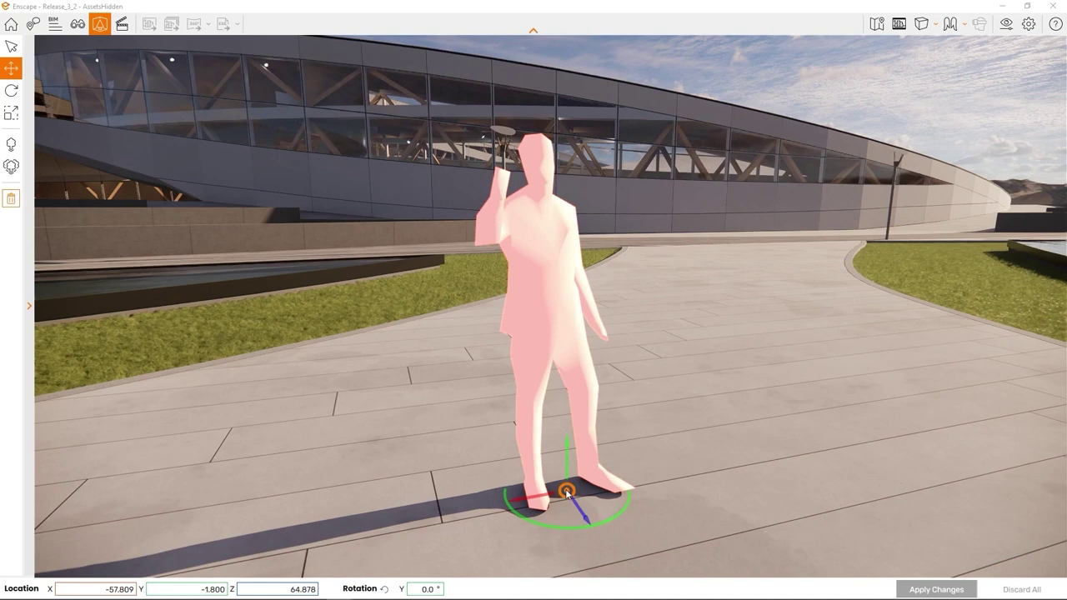
drag(565, 491, 663, 473)
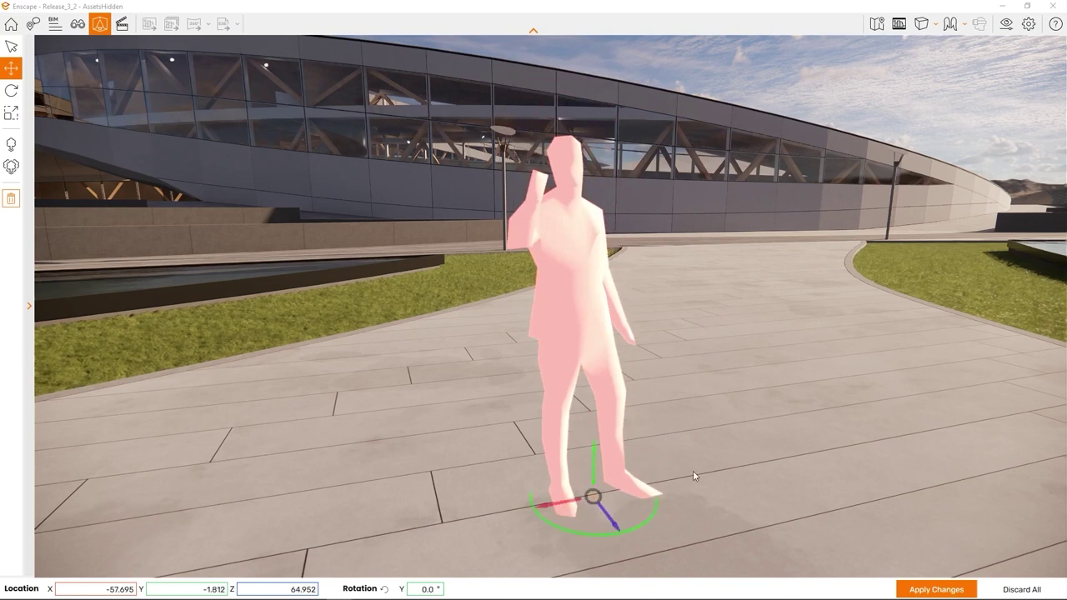
click(932, 592)
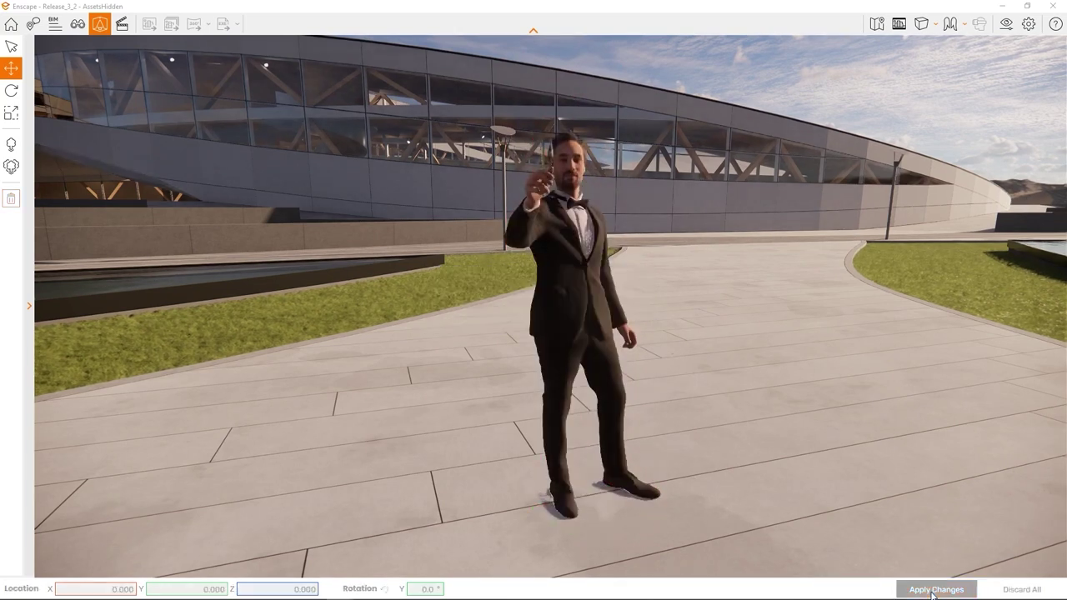
click(567, 327)
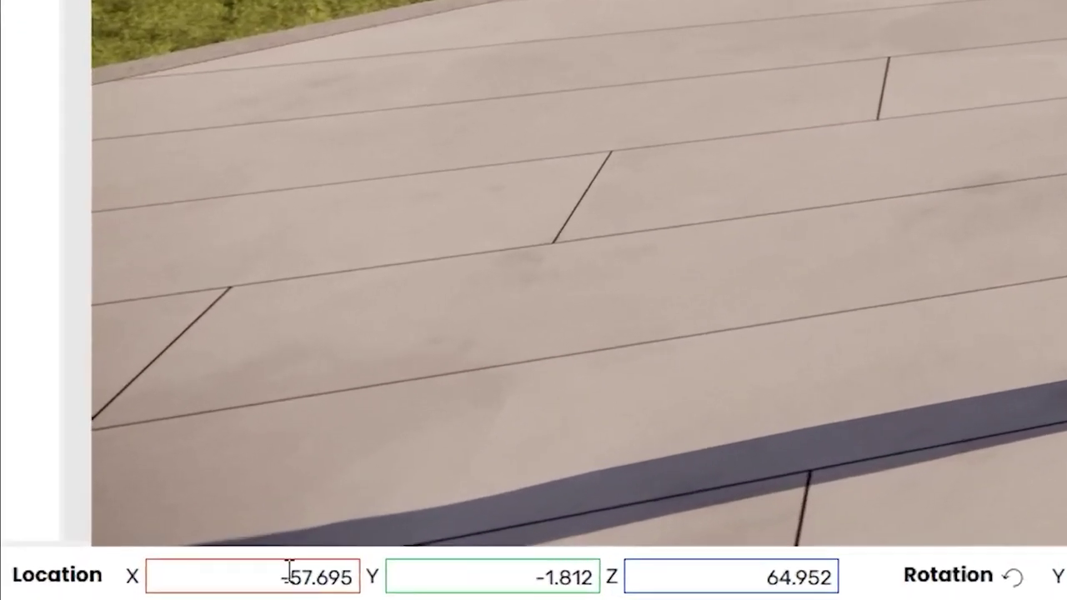
- Change the man's X location to -58 and apply the change
click(312, 575)
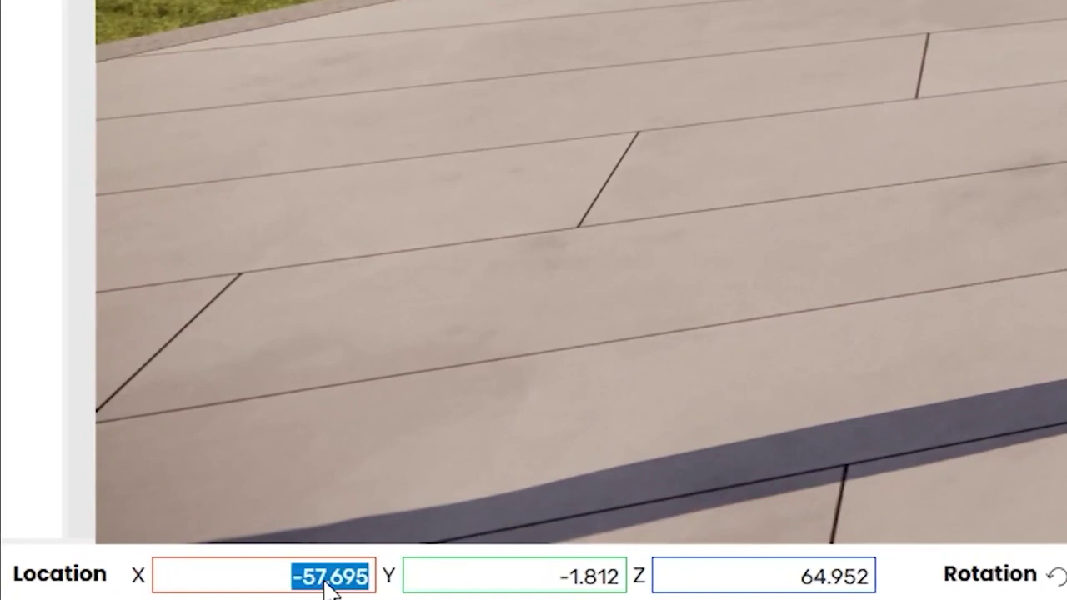
click(314, 579)
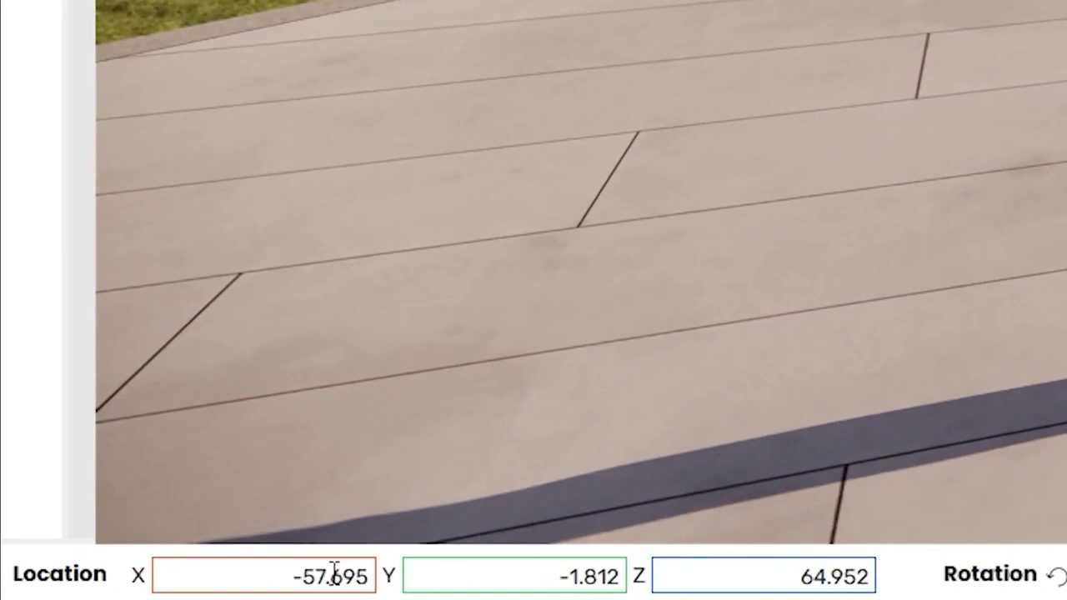
drag(318, 571, 443, 582)
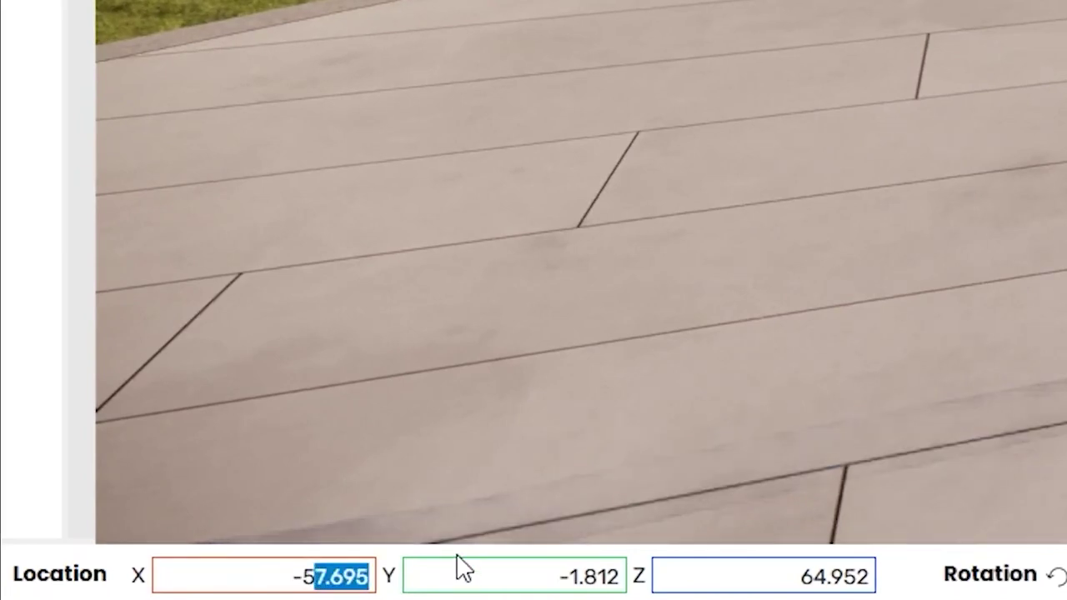
text(8)
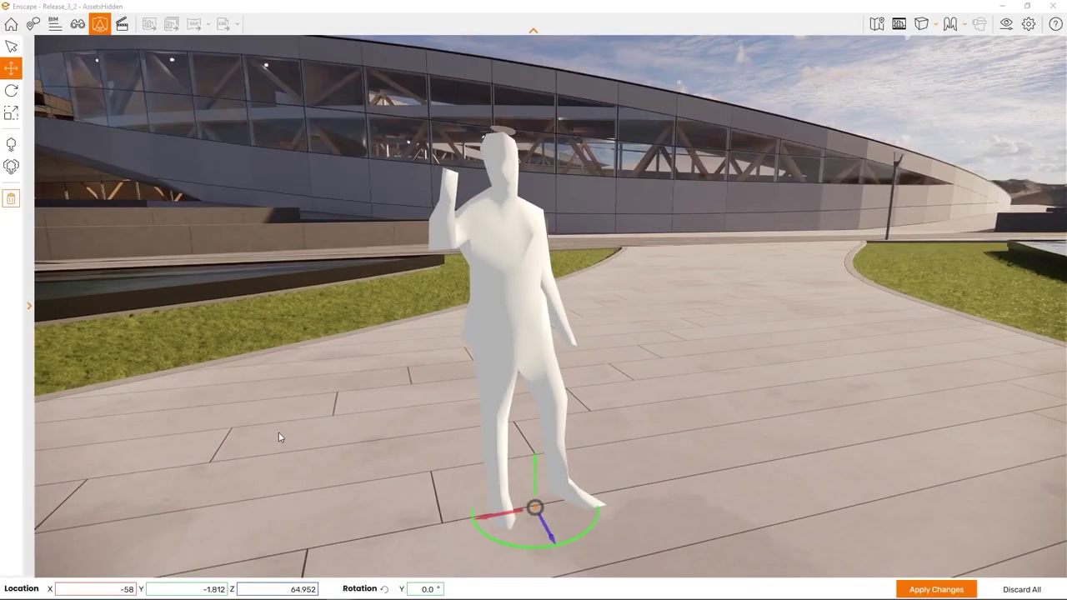
click(924, 589)
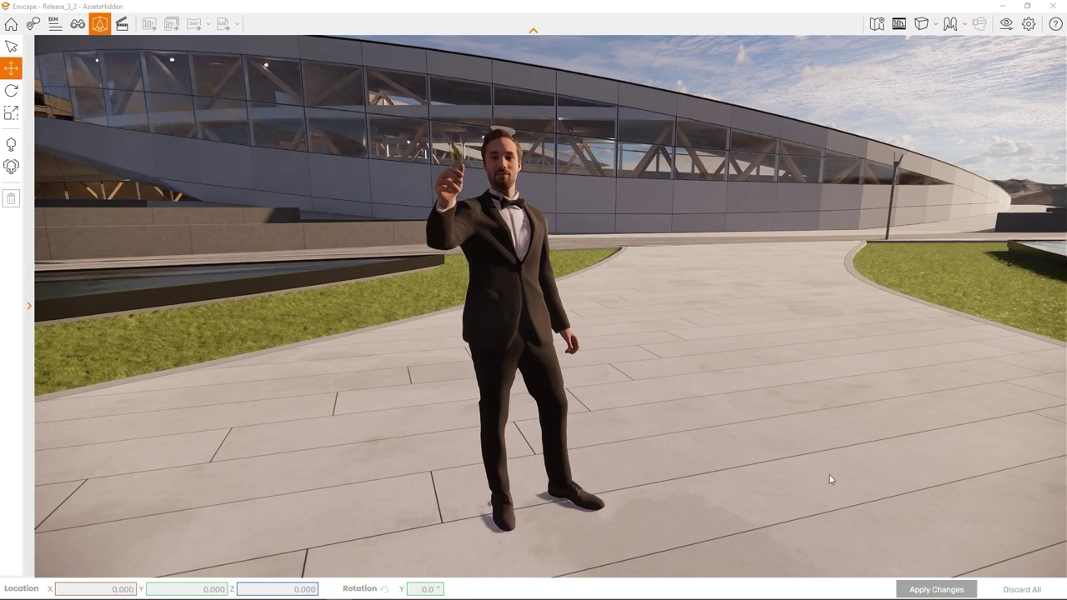
- Rotate the tuxedoed man asset around his vertical axis
click(11, 90)
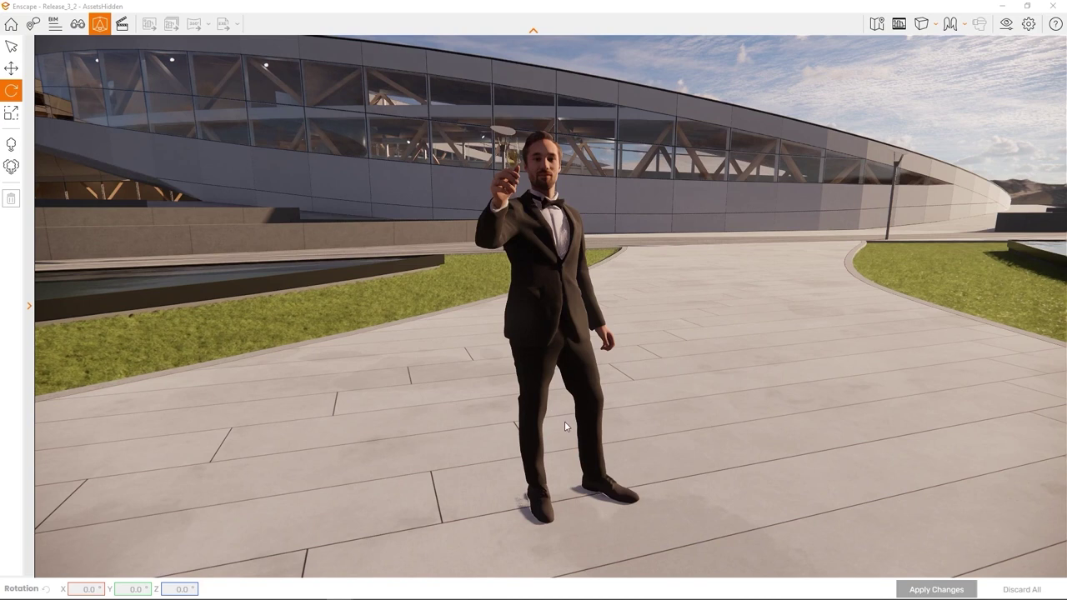
click(560, 345)
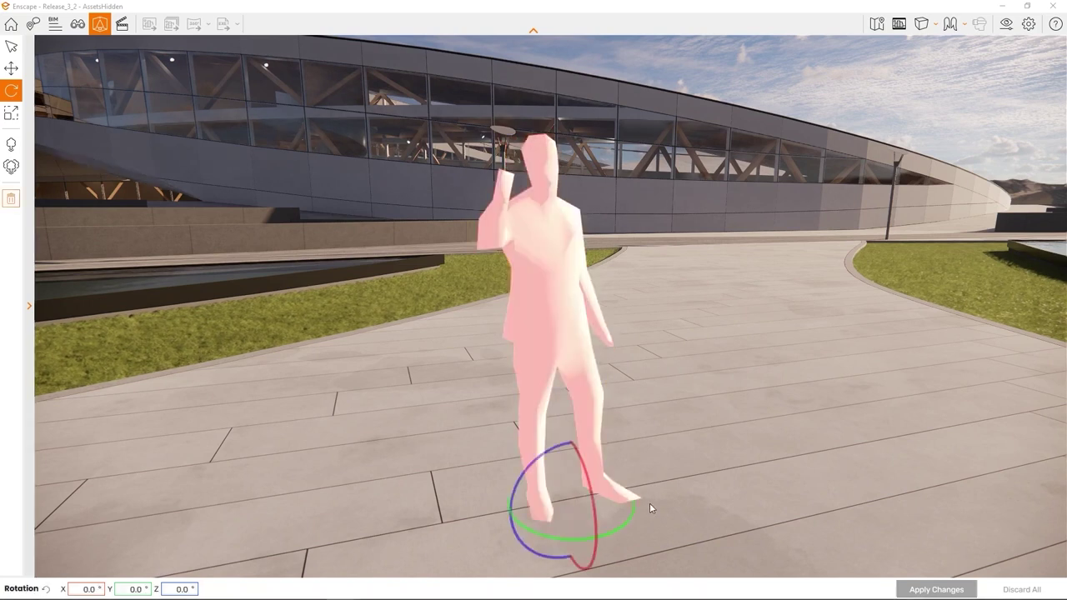
drag(622, 527, 100, 254)
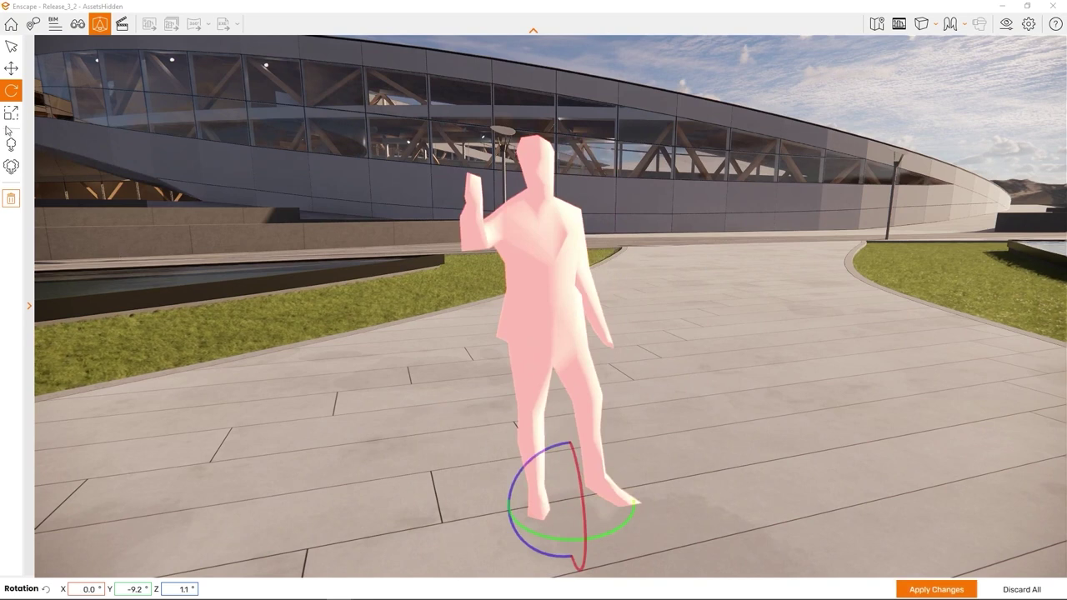
- Scale the man down to 76% and apply the rotation and size changes
click(10, 112)
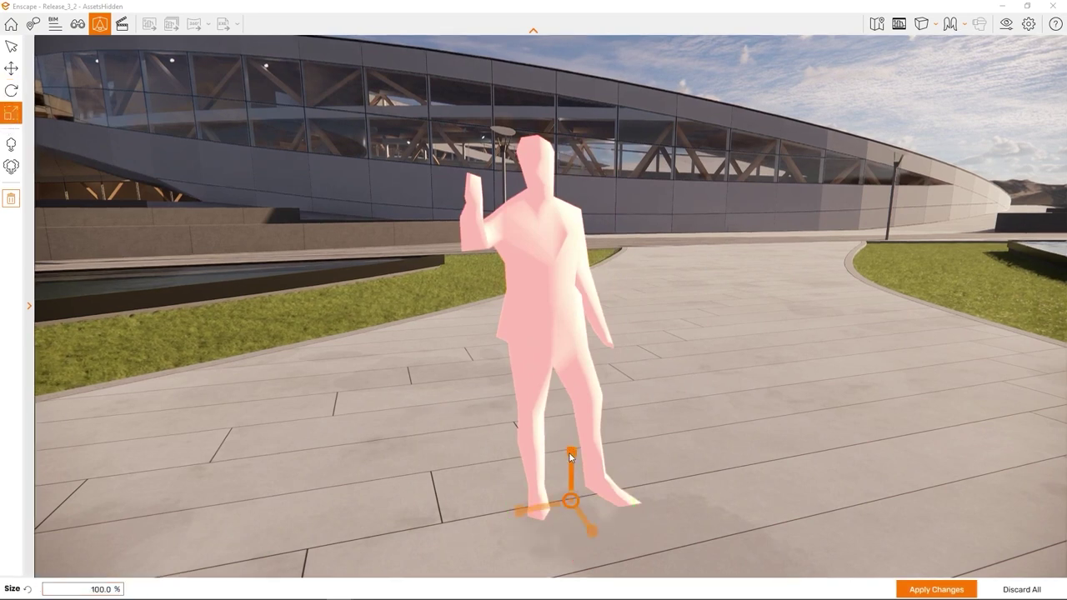
mouse_move(569, 453)
mouse_down()
mouse_move(583, 400)
mouse_move(567, 467)
mouse_move(570, 447)
mouse_up()
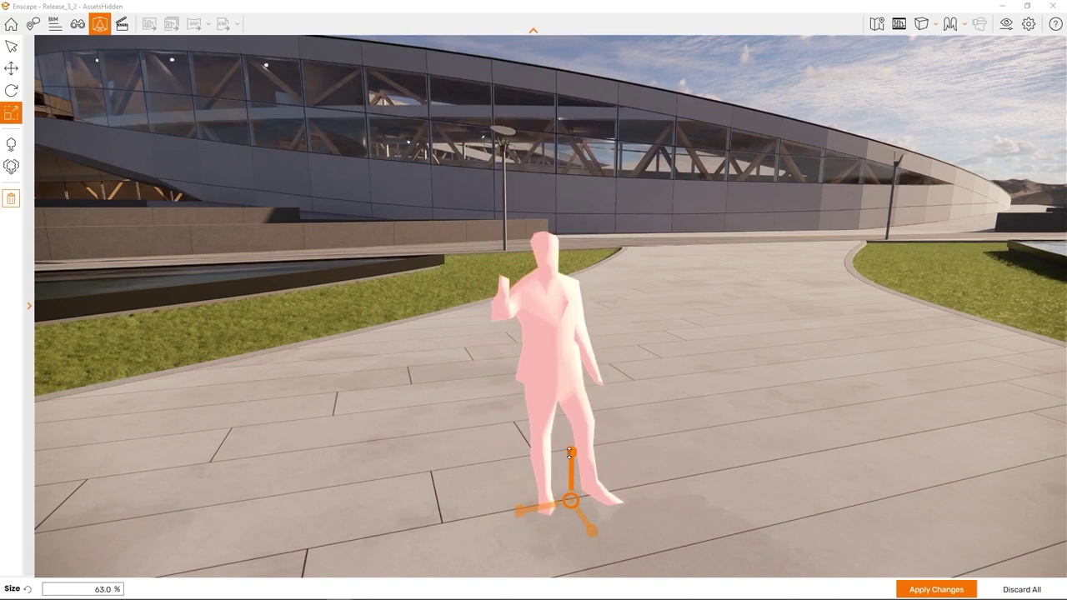
click(914, 593)
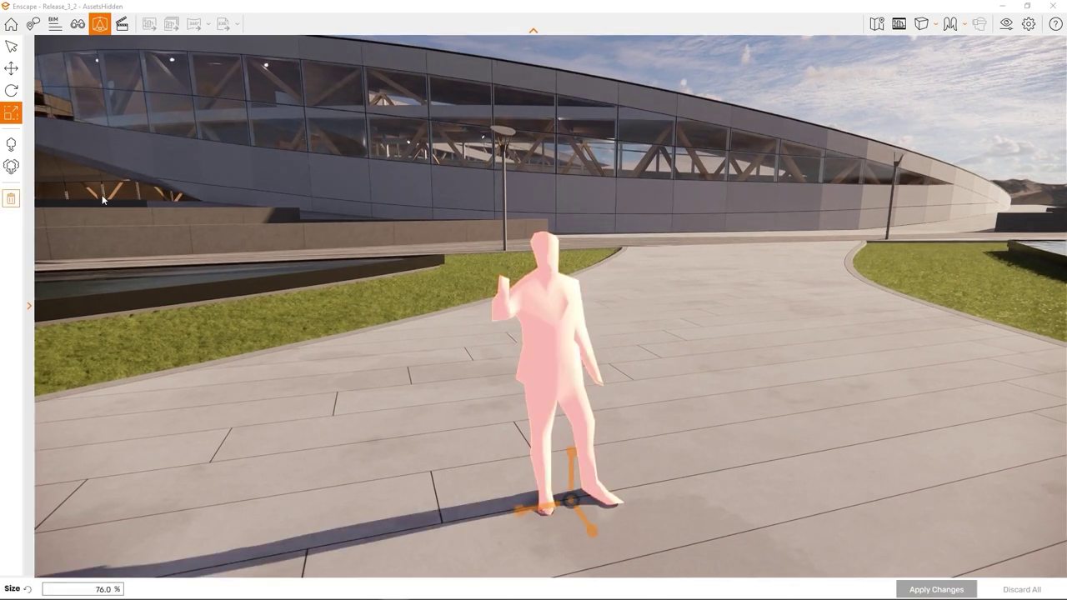
- Delete the man asset and open the Multi Asset Placement settings
click(12, 200)
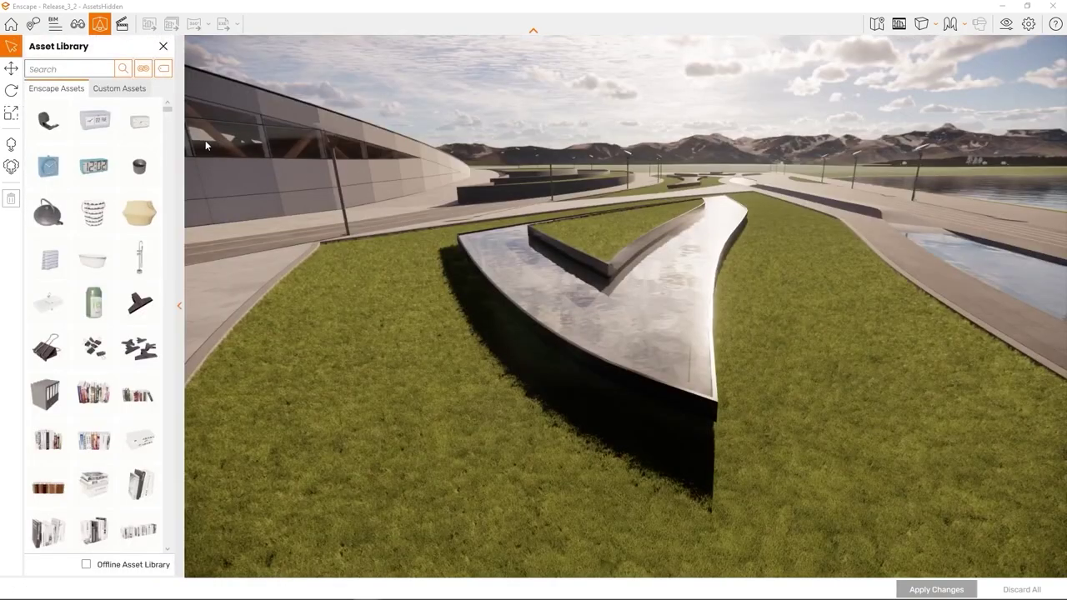
click(10, 166)
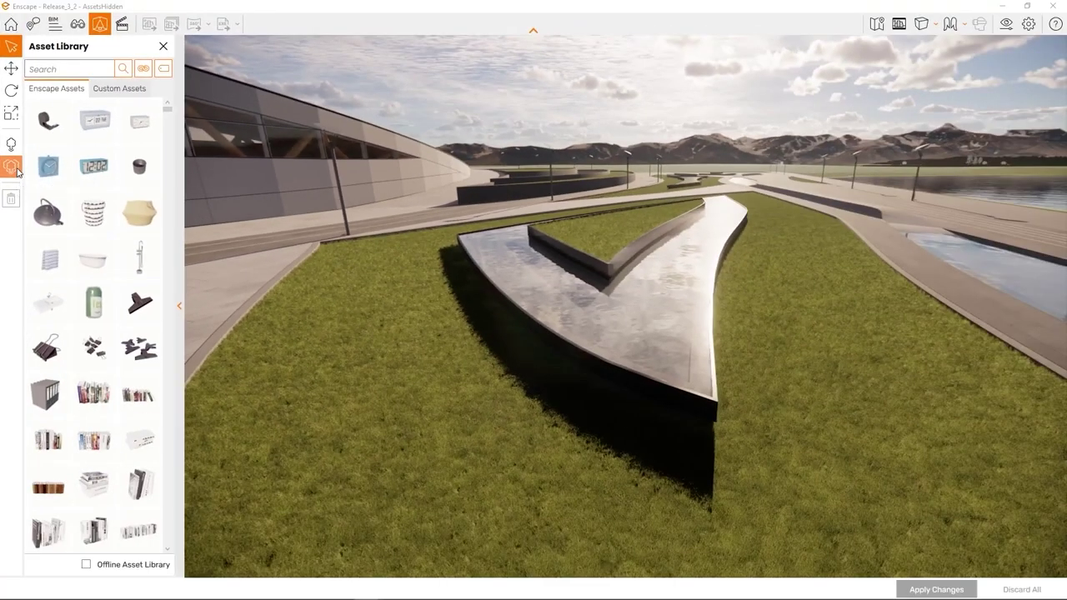
click(17, 171)
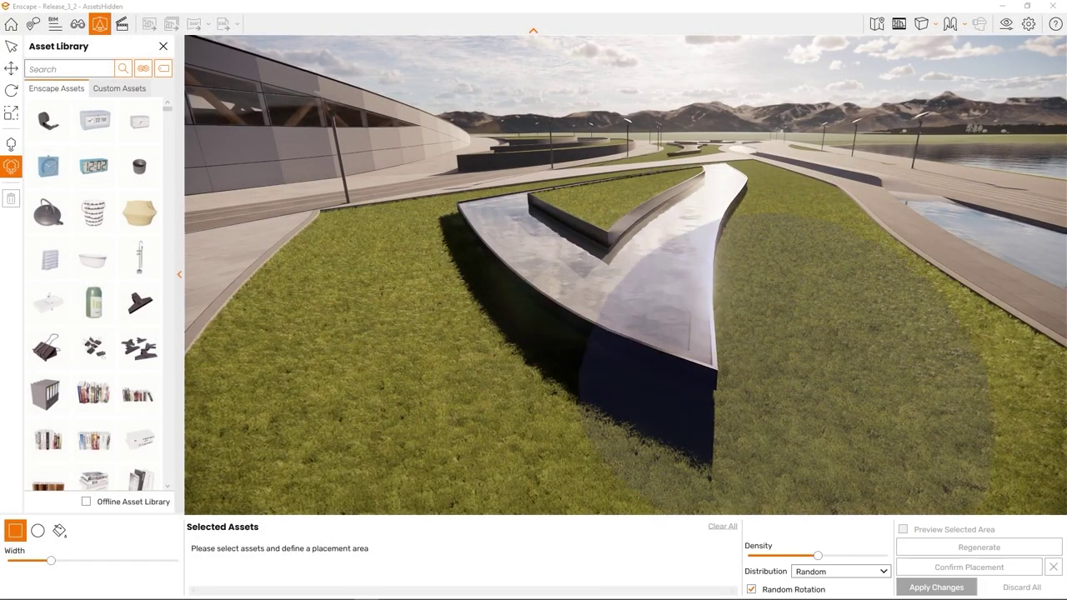
click(682, 262)
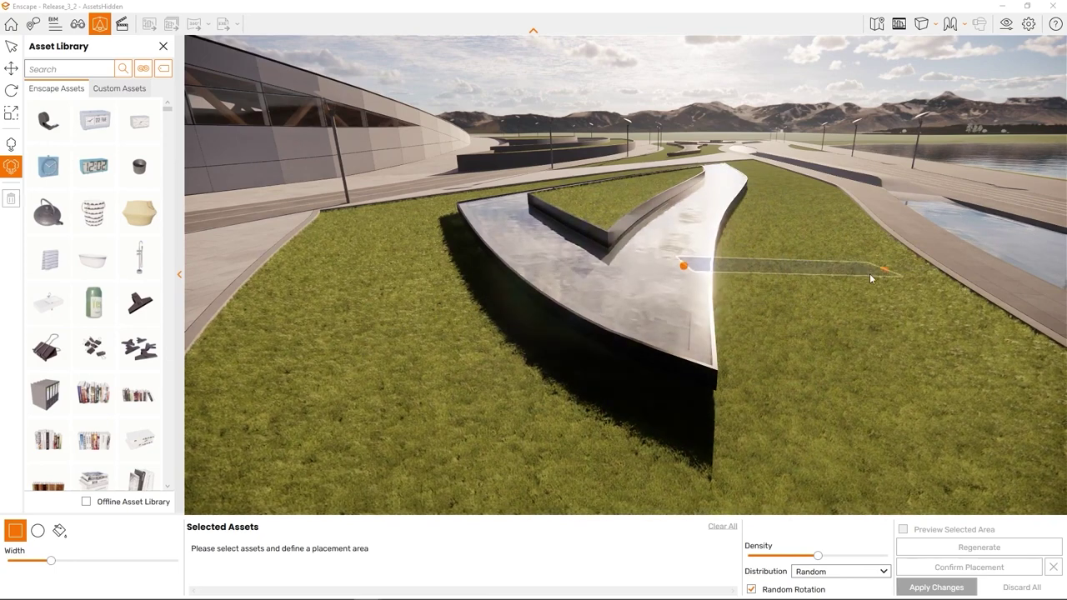
key(Escape)
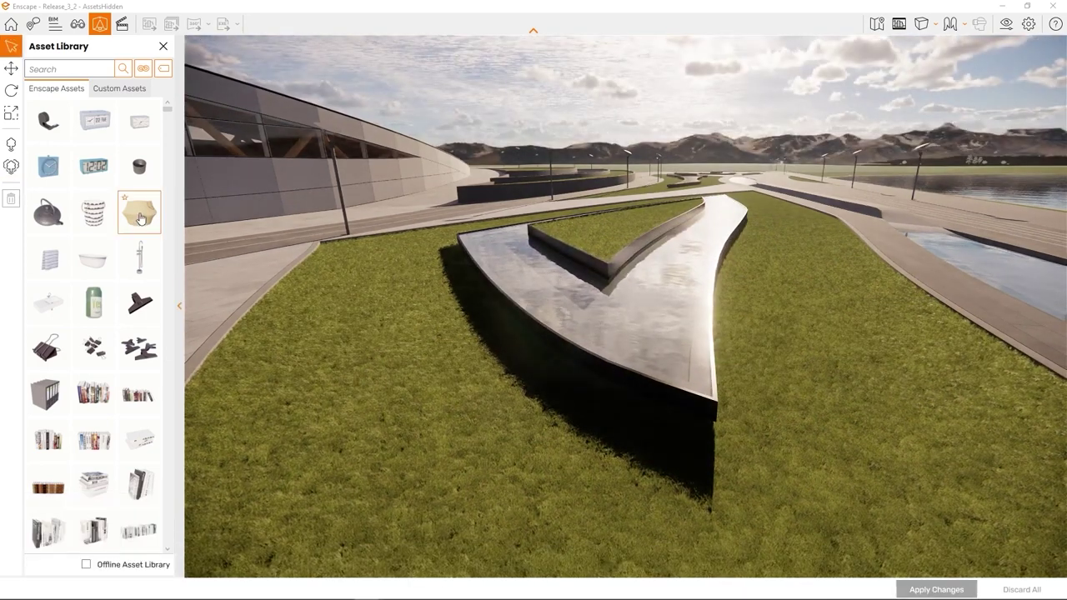
click(11, 166)
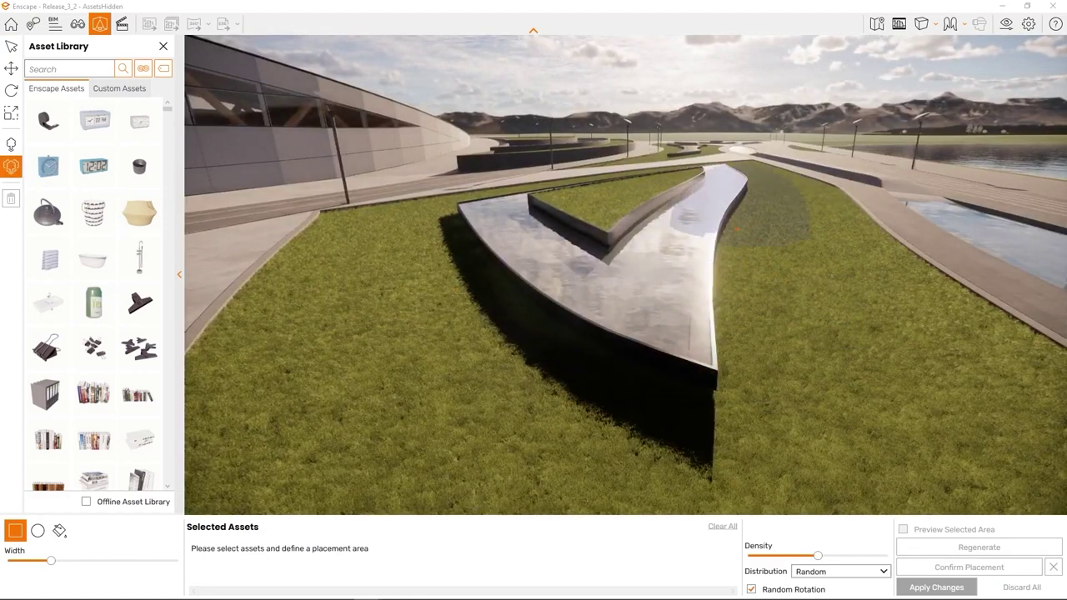
key(w)
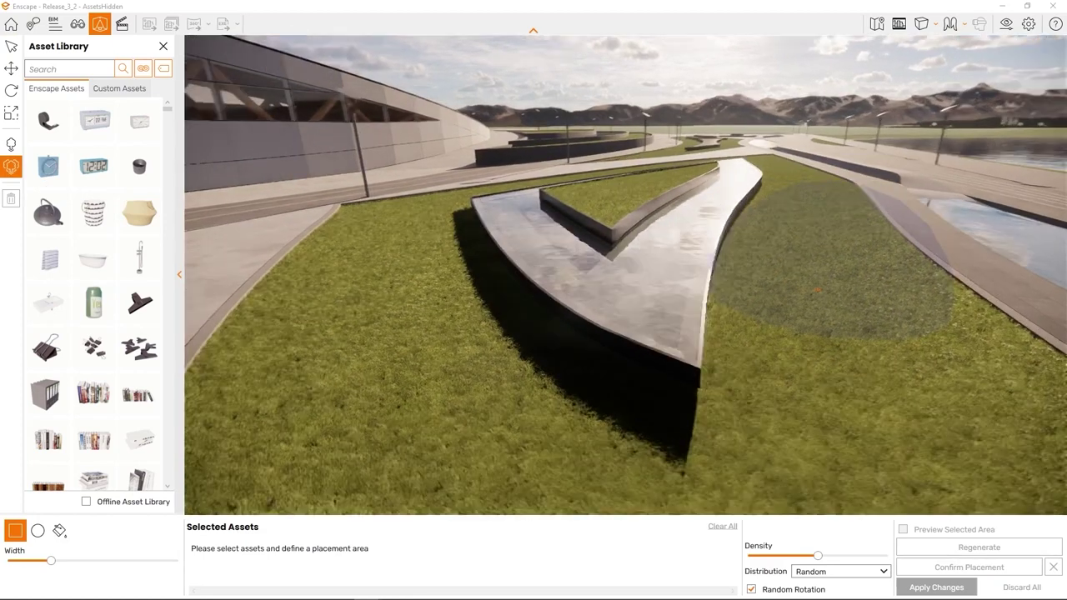
key(w)
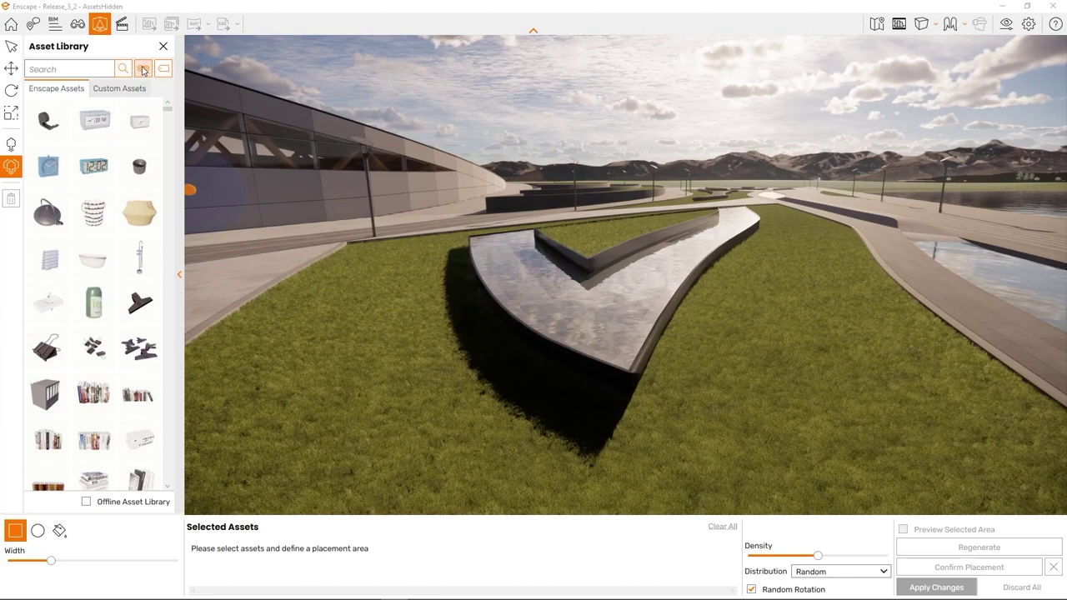
- From Vegetation, add Bush 1, Bush 3, Bush 4, another shrub and an ornamental grass
click(144, 70)
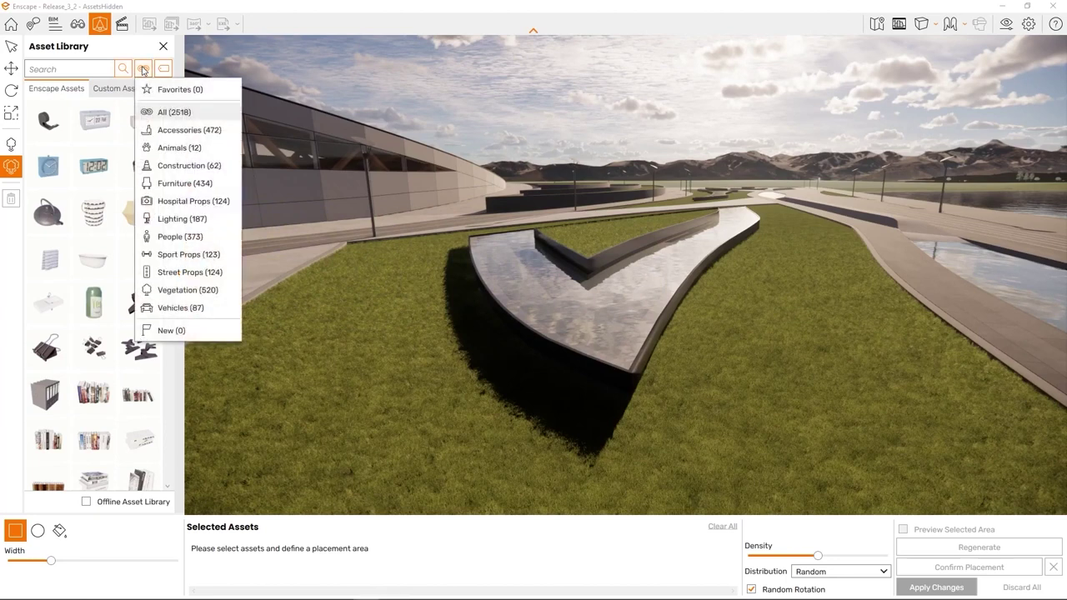
click(185, 292)
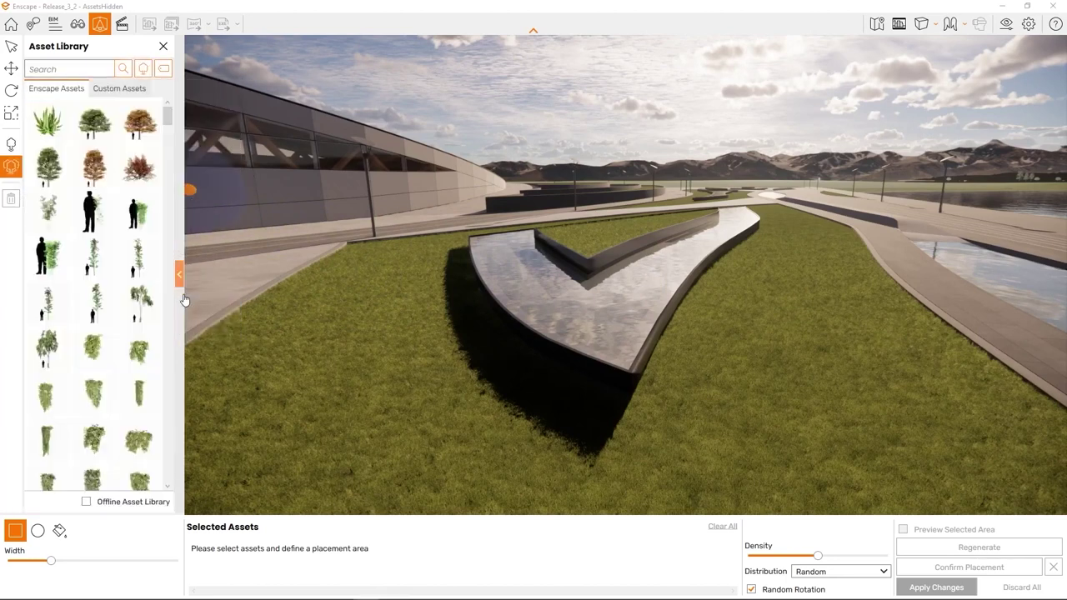
scroll(138, 300, down, 6)
scroll(104, 349, down, 1)
click(104, 353)
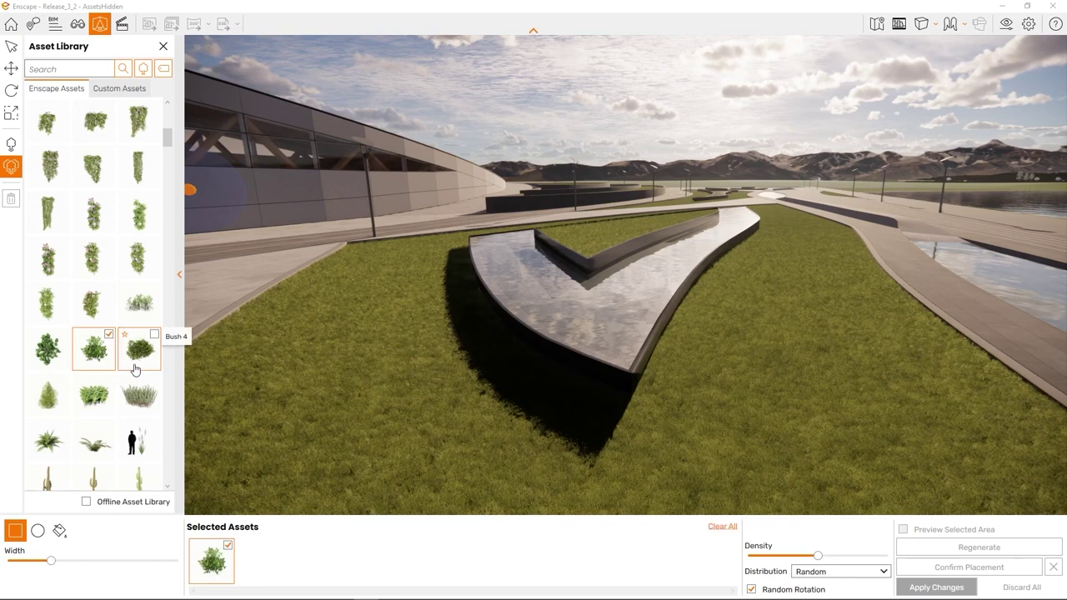
click(136, 370)
click(47, 365)
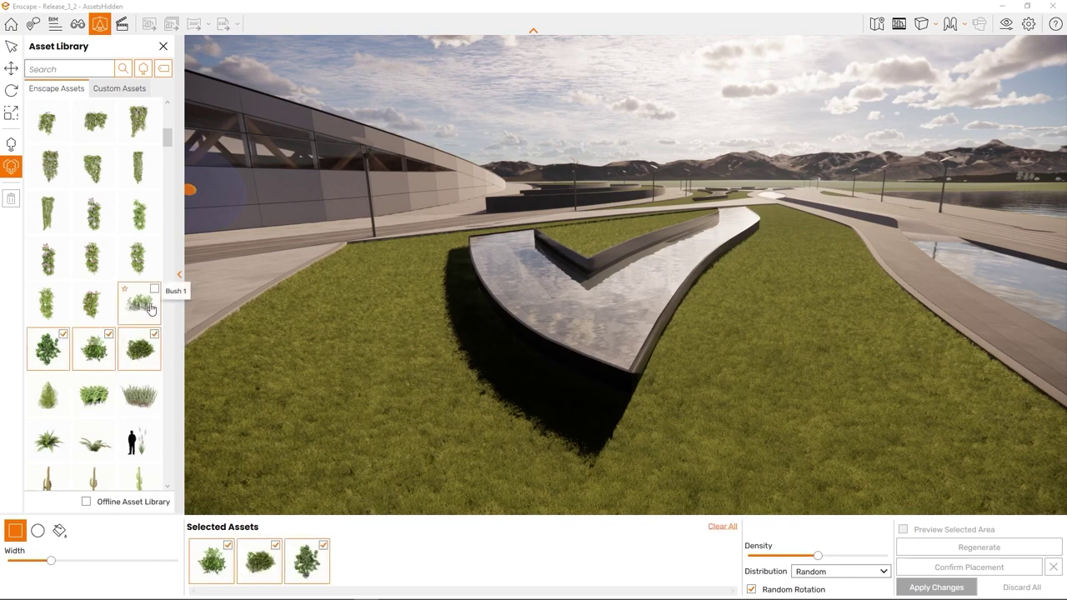
click(150, 309)
click(140, 395)
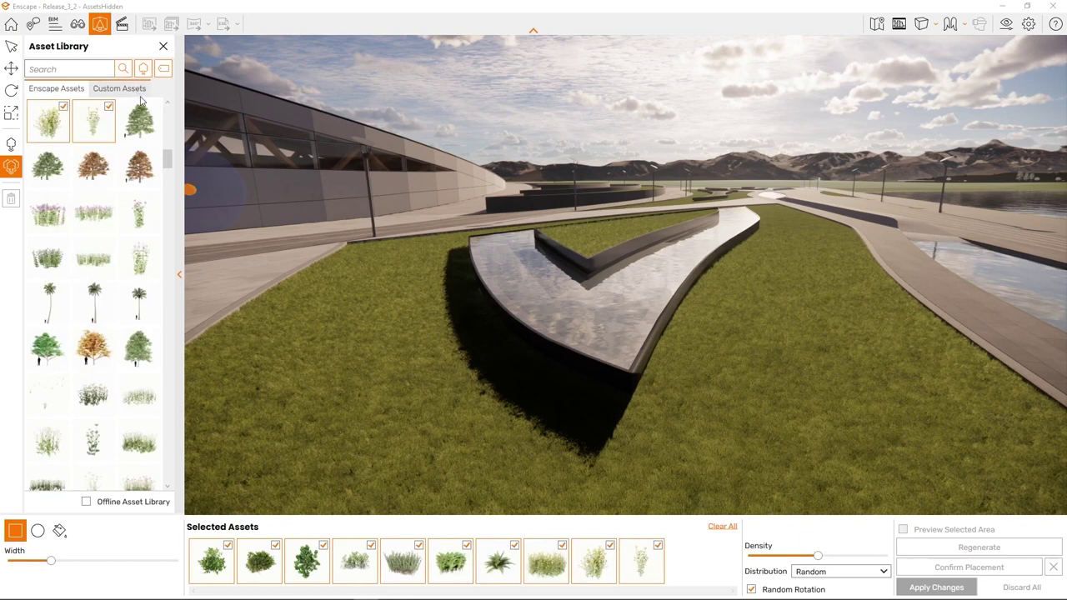
- From Custom Assets, add Feathertop Grass 04, Feathertop Grass 02 and another feathertop grass
click(119, 88)
scroll(100, 225, down, 5)
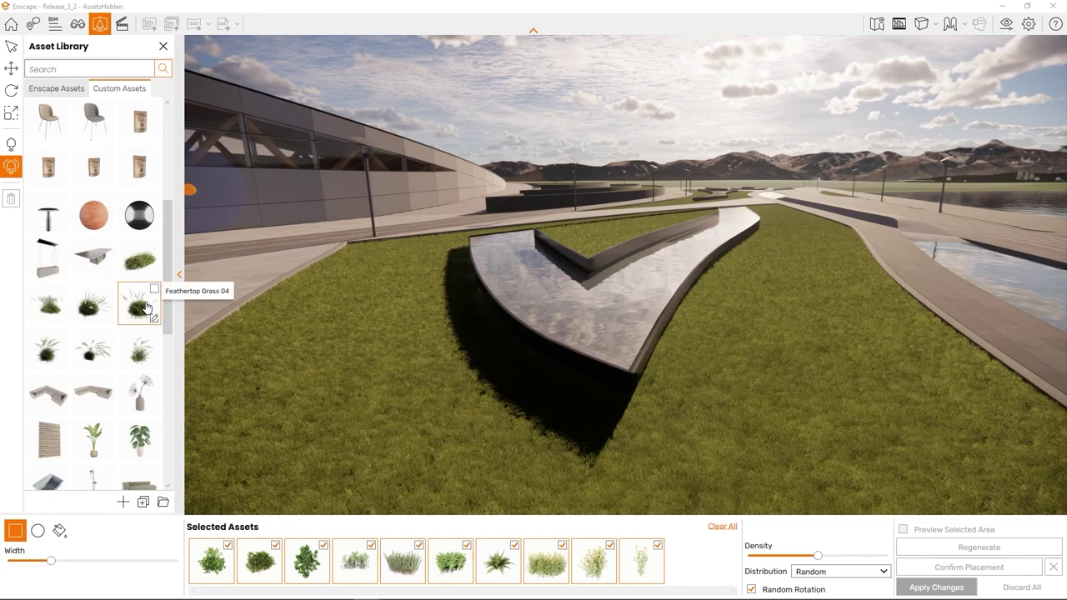
click(146, 308)
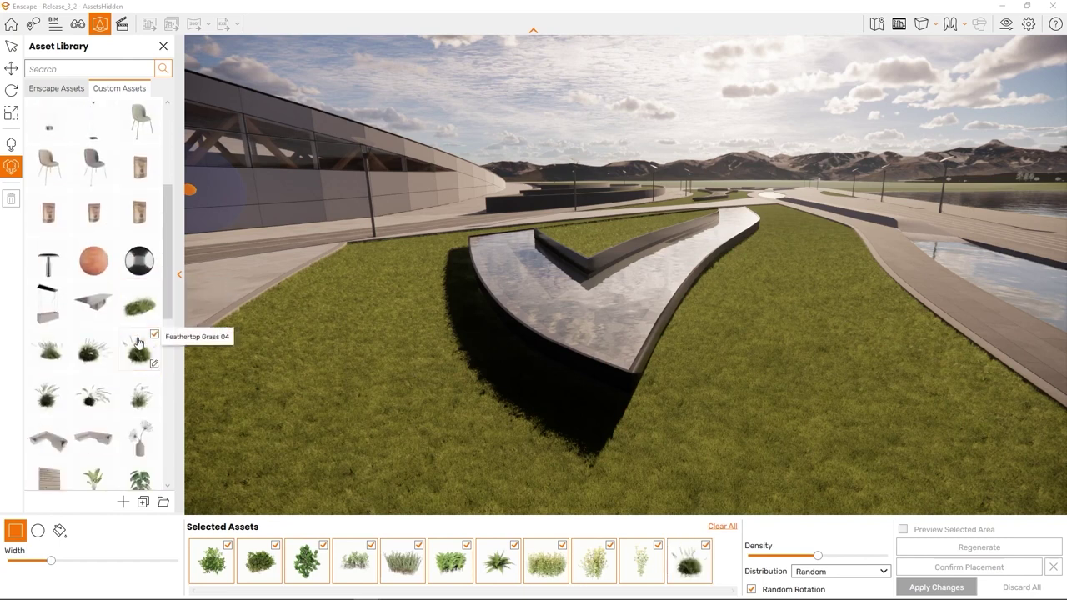
click(56, 356)
click(90, 356)
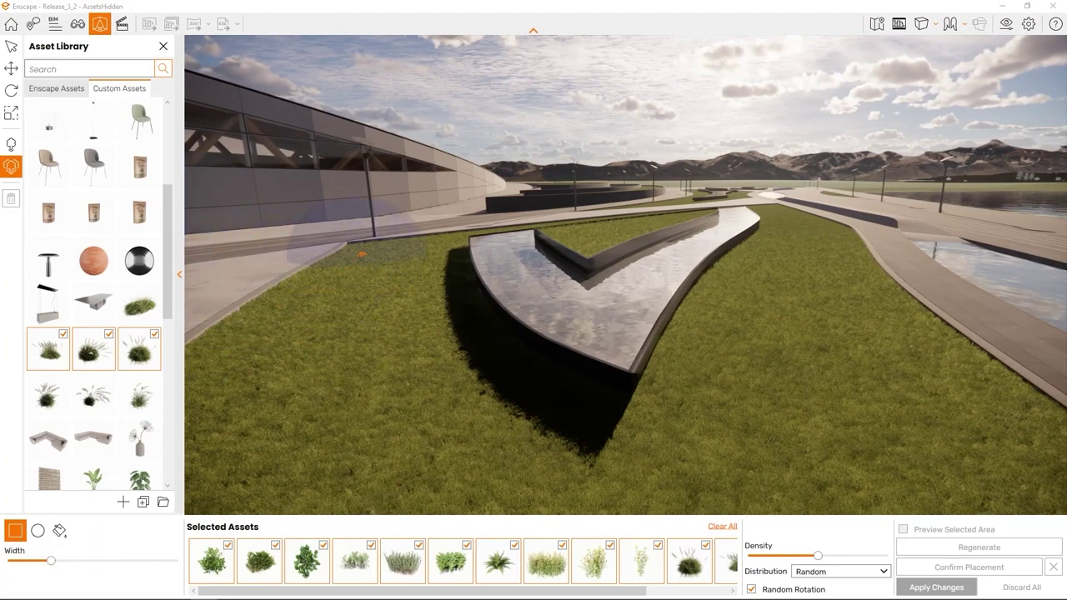
- Draw a rectangular placement area on the lawn, then widen and reshape it with its handles
mouse_move(361, 254)
mouse_down()
mouse_move(416, 382)
mouse_move(618, 450)
mouse_move(560, 467)
mouse_move(520, 498)
mouse_up()
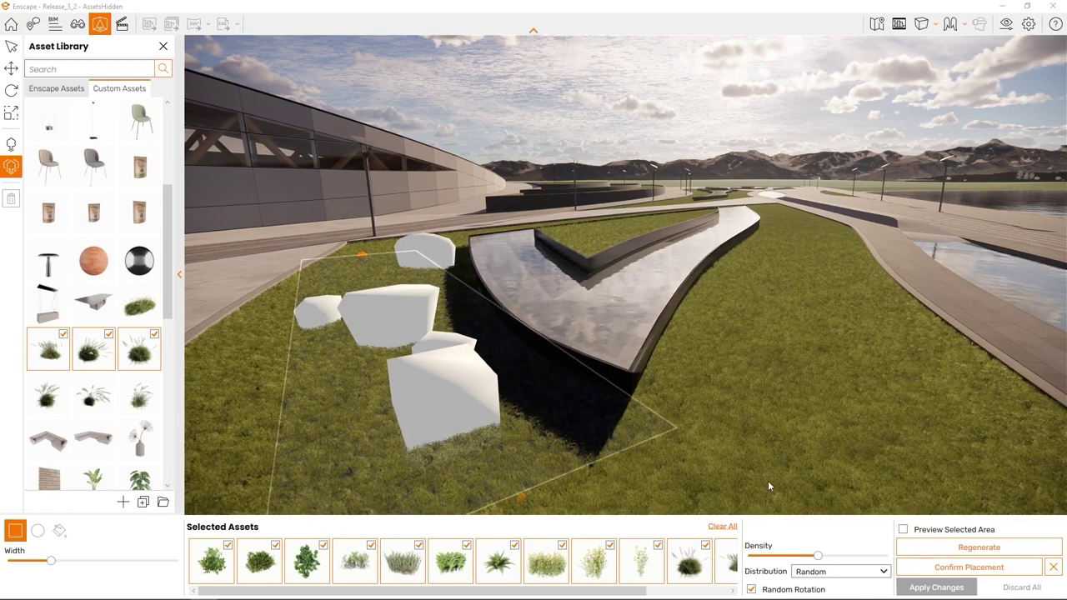
right_drag(699, 448, 699, 449)
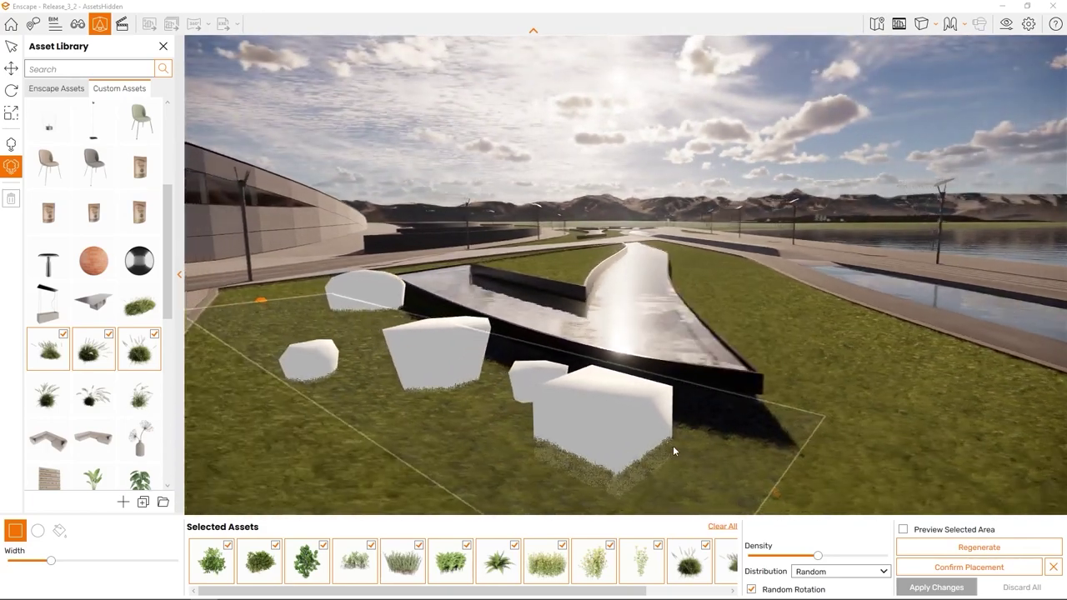
scroll(673, 455, down, 3)
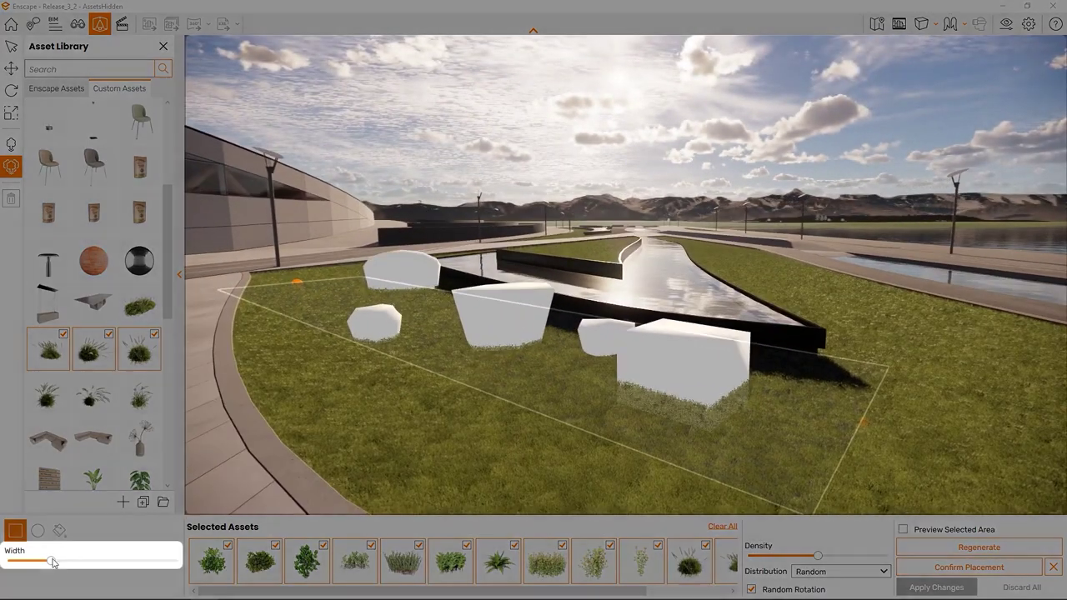
drag(52, 563, 94, 564)
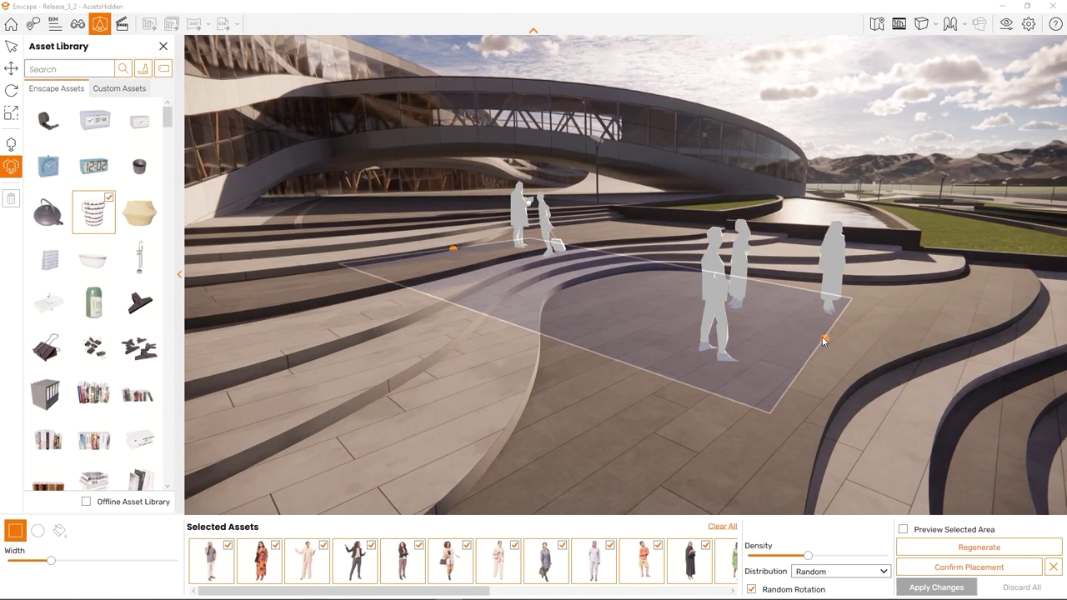
drag(822, 335, 883, 333)
drag(451, 248, 503, 362)
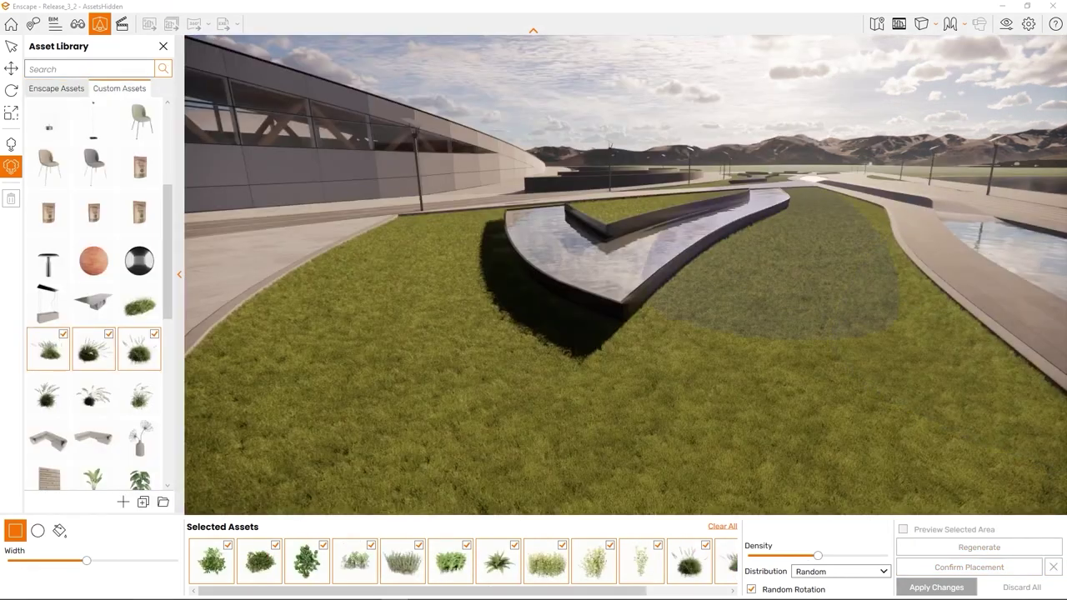
- Draw a circular scatter area on the grass beside the water channel for the plants
click(37, 532)
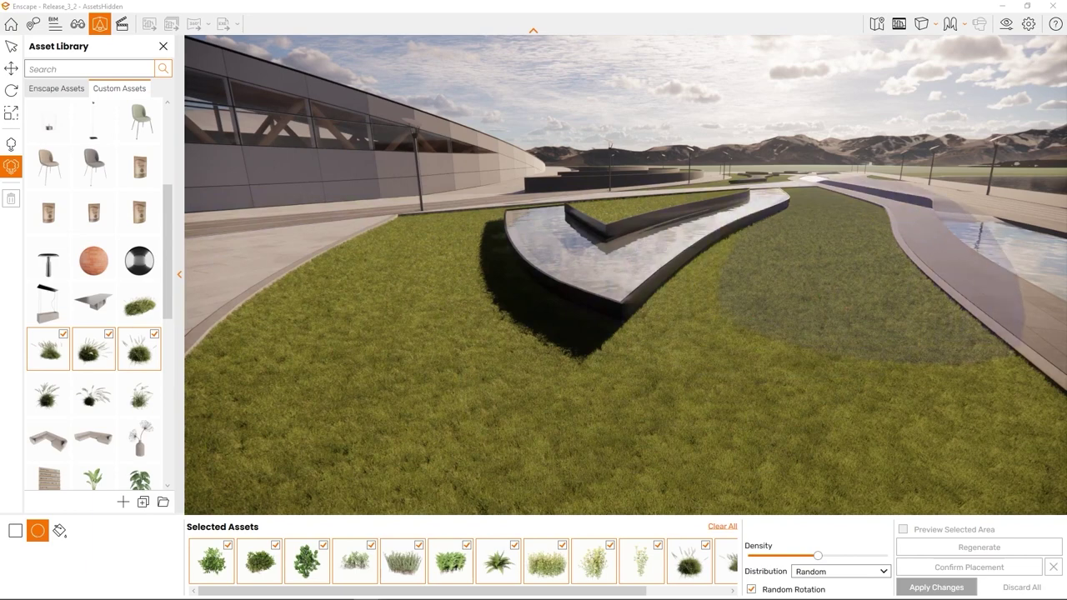
drag(847, 310, 616, 456)
scroll(690, 441, down, 5)
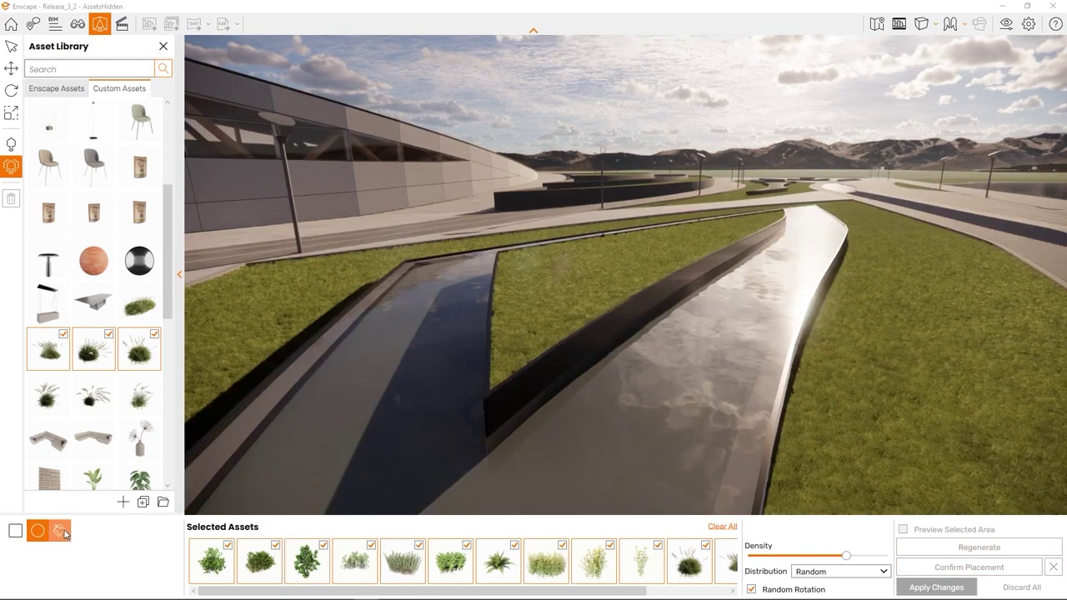
- Fill the planter's grass strip with the plants at higher density, with Preview Selected Area on
click(59, 530)
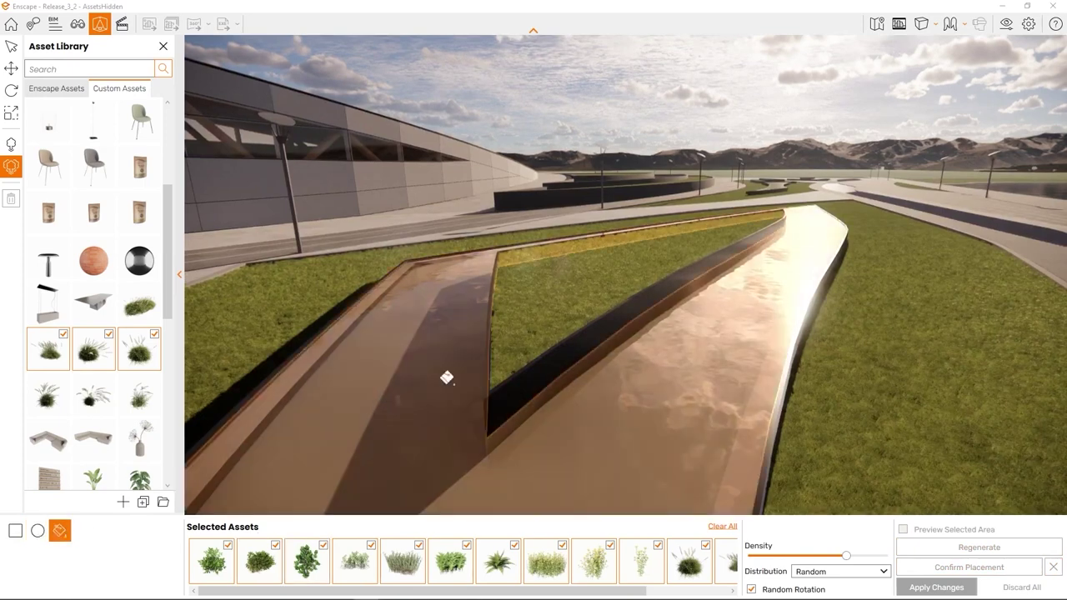
click(541, 308)
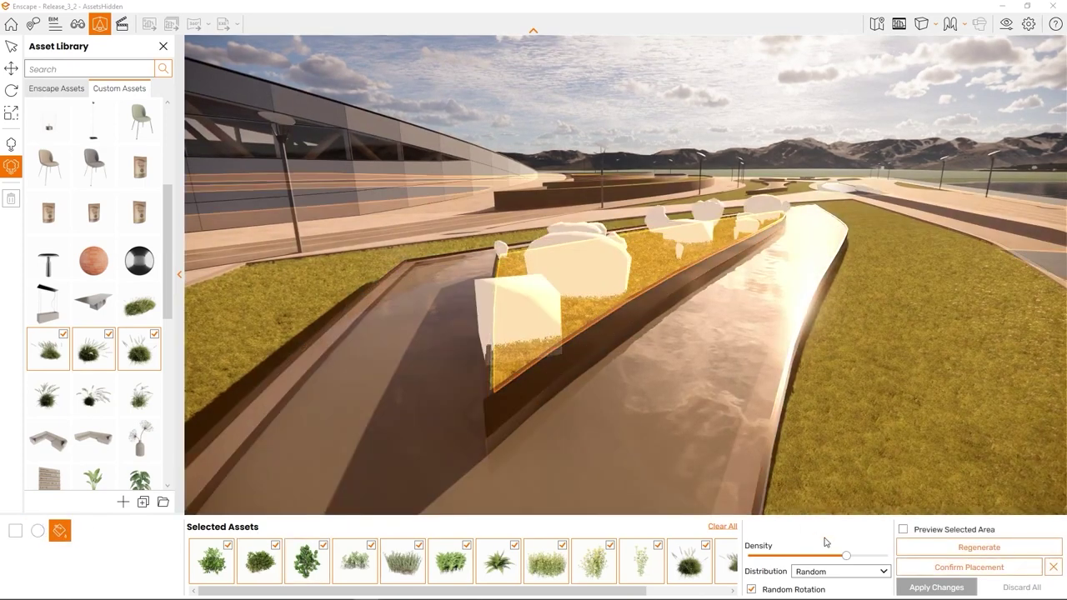
drag(846, 555, 869, 564)
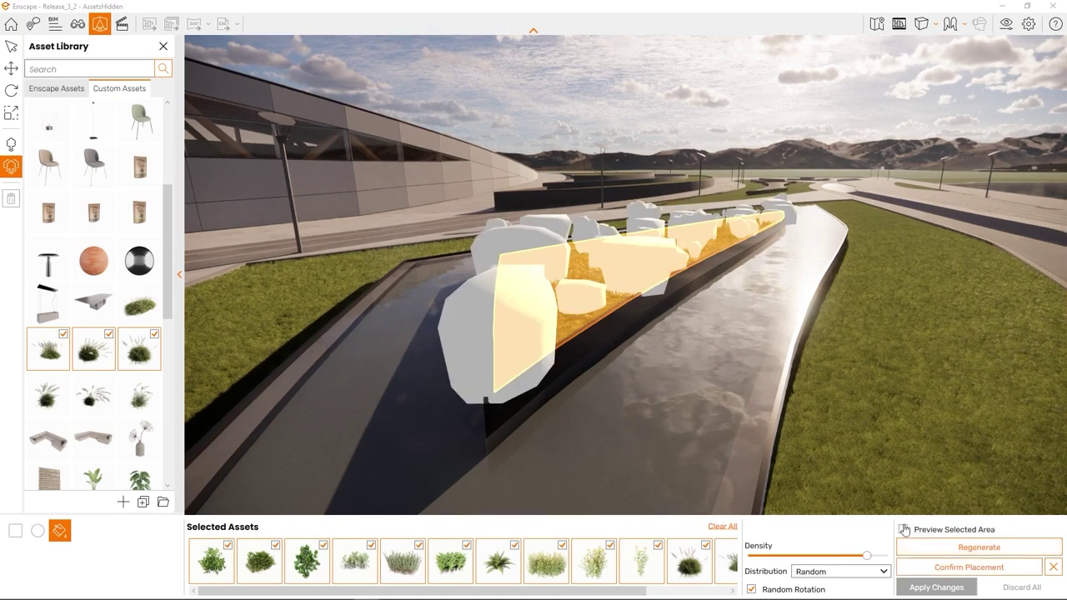
click(904, 530)
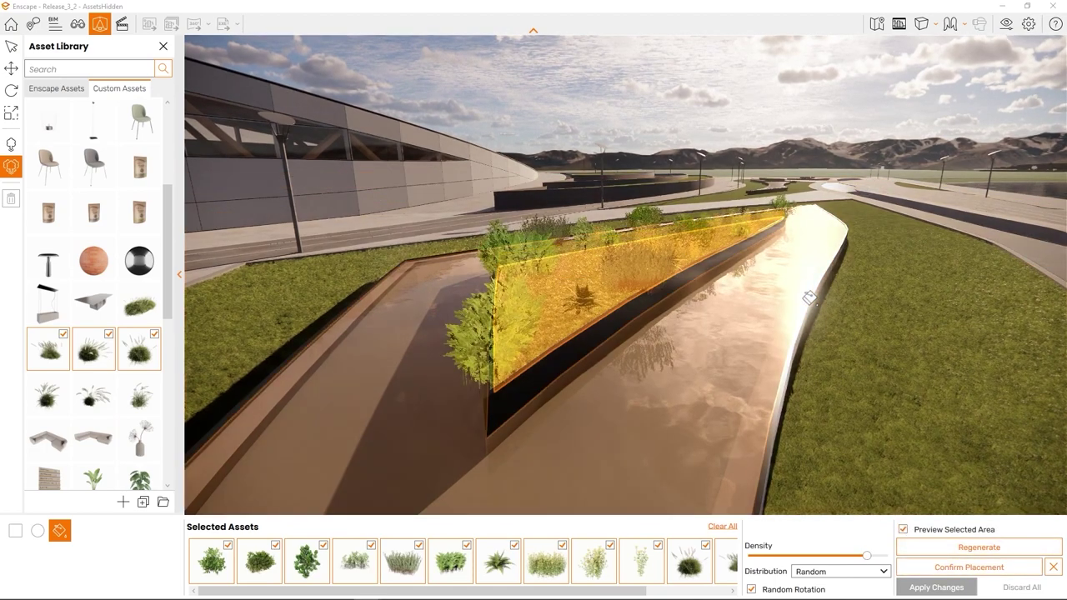
key(Return)
- Draw a rectangle on the plaza for the people and lower the Density slider for a sparser crowd
right_drag(887, 378, 955, 386)
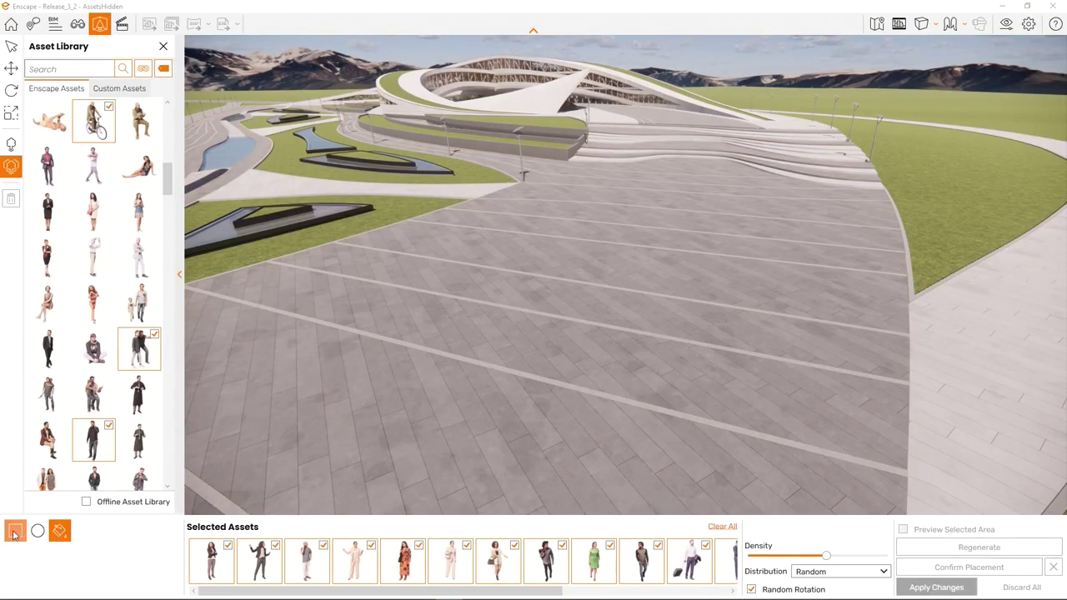
click(15, 531)
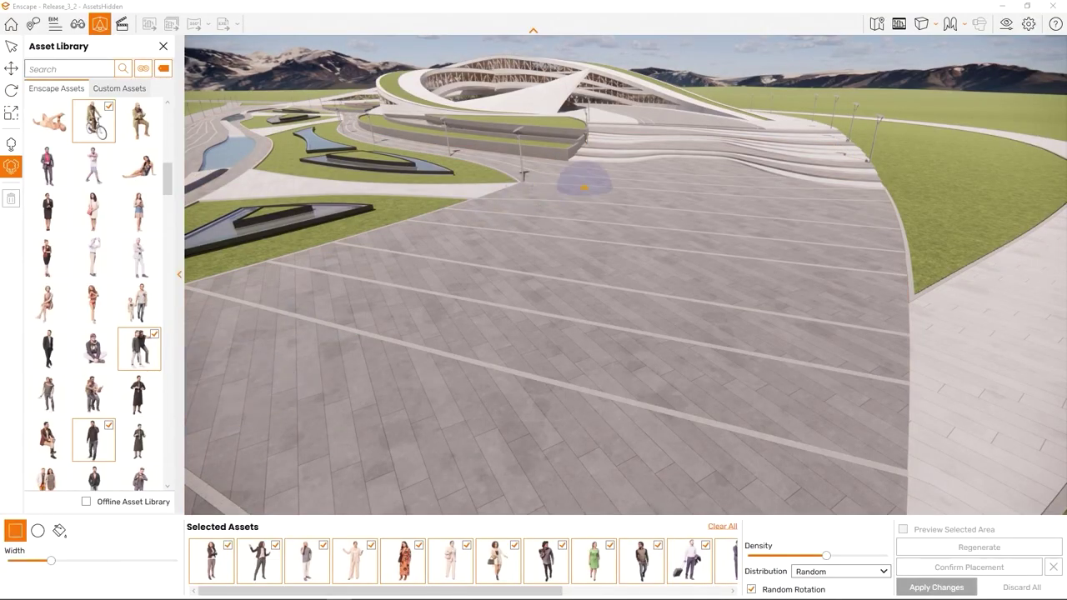
mouse_move(696, 156)
mouse_down()
mouse_move(574, 309)
mouse_move(459, 419)
mouse_move(388, 394)
mouse_up()
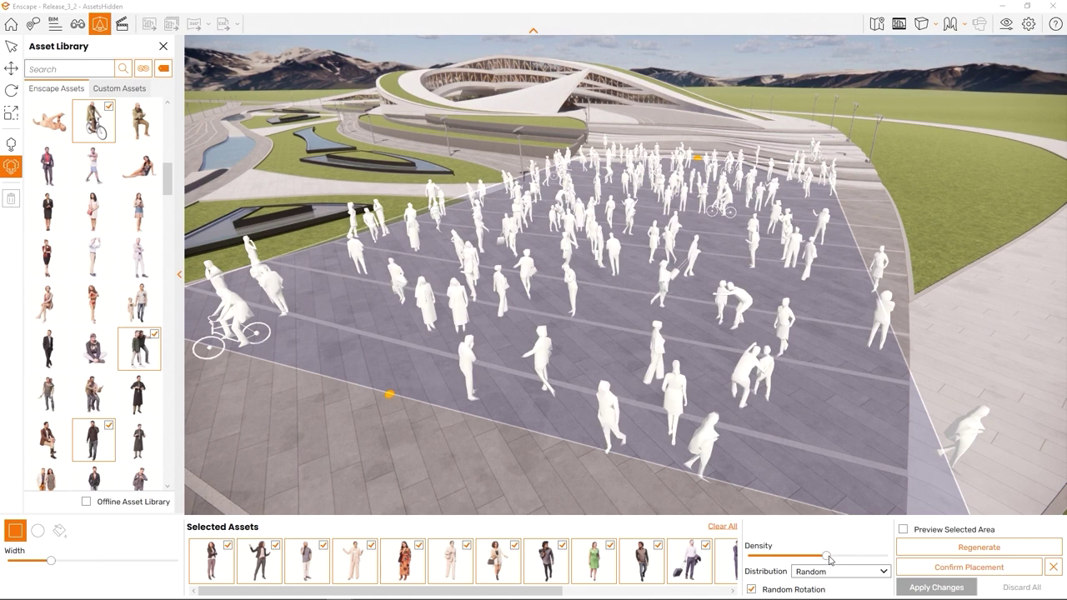
drag(819, 559, 852, 558)
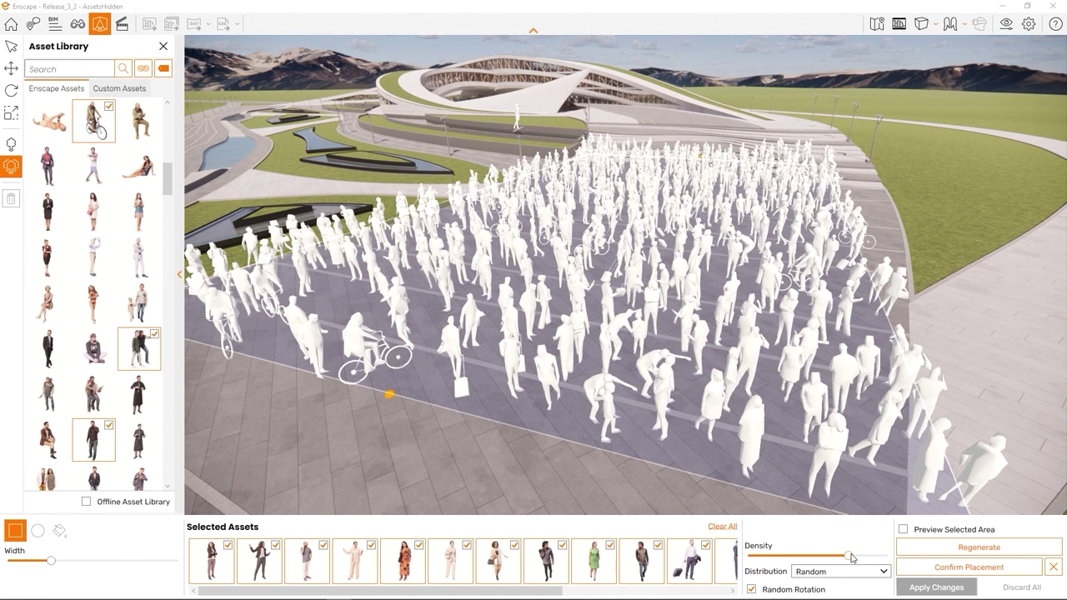
drag(848, 555, 821, 555)
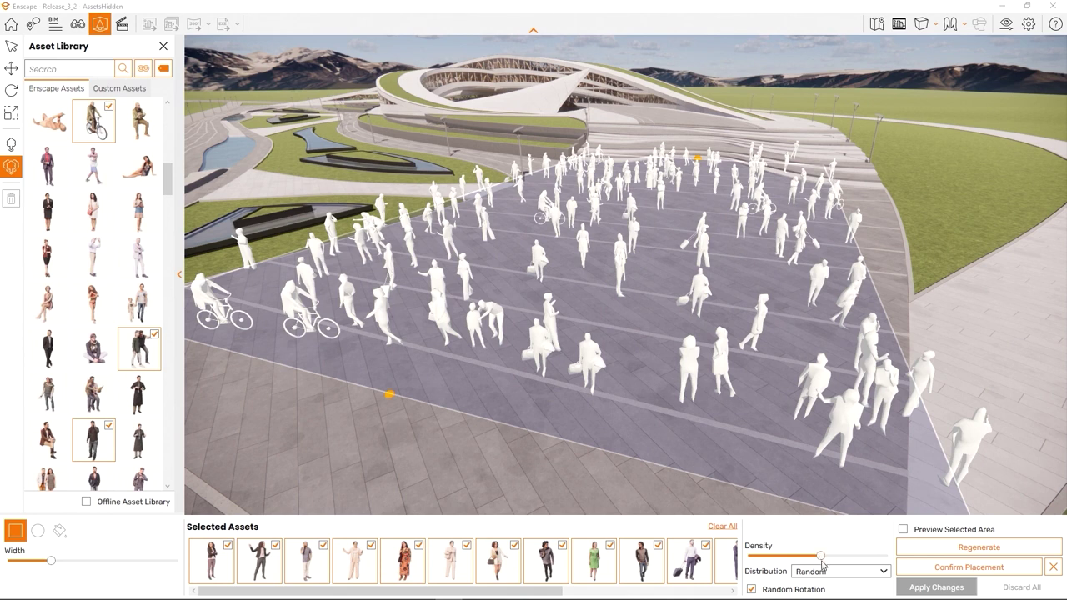
- Try Jitter distribution for the crowd, look it over, then switch to Uniform rows
click(864, 575)
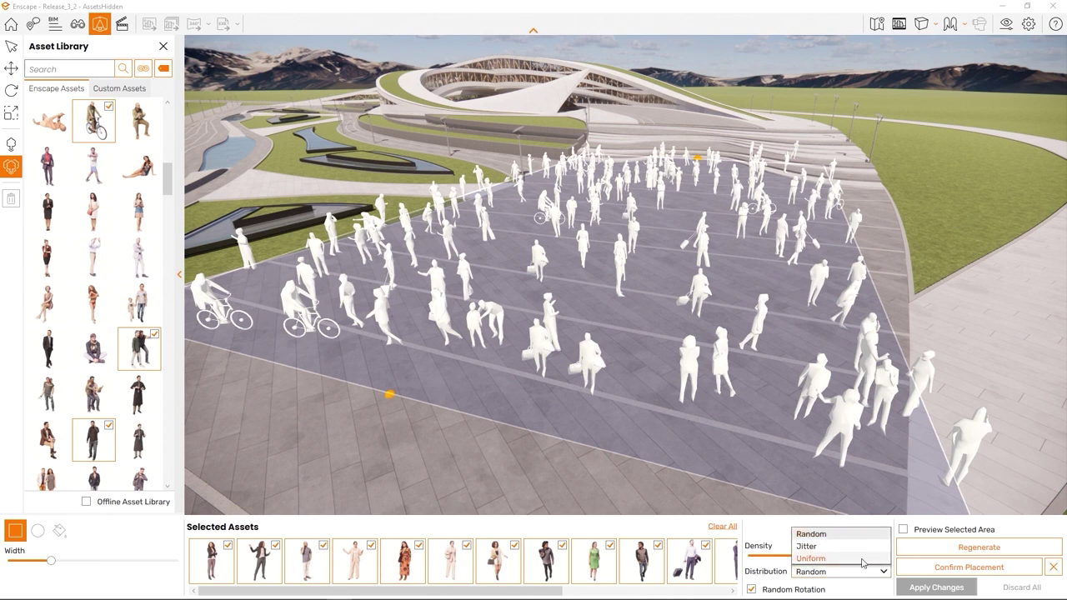
click(854, 546)
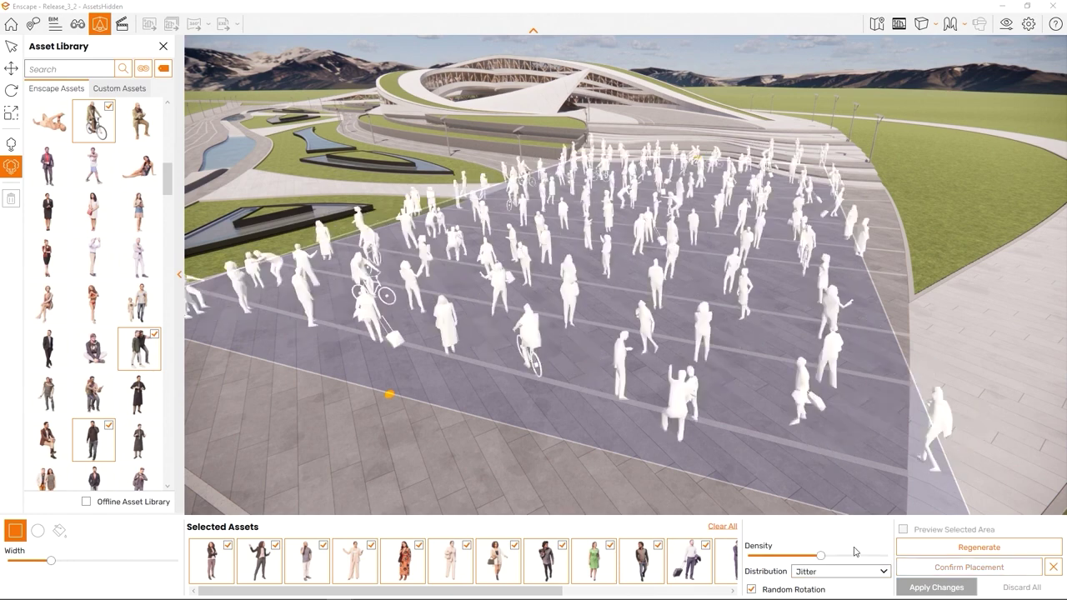
drag(842, 360, 844, 380)
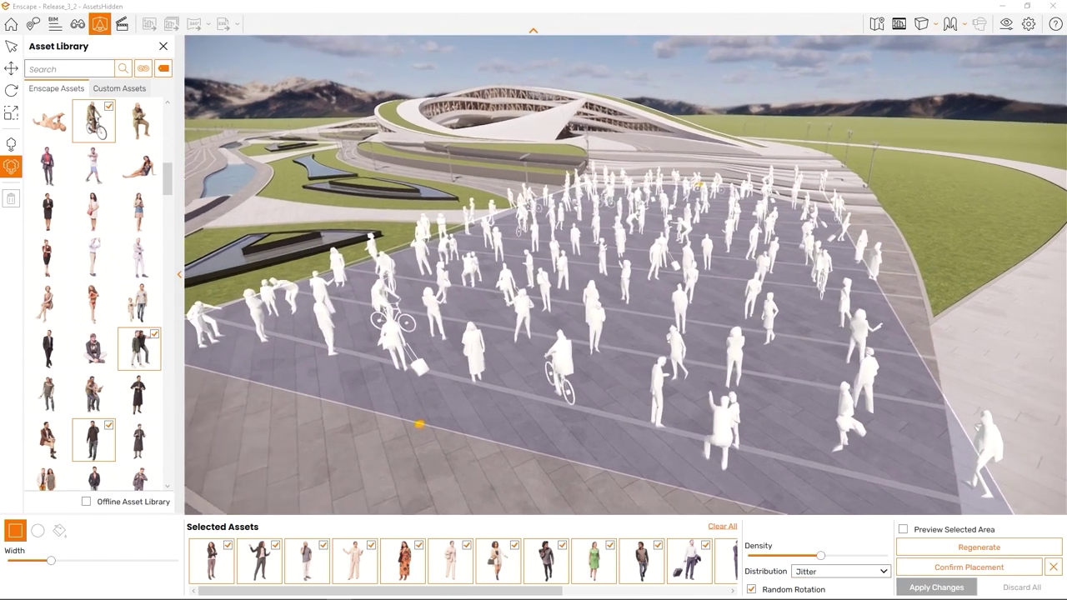
key(w)
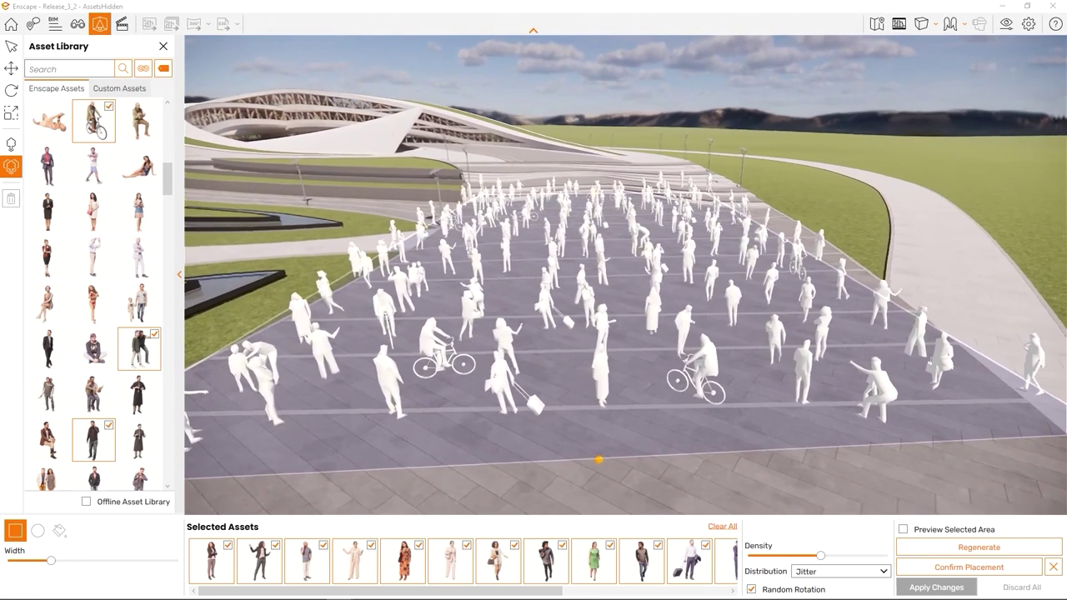
key(w)
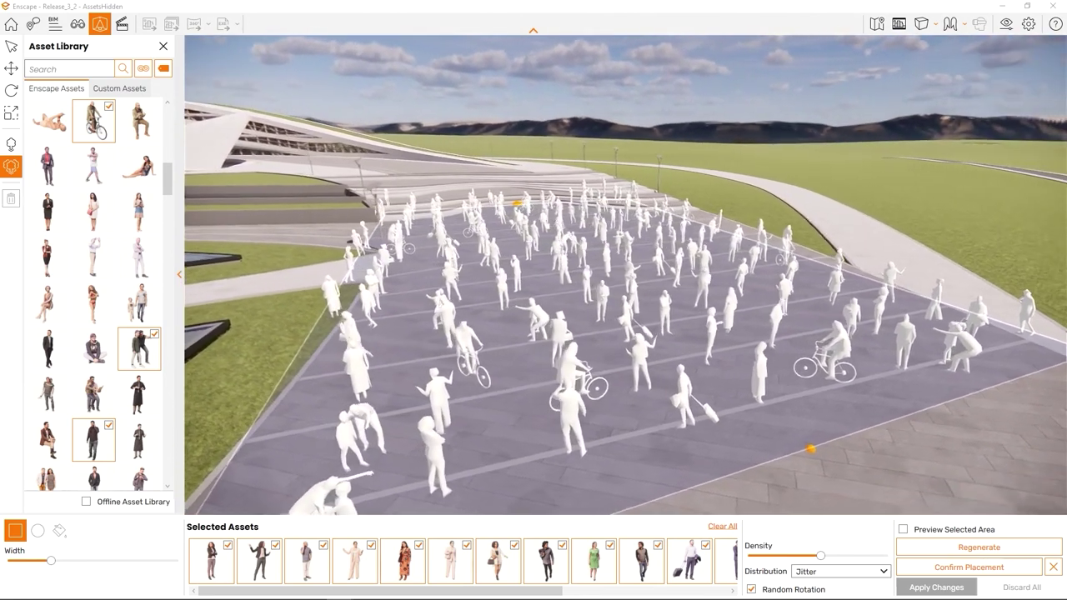
key(a)
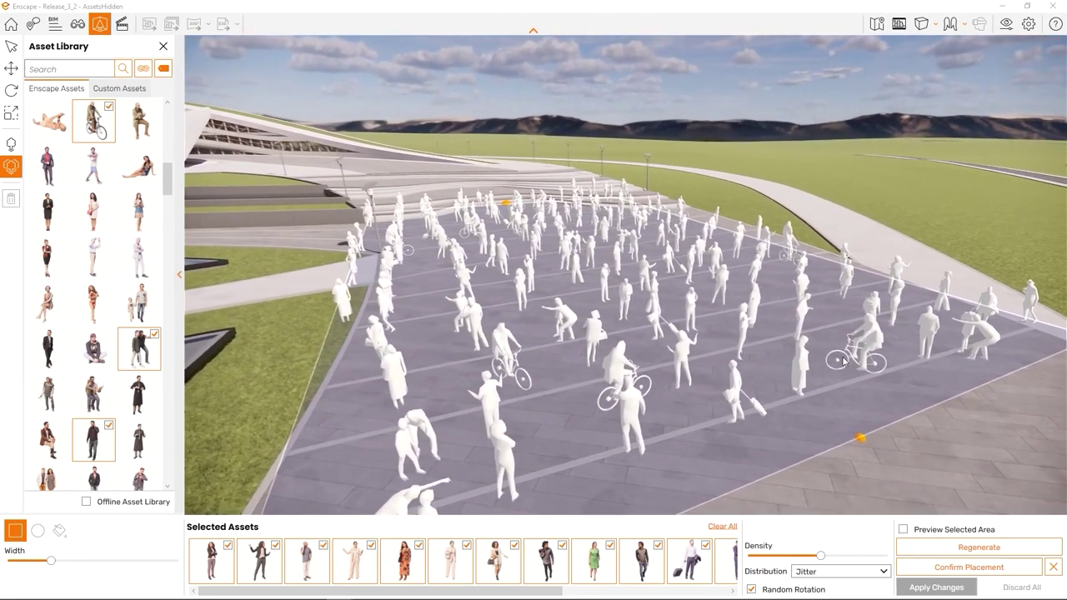
click(851, 572)
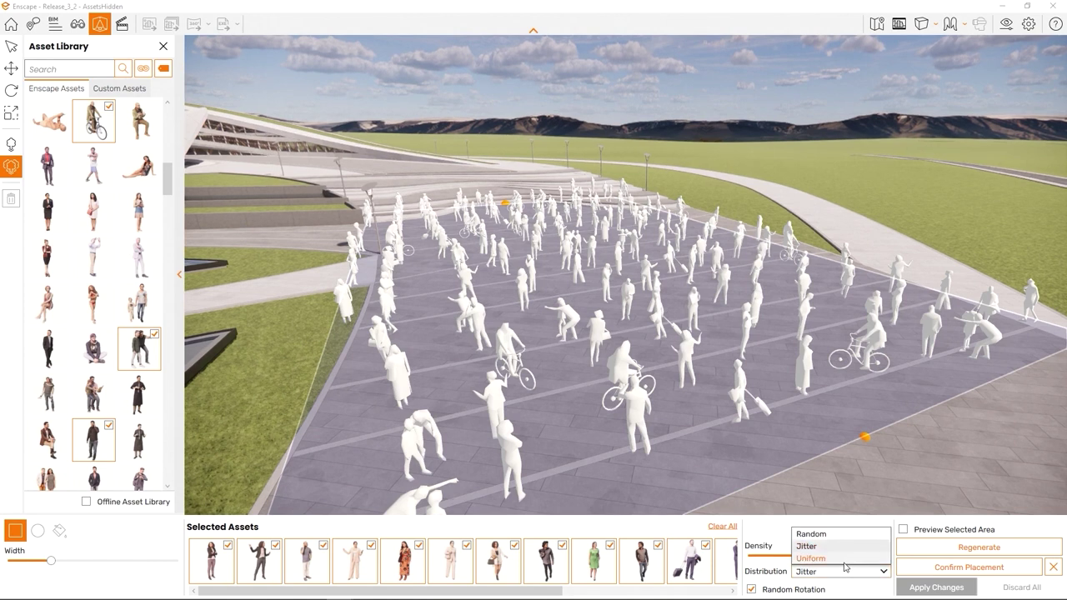
click(845, 560)
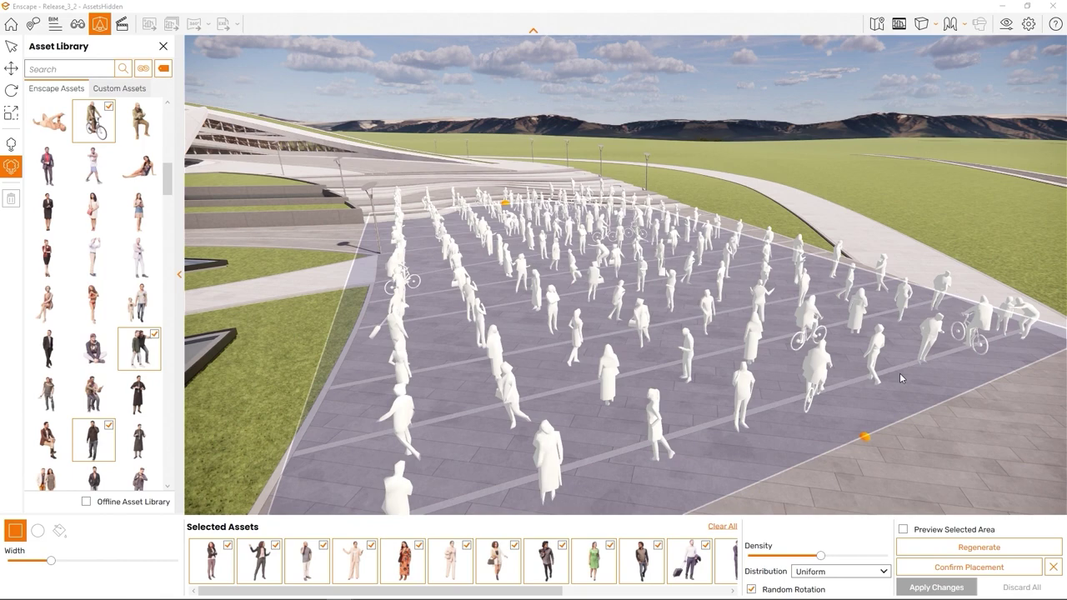
- Untick Random Rotation so the plaza people all face the same direction
key(w)
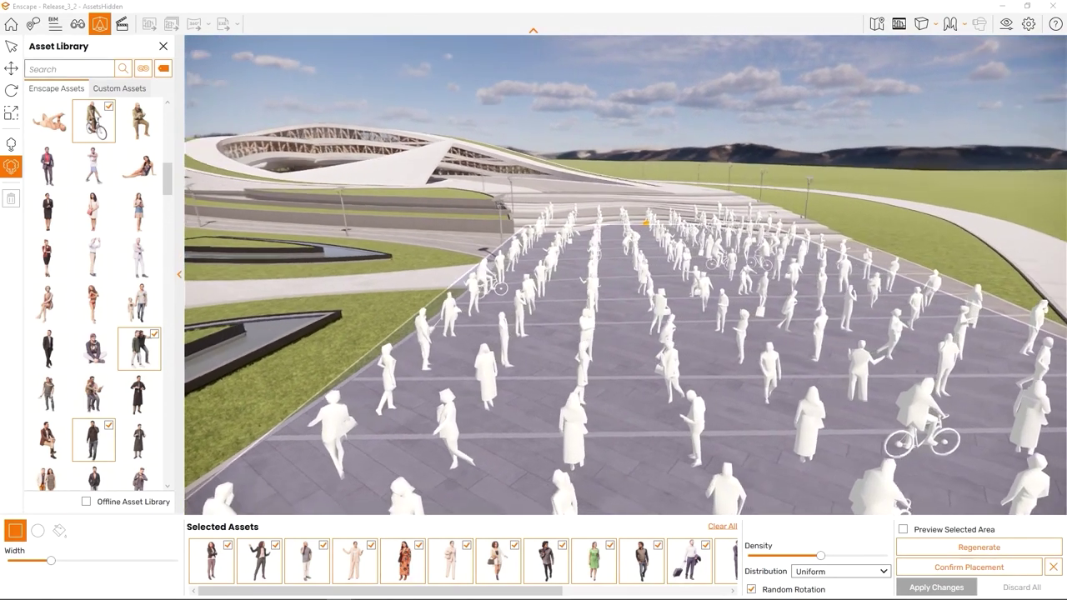
right_drag(647, 222, 476, 409)
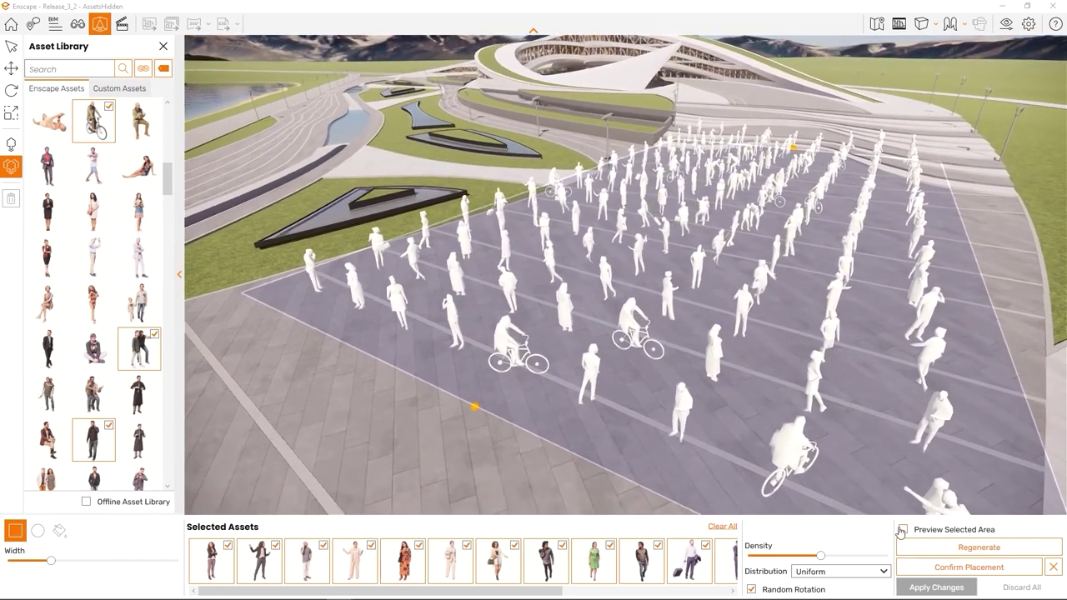
click(817, 590)
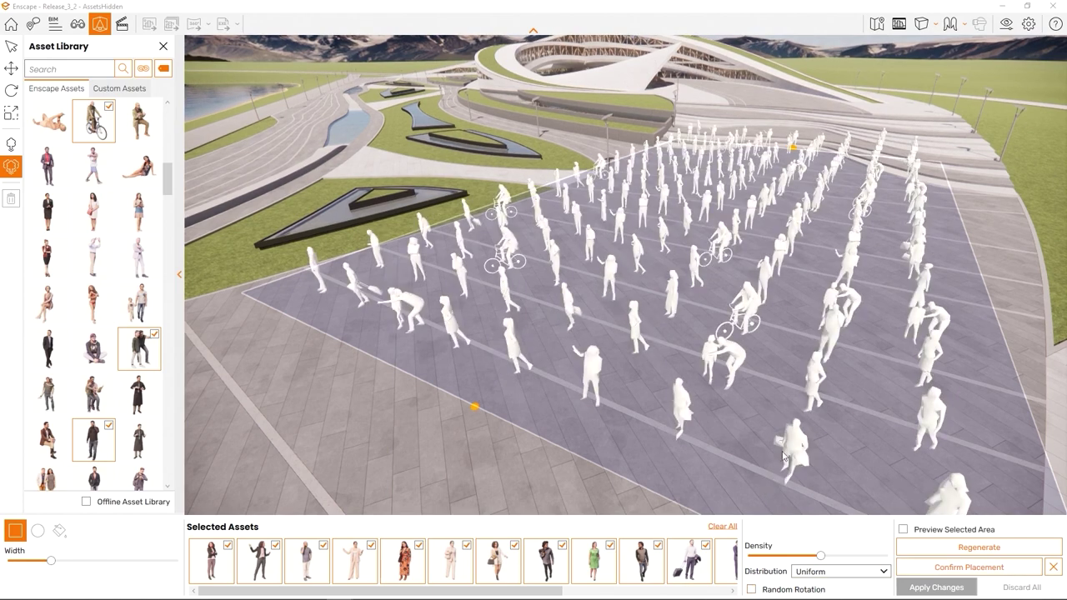
right_drag(779, 442, 899, 520)
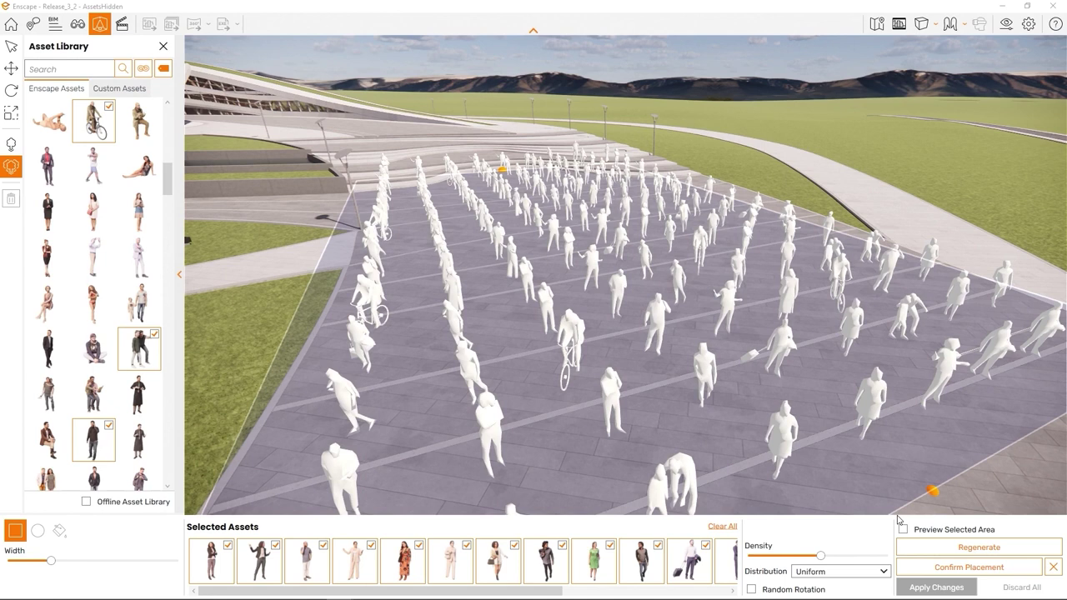
- Preview the crowd textured, regenerate its arrangement, and confirm the people's placement
click(902, 530)
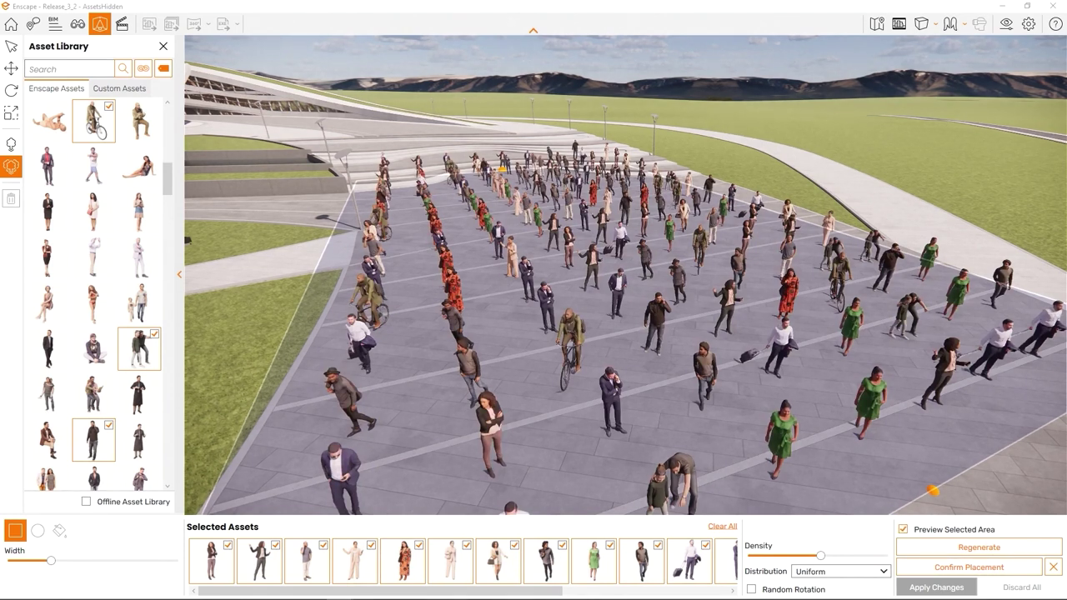
click(955, 548)
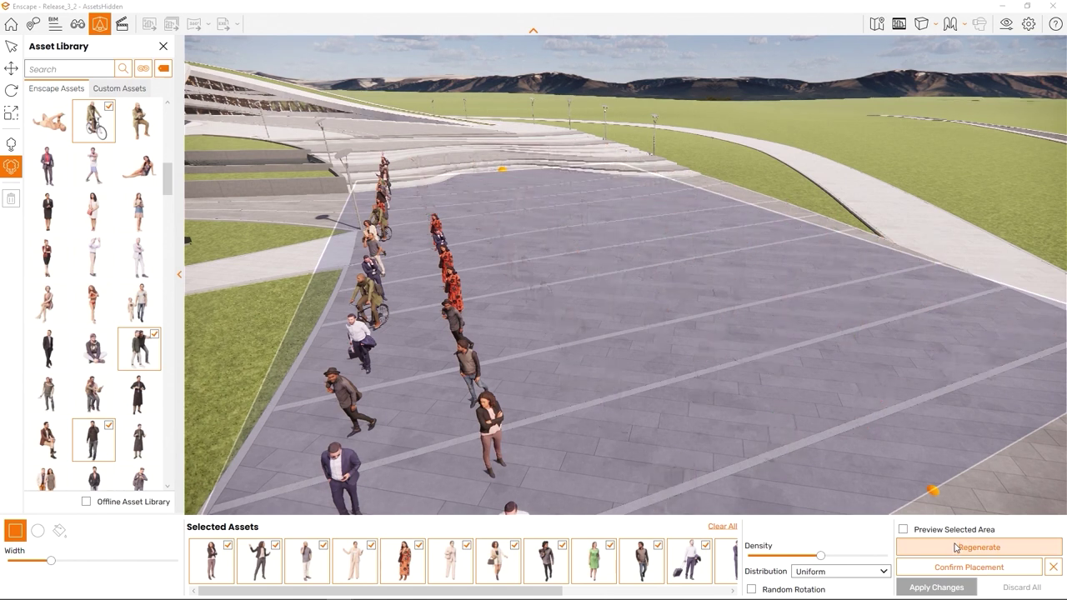
click(902, 529)
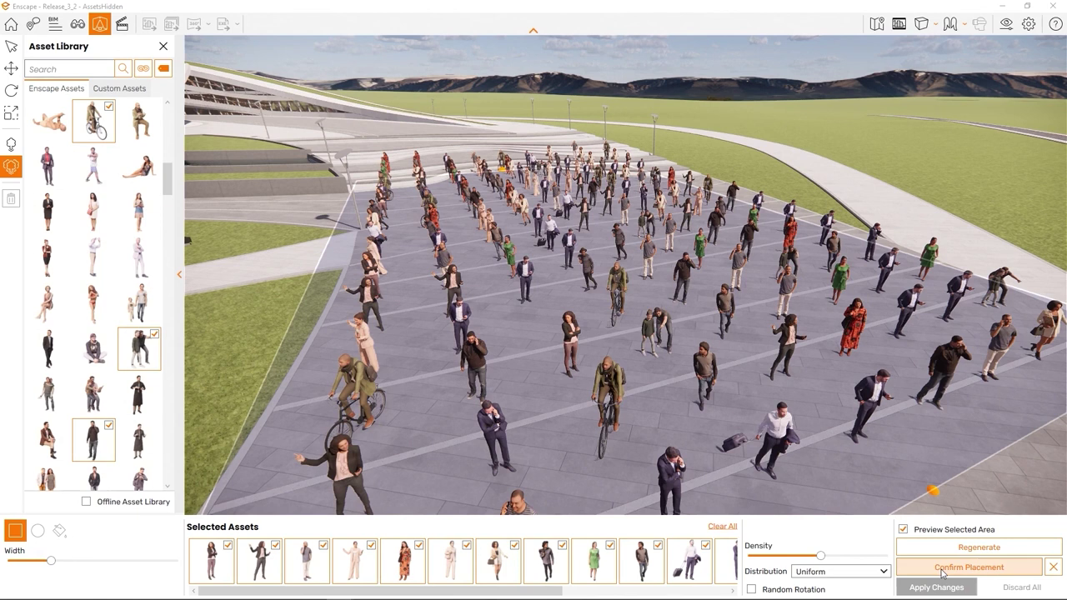
click(942, 572)
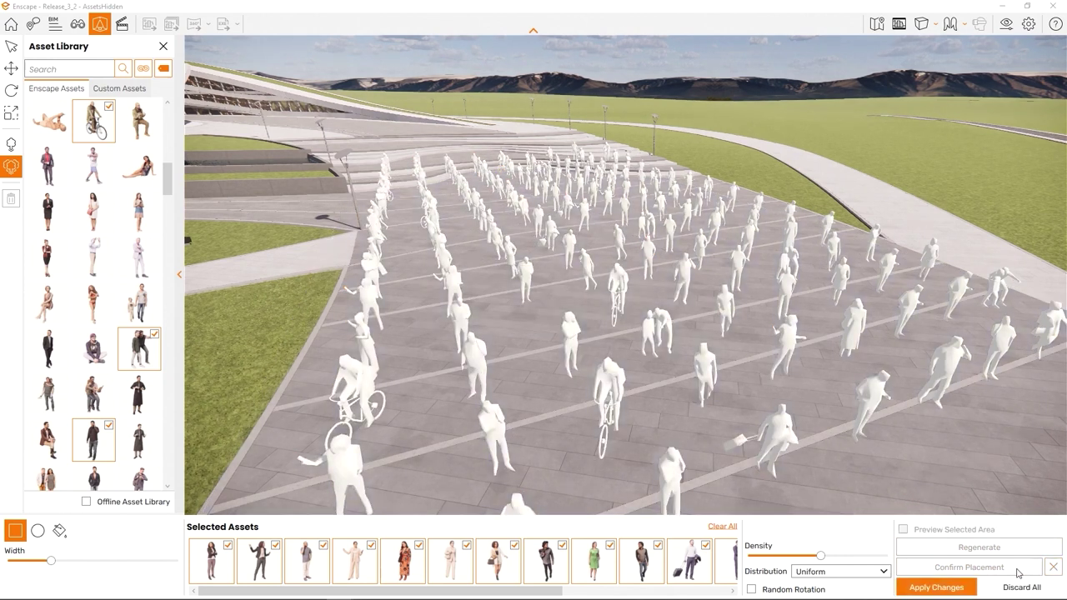
- Apply the placed plaza crowd changes to the model
click(961, 589)
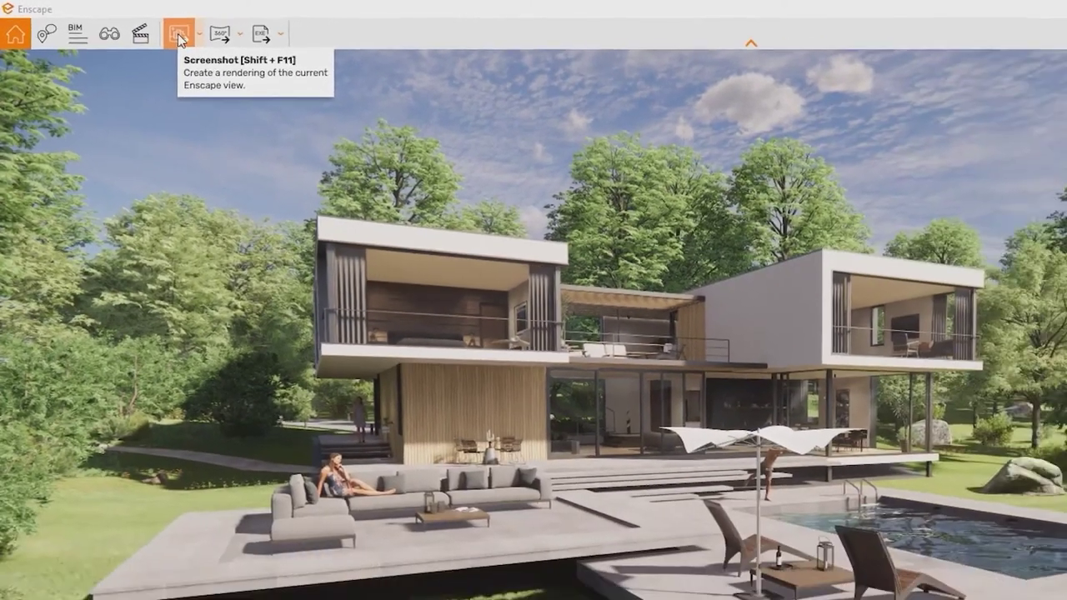
- Render a screenshot of the villa pool-terrace view and save it under the suggested name
click(275, 58)
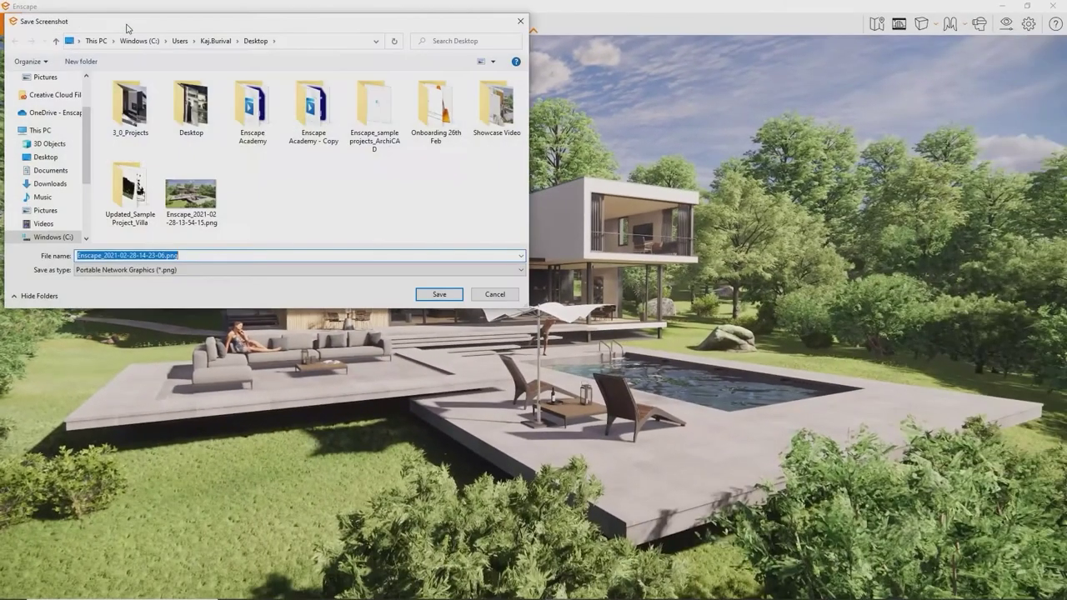
key(Return)
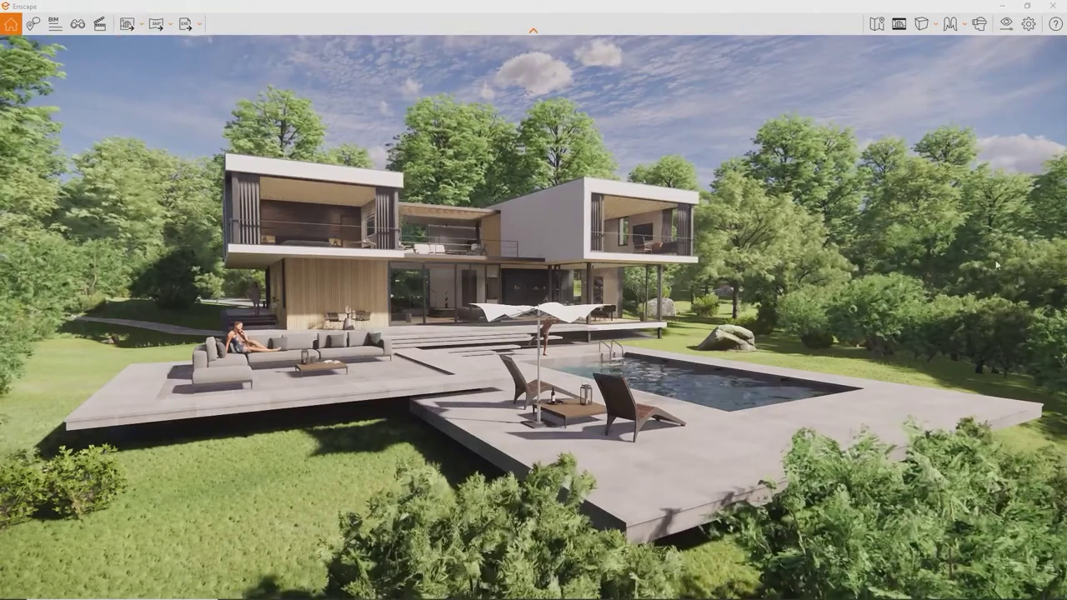
- Browse the Output resolution presets in Visual Settings, briefly choosing Ultra HD
click(1006, 25)
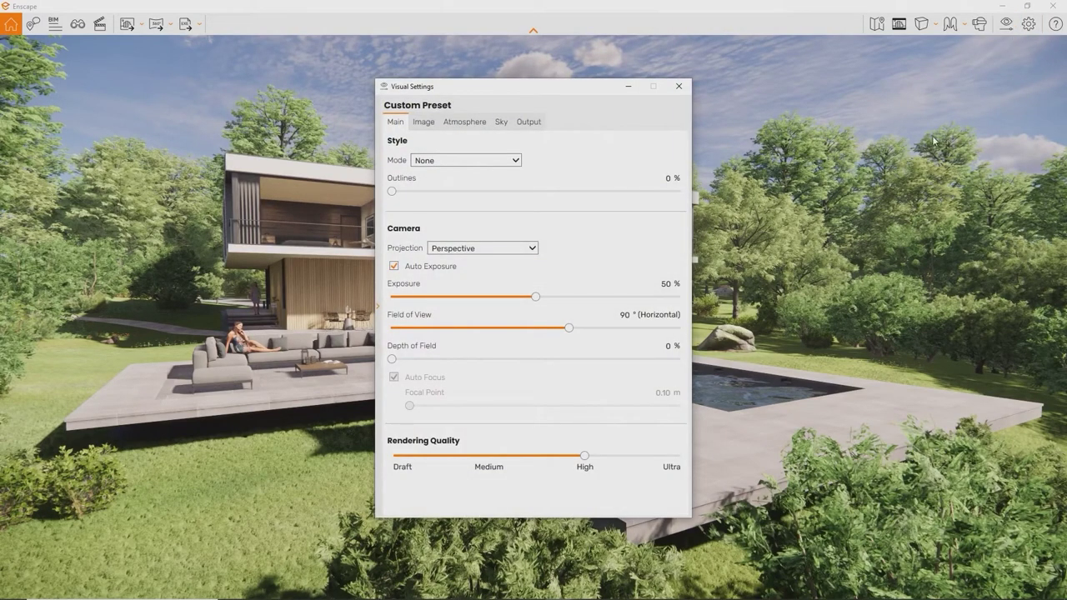
click(539, 127)
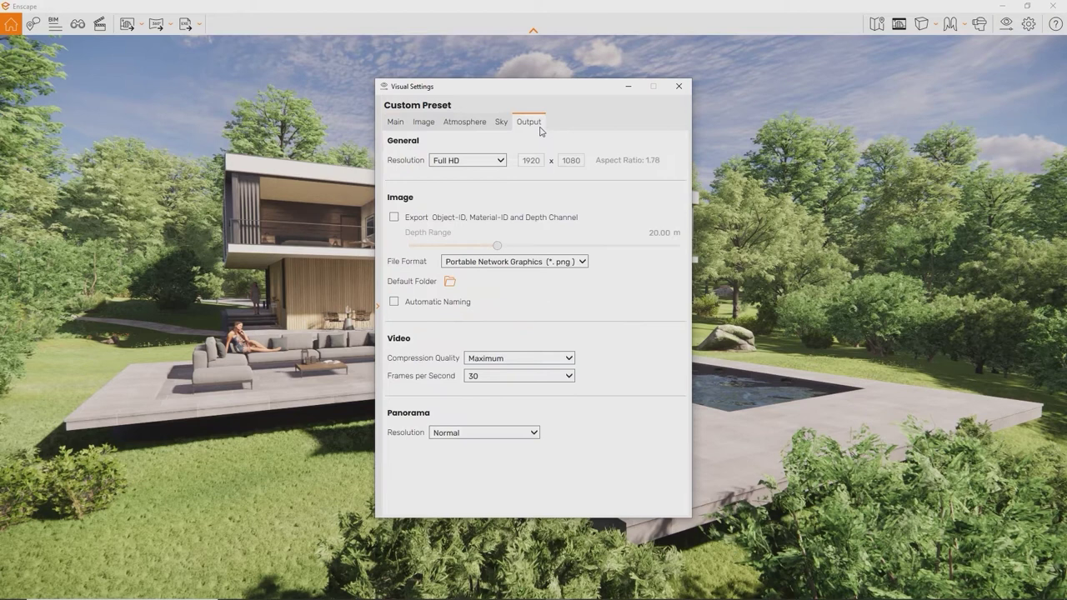
click(500, 161)
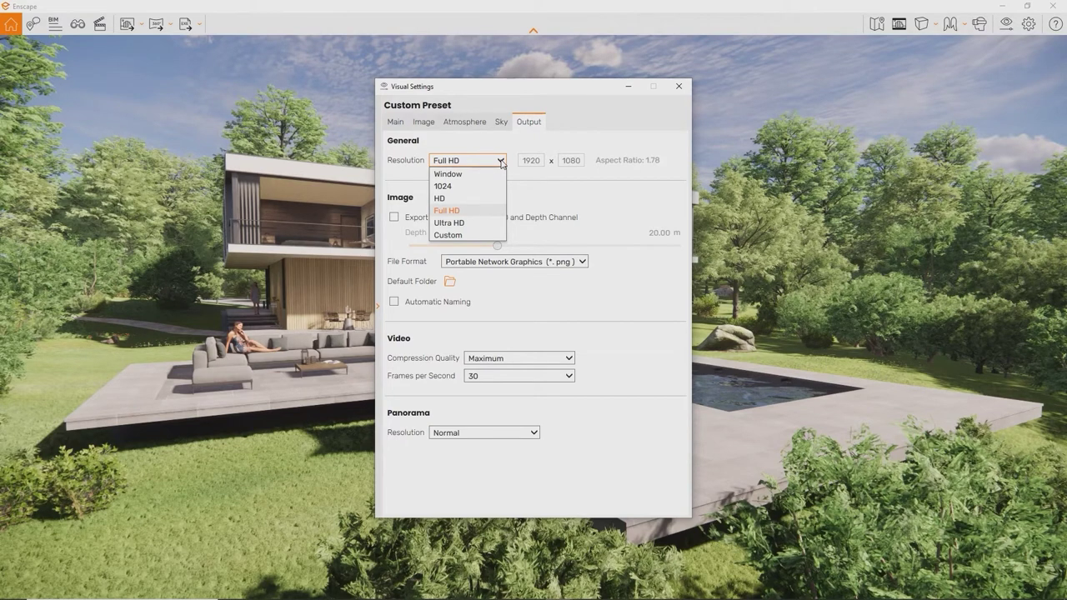
click(500, 161)
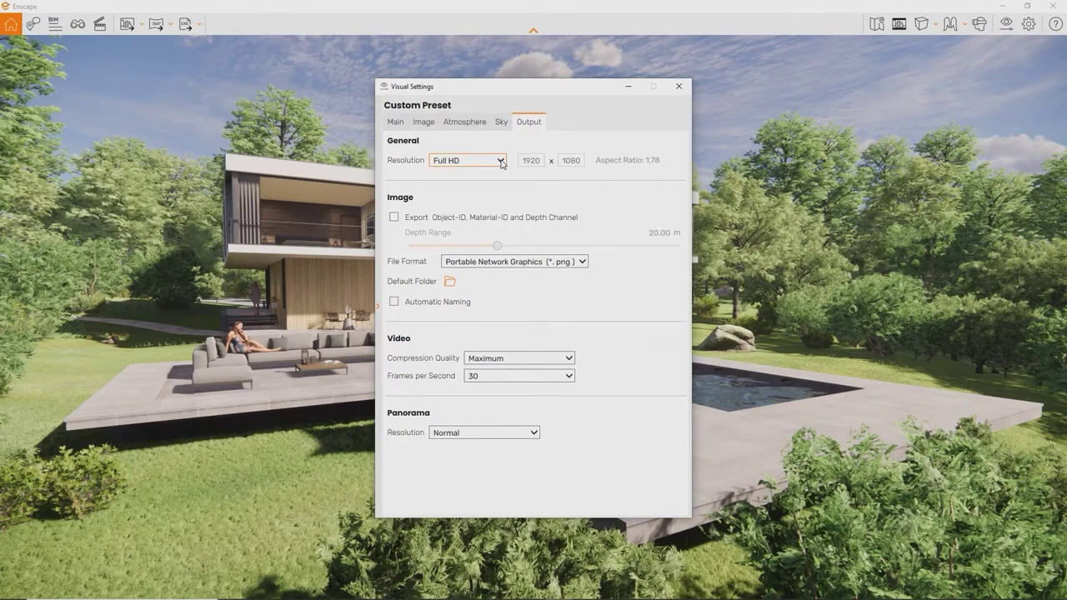
click(501, 160)
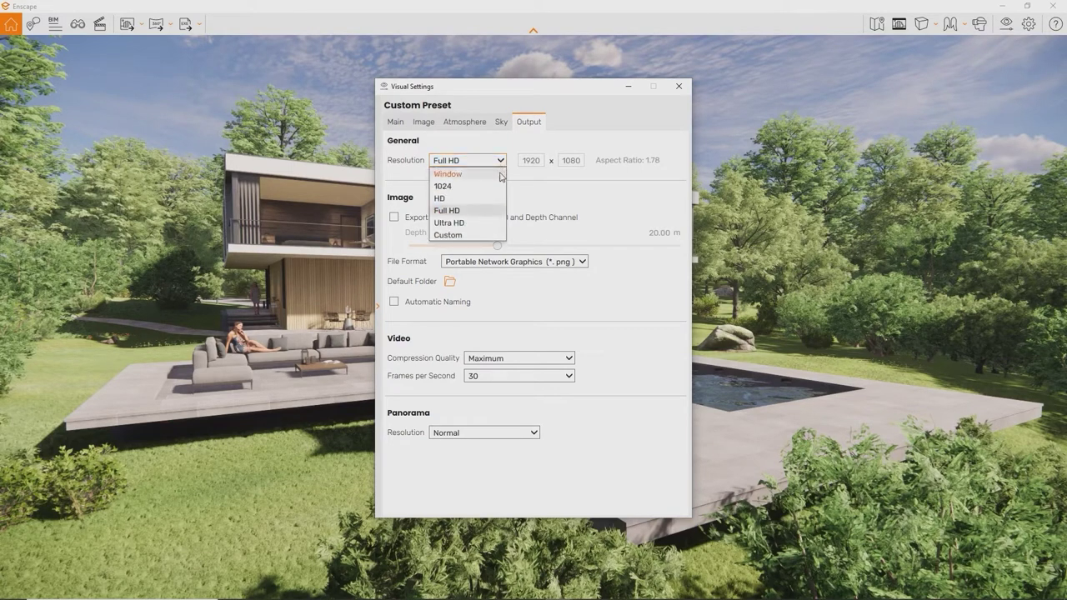
click(493, 229)
- Switch the resolution to Custom with width 1080 for a 1080 × 1080 square
click(501, 161)
click(493, 231)
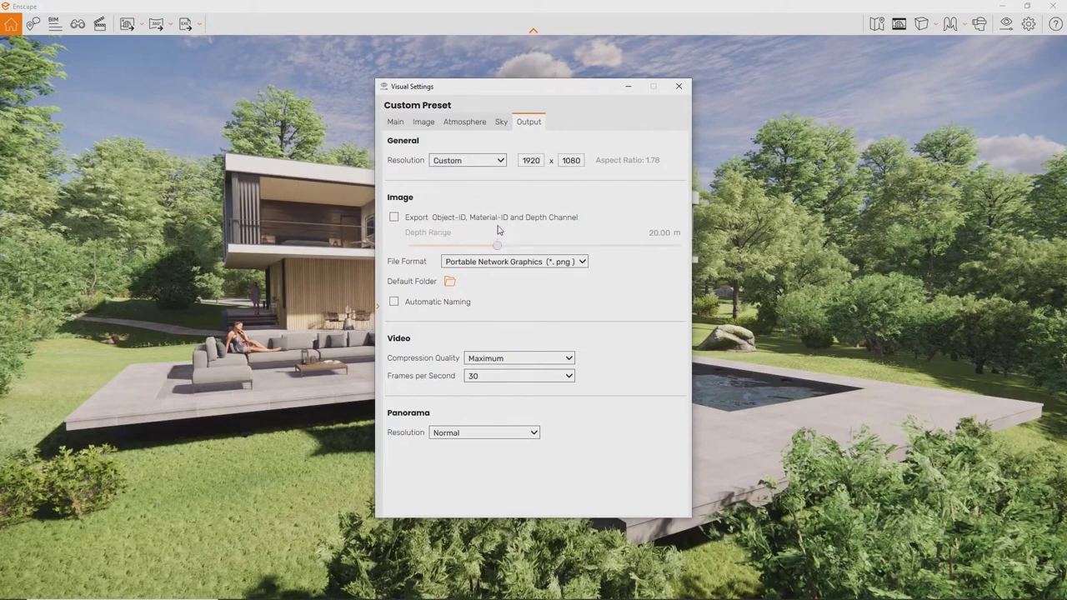
double_click(520, 165)
key(BackSpace)
text(1080)
double_click(570, 160)
click(678, 86)
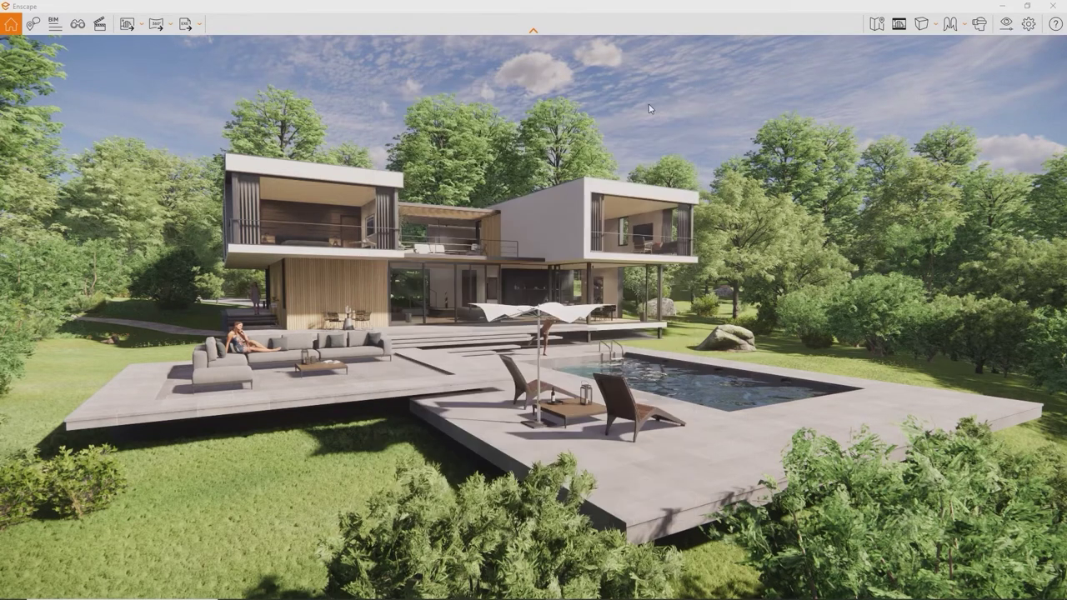
- Preview the output frame, then set the screenshot hotkey to Shift+F10 in renderer Input settings
click(899, 24)
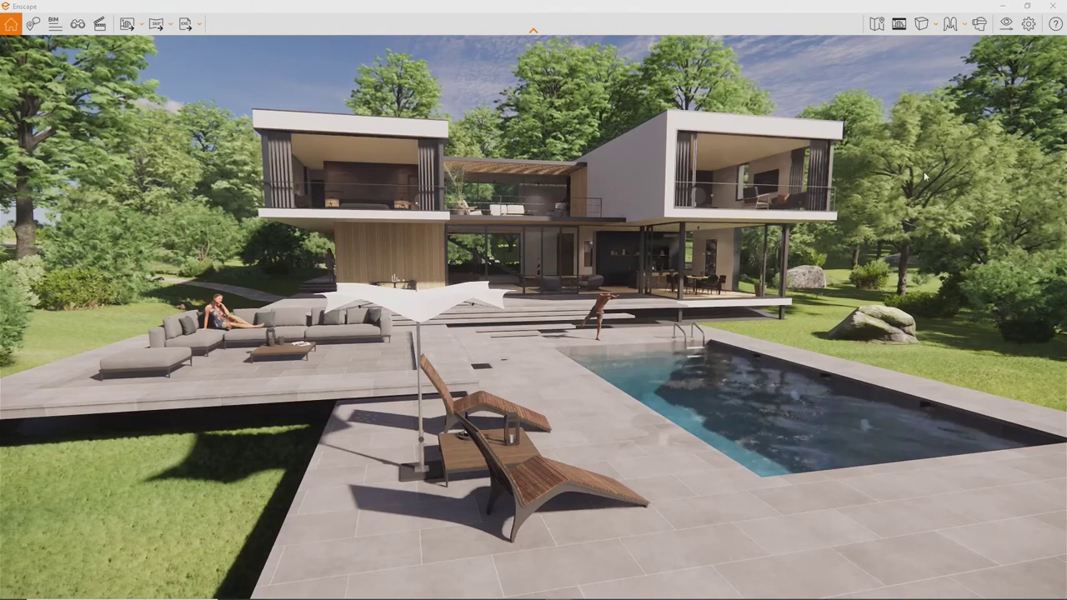
click(1031, 31)
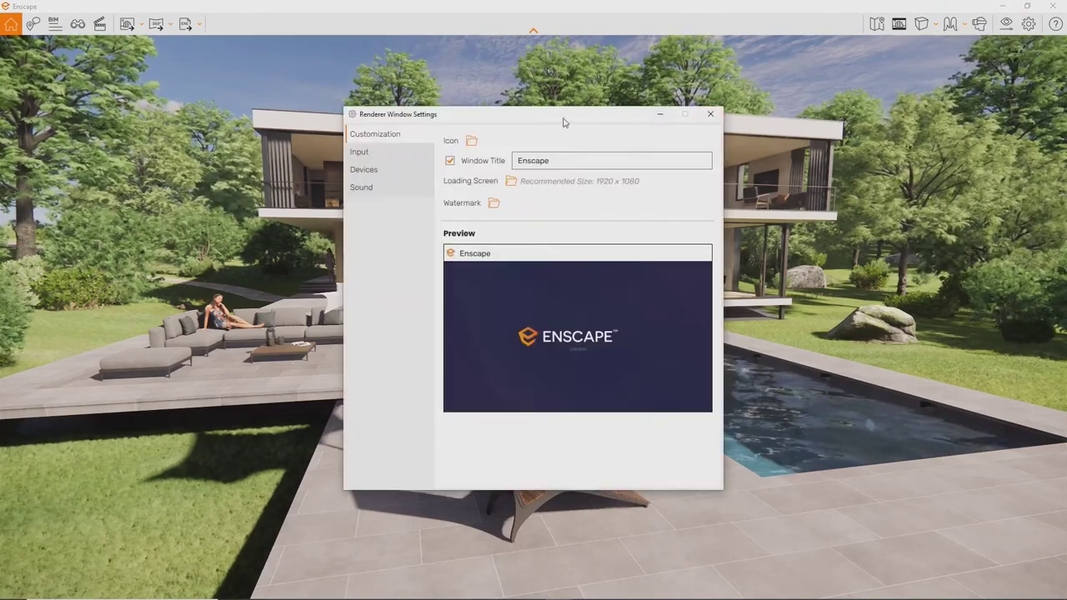
click(396, 153)
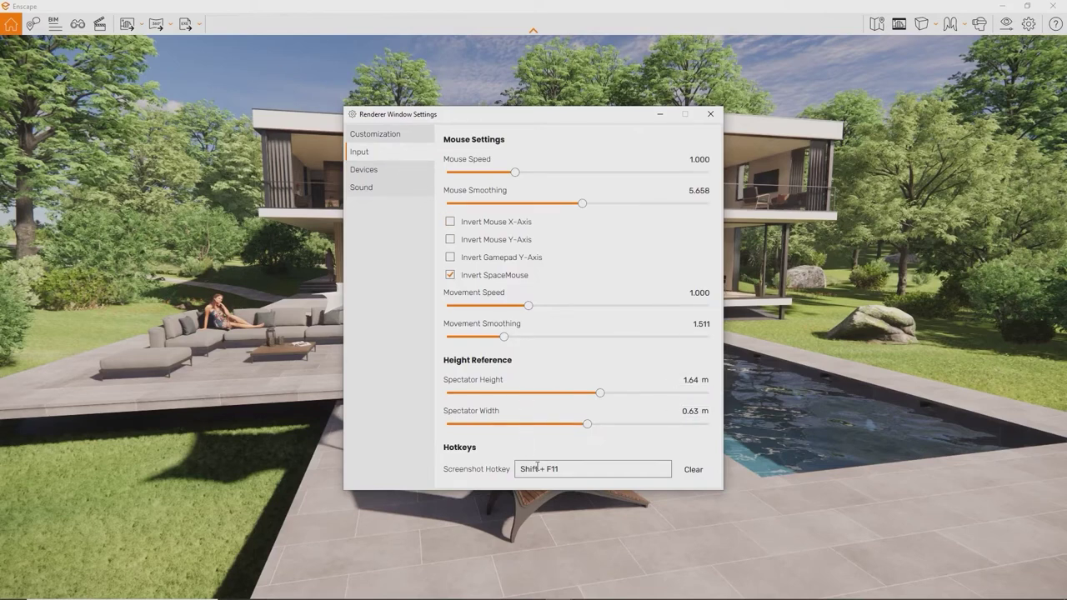
mouse_move(566, 473)
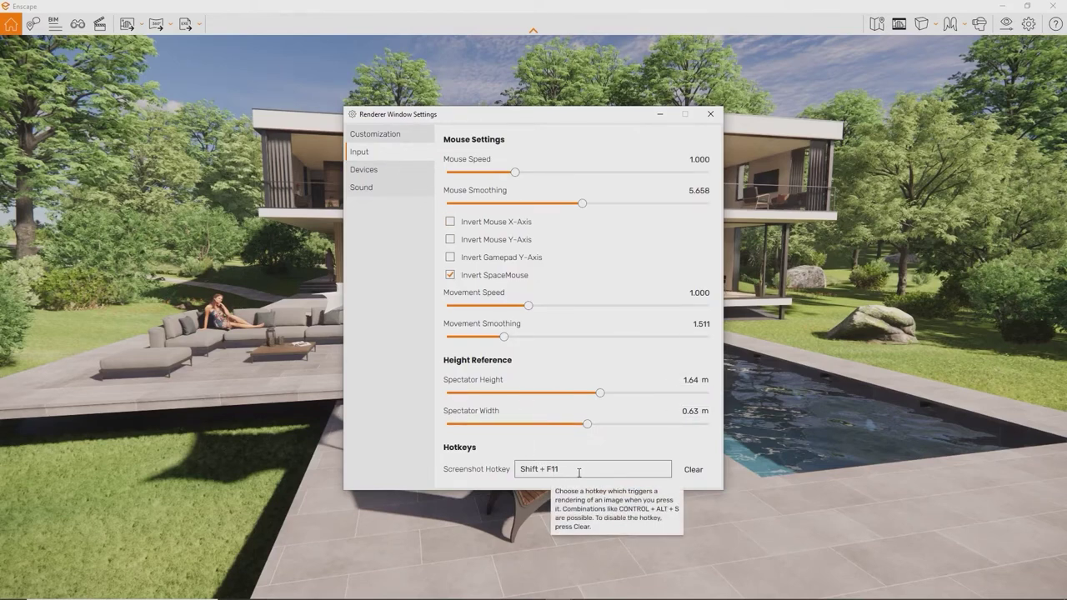
click(578, 469)
key(shift+F10)
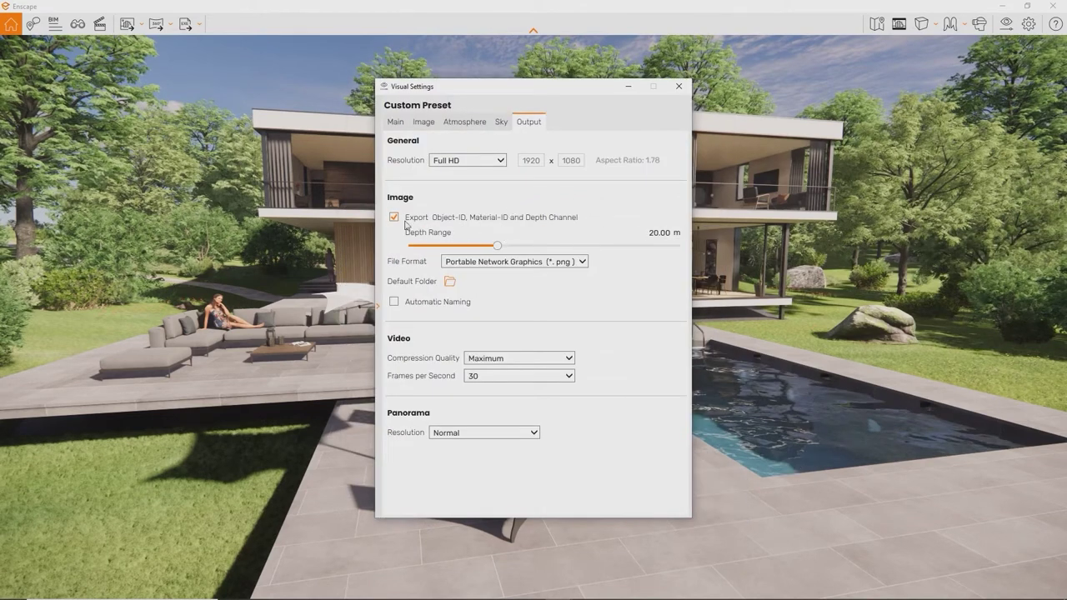
- Enable Object-ID, Material-ID and Depth channel export, then close Visual Settings
click(406, 221)
click(679, 87)
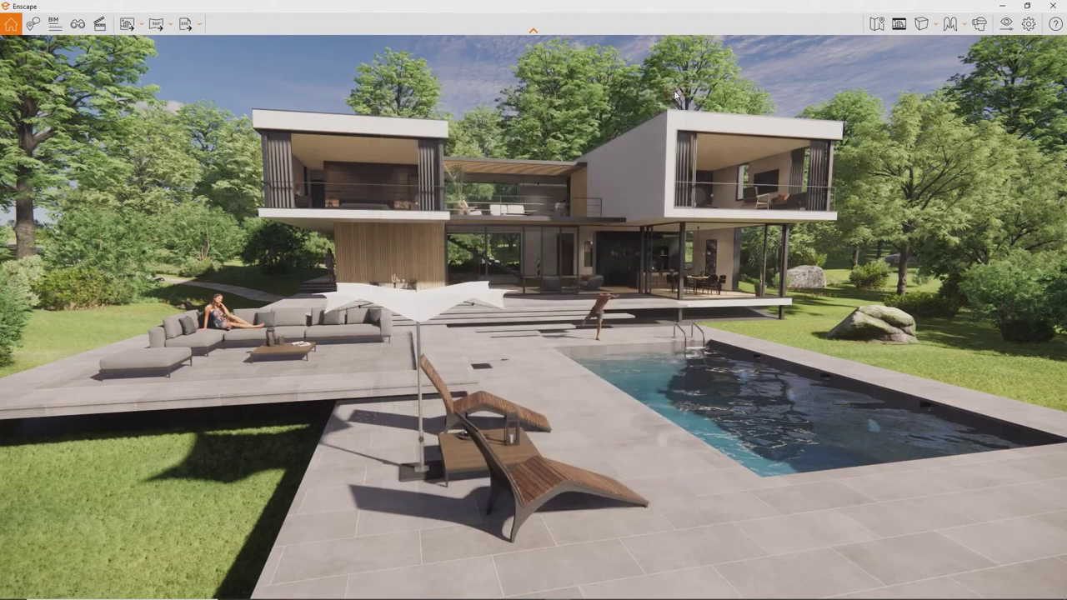
- Capture a screenshot and step through its material-ID and object-ID mask images in Photos
click(129, 29)
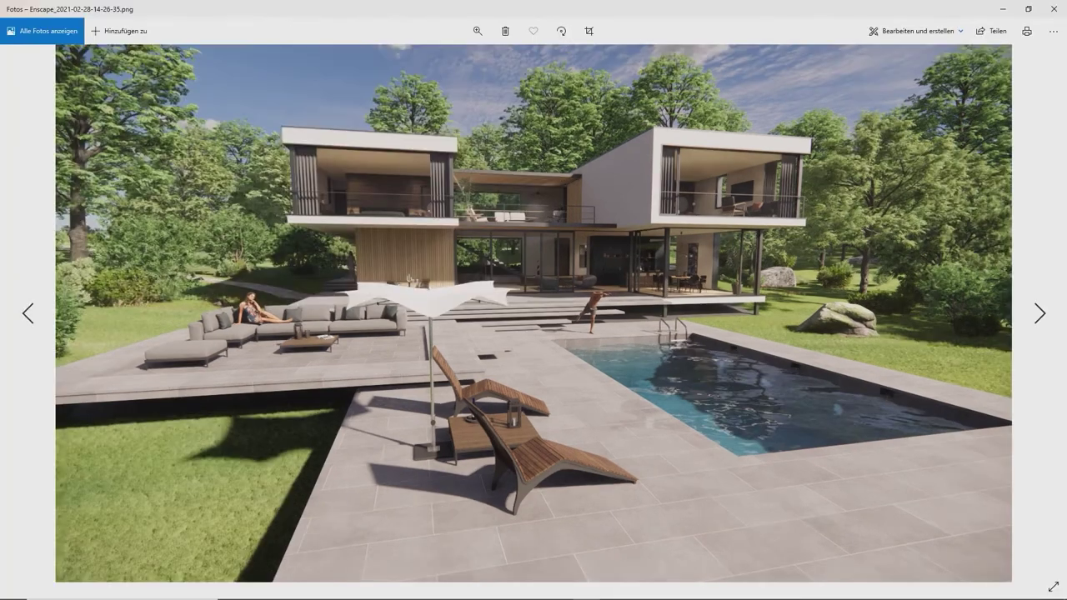
key(Right)
key(Right)
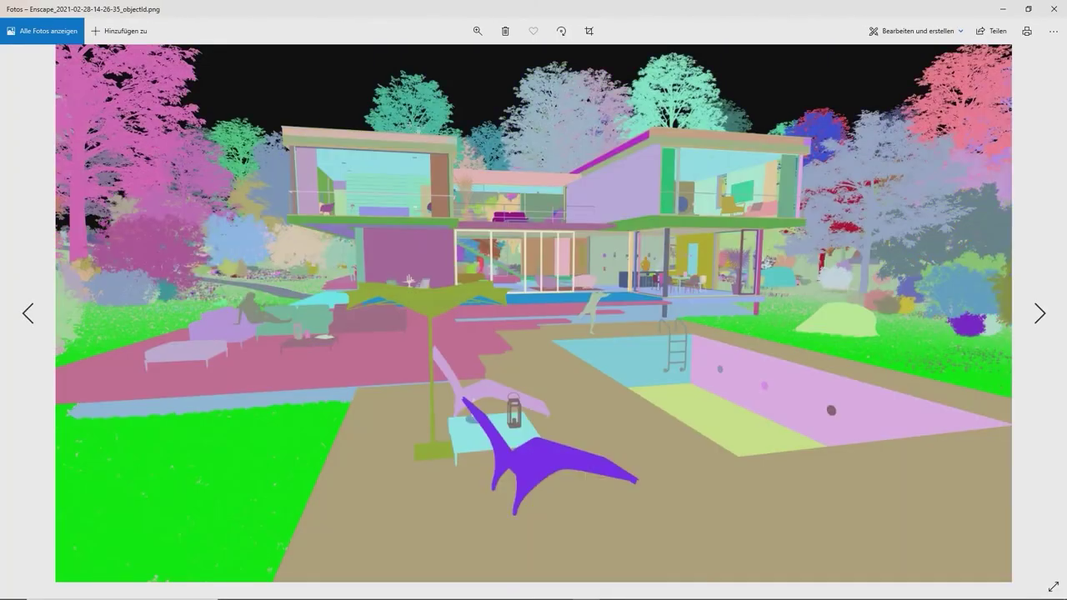
key(Right)
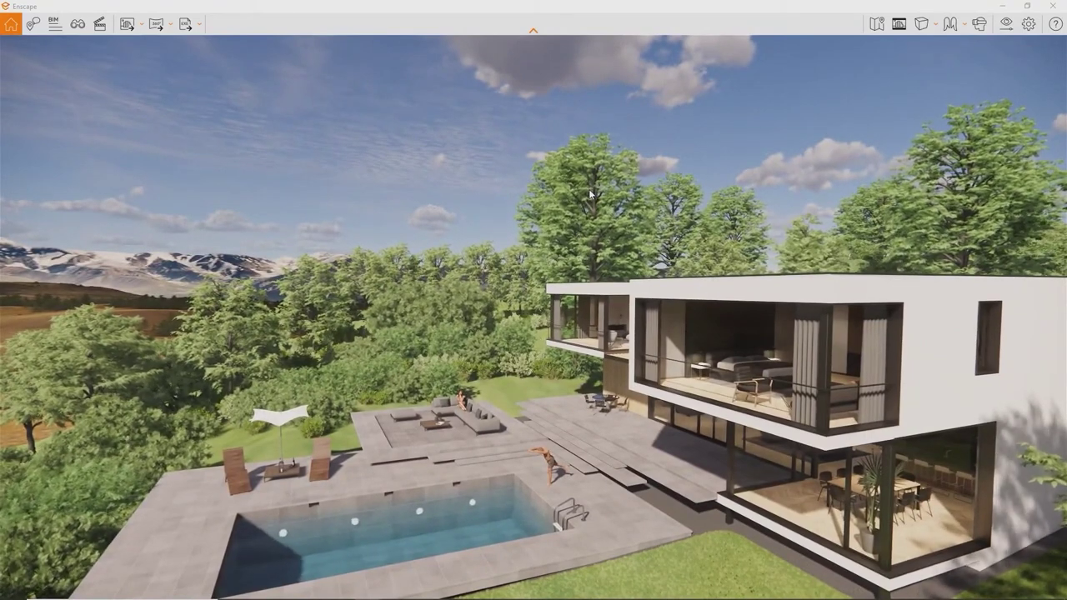
- Set the Output depth range to 10000.00 m and render a new screenshot
click(1006, 25)
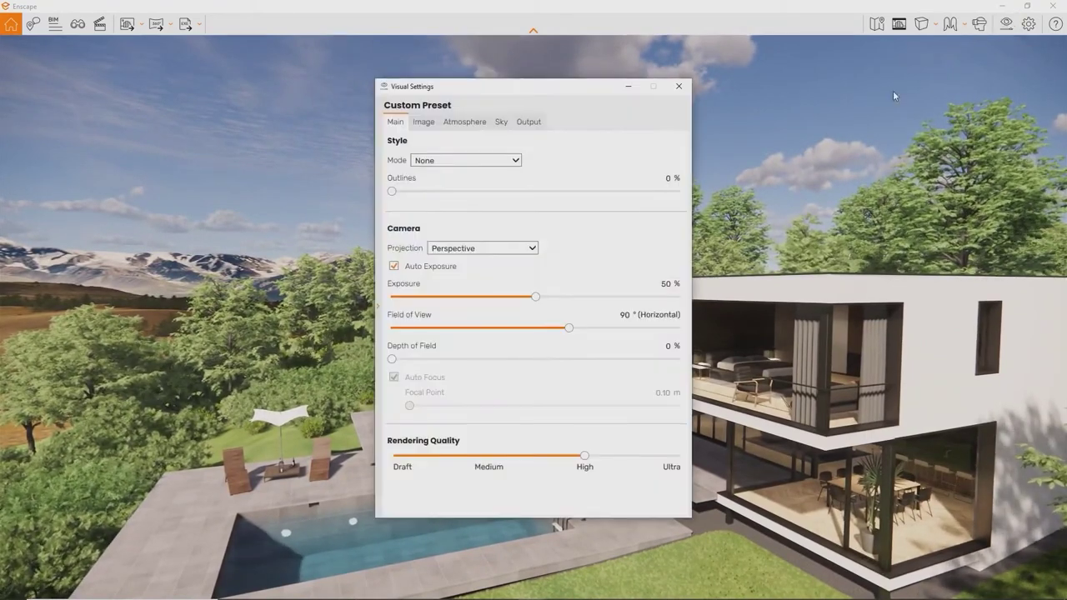
click(528, 122)
drag(497, 245, 685, 253)
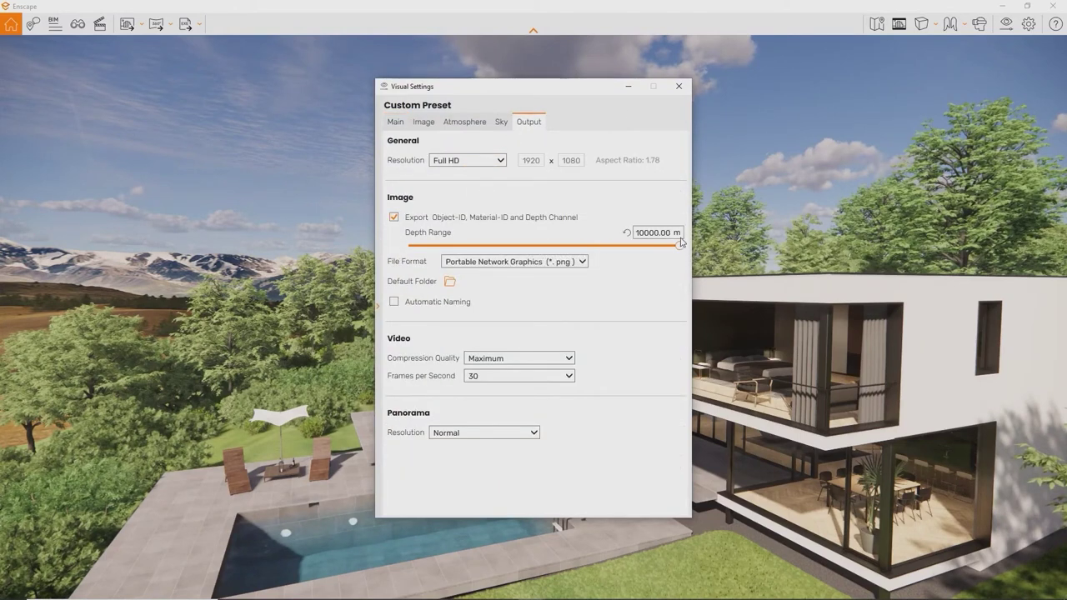
click(679, 86)
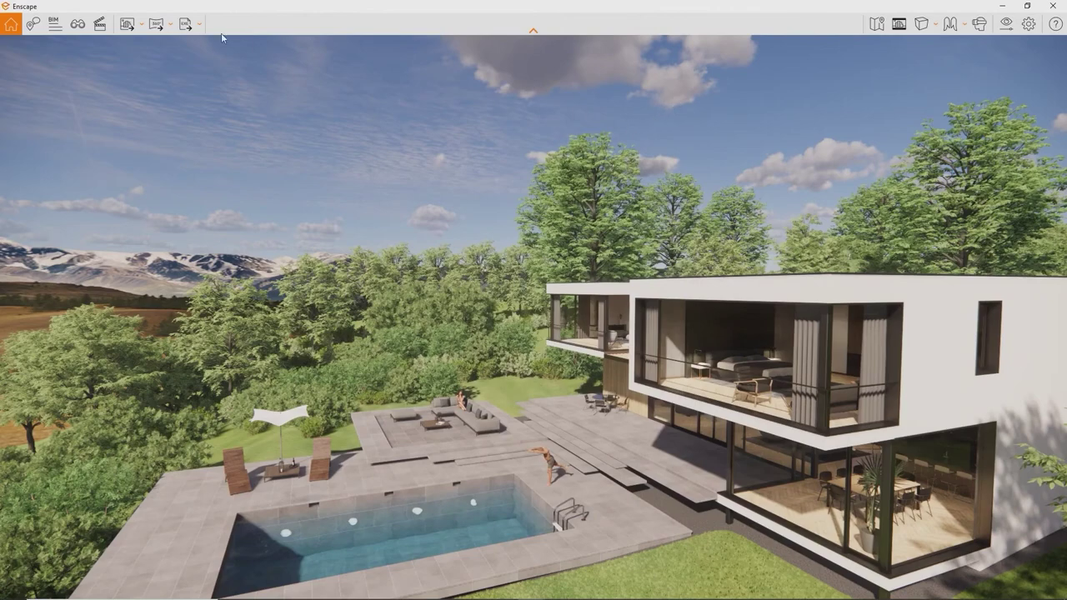
click(127, 23)
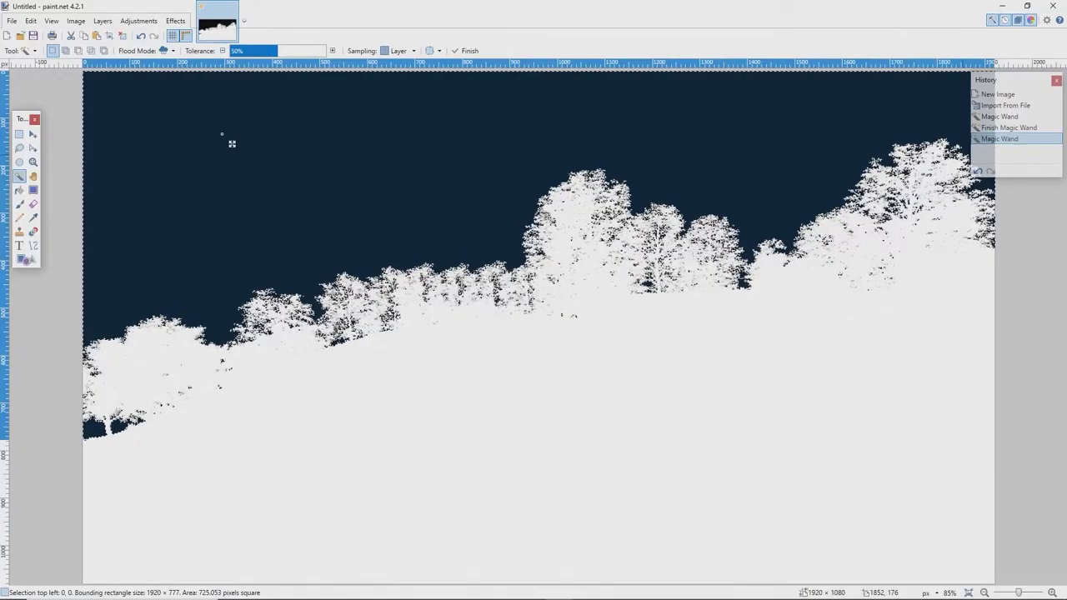
- Finish the Magic Wand sky selection and delete the sky from the render
key(Return)
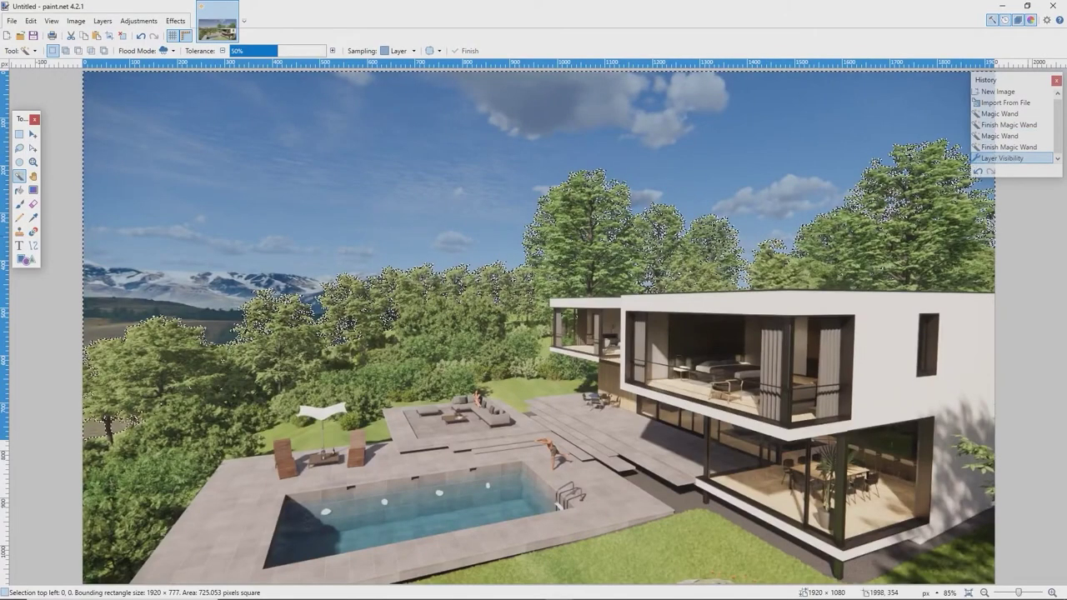
key(Delete)
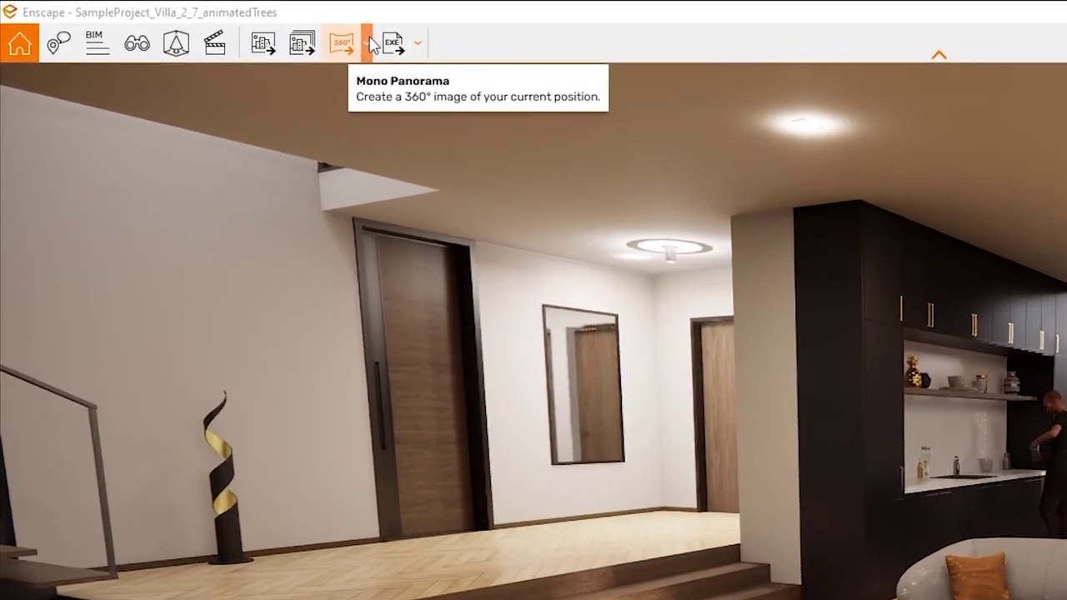
- Export a mono 360° panorama of the living room, then show the Output settings
click(276, 34)
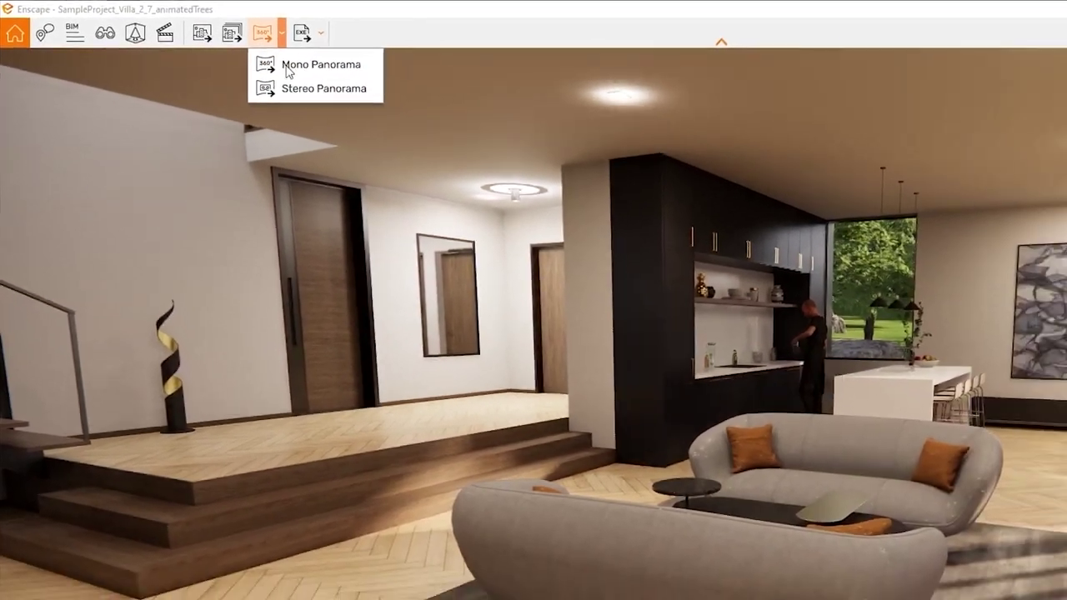
click(373, 90)
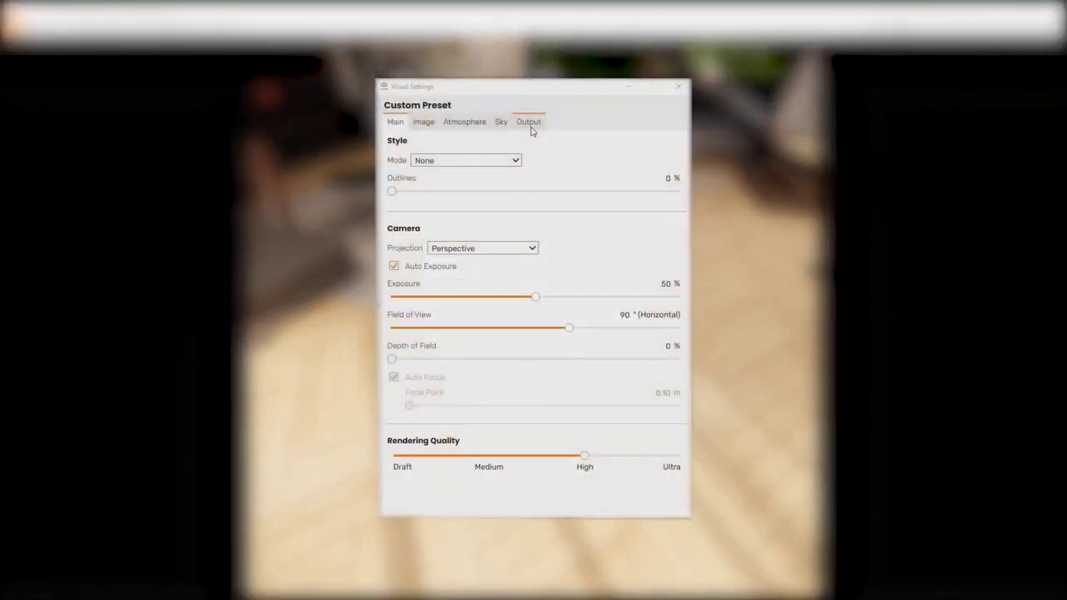
click(529, 123)
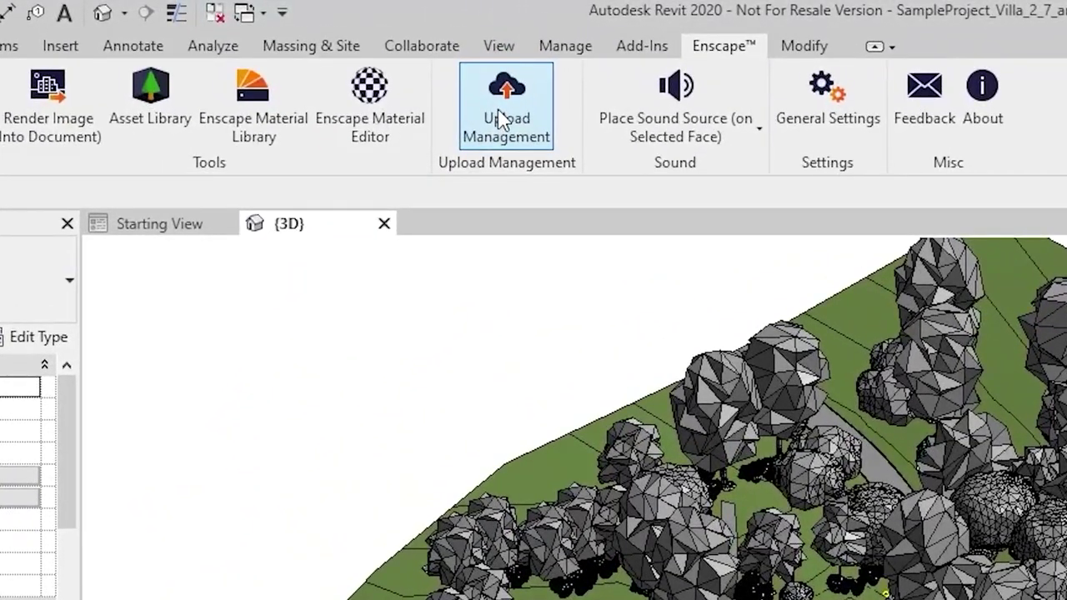
- In Upload Management, browse panoramas of Release_3_2, RAC_basic_sample_project, Office_Showcase, Building_3_1 and the villa project
click(503, 117)
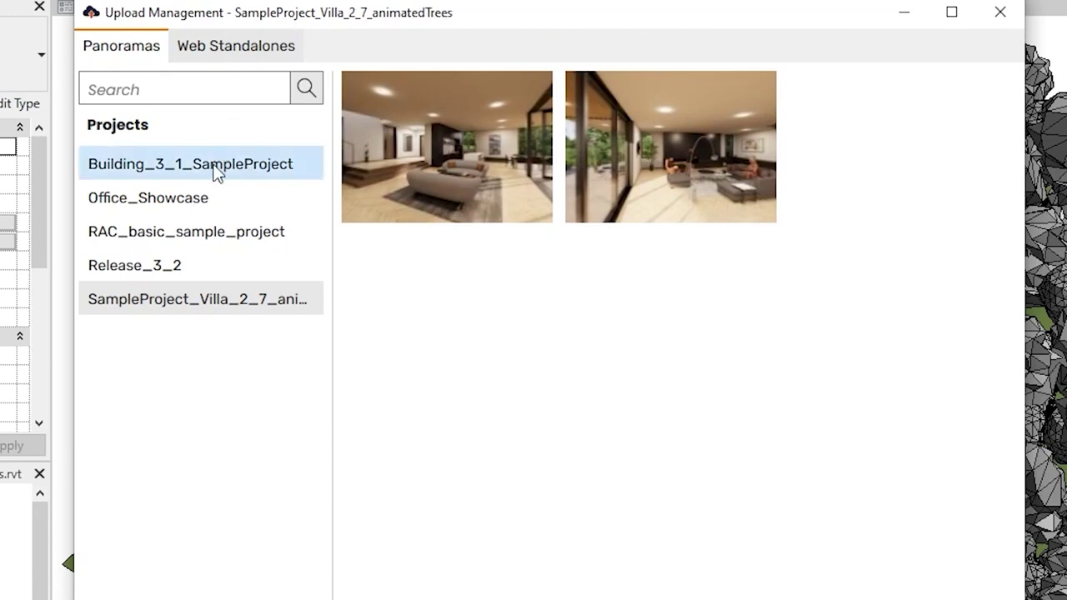
click(178, 266)
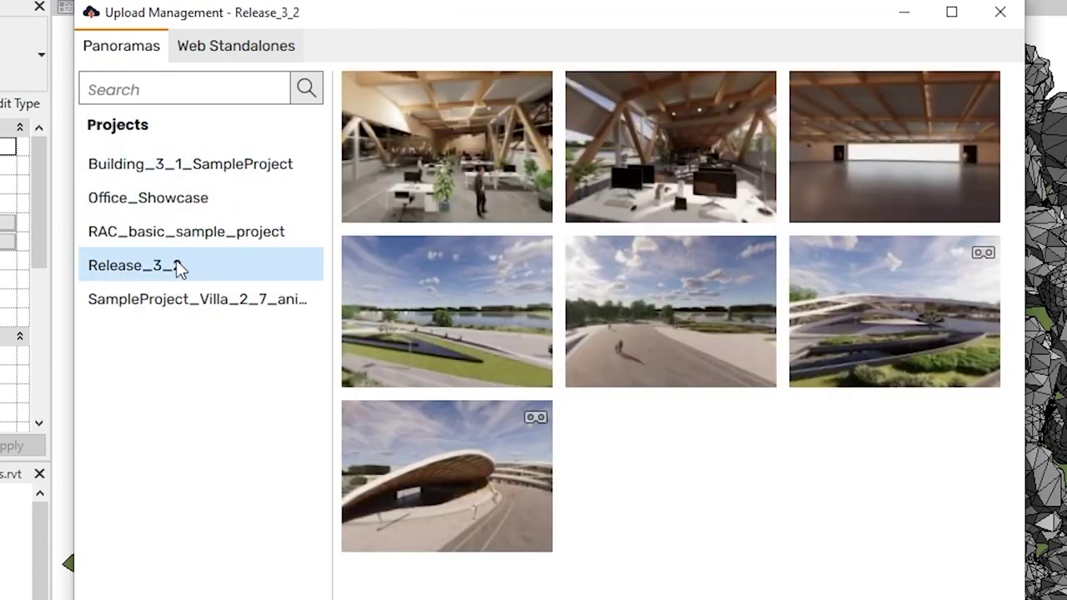
click(176, 241)
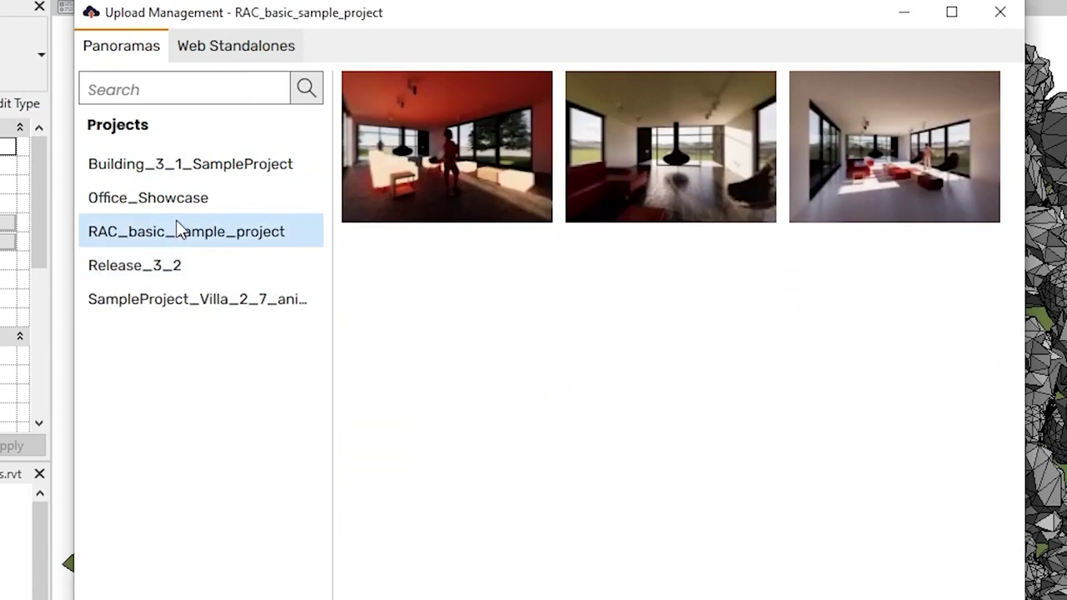
click(179, 203)
click(196, 171)
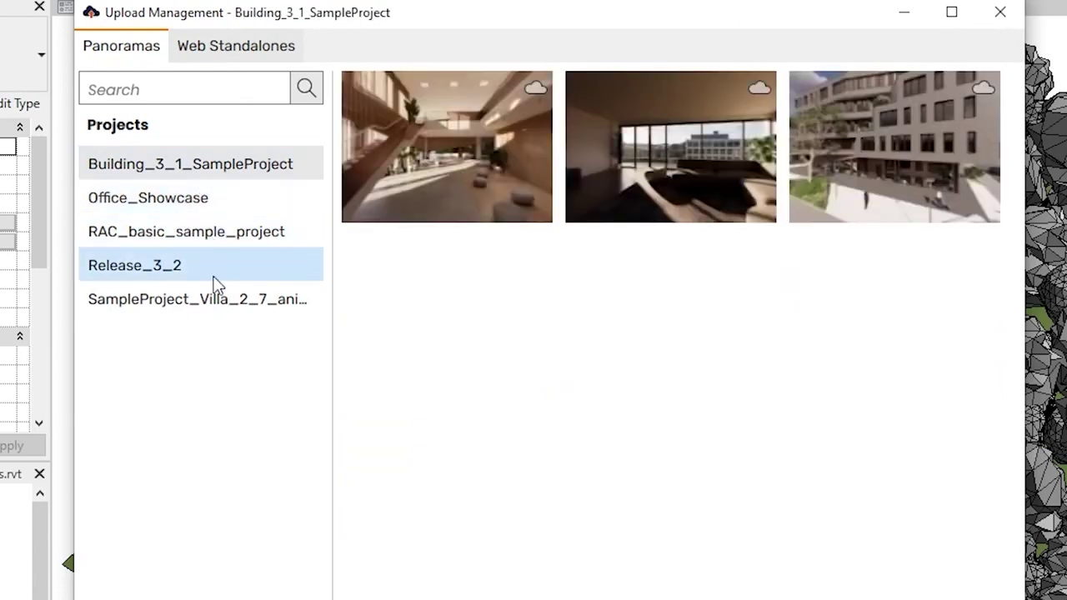
click(221, 301)
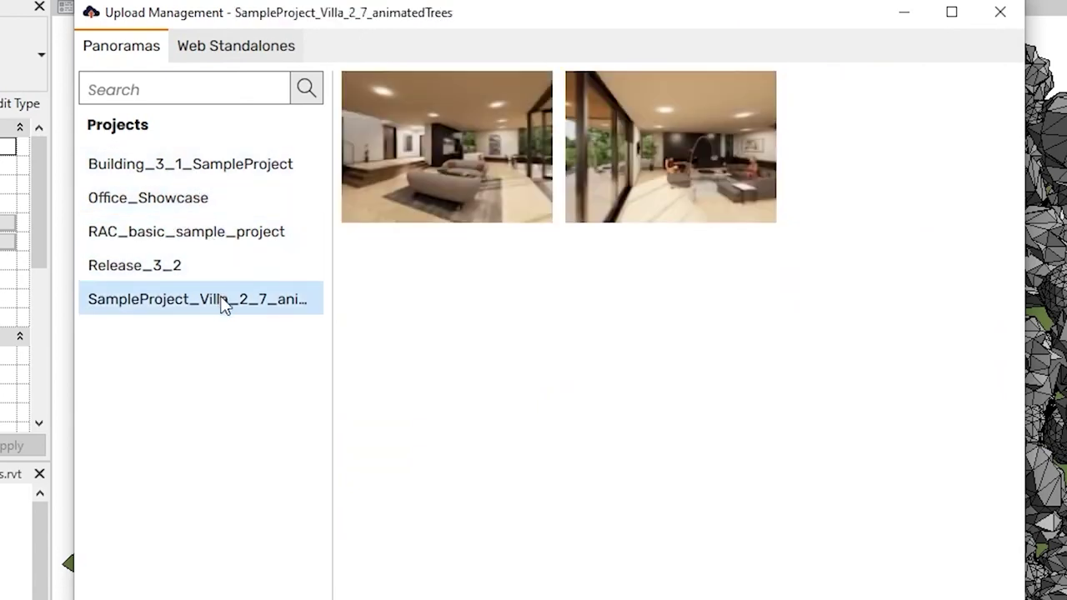
mouse_move(465, 190)
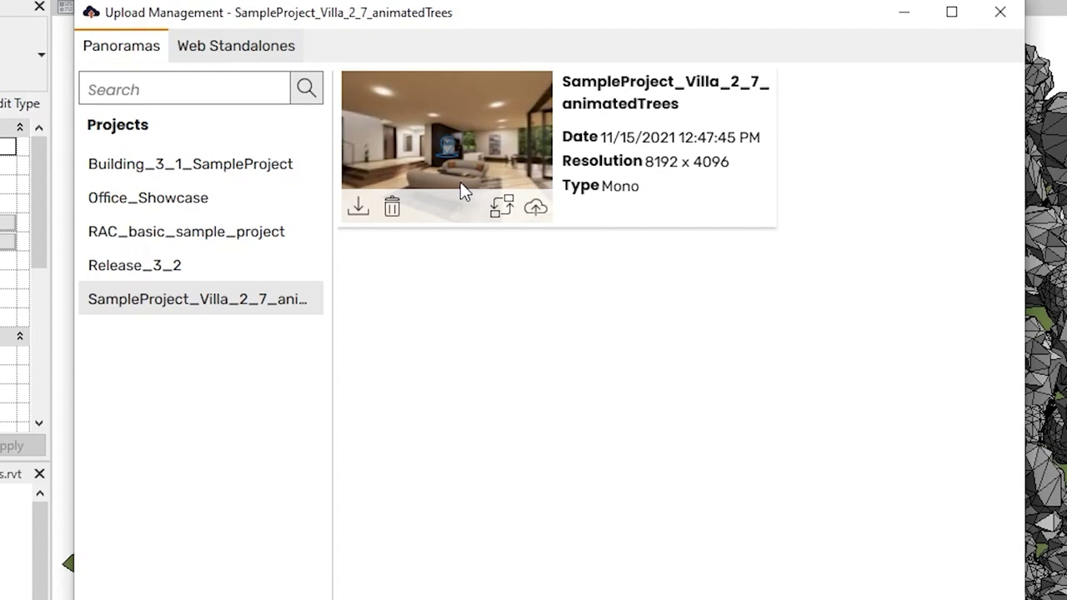
- Download the panorama as a JPEG into the Pictures folder under its default file name
click(360, 209)
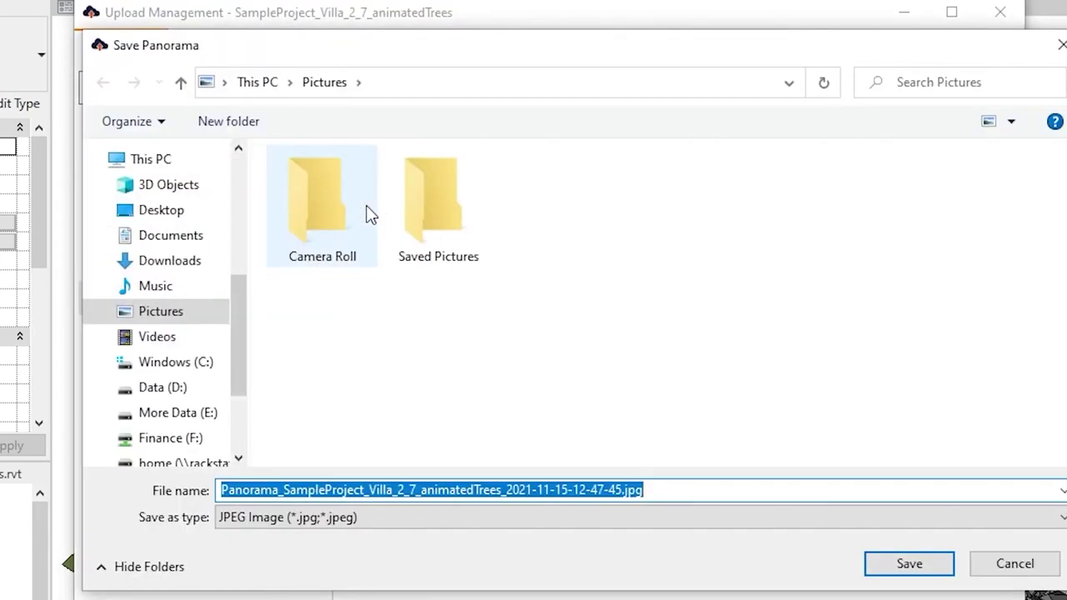
click(910, 567)
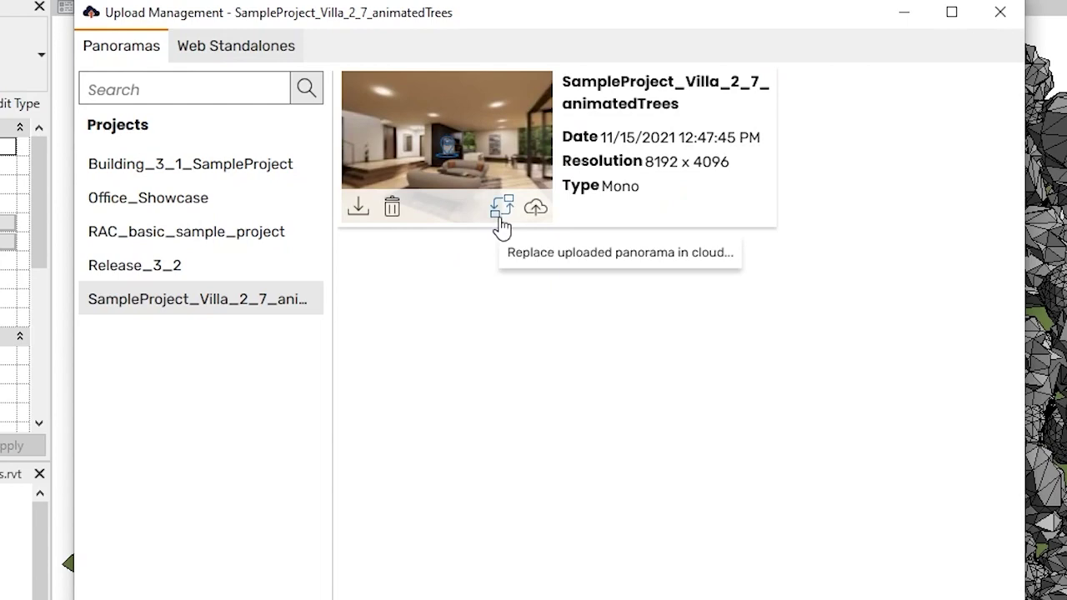
- Replace the curved Release_3_2 cloud panorama with the local mono 8192 × 4096 villa panorama
click(500, 219)
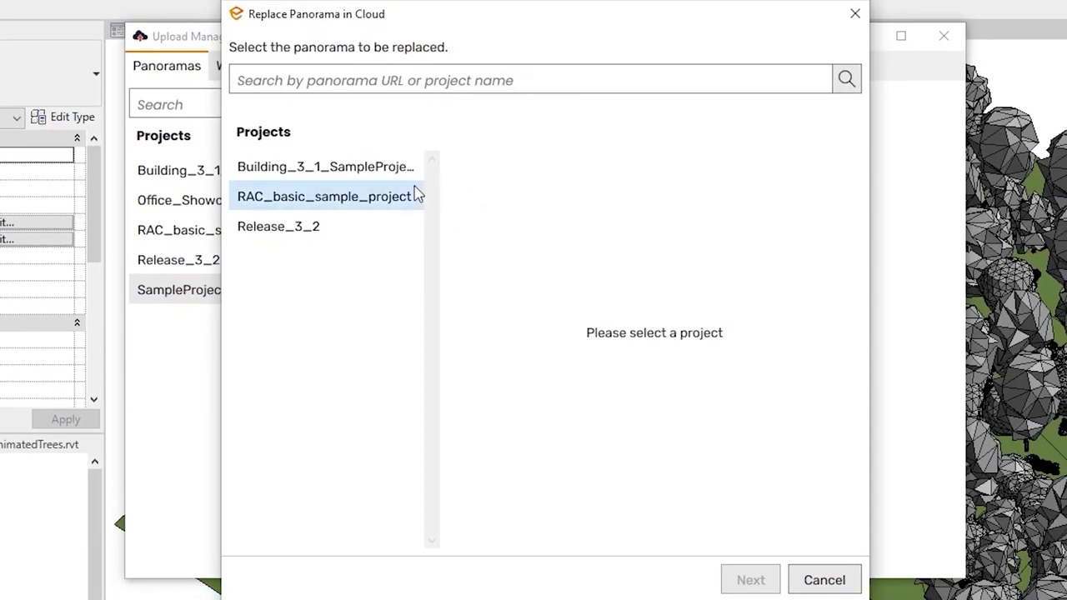
click(342, 225)
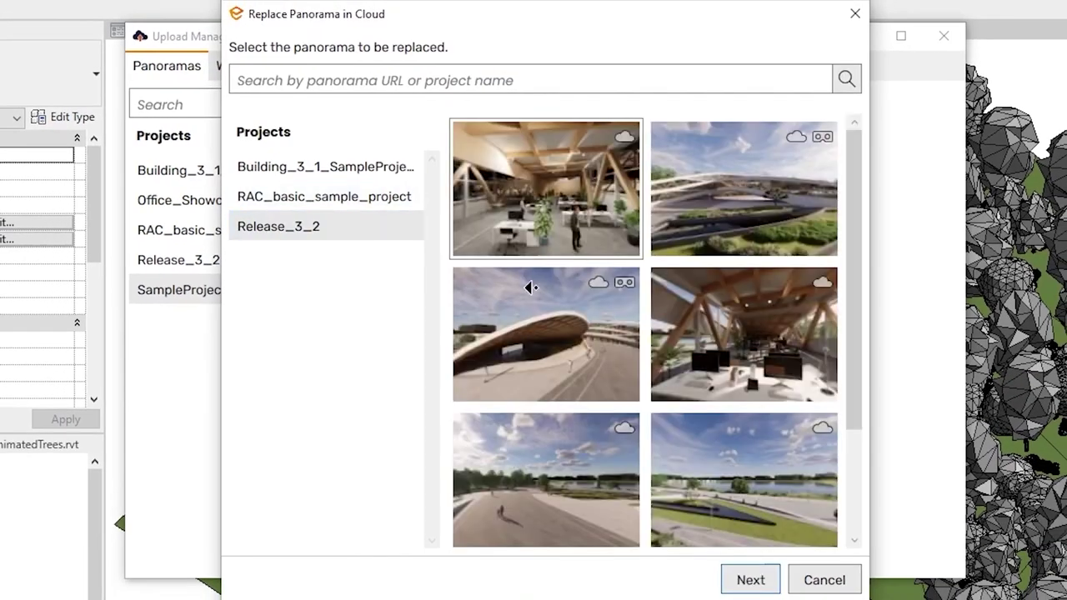
click(558, 395)
click(750, 580)
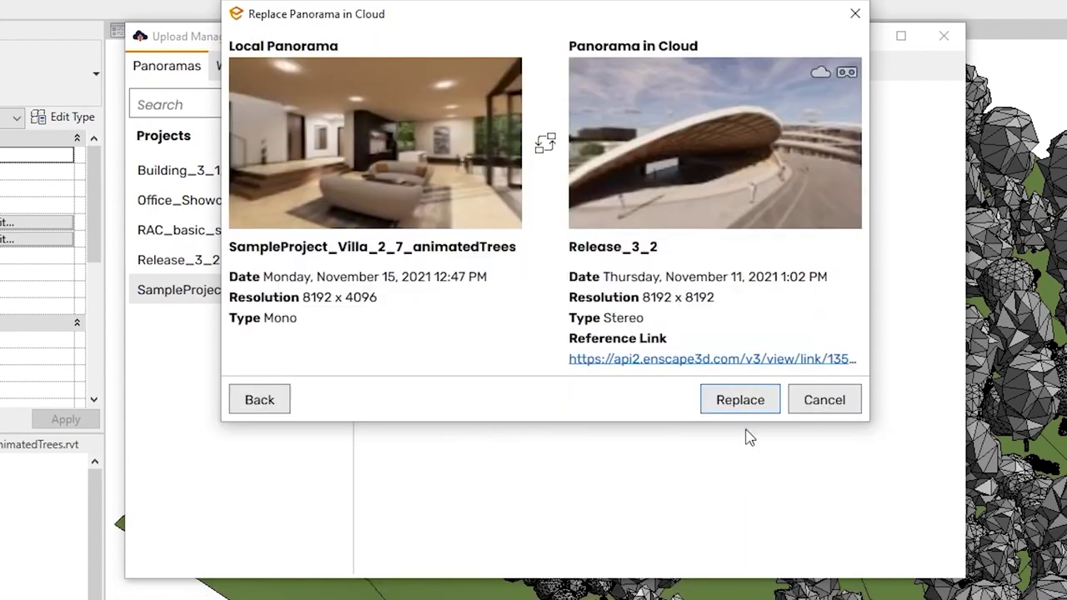
click(747, 407)
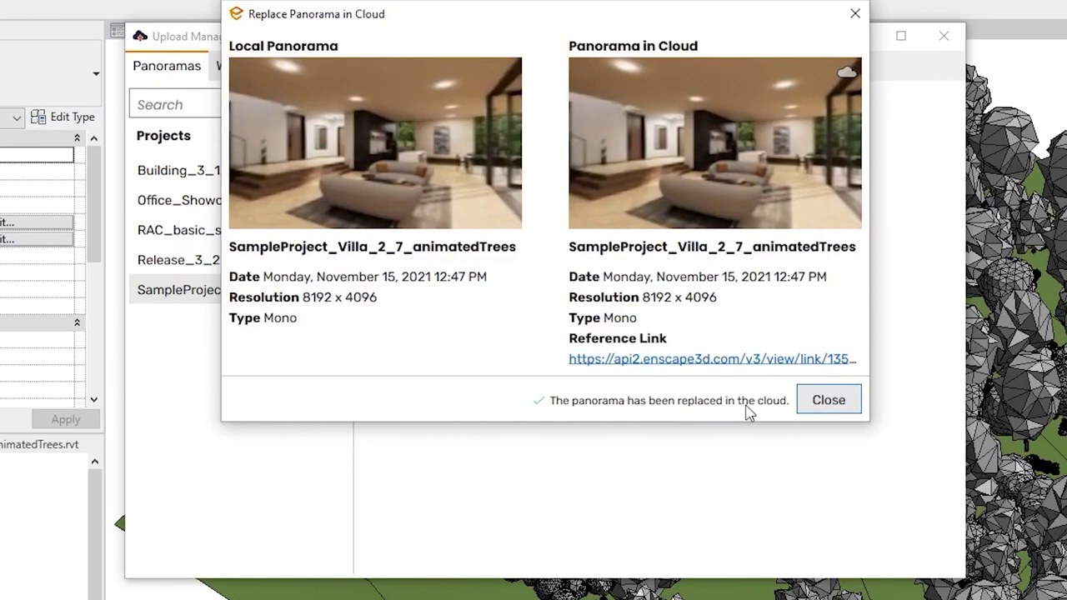
click(825, 399)
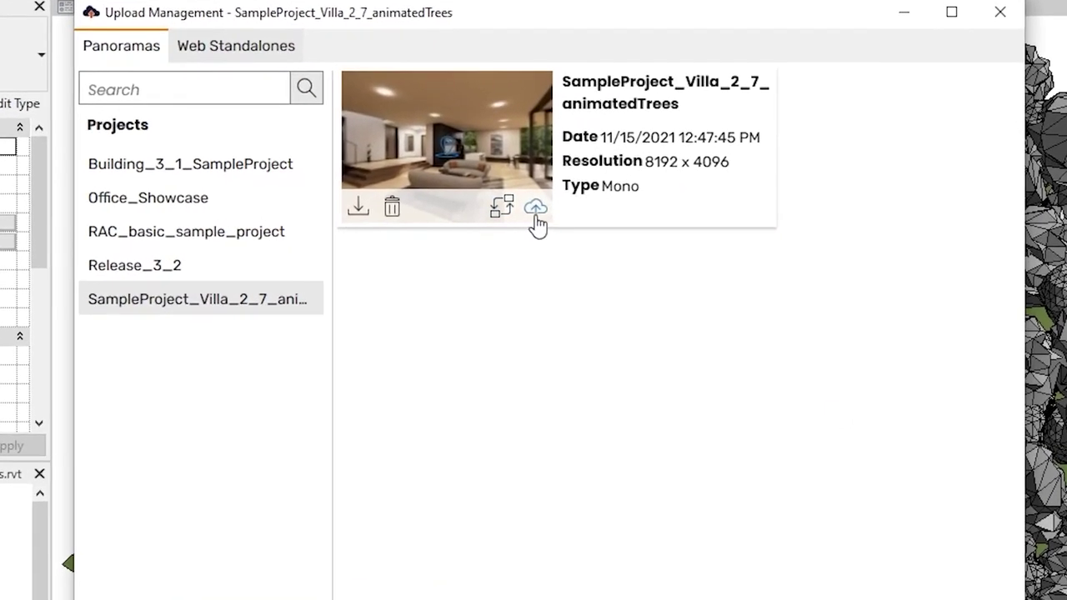
- Upload the living-room panorama to the cloud and open it via Open in Web browser
click(536, 209)
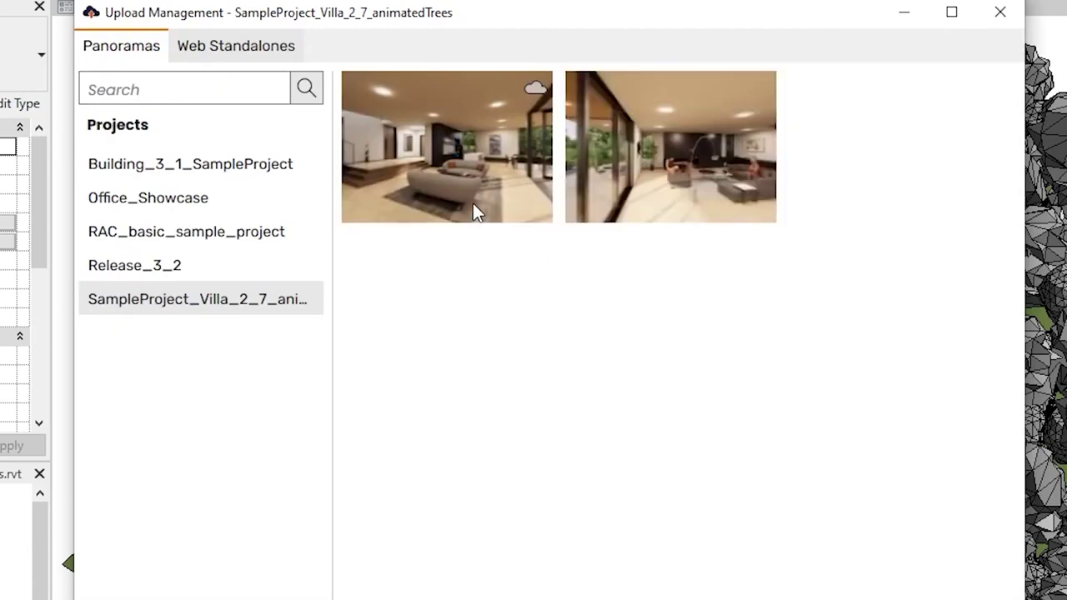
mouse_move(472, 201)
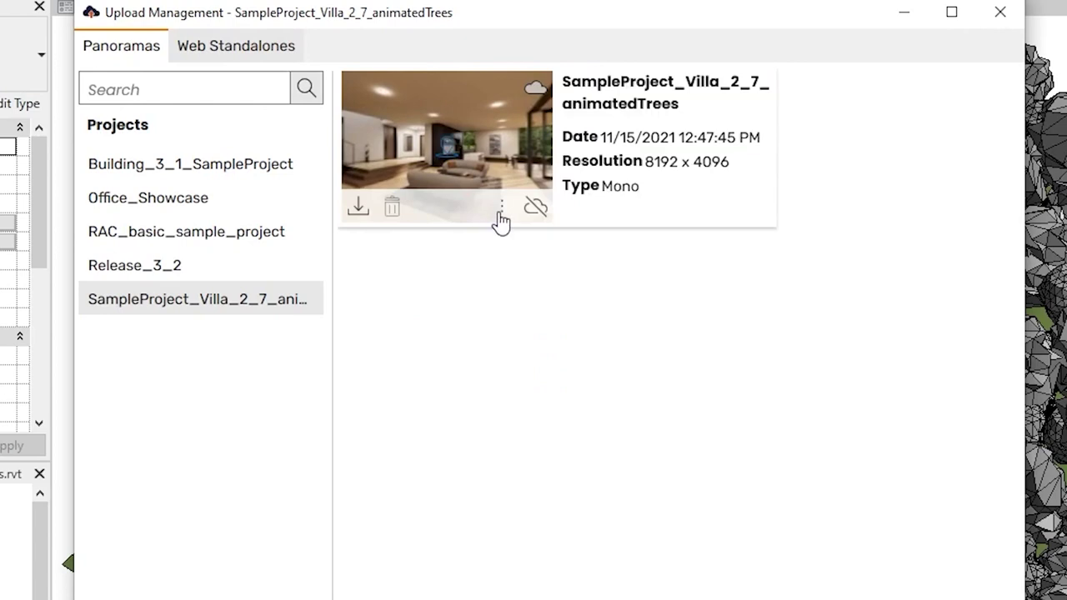
click(501, 210)
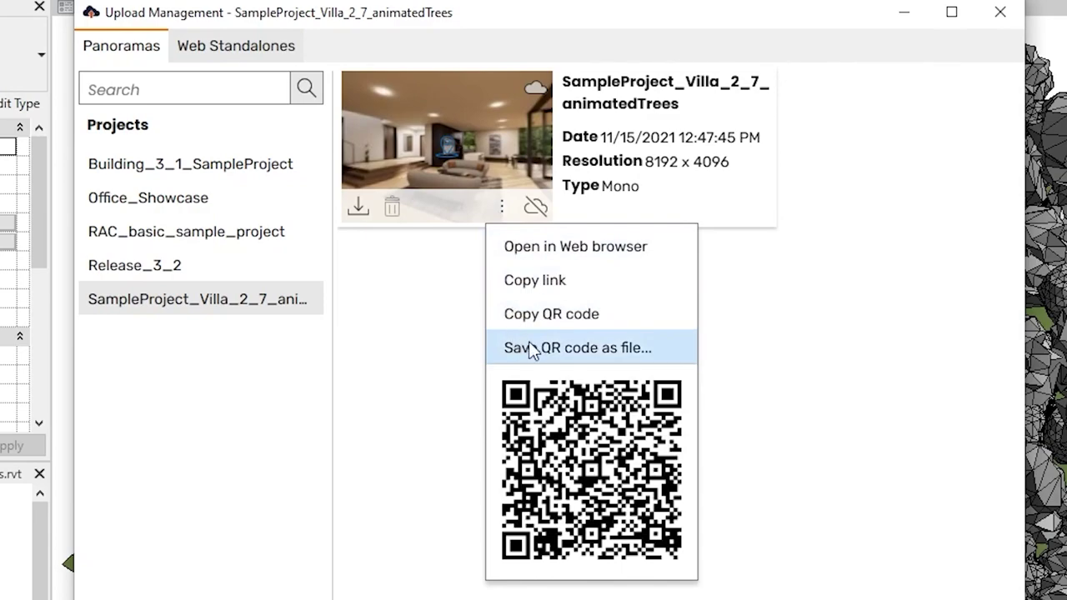
click(505, 277)
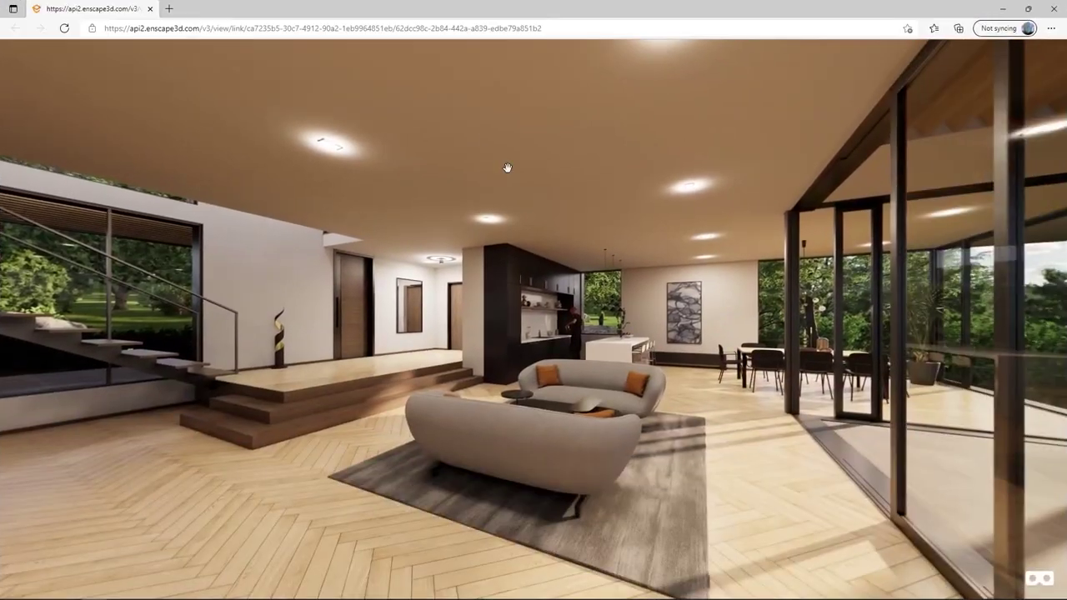
- Rotate the browser panorama to look around the villa living room
drag(506, 167, 150, 173)
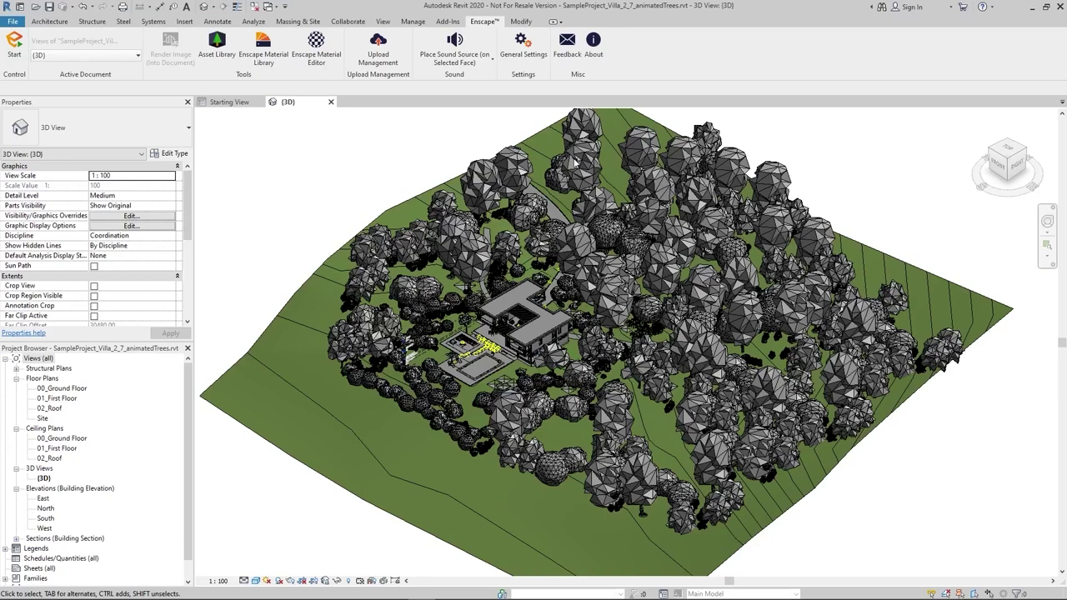
- Log out of the User Account under General Settings > Licensing and Privacy, then choose Login
click(527, 60)
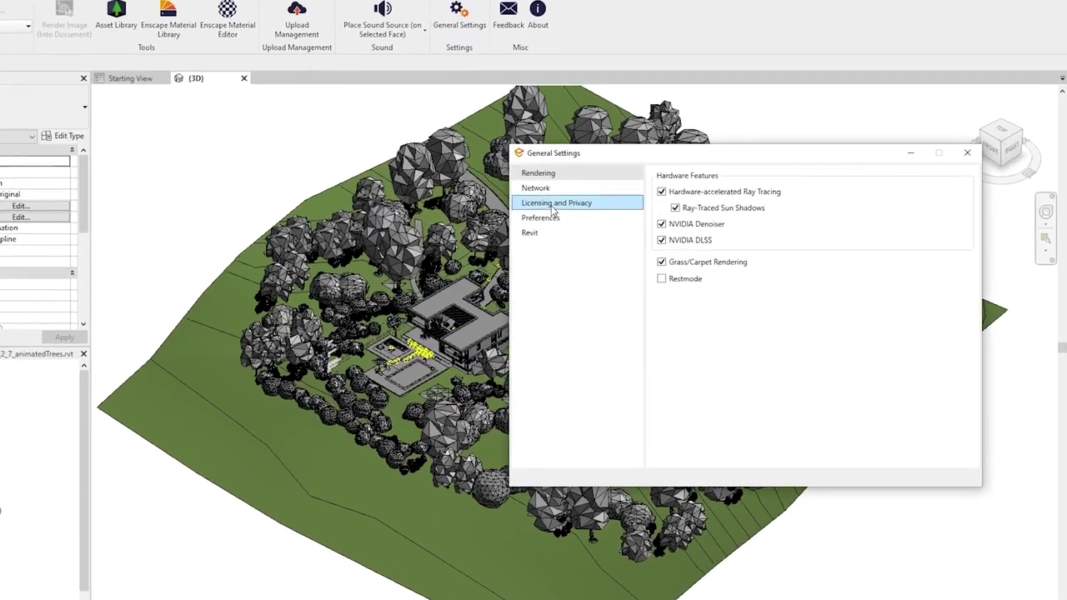
click(608, 218)
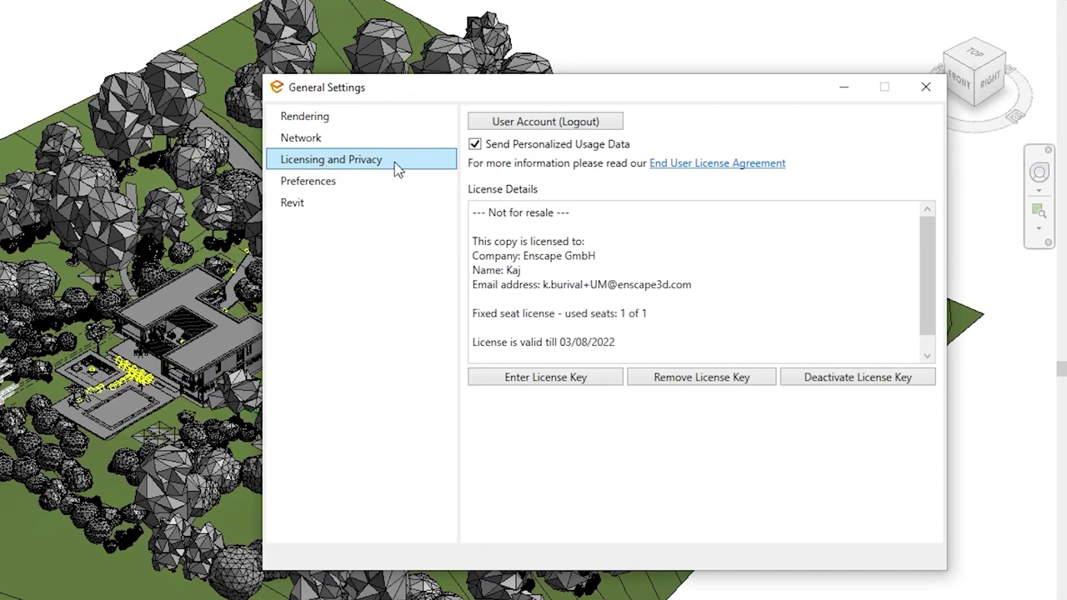
click(537, 124)
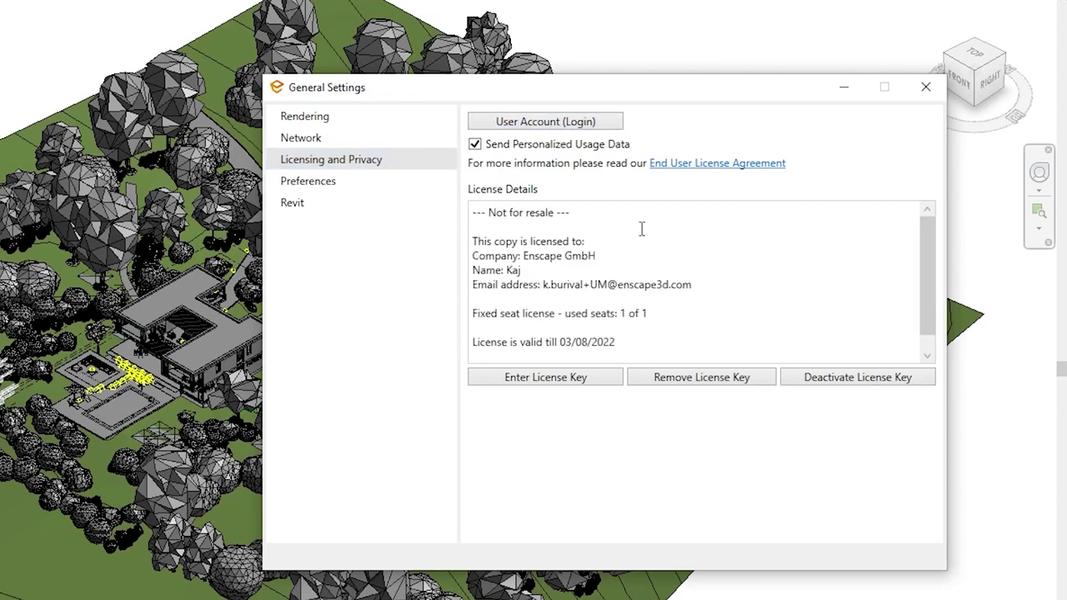
click(582, 125)
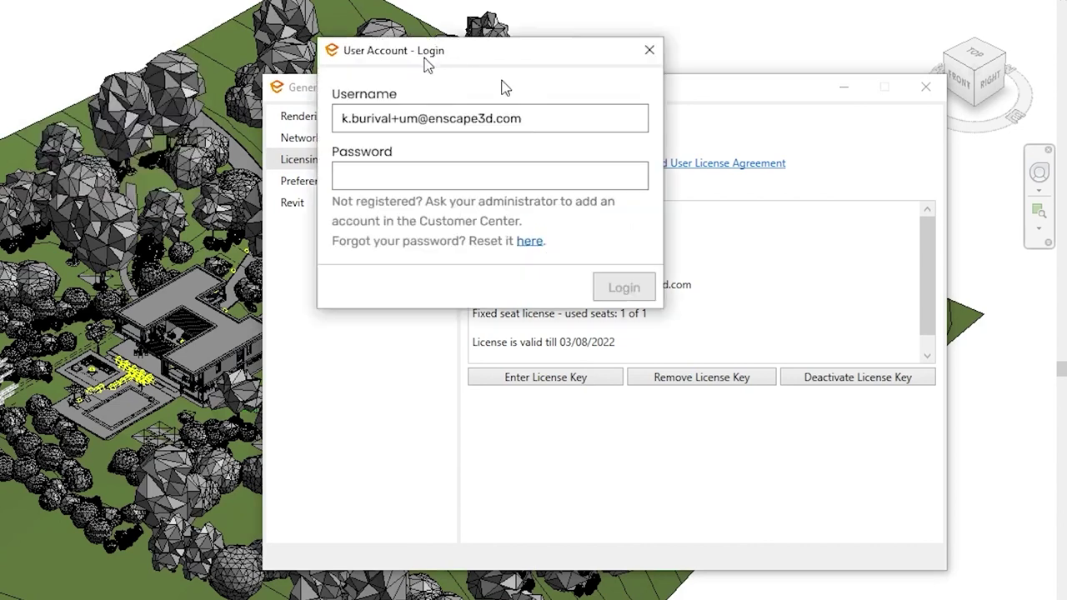
- Enter the account password on the sign-in page and submit it
drag(588, 107, 638, 252)
click(646, 350)
text(••••••••••••)
key(Return)
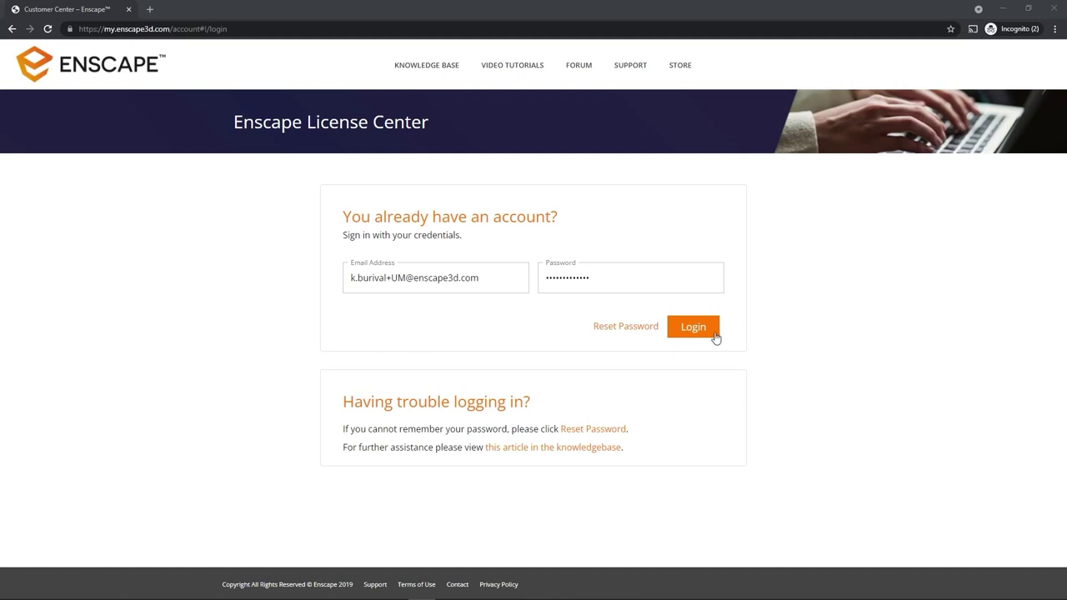
- Sign in, open the SampleProject_Villa_2_7_animatedTrees folder and check the panorama's Share Options
click(713, 335)
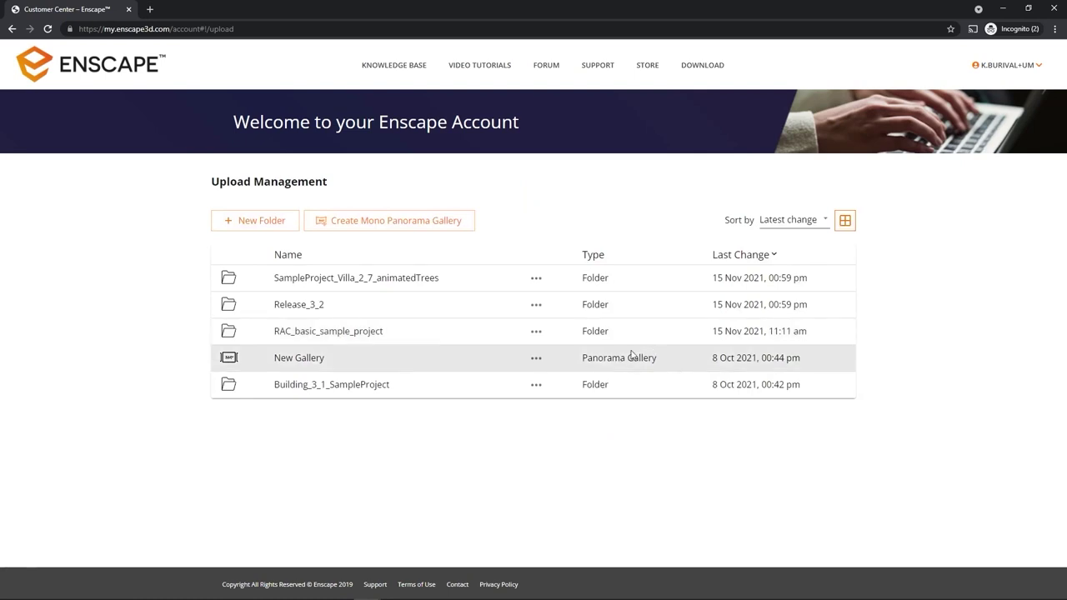
click(384, 287)
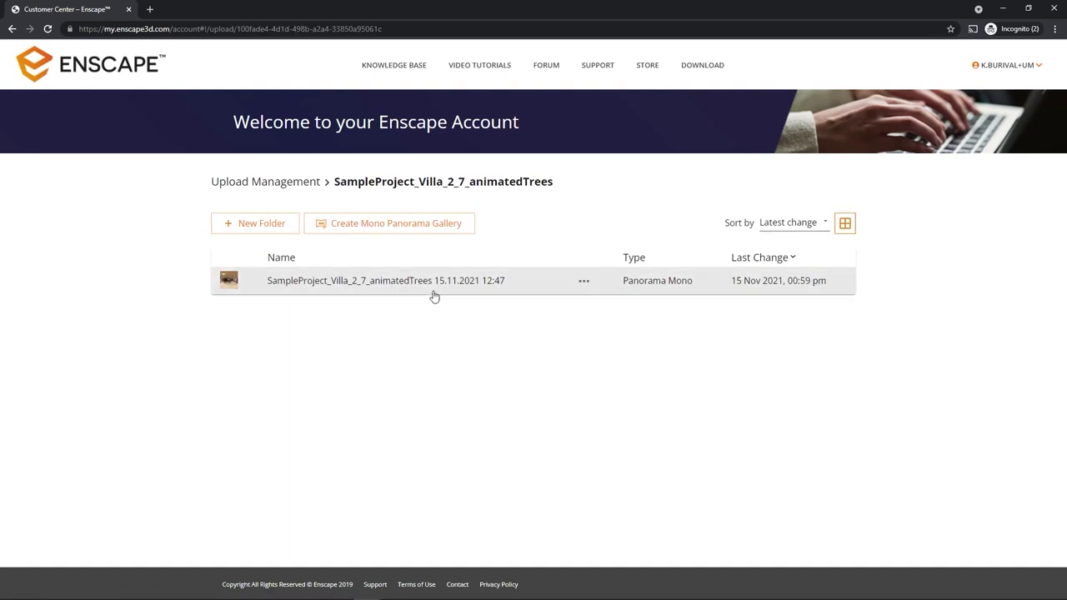
click(583, 283)
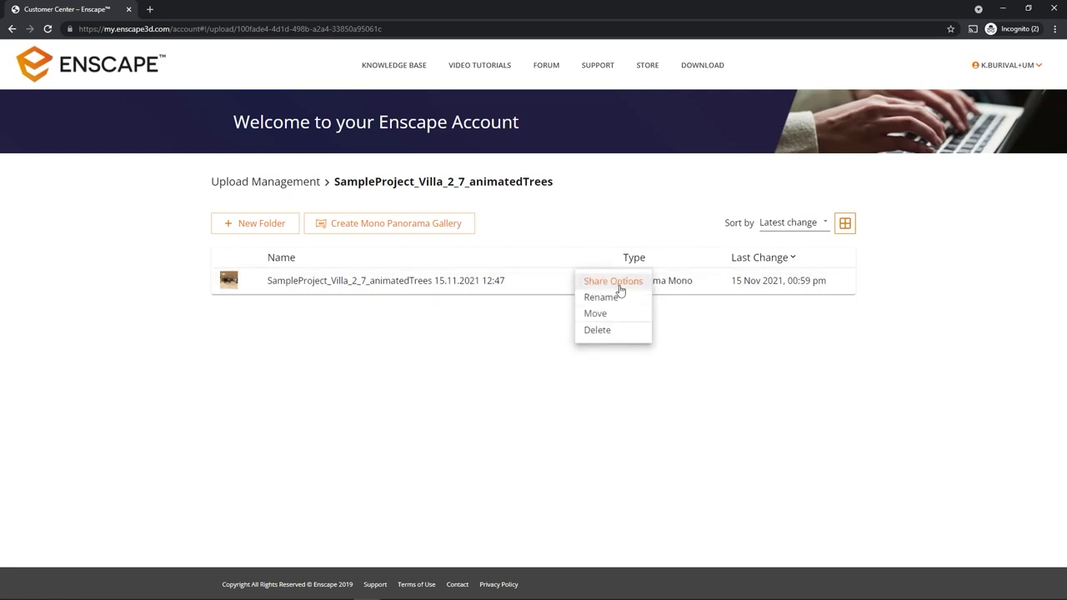
click(613, 282)
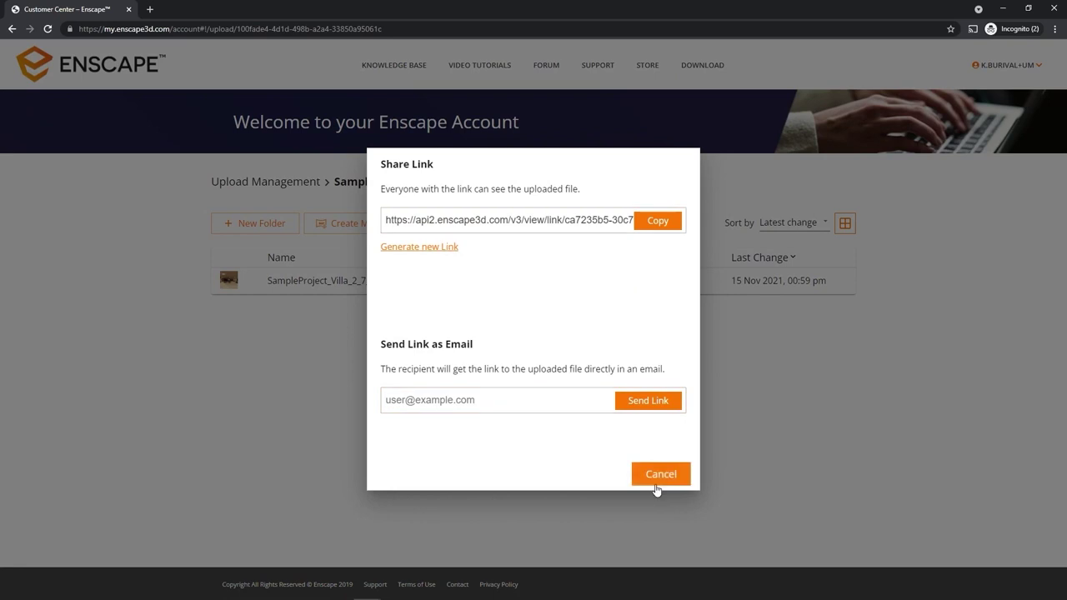
click(660, 474)
click(582, 283)
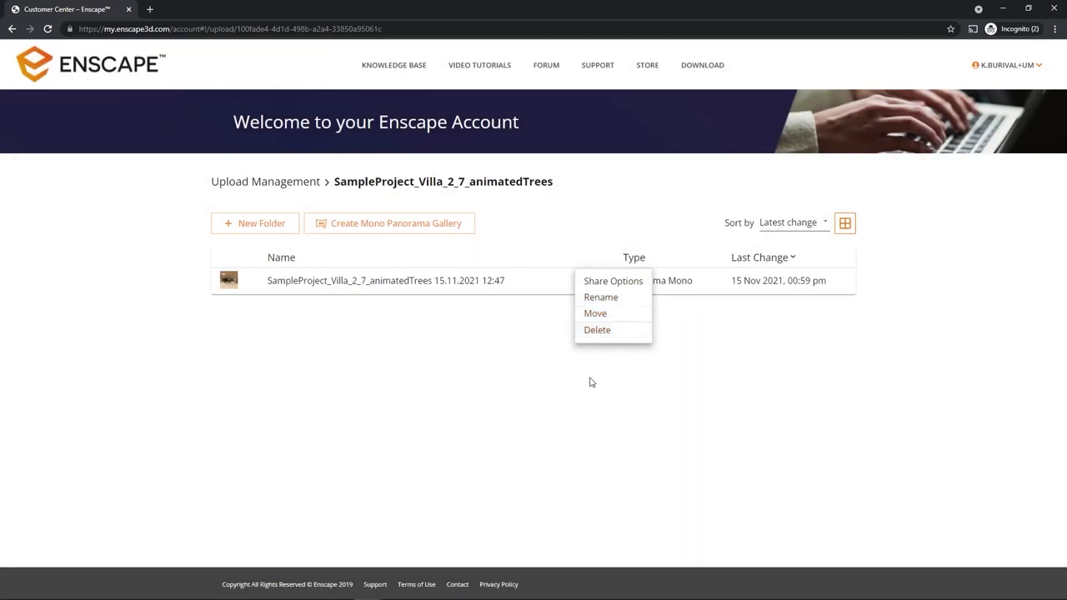
click(542, 388)
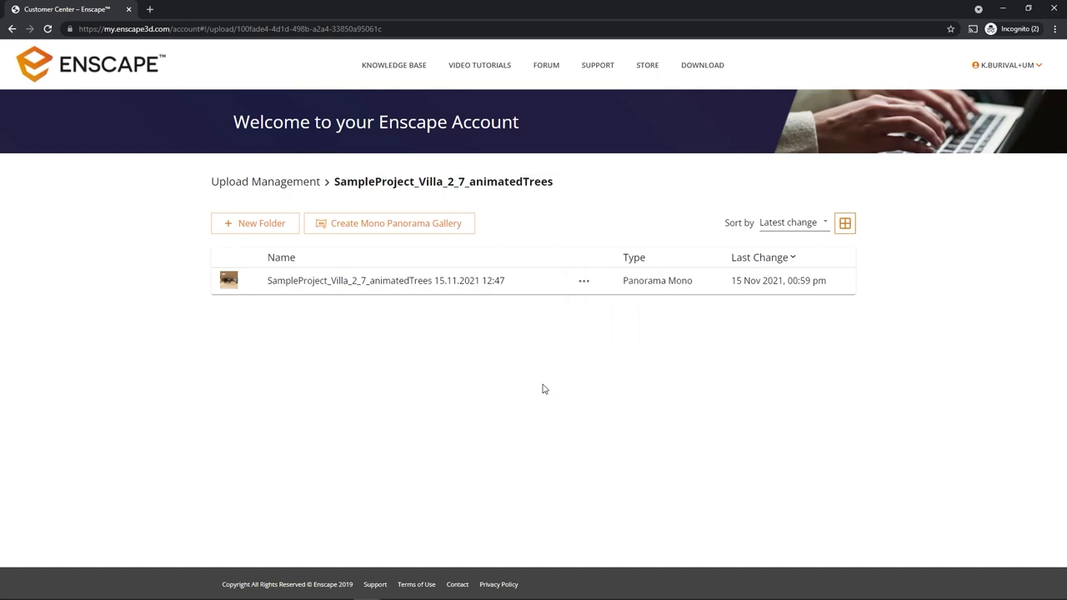
- Create a new folder named Sub-Folder
click(268, 226)
text(Sub)
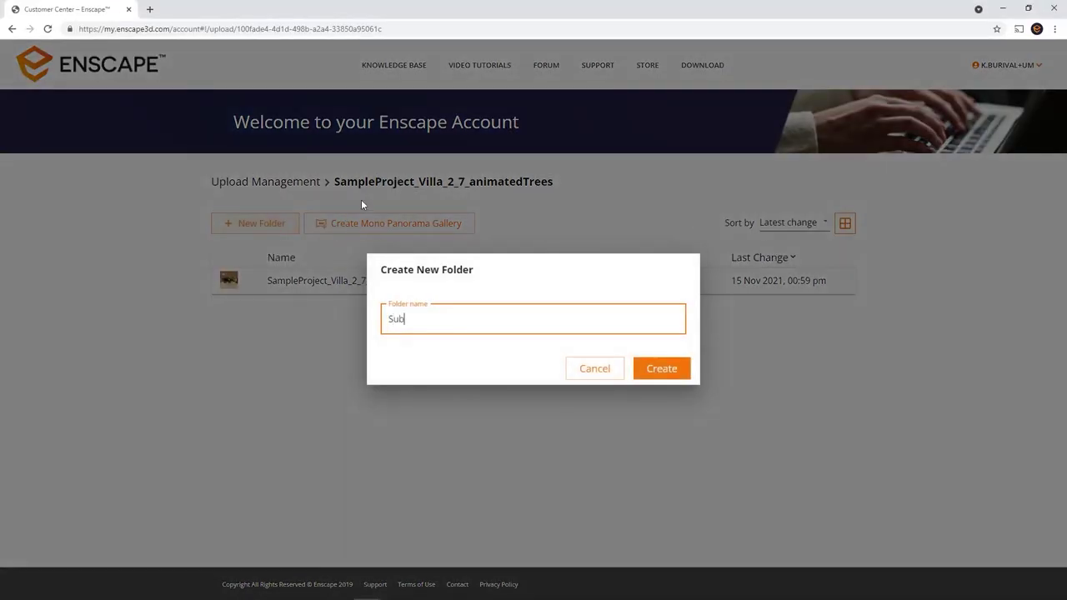
text(-Folder)
key(Return)
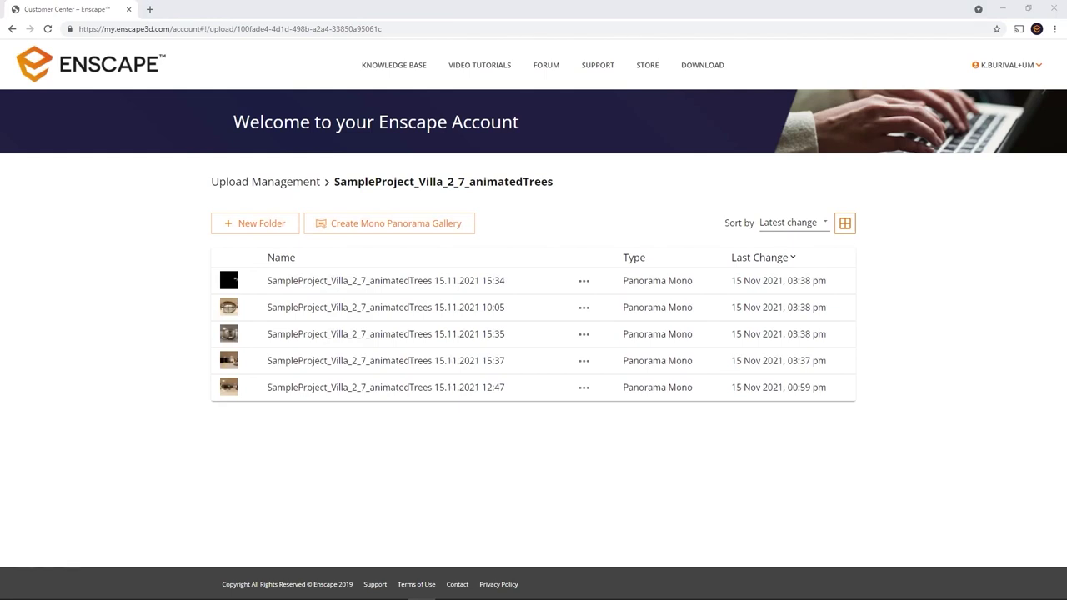
- Start a mono panorama gallery and select all five villa panorama thumbnails
click(433, 229)
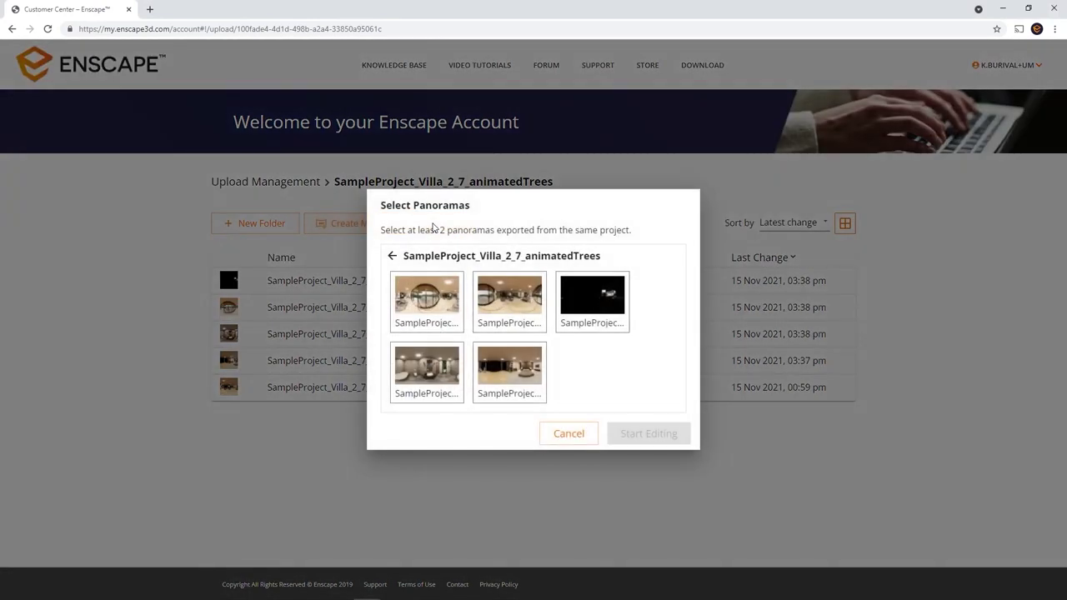
click(429, 318)
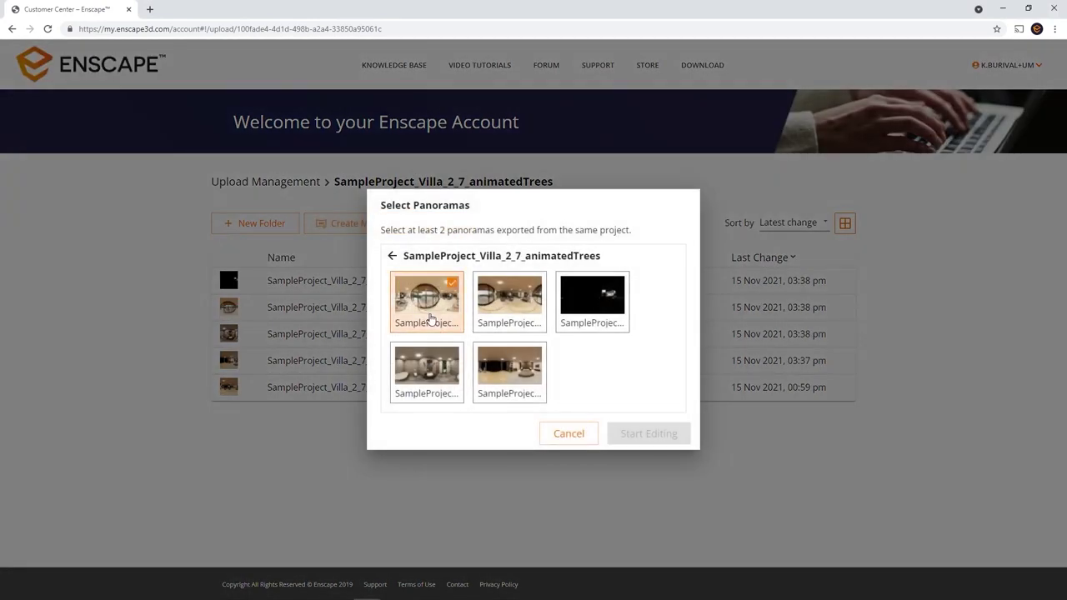
click(502, 312)
click(586, 319)
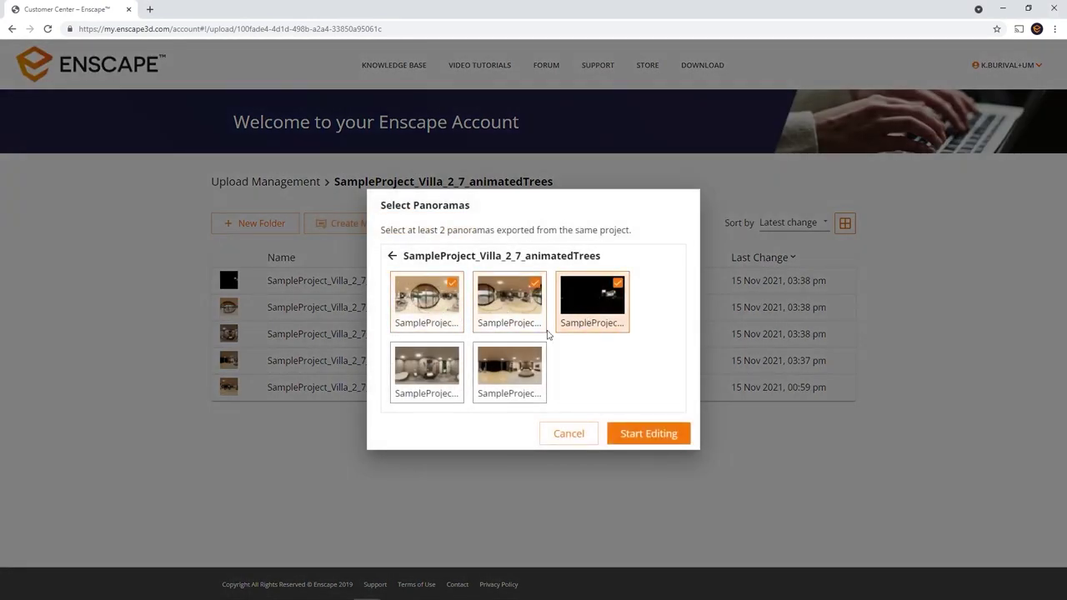
click(450, 375)
click(518, 379)
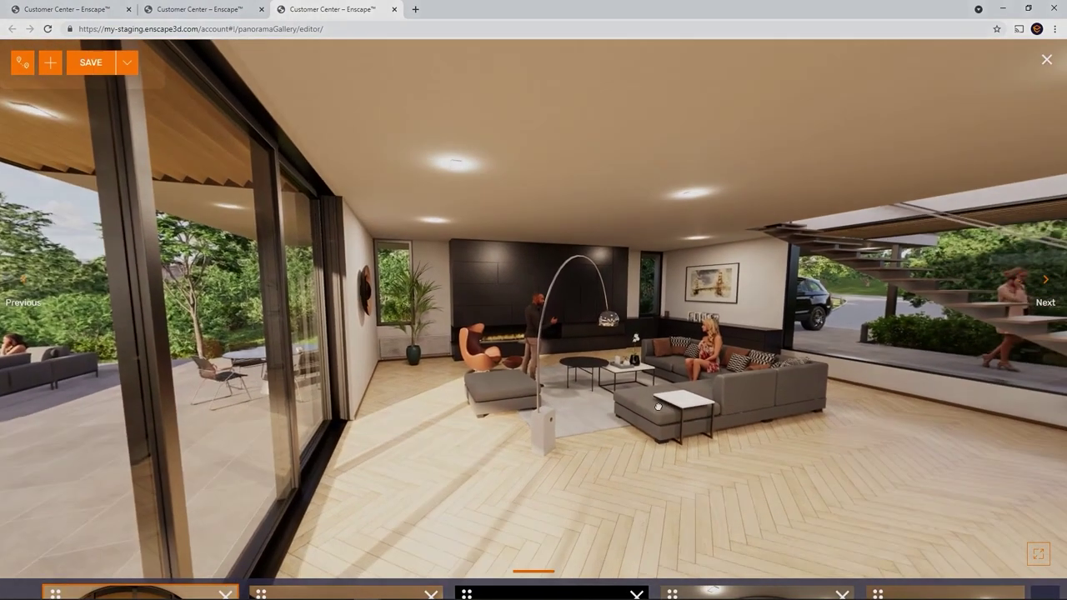
- Reorder the gallery so the bedroom precedes the bathroom, then remove the daytime exterior panorama
drag(646, 403, 558, 405)
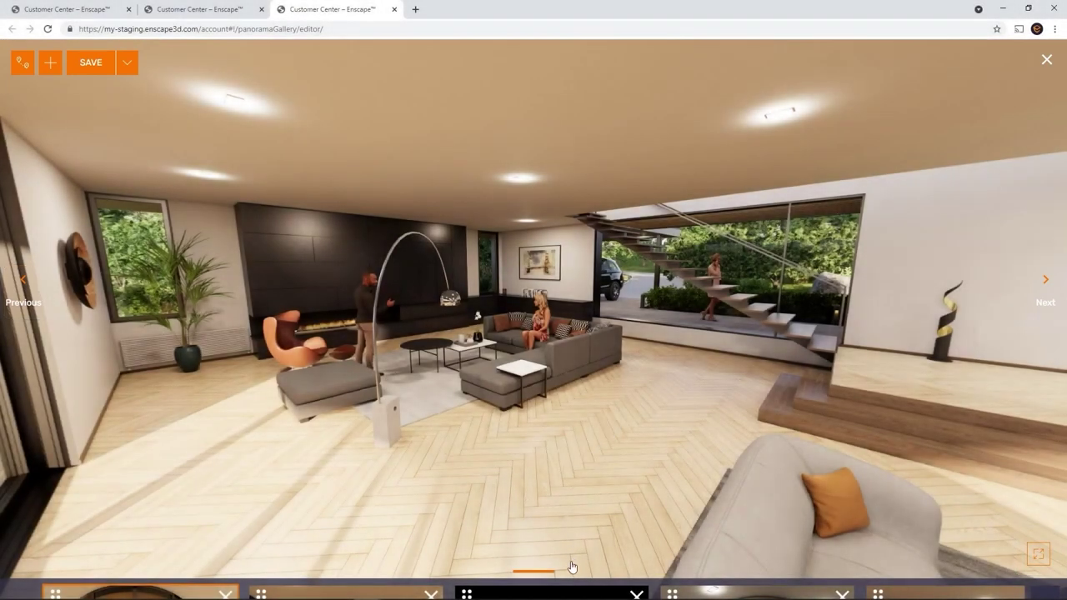
mouse_move(573, 586)
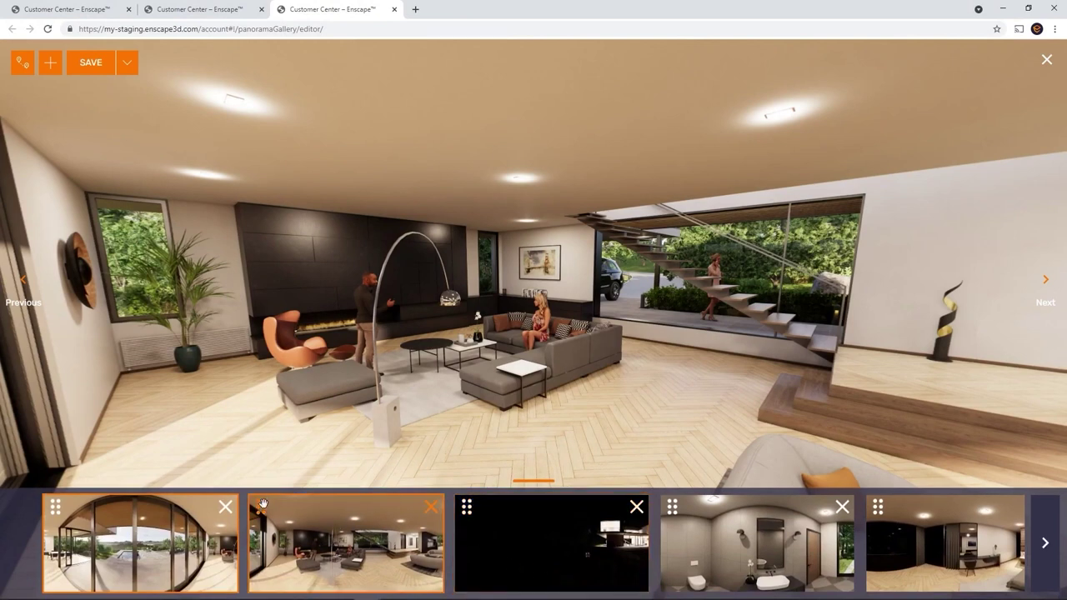
drag(261, 508, 476, 509)
drag(883, 510, 660, 533)
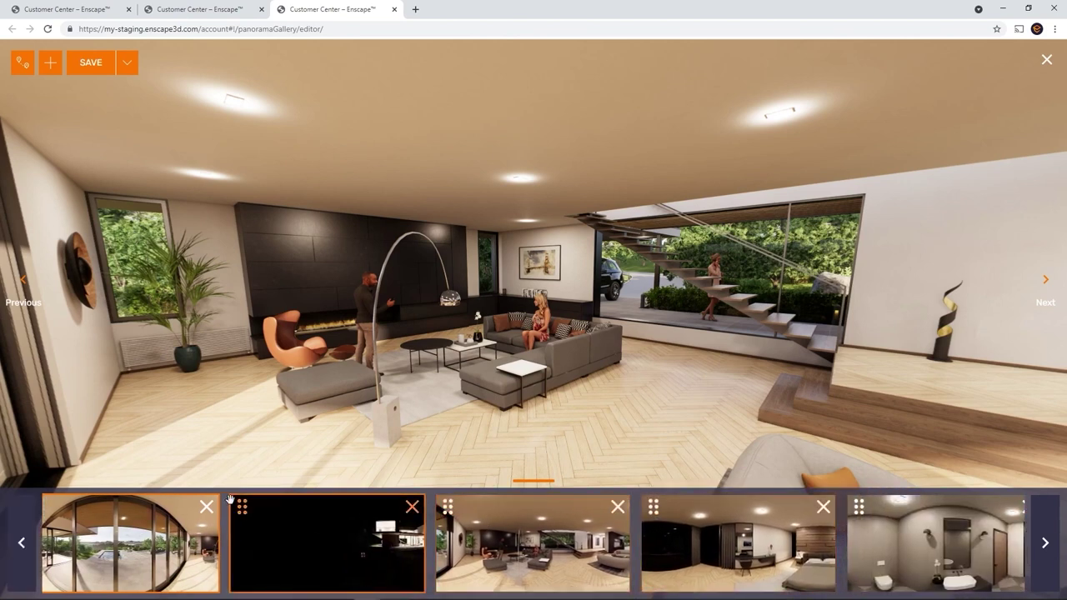
click(209, 515)
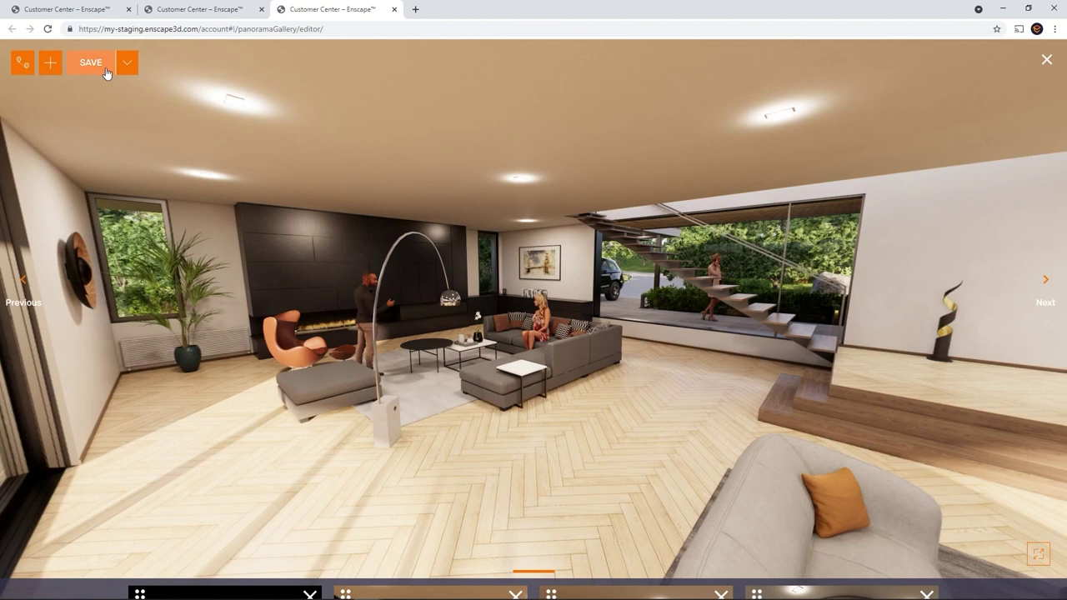
- Switch the gallery's navigation to Tour mode showing 2 waypoints
click(91, 63)
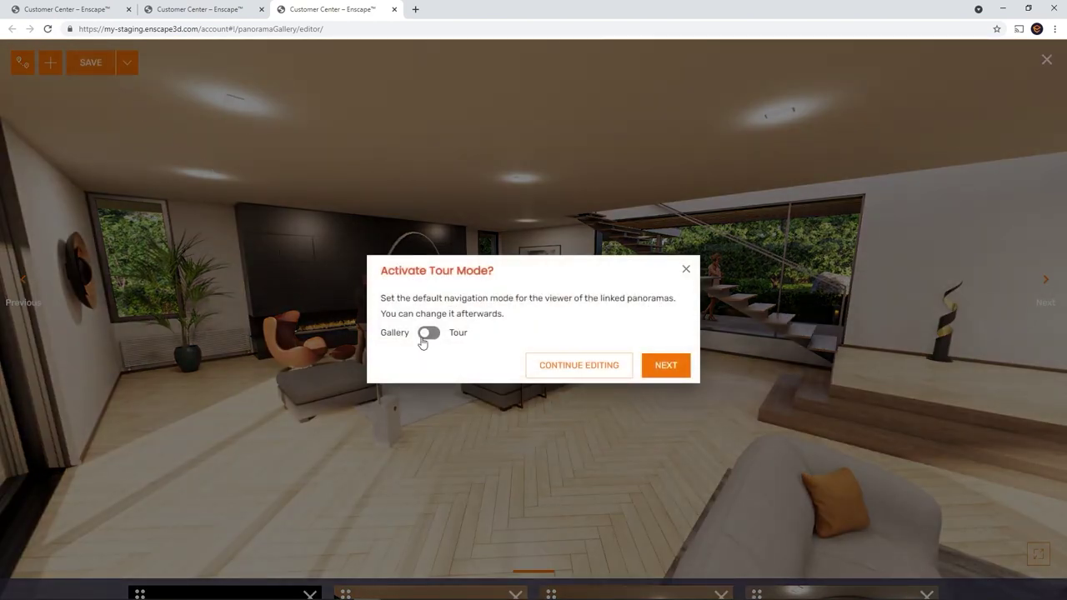
click(429, 333)
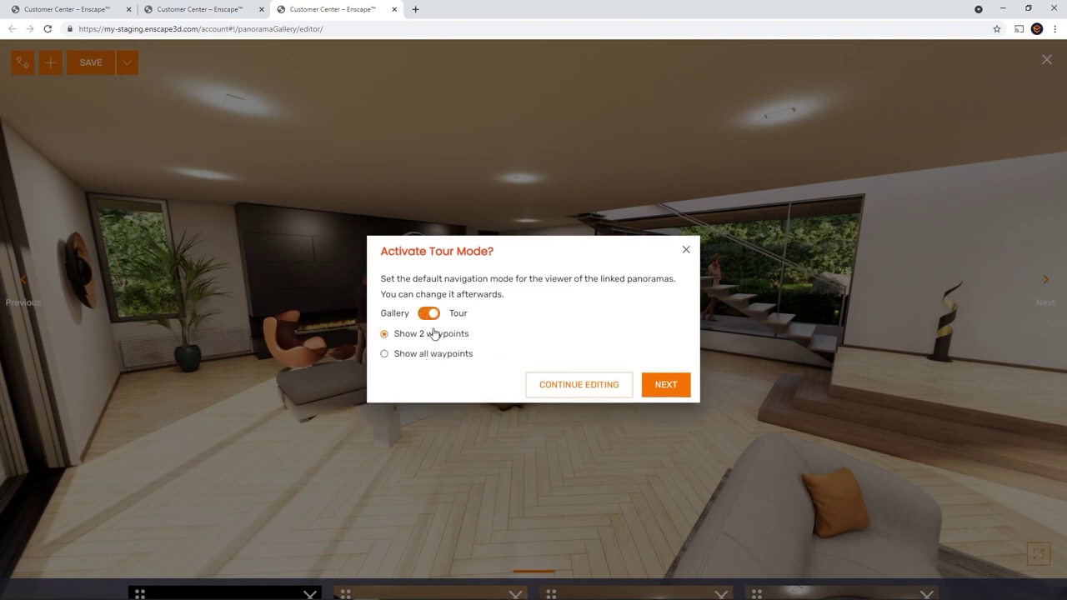
click(429, 315)
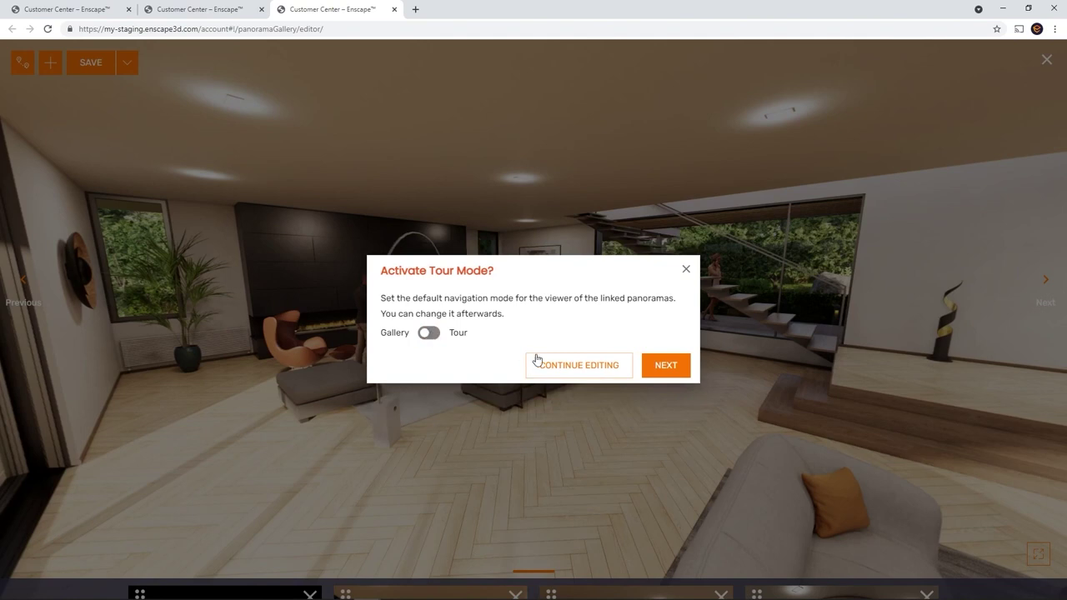
click(543, 365)
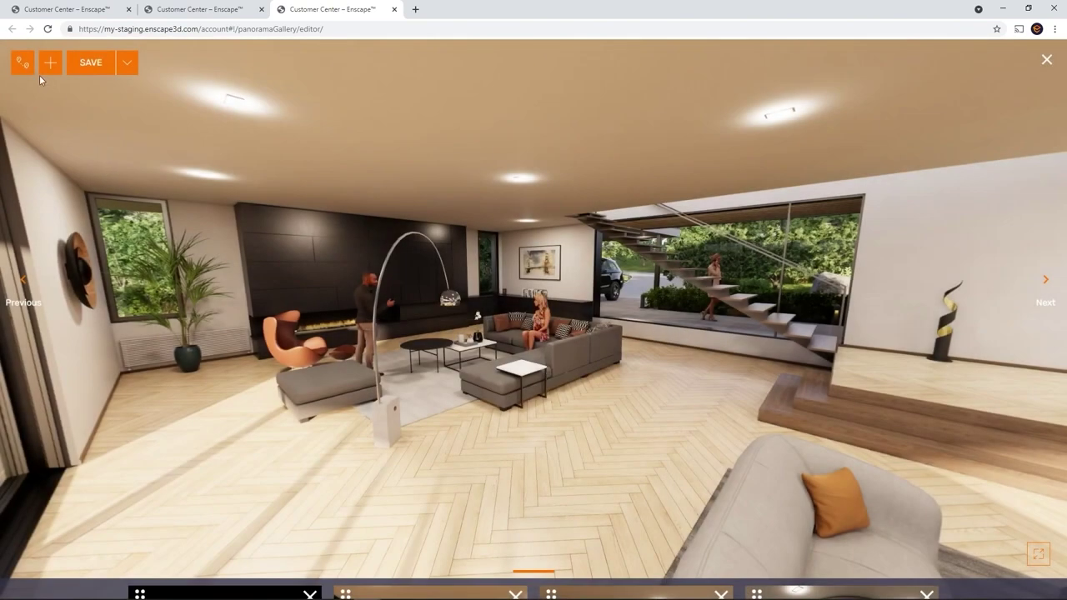
click(23, 62)
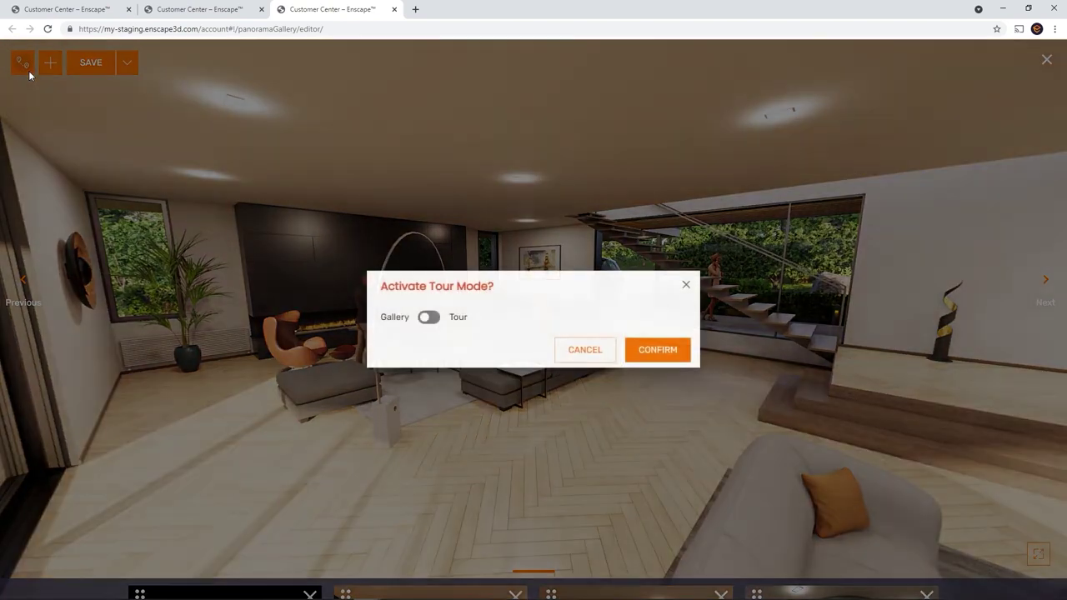
click(430, 322)
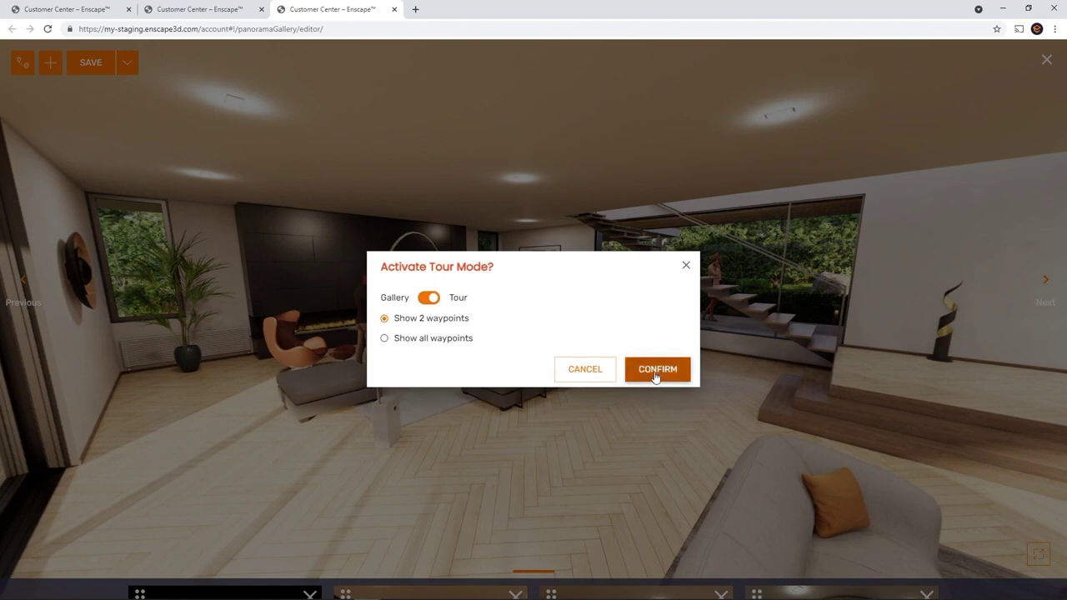
click(657, 369)
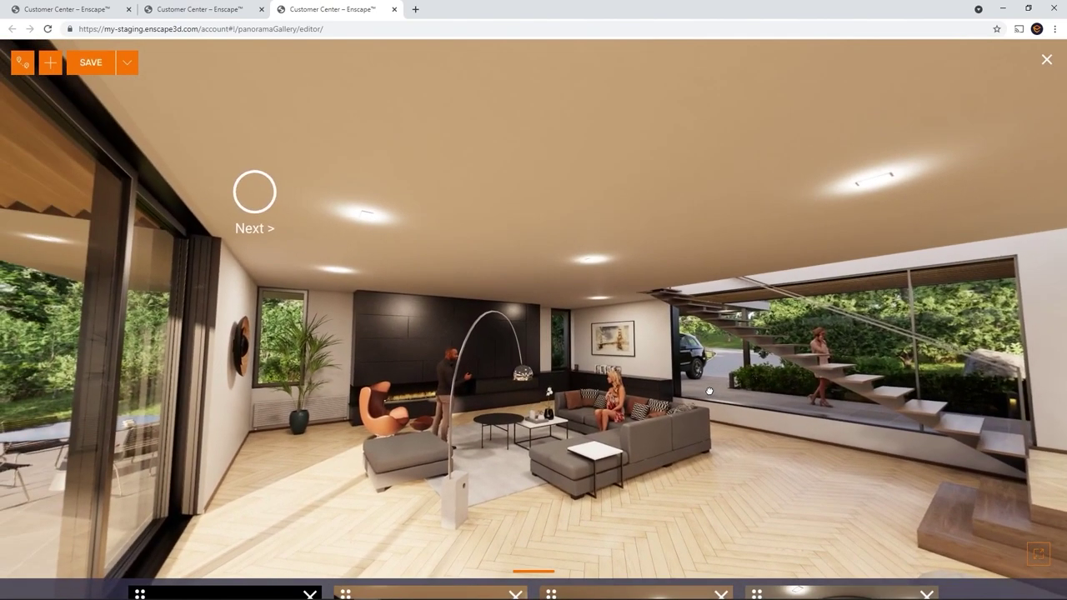
- Step through the living room, bathroom and bedroom panoramas using the waypoint circles
drag(709, 391, 34, 416)
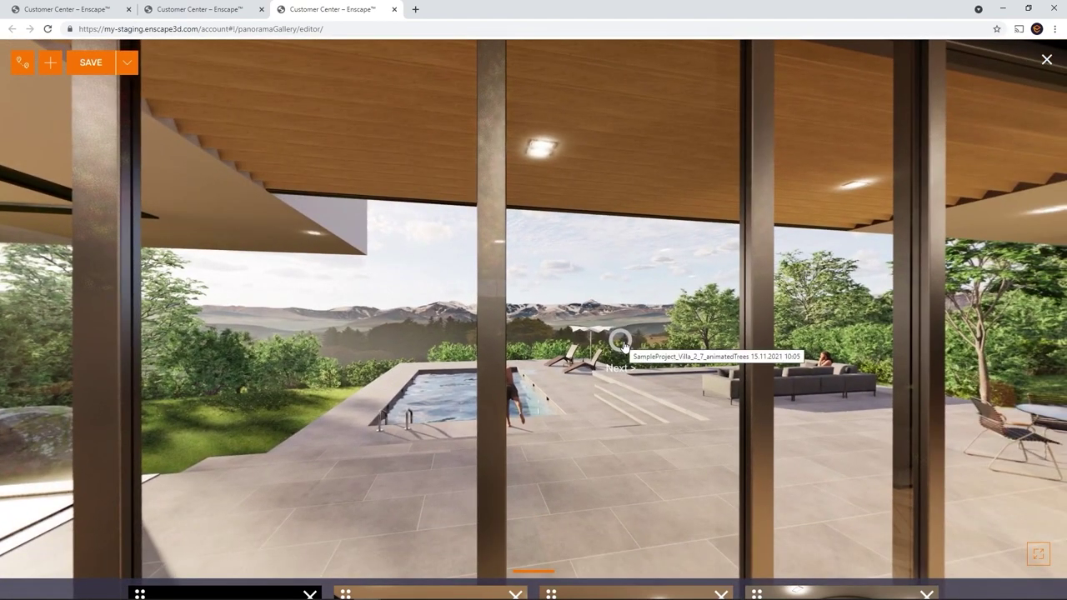
click(622, 343)
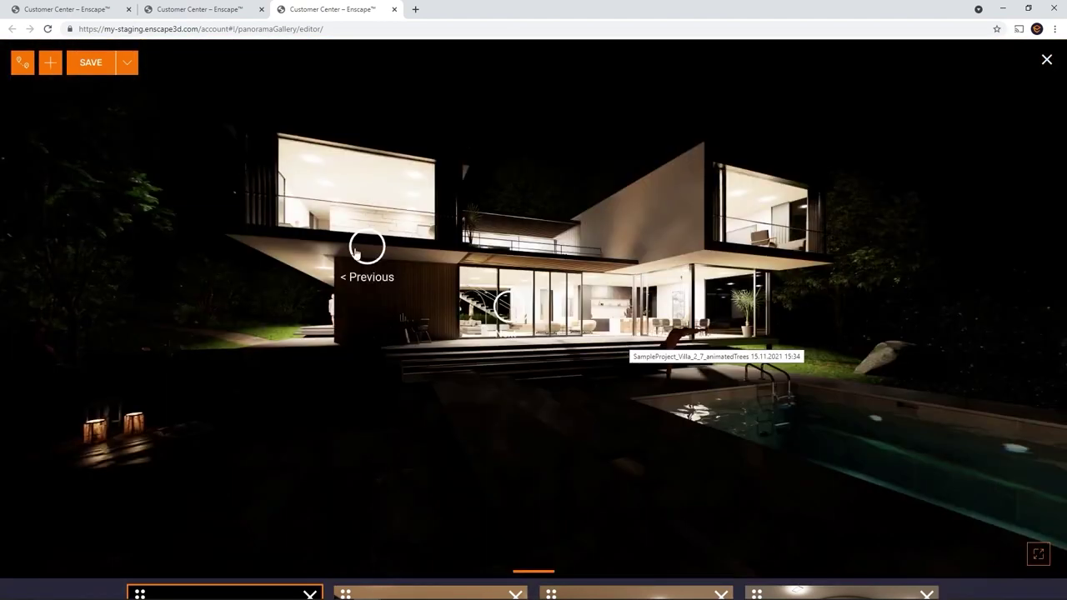
click(361, 252)
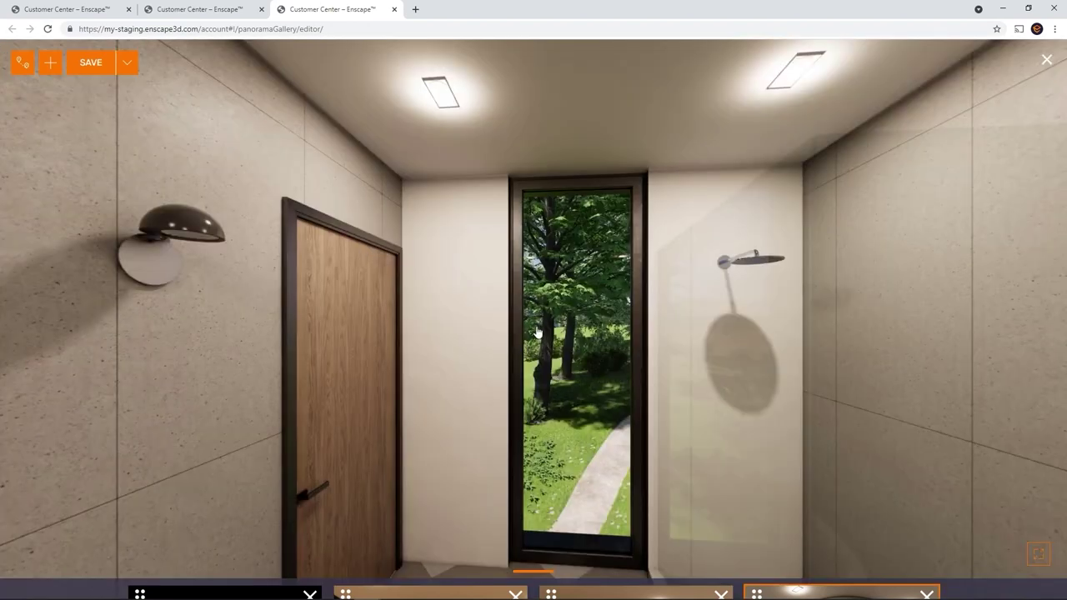
drag(540, 334, 969, 245)
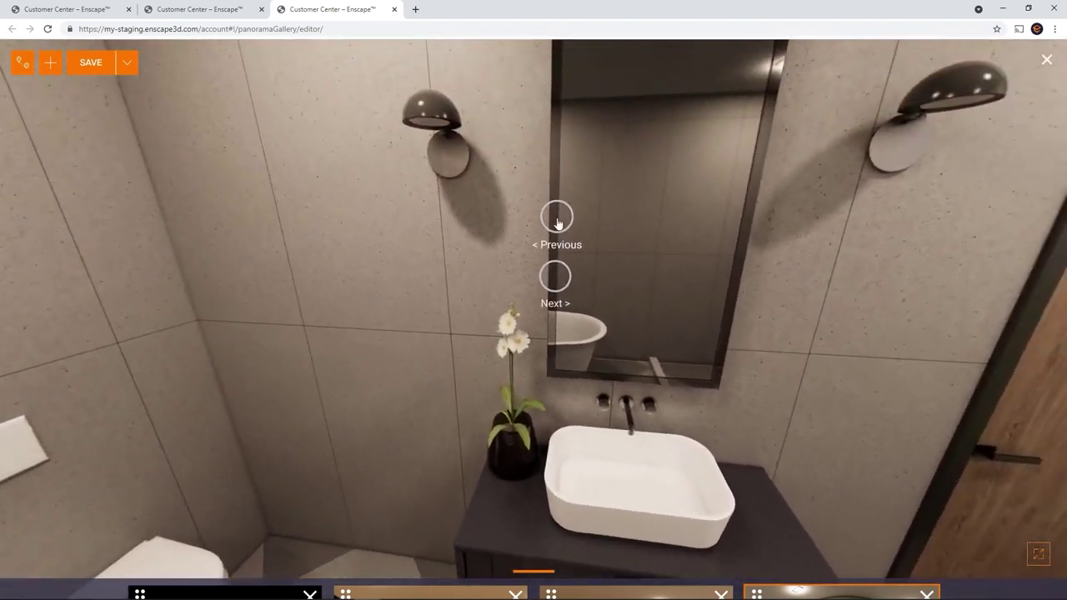
click(555, 219)
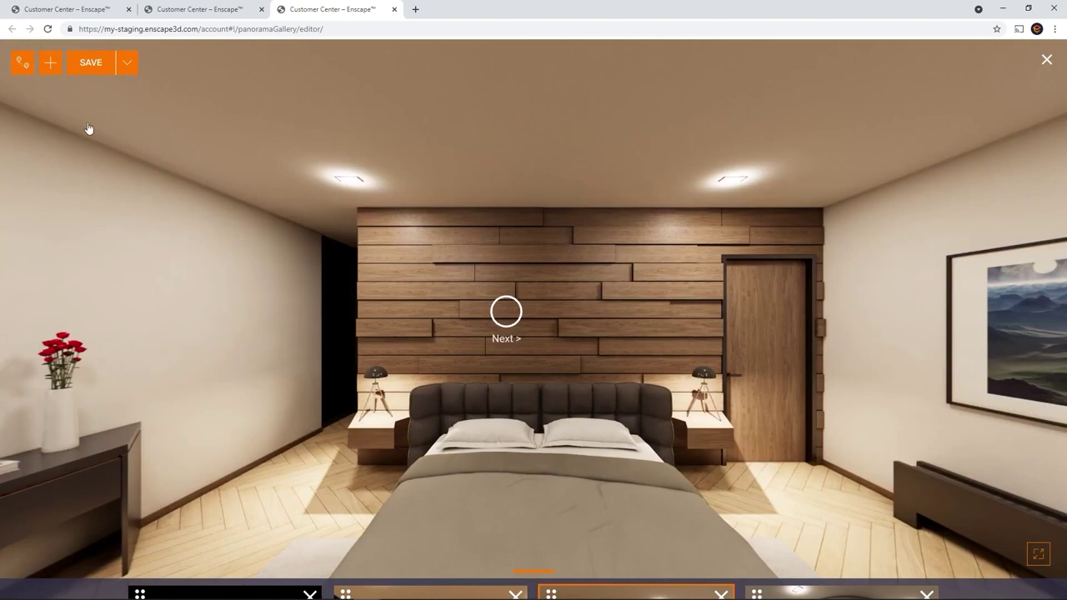
- Set the tour to show all waypoints, then follow them to the exterior and back to the bedroom
click(20, 67)
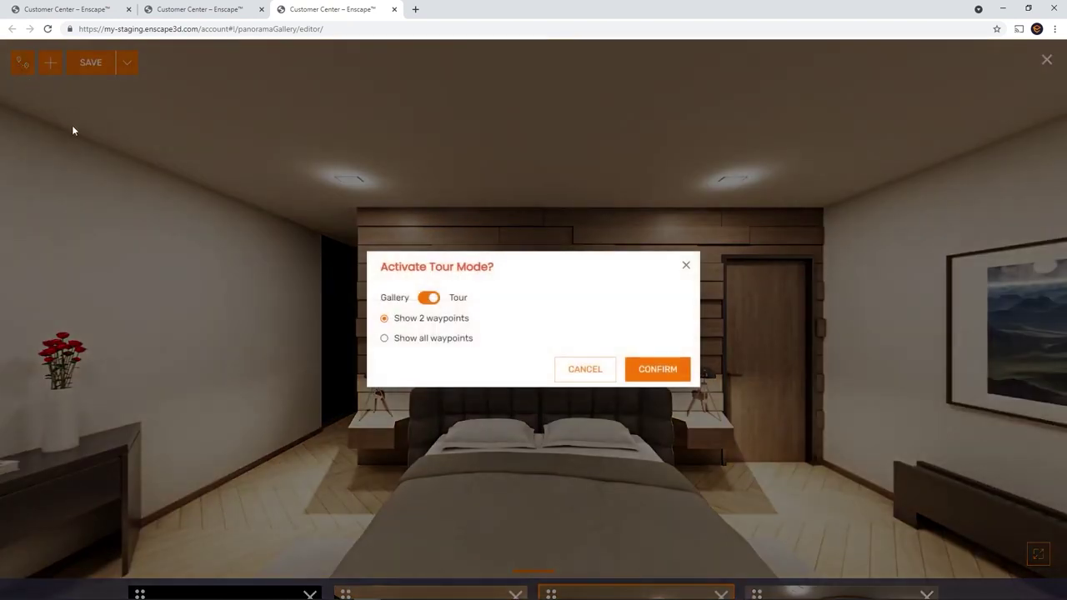
click(396, 341)
click(642, 369)
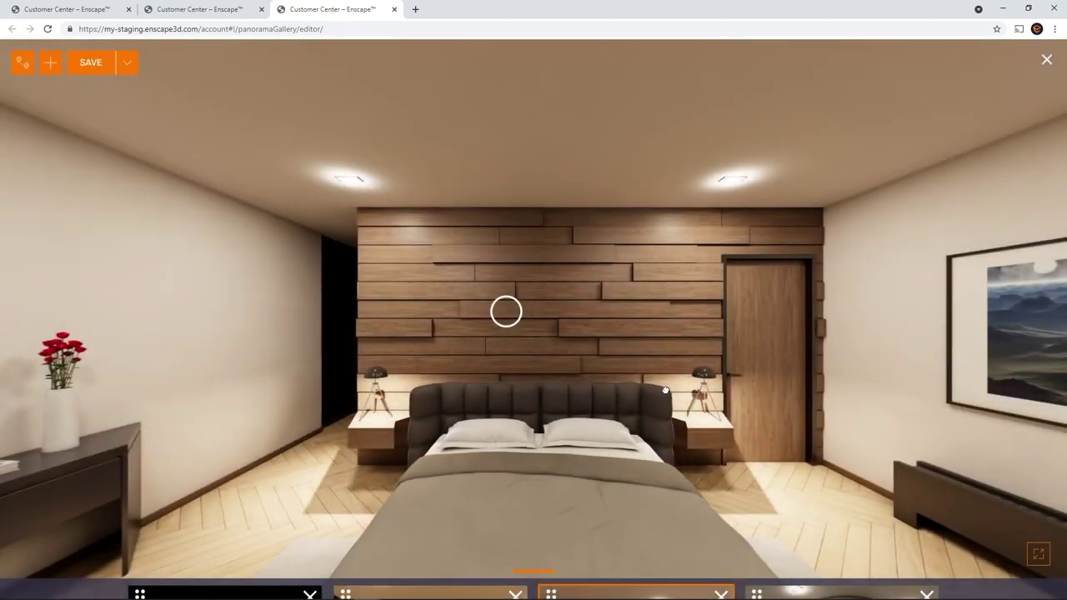
drag(642, 369, 442, 85)
click(640, 239)
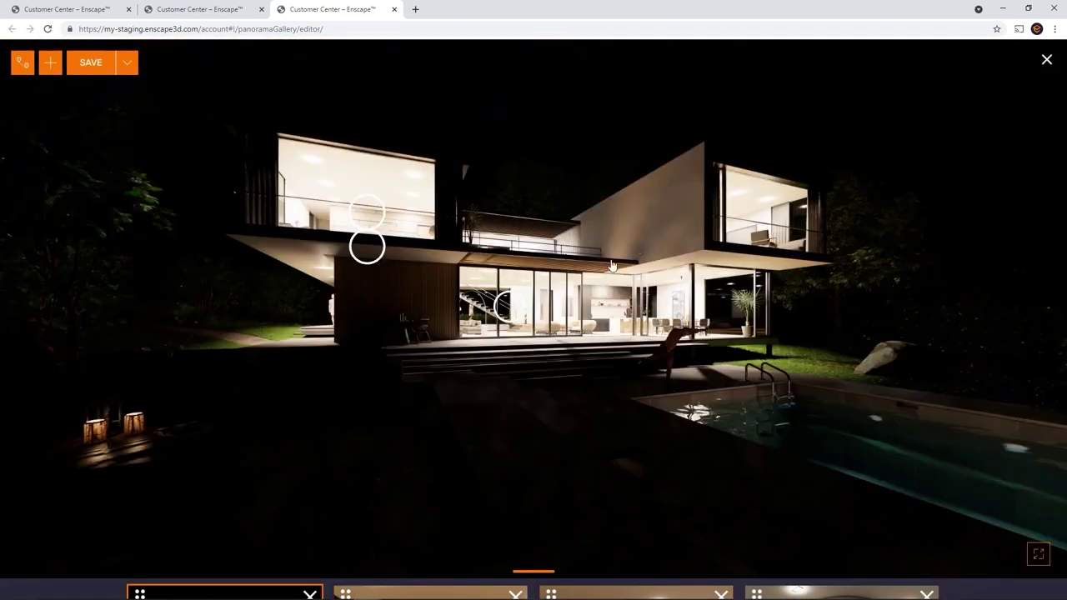
click(517, 306)
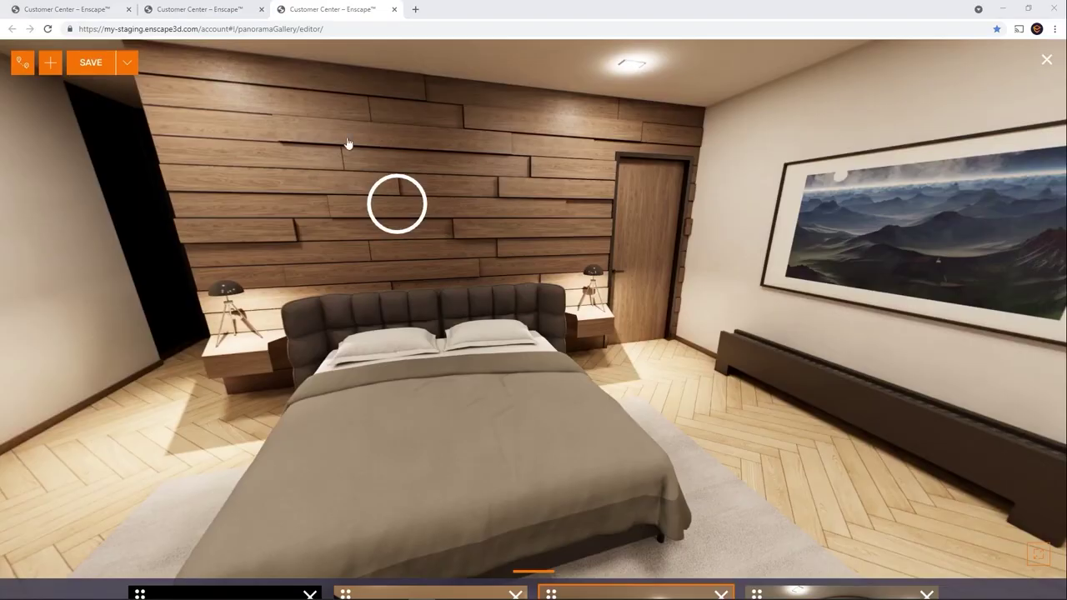
- Add the exterior panorama from the SampleProject_Villa_2_7_animatedTrees folder to the gallery
click(51, 63)
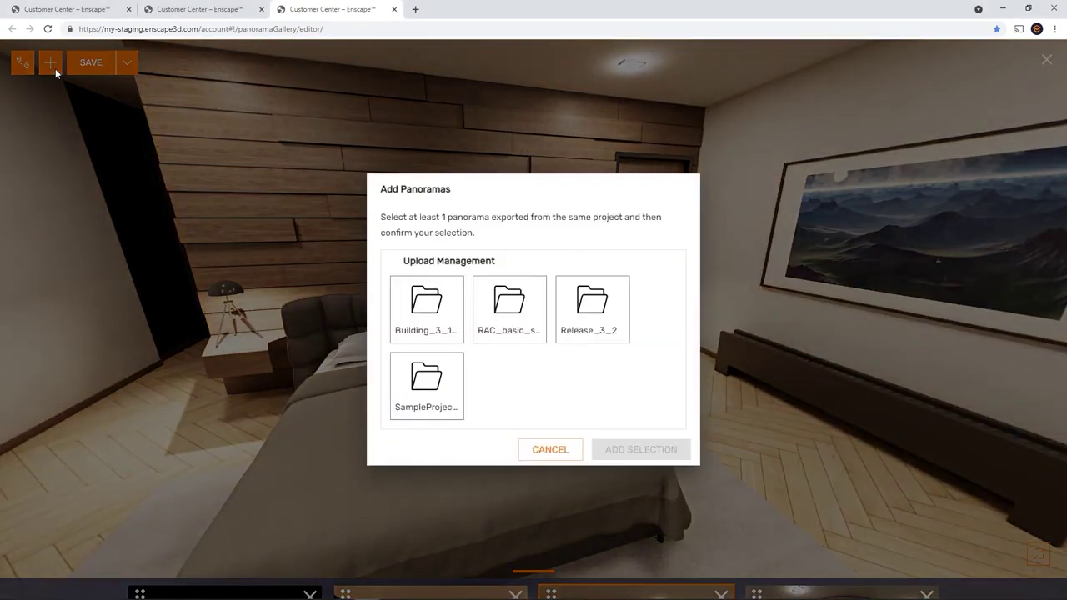
click(424, 408)
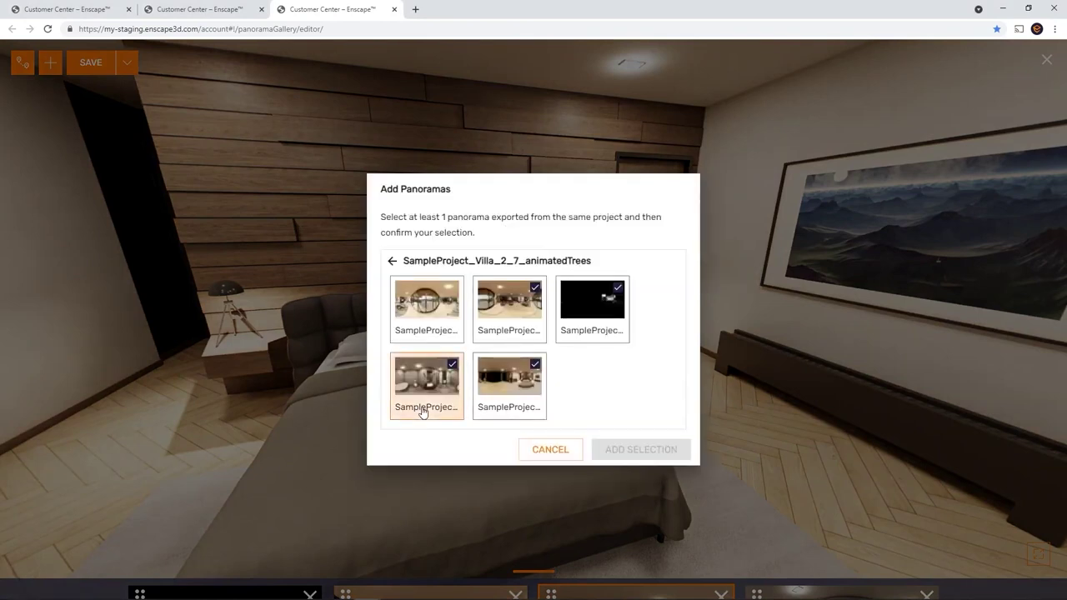
click(423, 328)
click(642, 455)
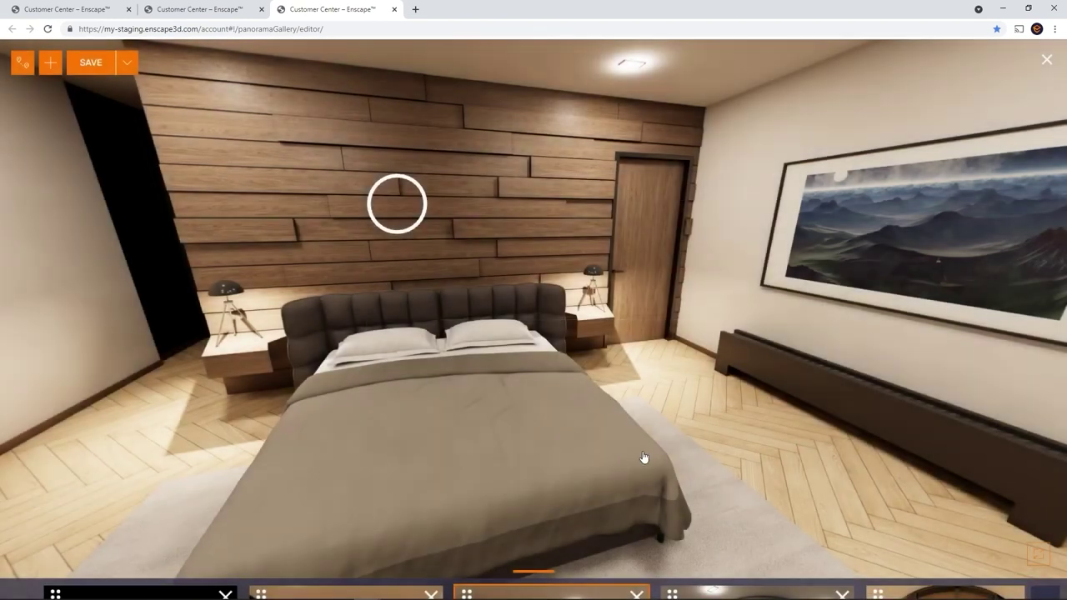
- Show the living room panorama and save the gallery as 'Test' in Upload Management
mouse_move(658, 556)
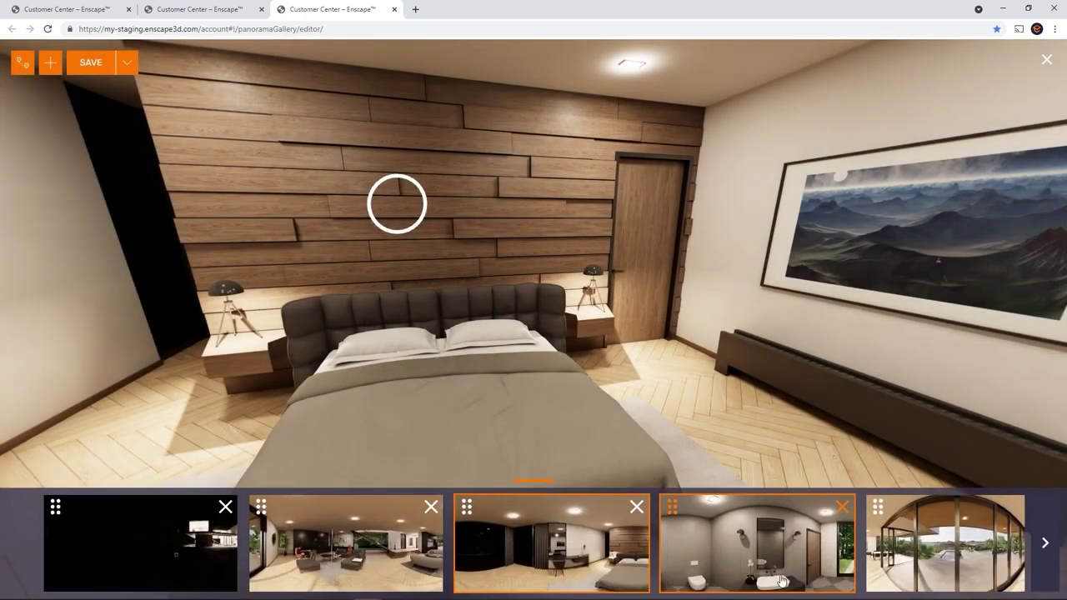
click(882, 508)
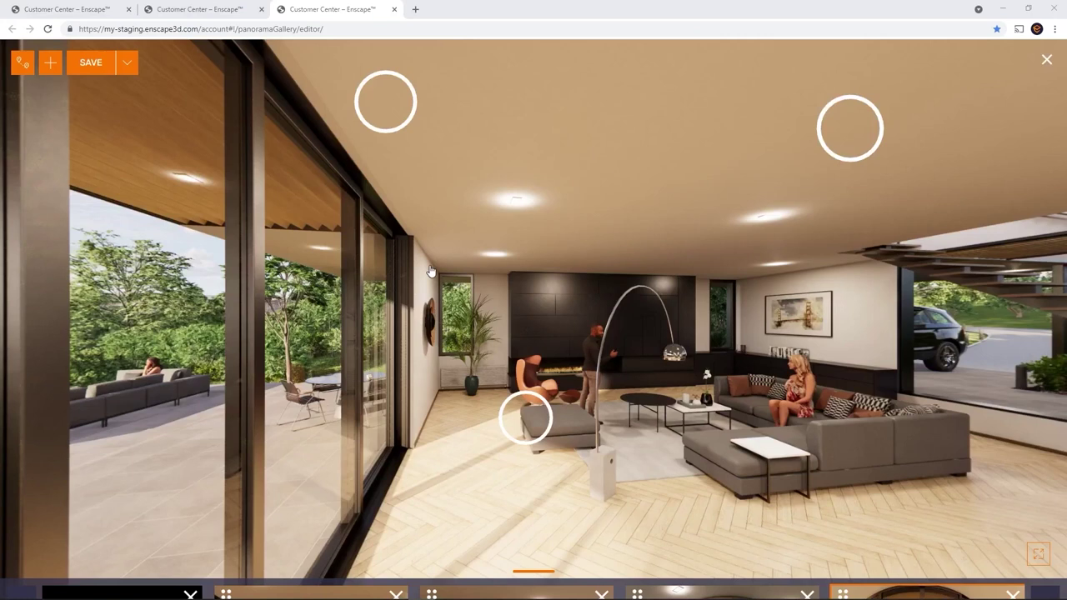
click(91, 64)
text(Test)
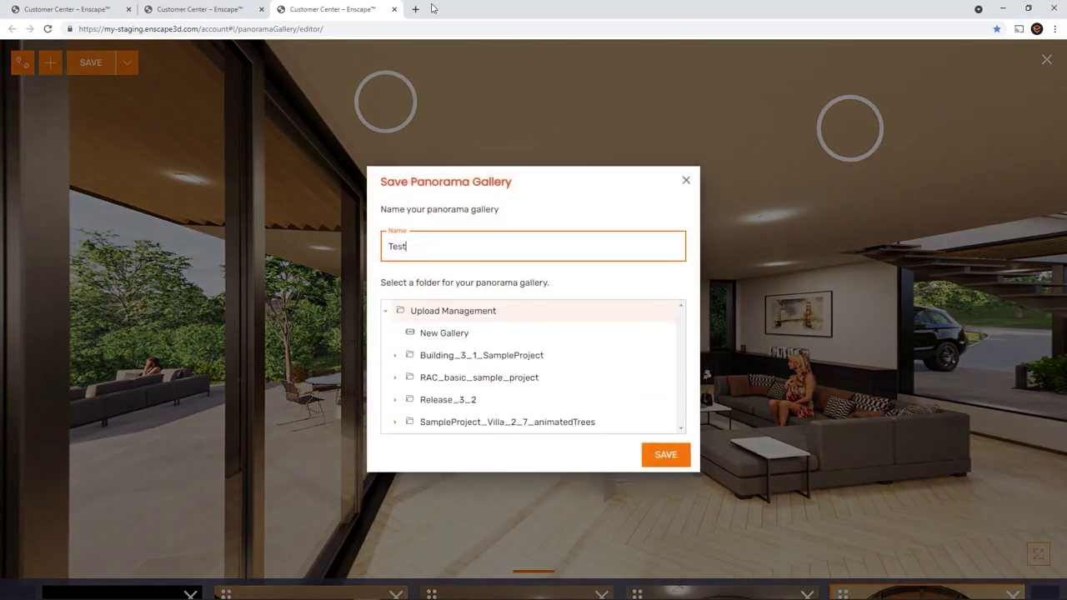
click(670, 455)
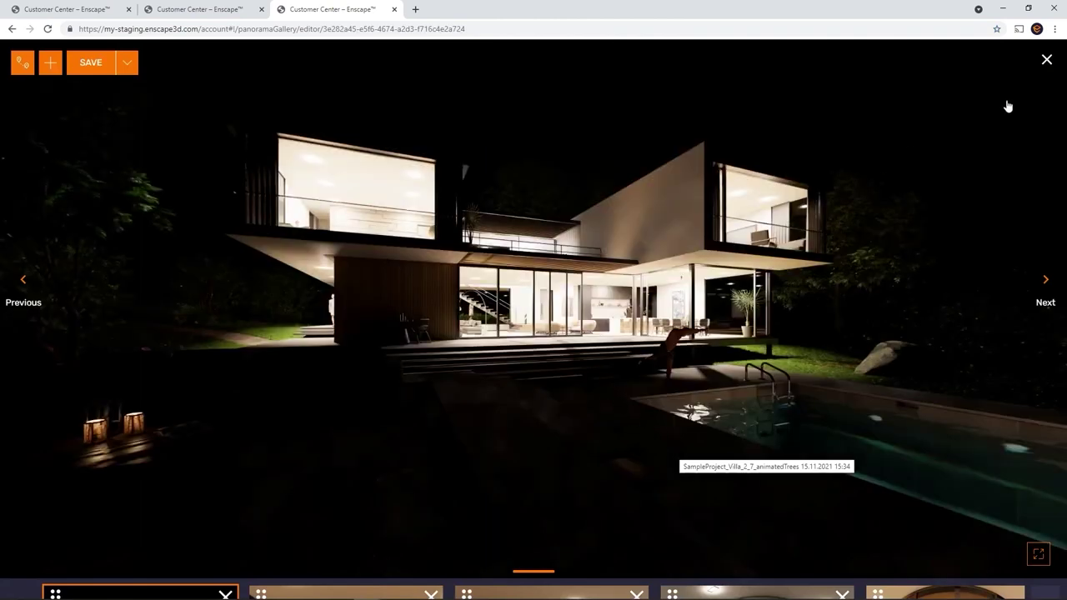
- Close the gallery editor, view the Test gallery in the reader, then close the reader tab
click(1046, 62)
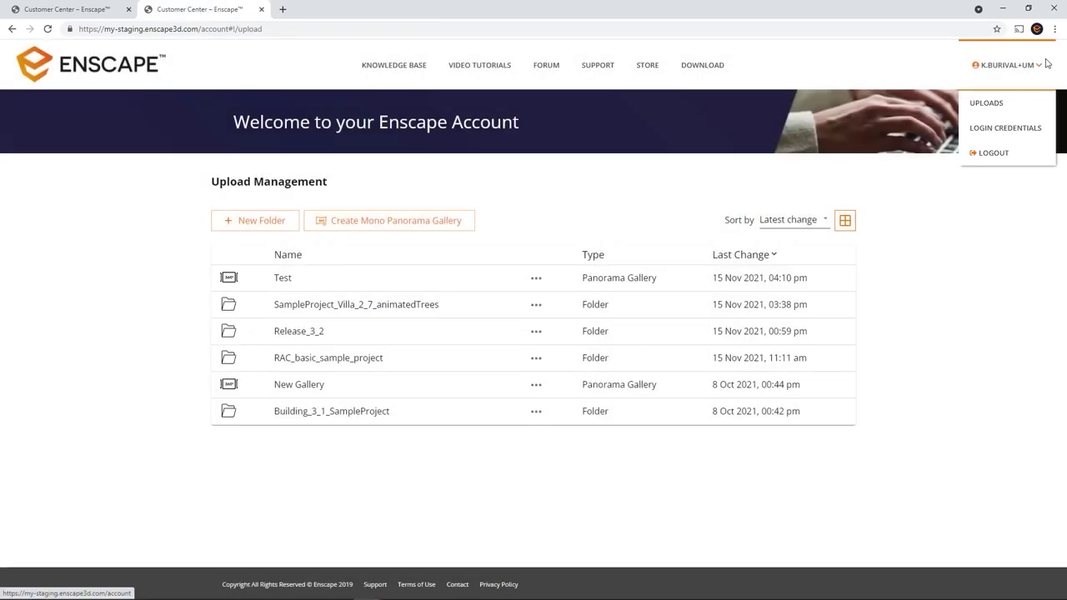
click(275, 279)
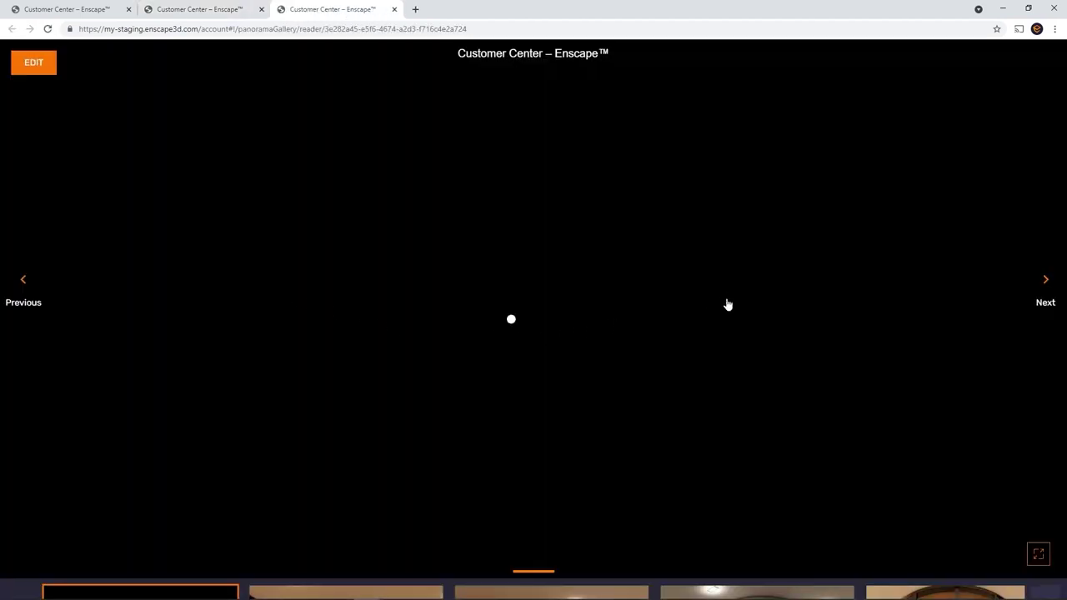
click(394, 9)
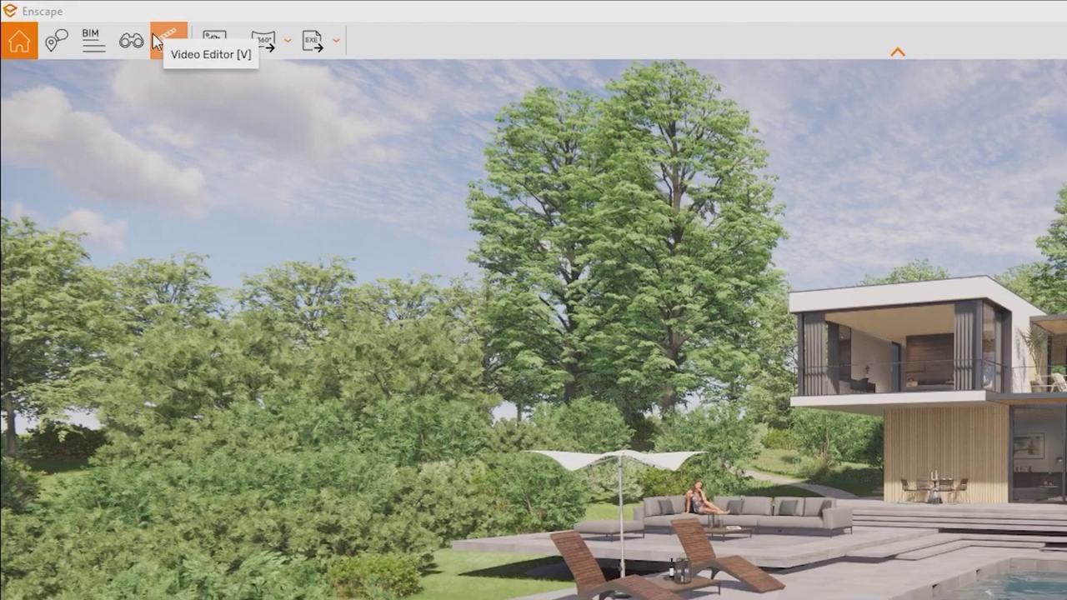
- Open the Video Editor with the Help sidebar showing its Video Editor topic
click(160, 42)
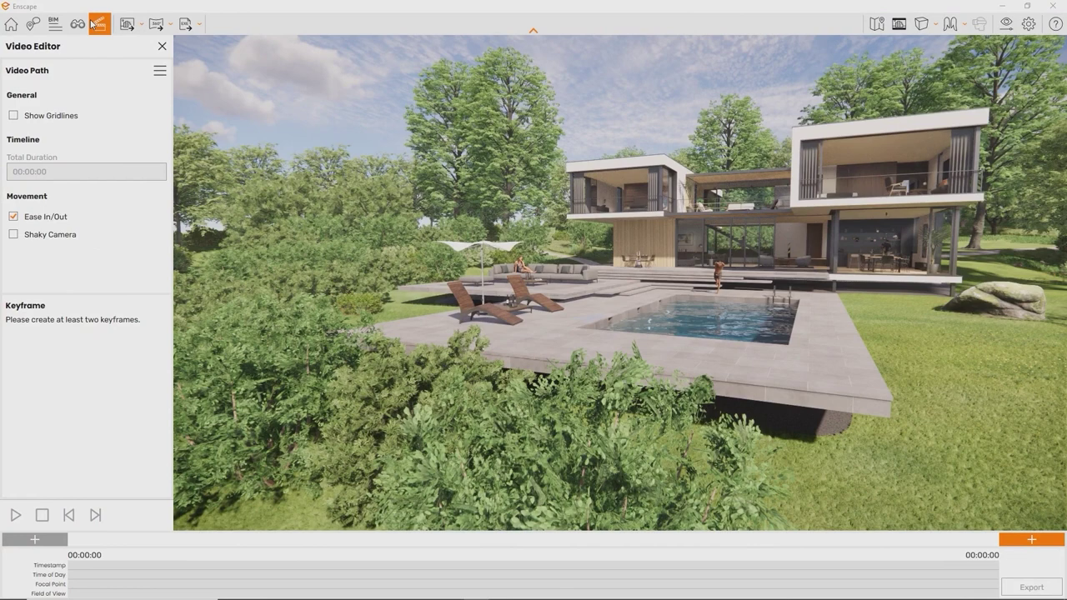
click(1052, 28)
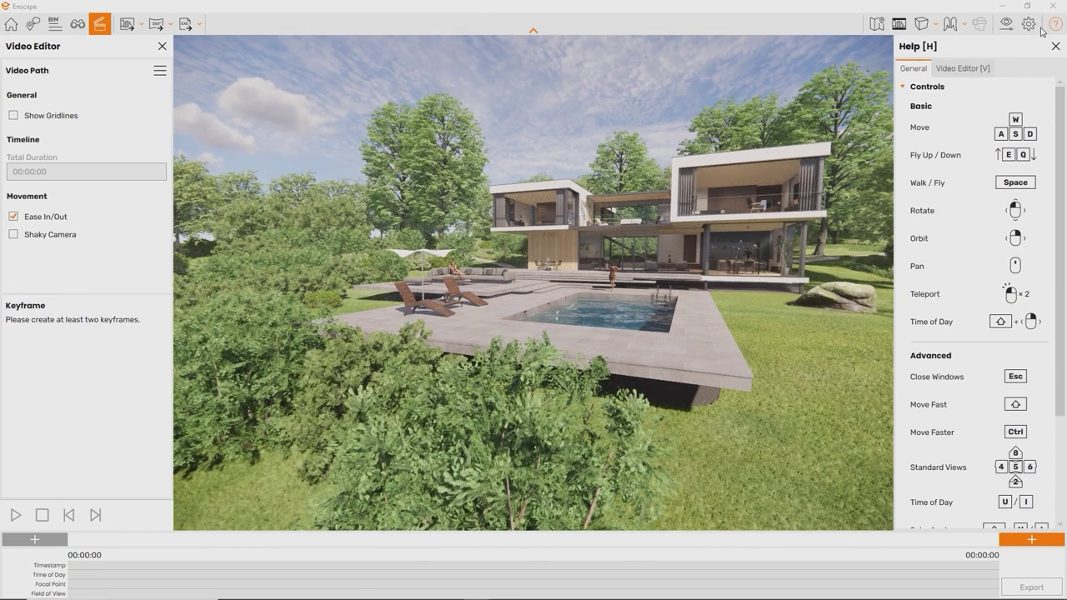
click(965, 69)
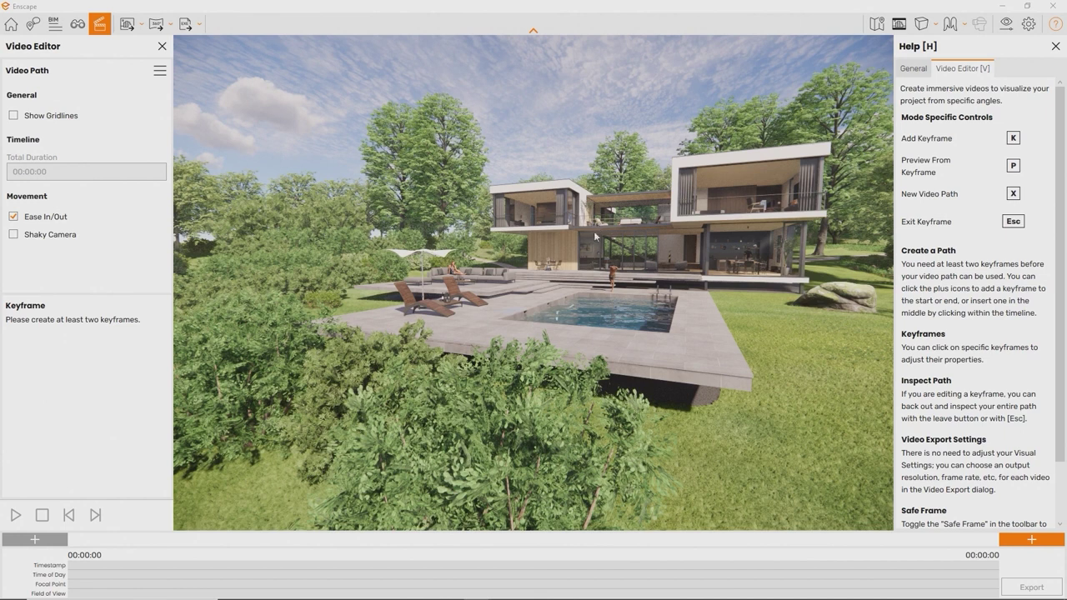
mouse_move(542, 597)
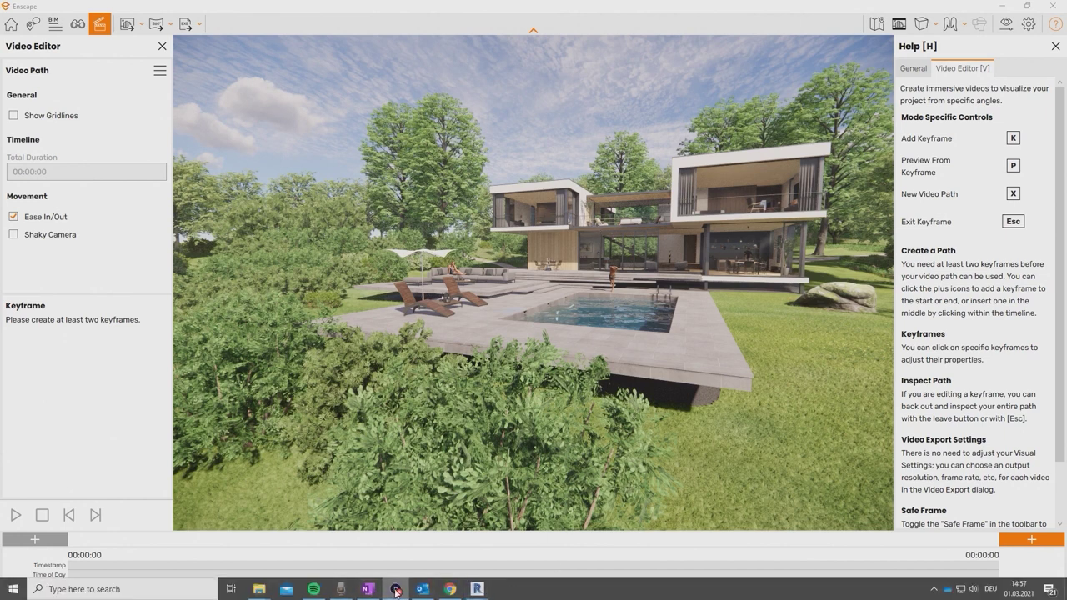
- Start a fresh video path and add keyframes while flying toward the terrace, pool and garden
click(1031, 539)
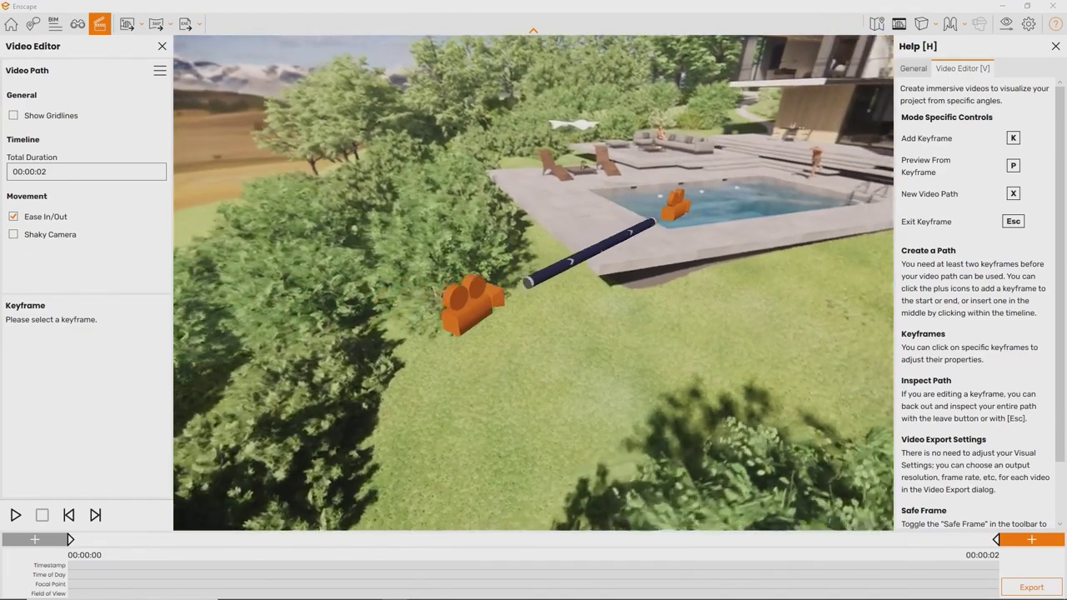
key(x)
key(k)
key(w)
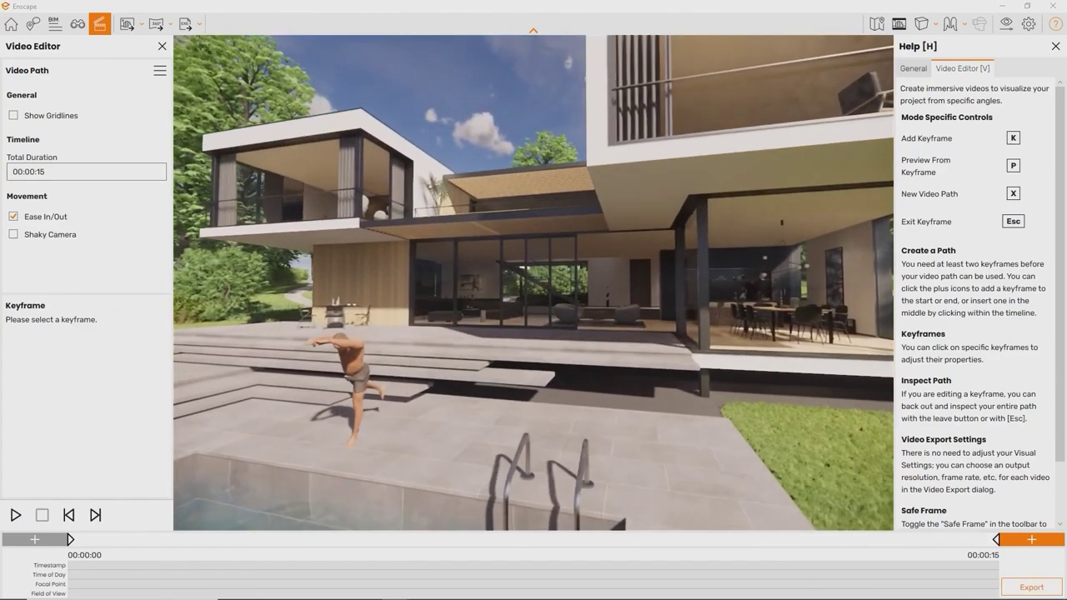
drag(516, 266, 475, 268)
key(k)
- Fly indoors to the living room, insert a mid-path keyframe, and preview the 45-second path
key(w)
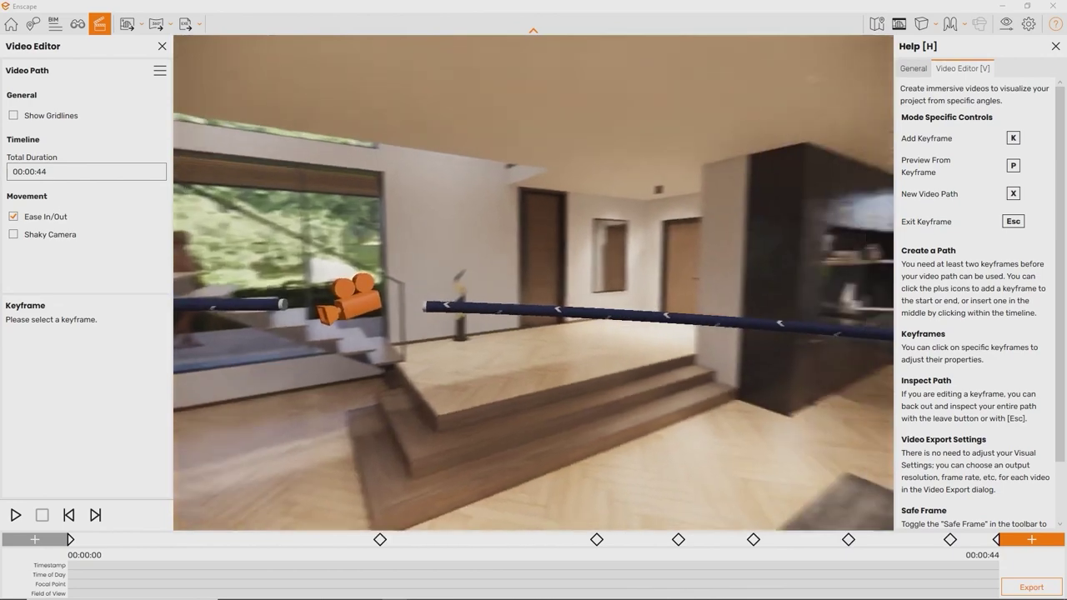
key(w)
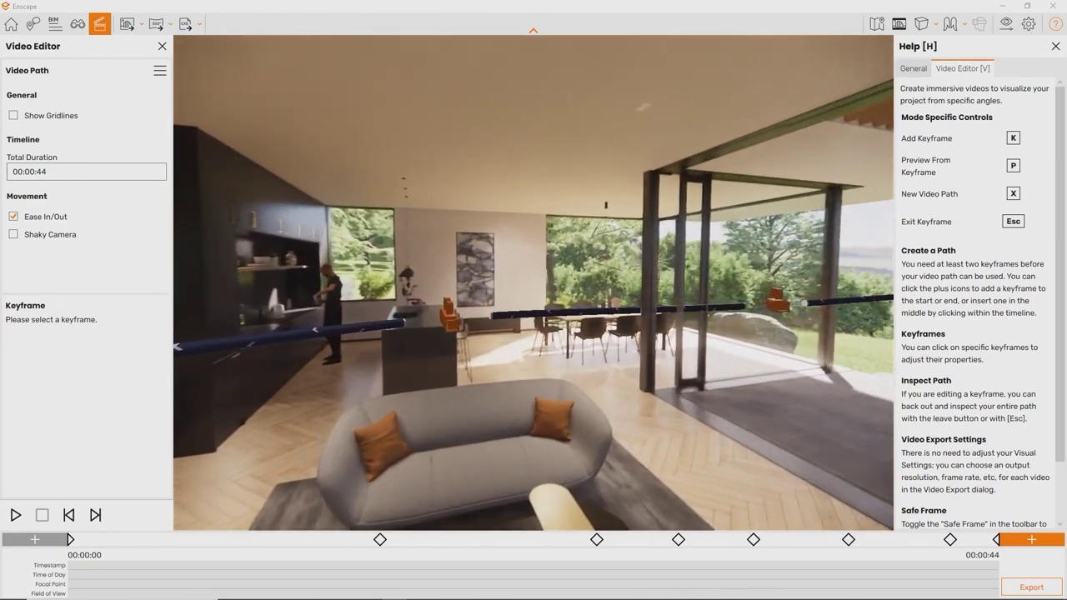
key(w)
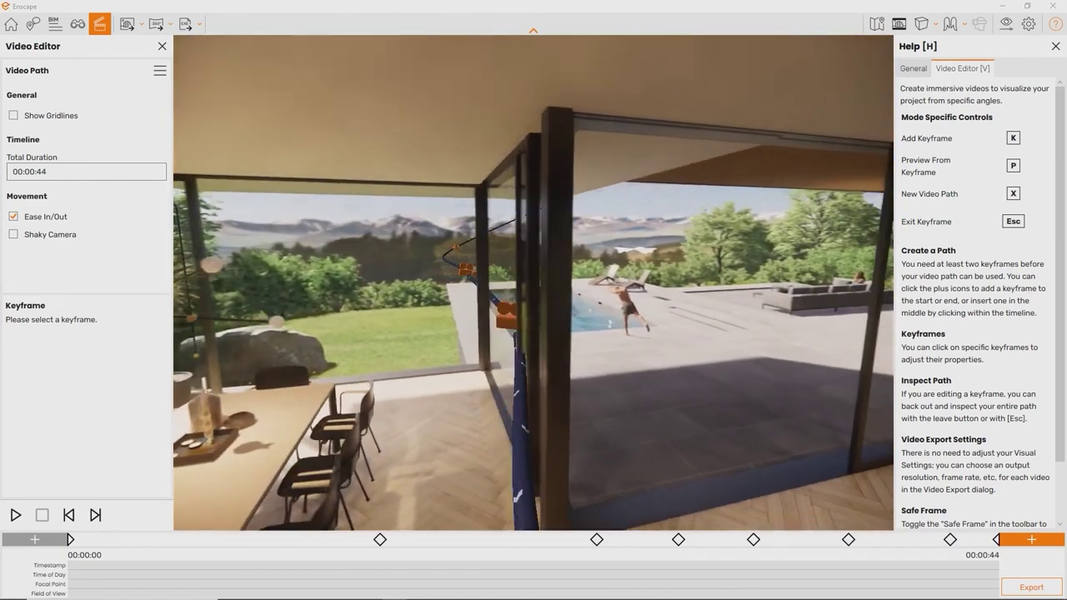
key(s)
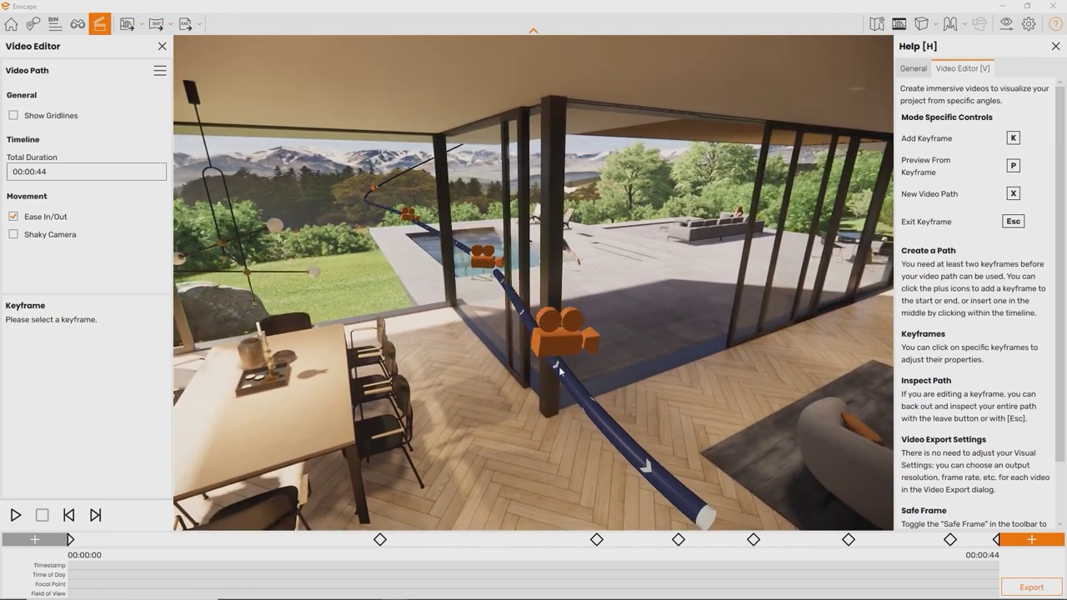
click(570, 381)
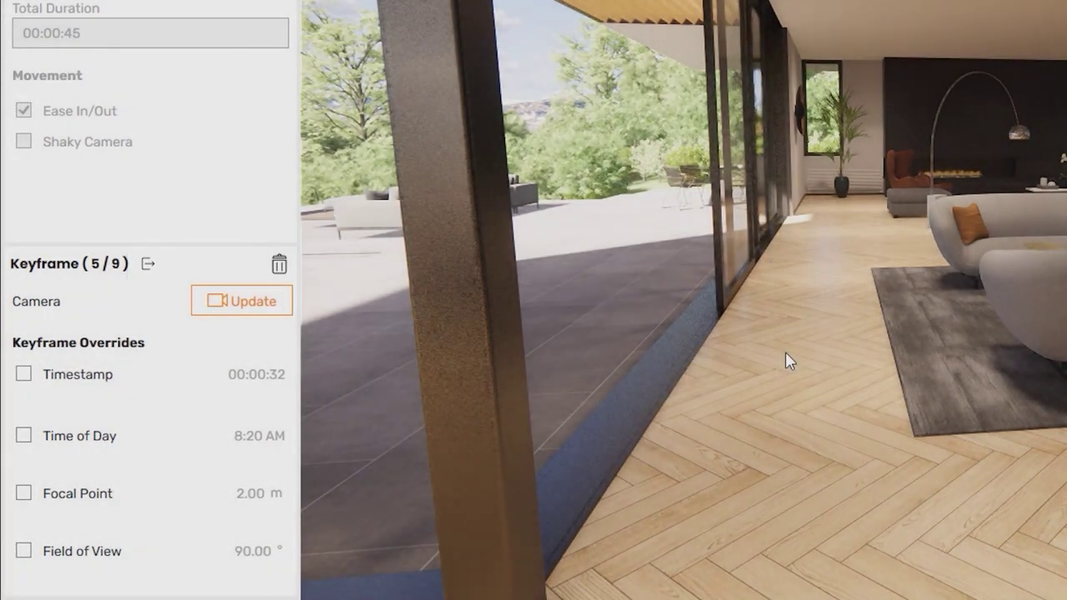
click(786, 355)
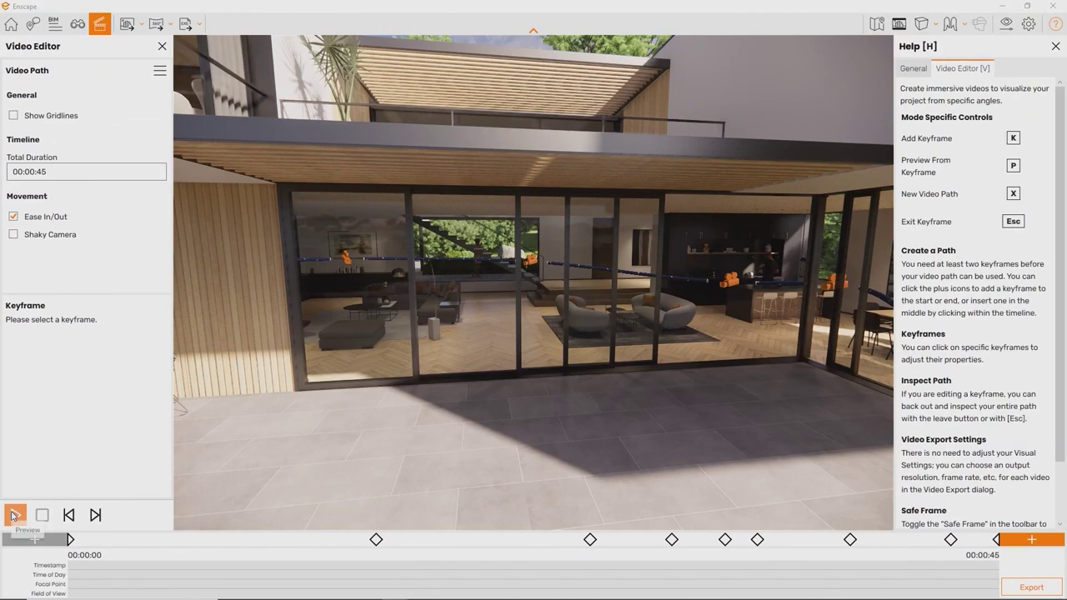
click(13, 516)
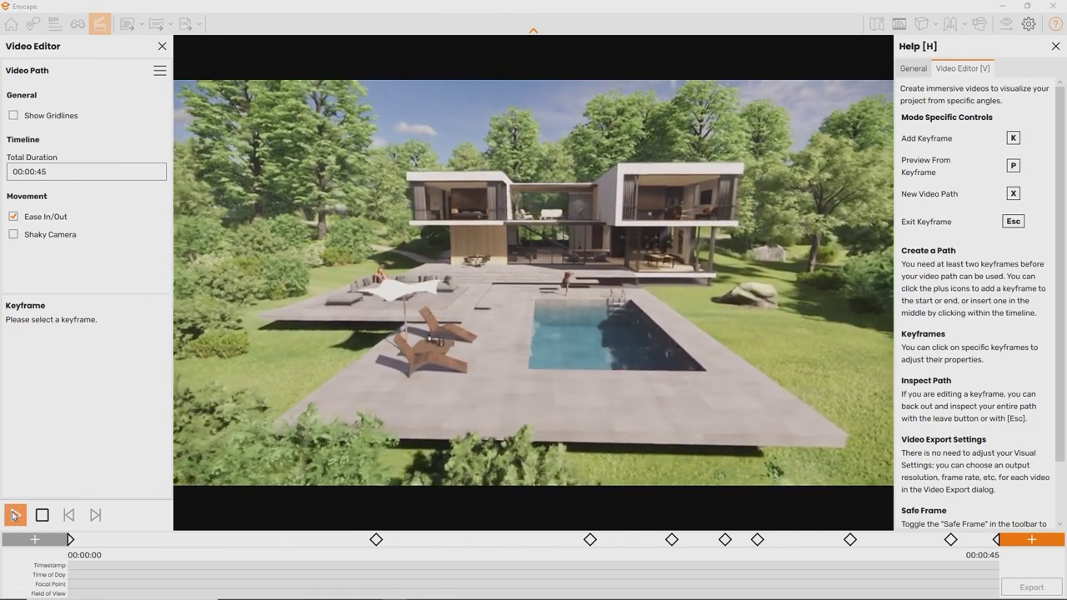
click(14, 515)
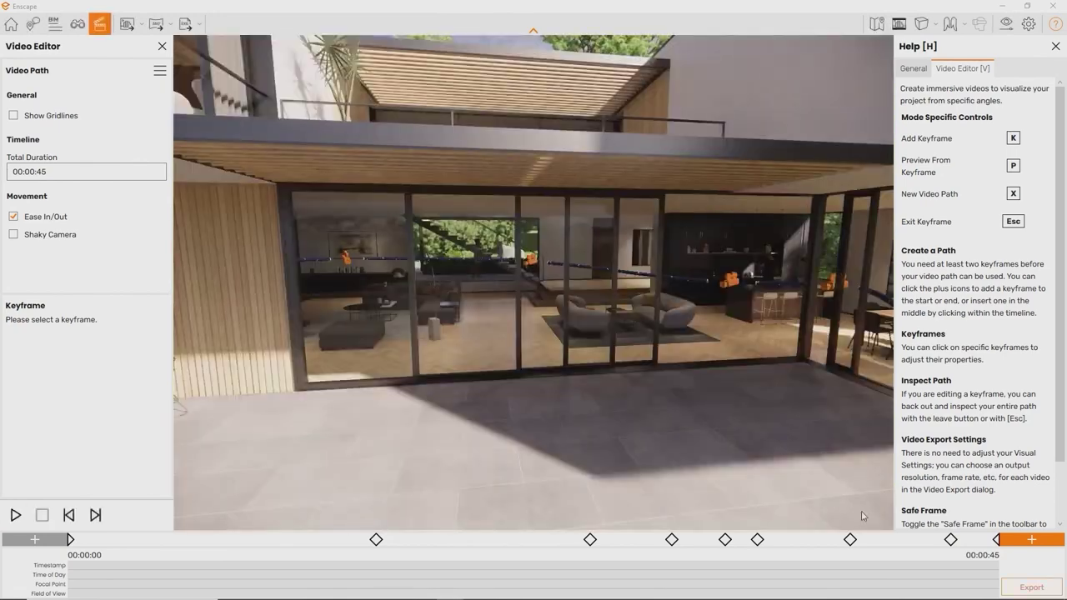
- Export the path as a Full HD, 30 fps MP4 to the Desktop under the default name
click(1038, 593)
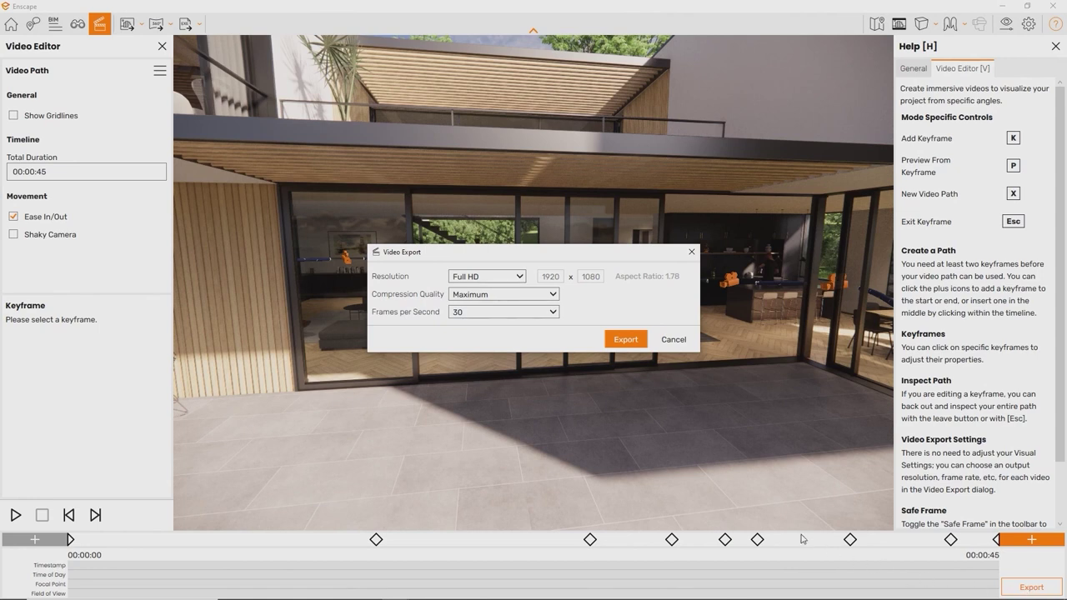
click(626, 341)
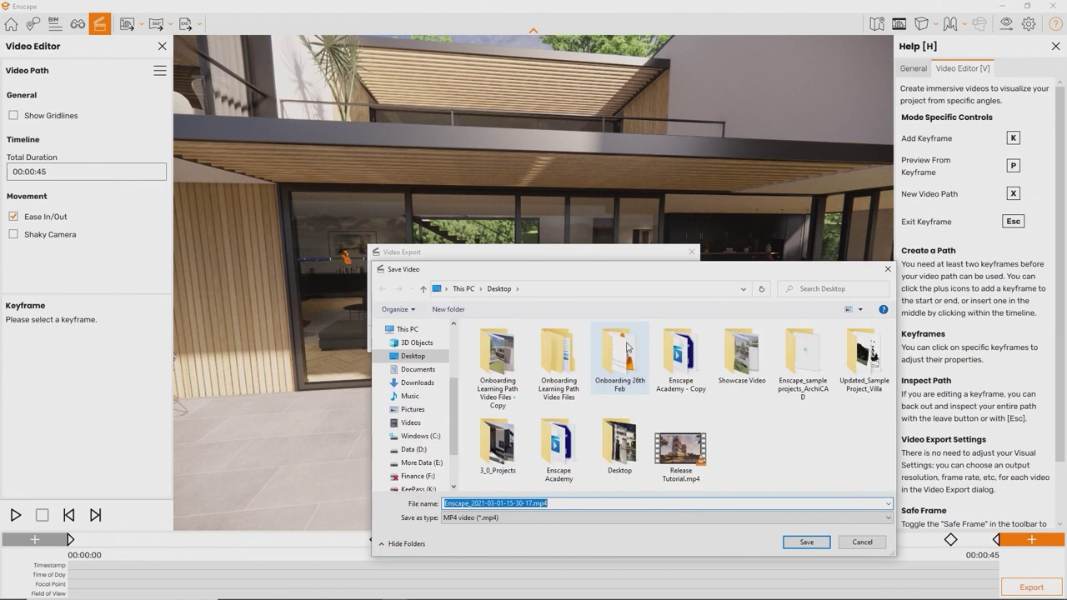
key(Return)
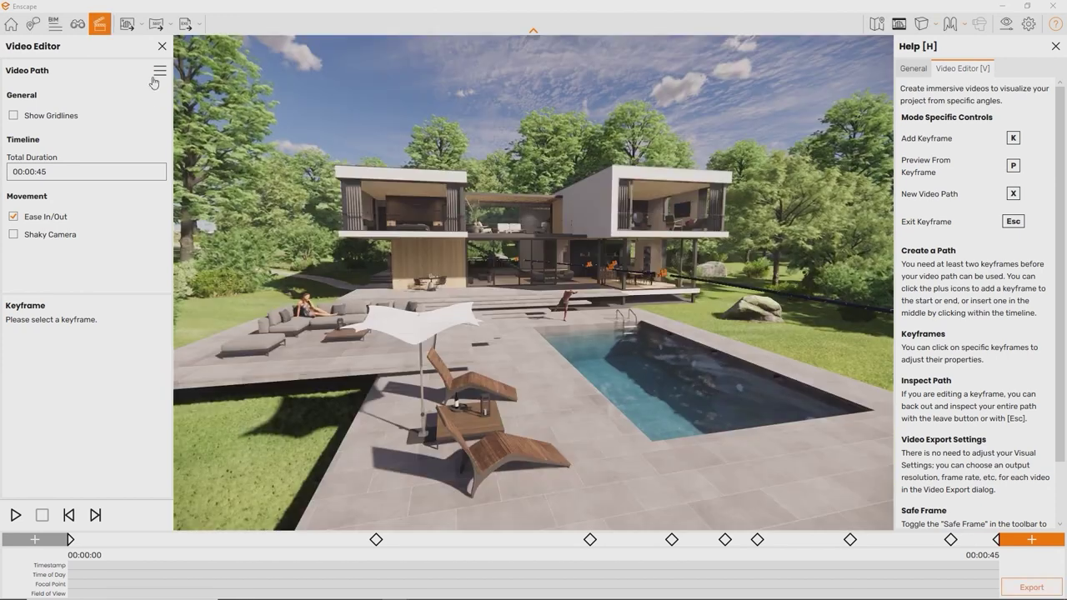
- Try the gridlines and Total Duration picker, enable Shaky Camera, and preview the path
click(159, 73)
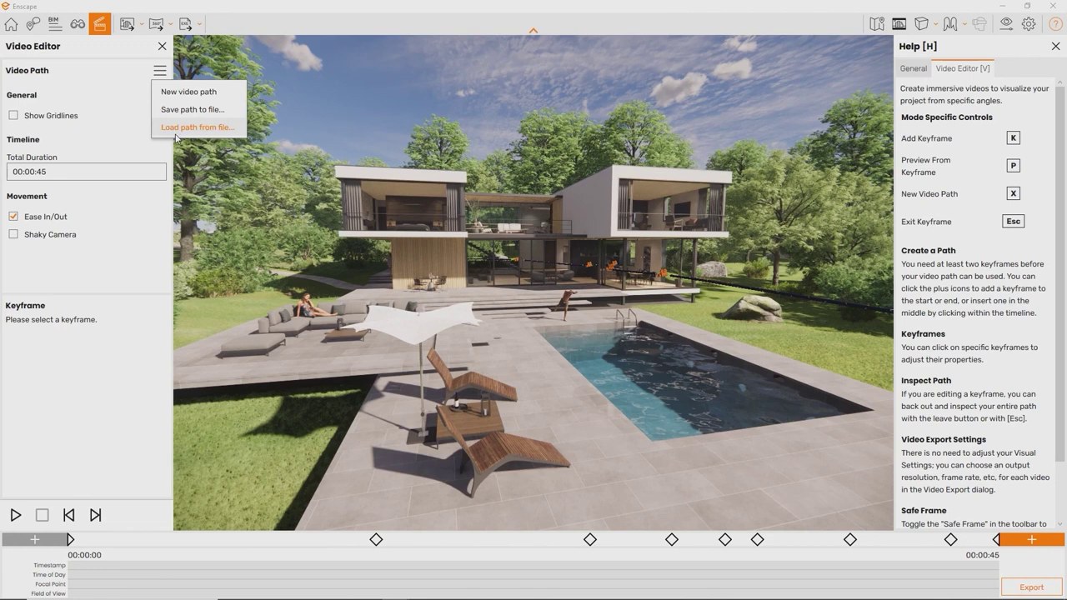
click(114, 114)
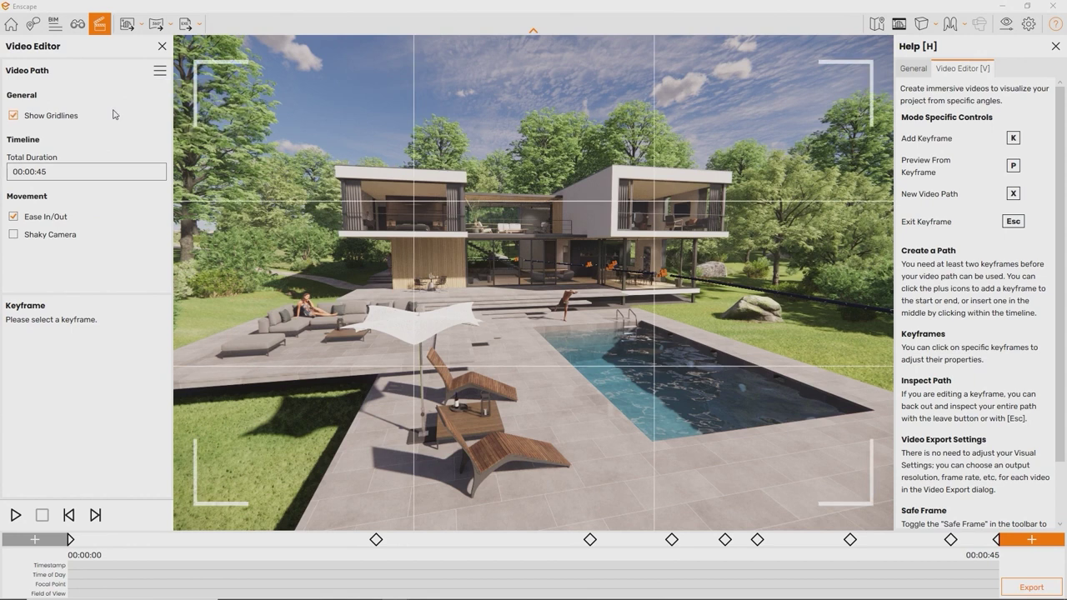
click(114, 114)
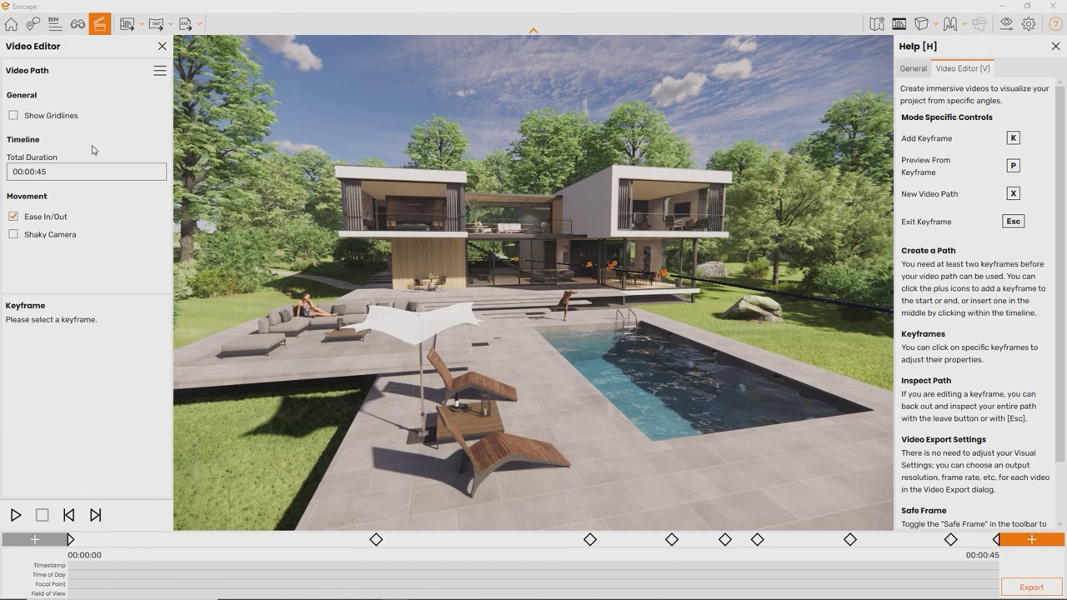
click(46, 175)
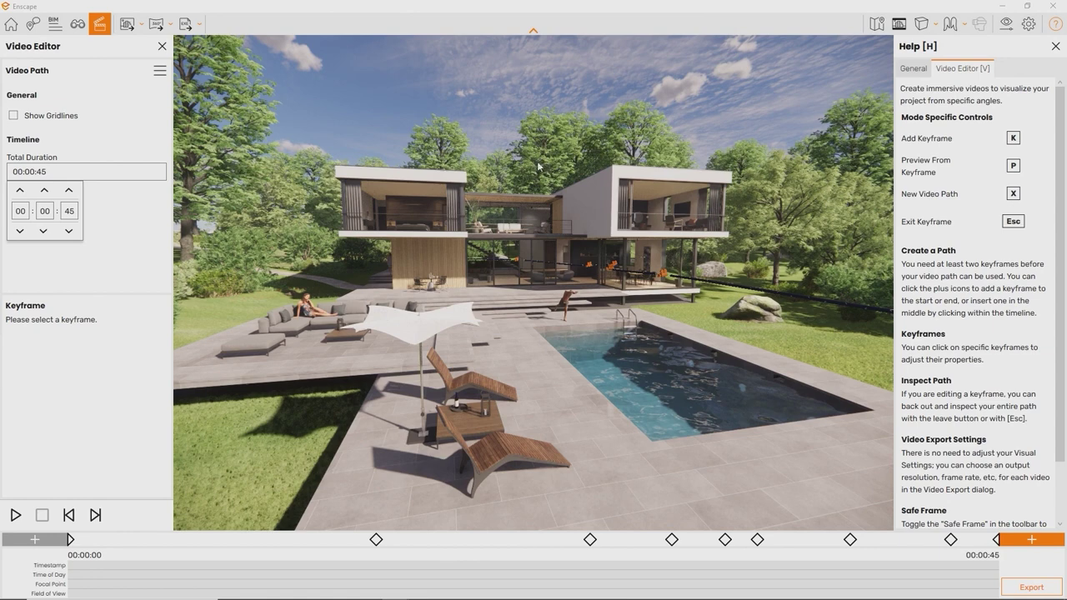
click(161, 236)
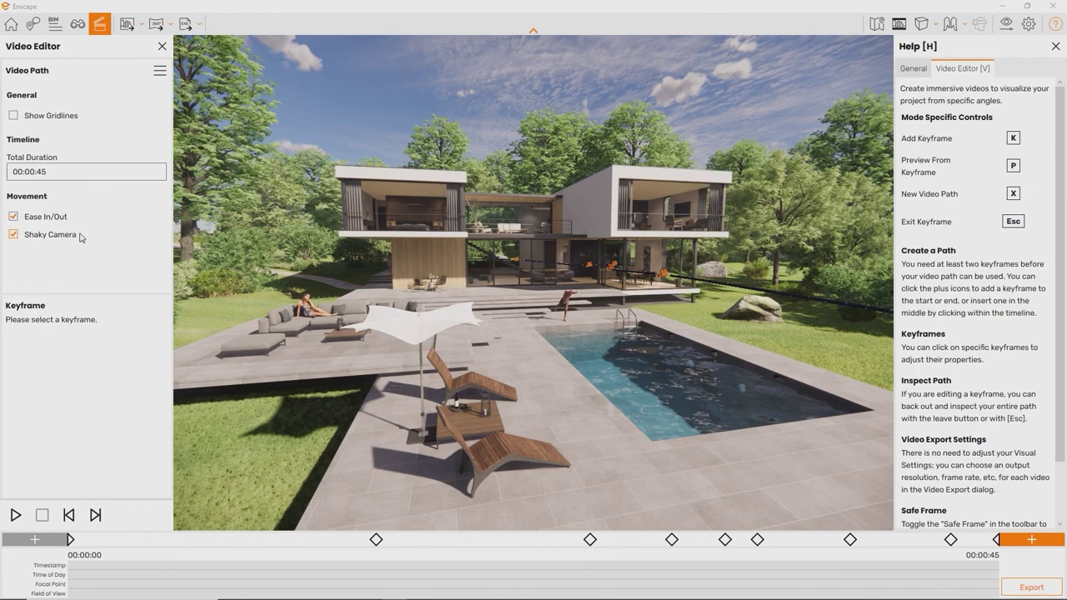
key(space)
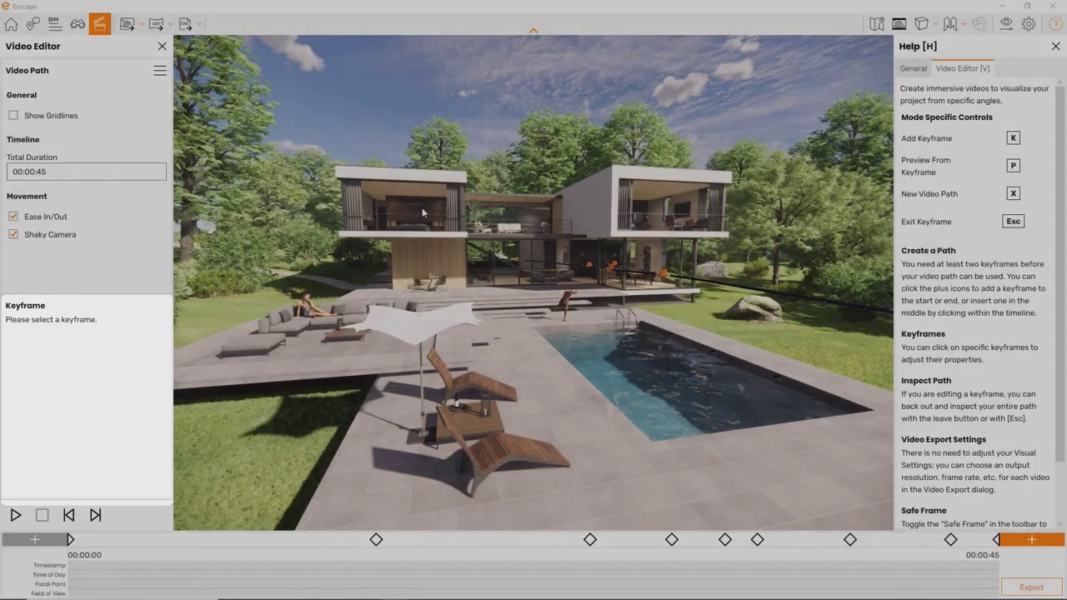
- Inspect the first keyframe, then override the third keyframe's timestamp to 00:00:10
click(70, 539)
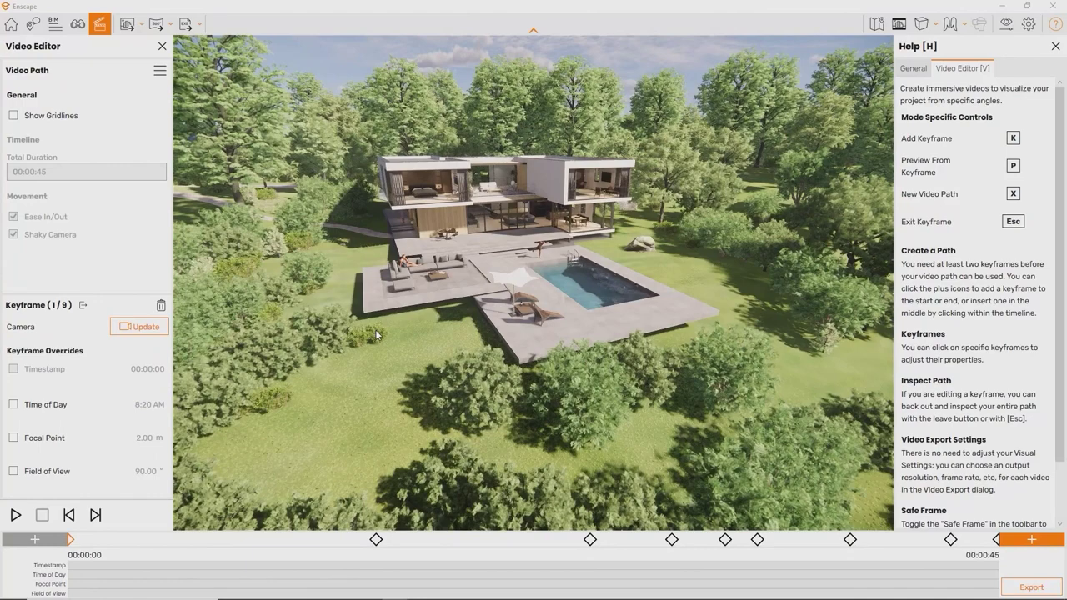
key(Escape)
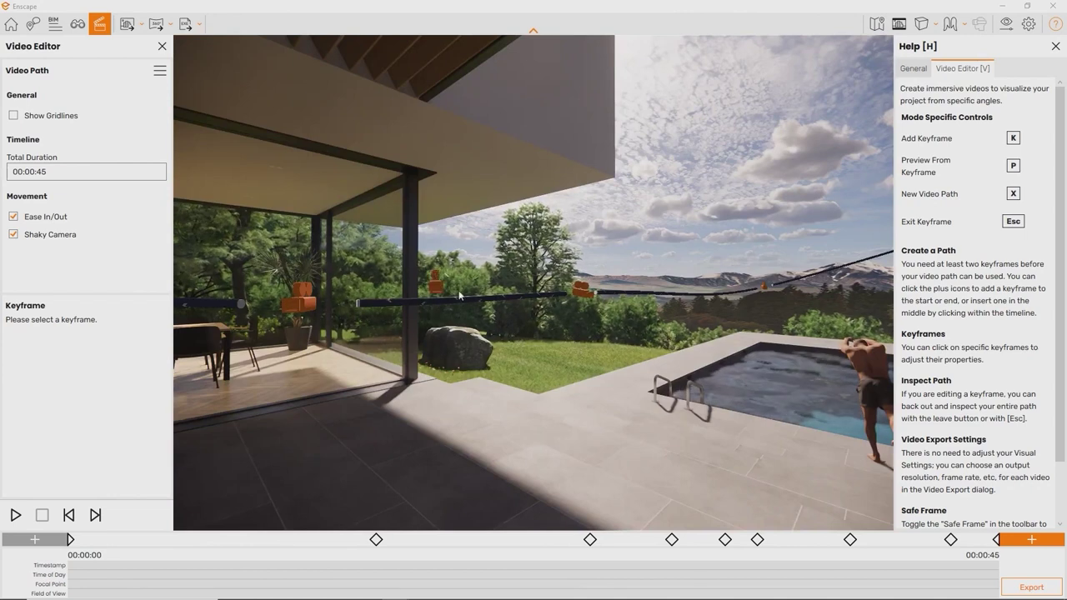
click(583, 292)
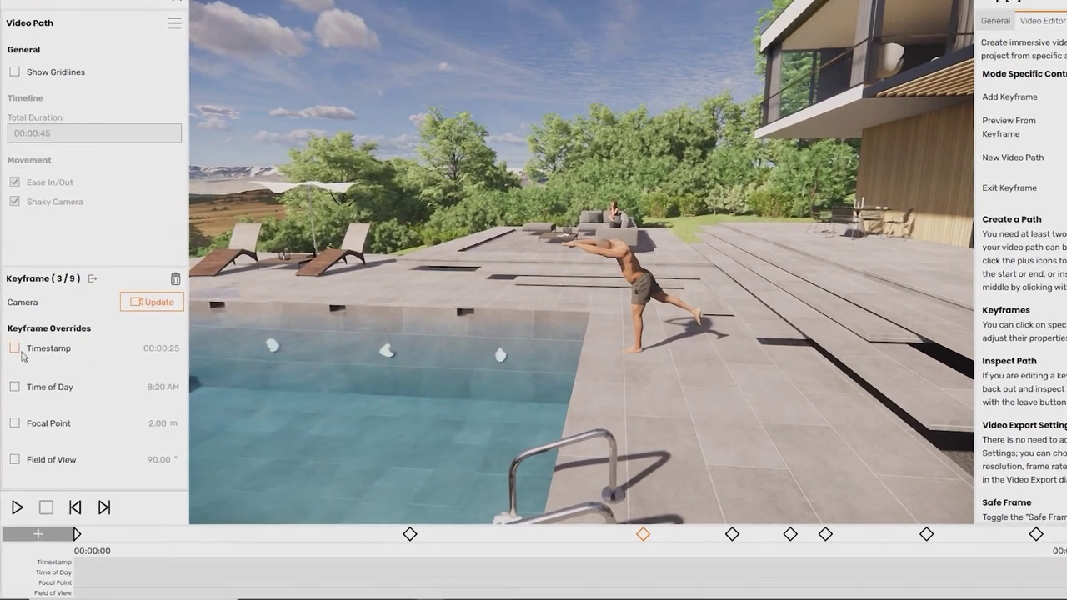
click(15, 349)
click(89, 368)
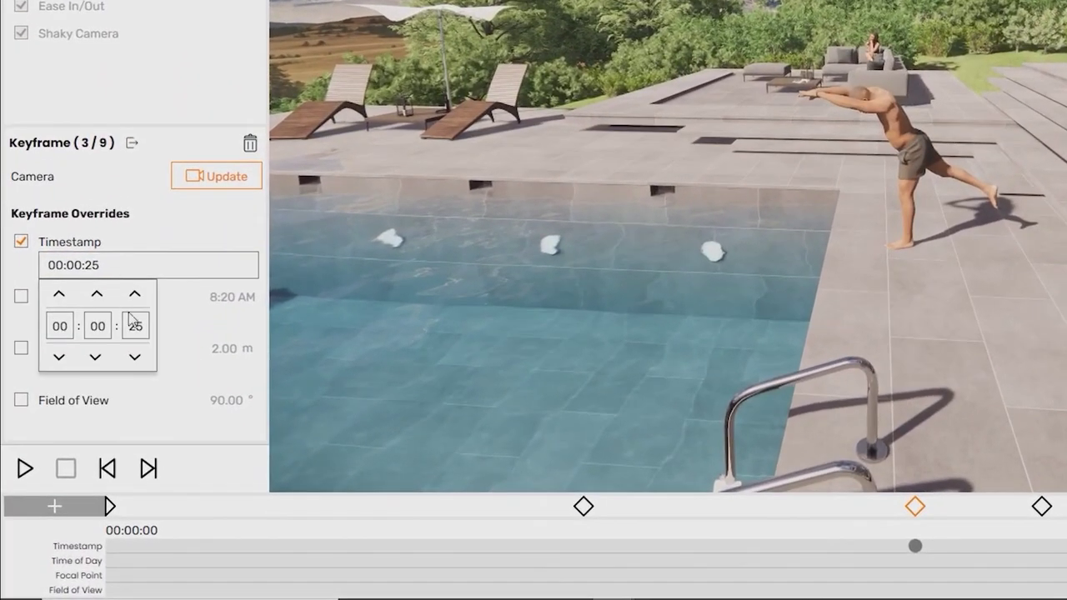
key(Return)
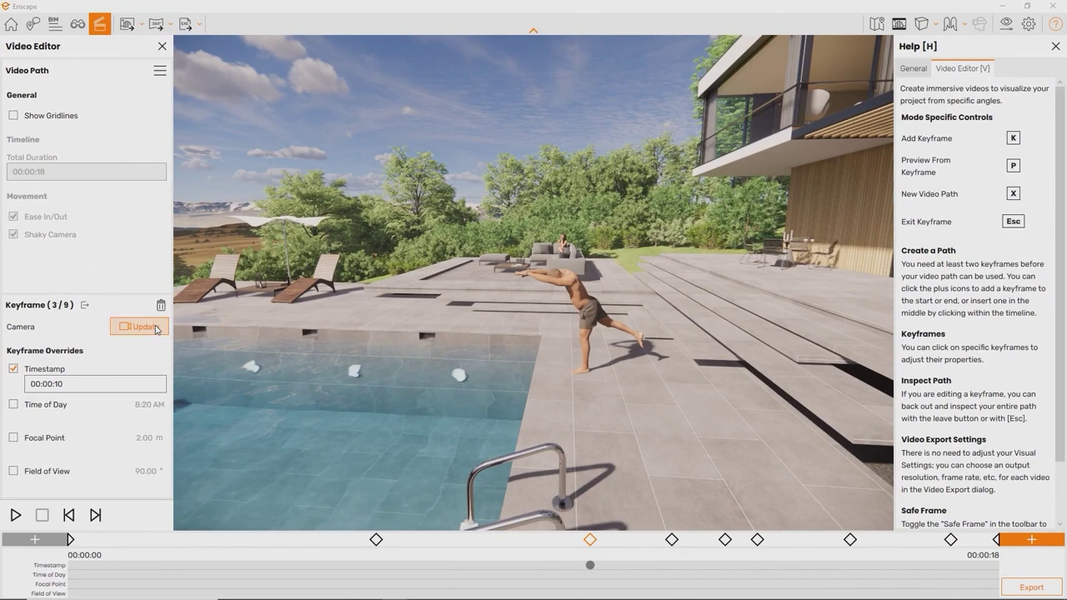
key(Escape)
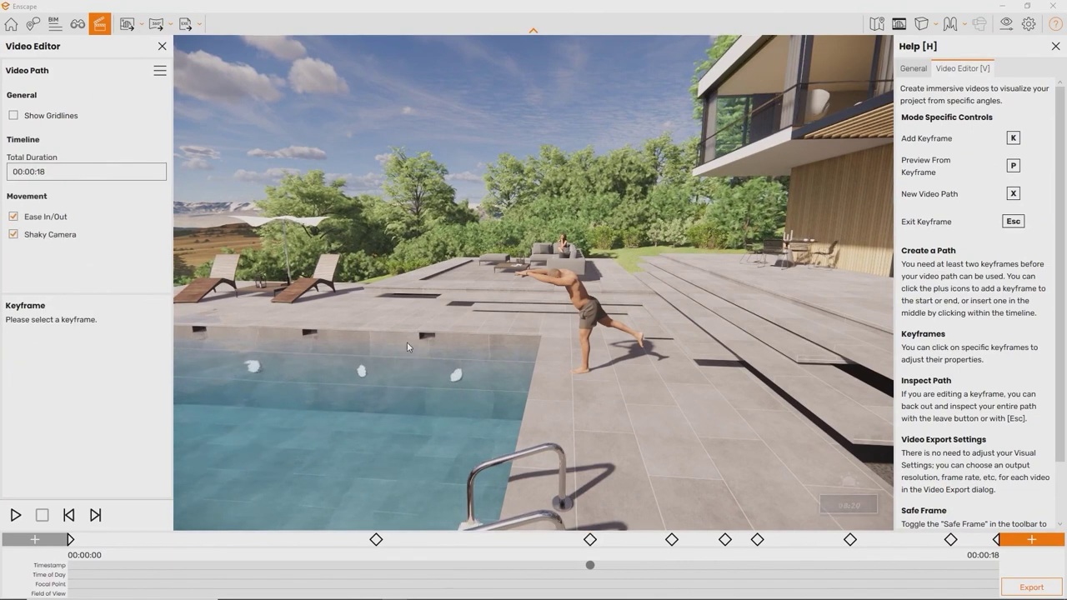
- Step to the sixth keyframe, set its timestamp to 30, and preview the 59-second path
click(590, 539)
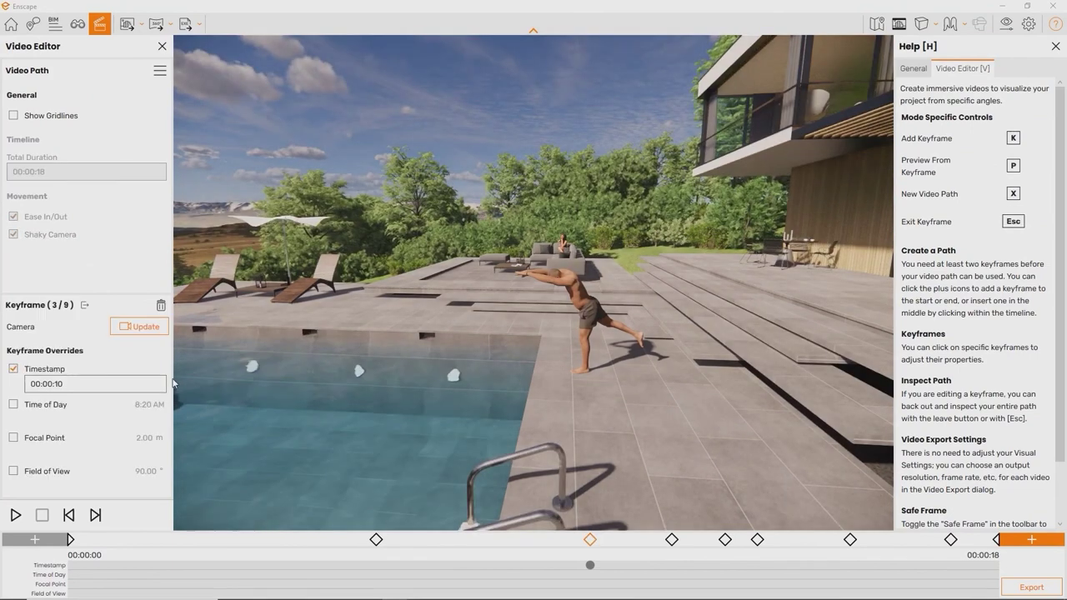
click(95, 516)
click(95, 519)
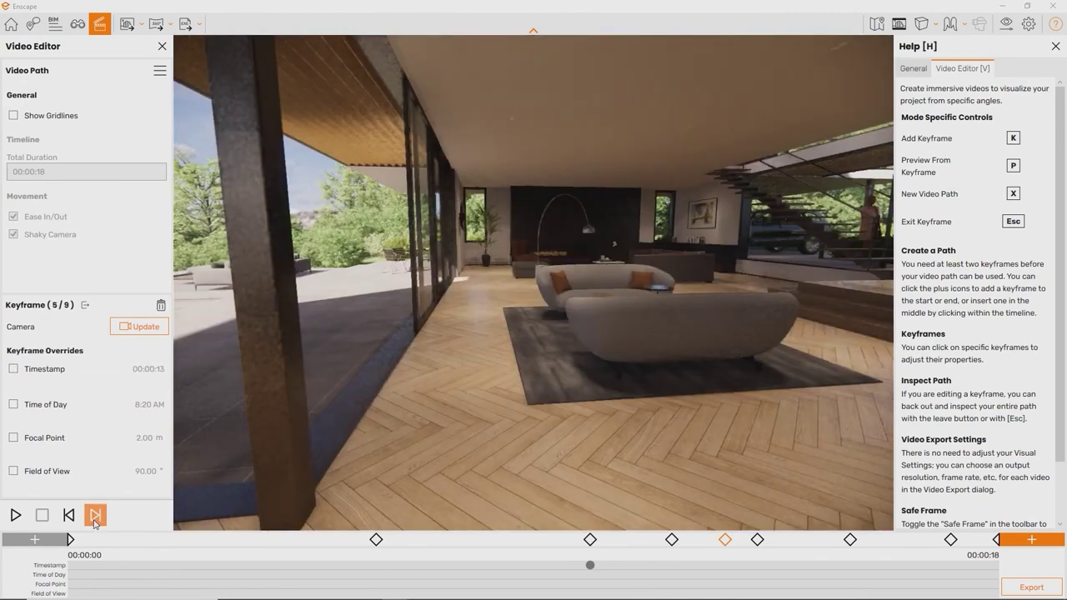
click(95, 516)
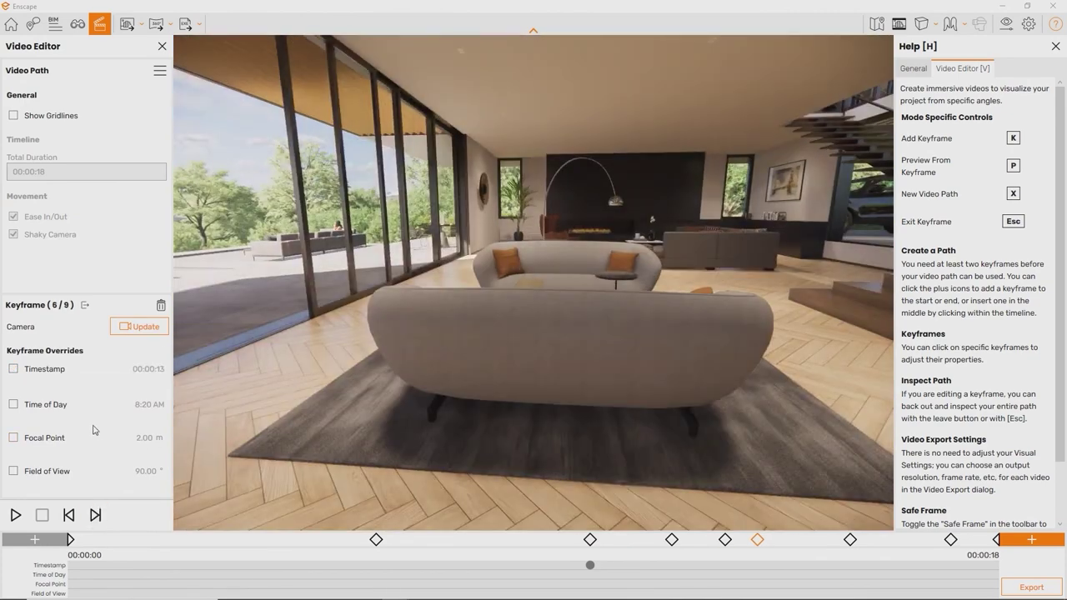
click(61, 386)
text(30)
key(Return)
key(p)
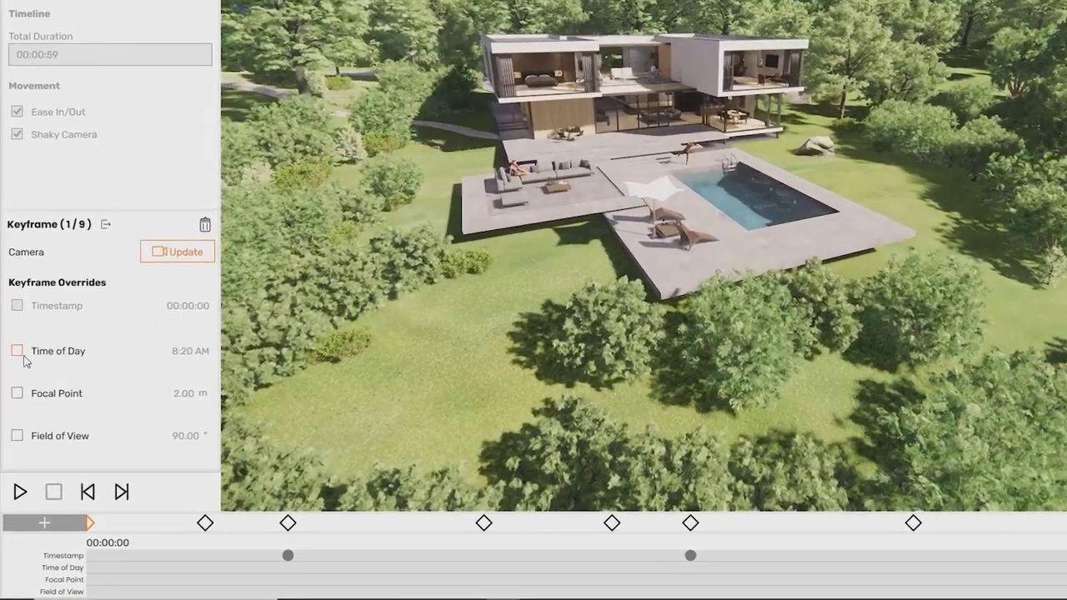
- On the first keyframe, try the time-of-day override, then set a focal point override of 11.58 m
click(19, 403)
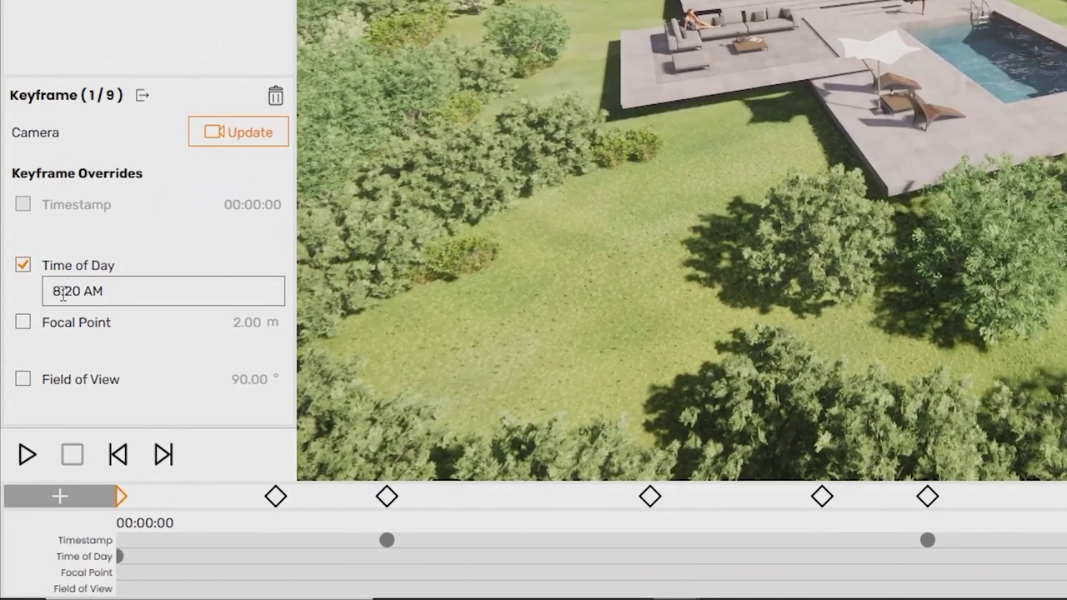
click(59, 295)
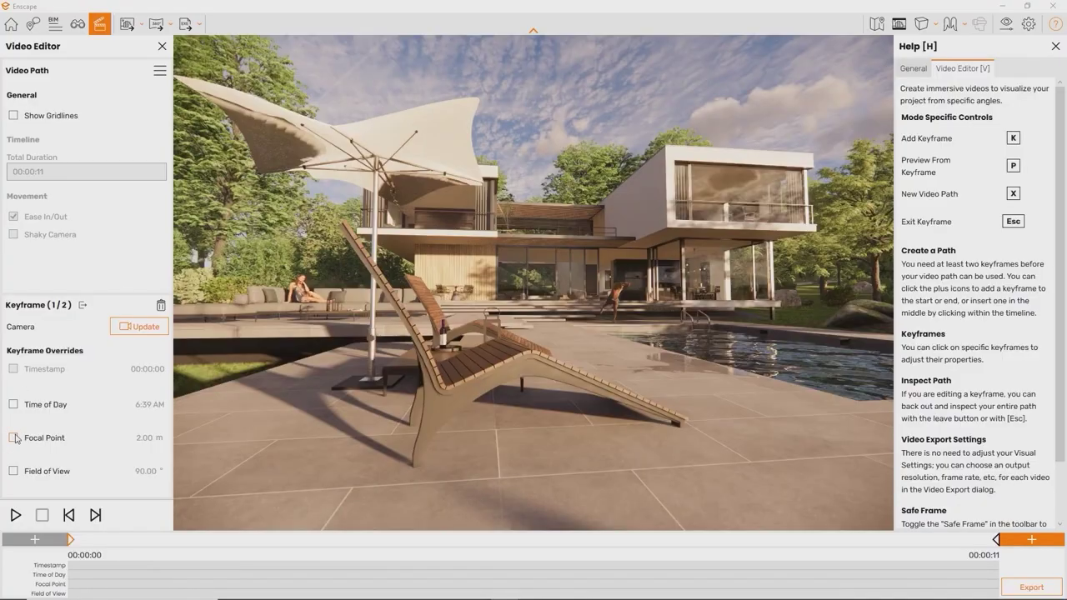
click(13, 437)
drag(89, 455, 126, 456)
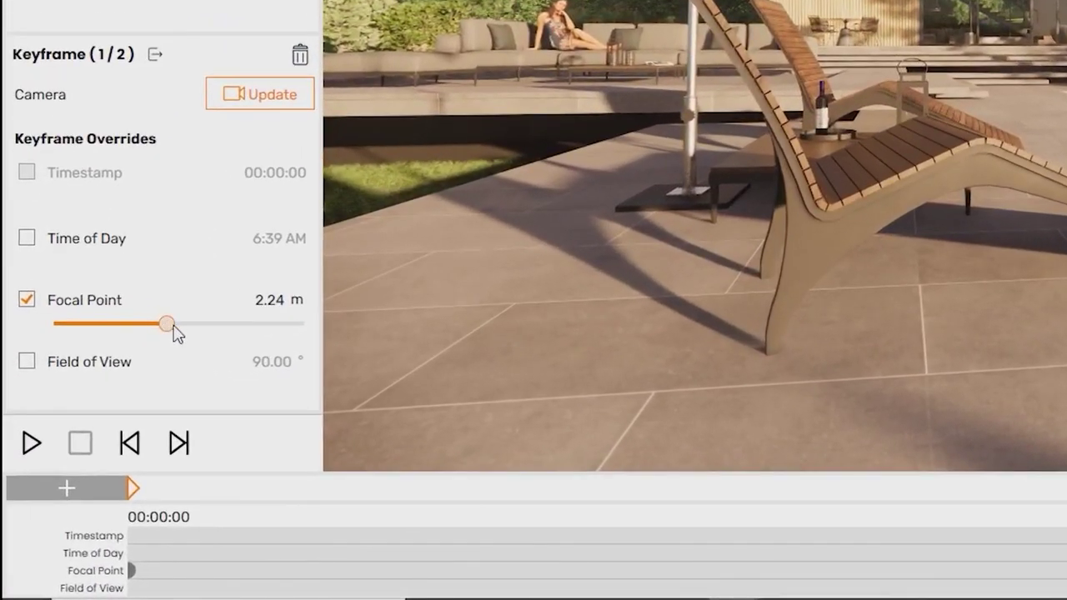
mouse_move(236, 335)
mouse_down()
mouse_move(114, 334)
mouse_move(227, 335)
mouse_up()
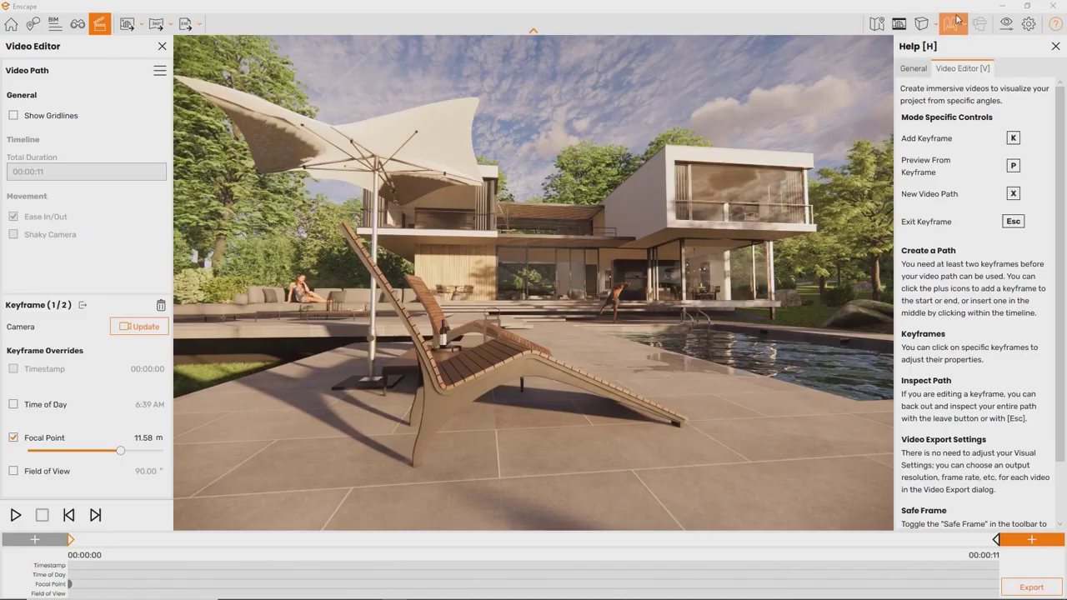
- In Visual Settings, set Depth of Field to 26%, turn off Auto Focus, and focus on the lounge chair
click(1007, 25)
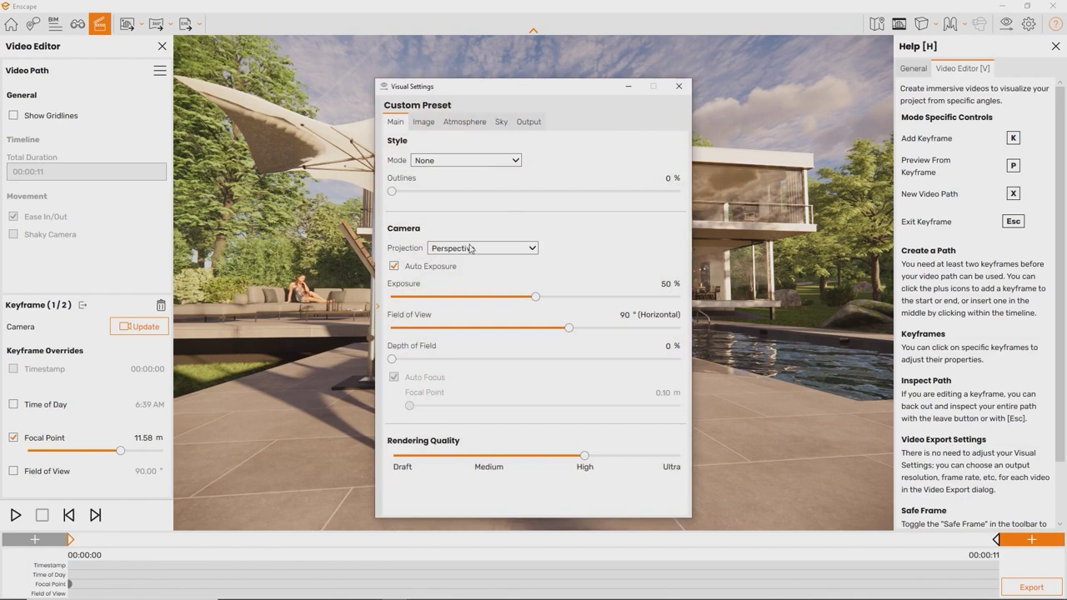
drag(404, 354, 467, 359)
click(394, 379)
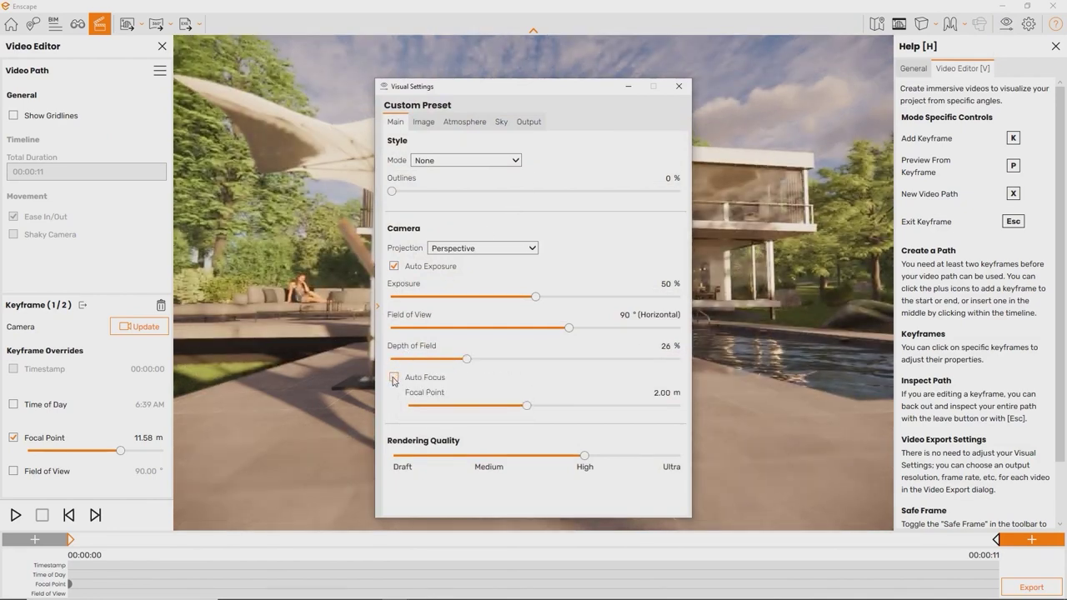
drag(527, 406, 600, 408)
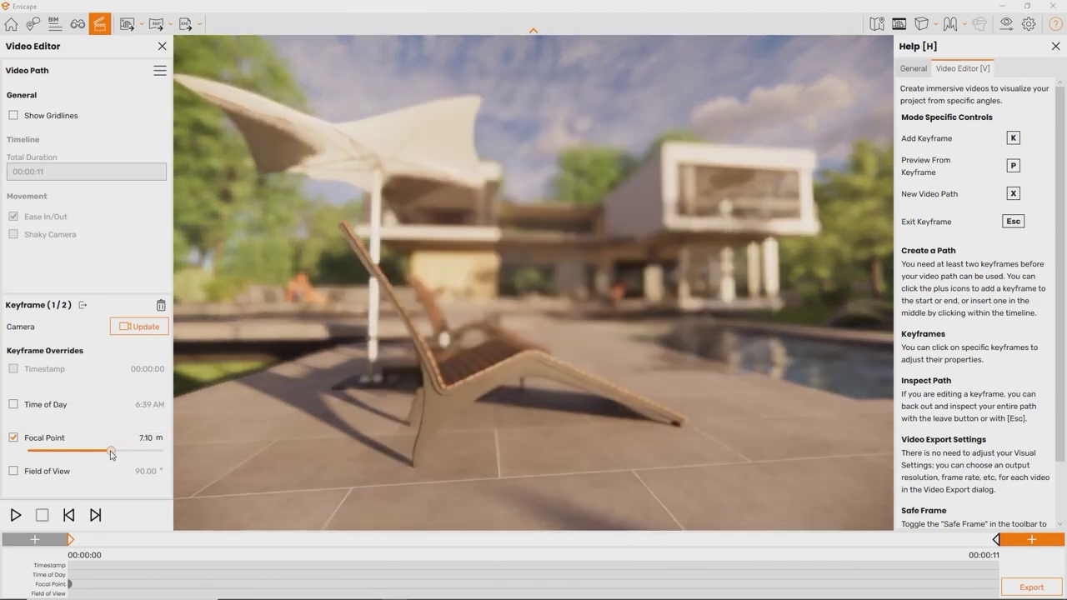
drag(111, 454, 84, 458)
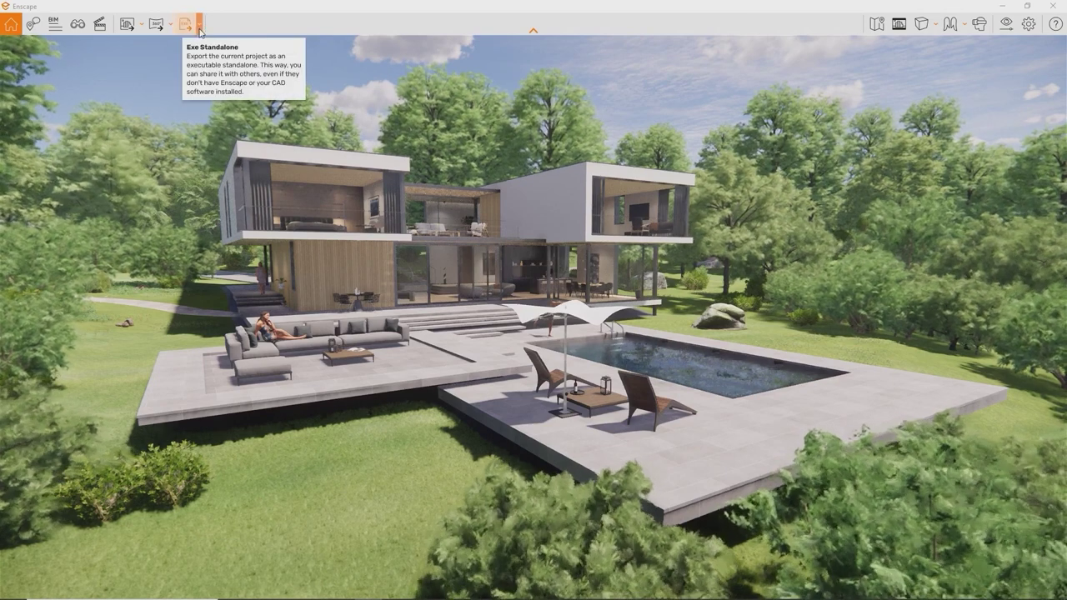
- Export the project as a Web Standalone from the export dropdown
click(200, 25)
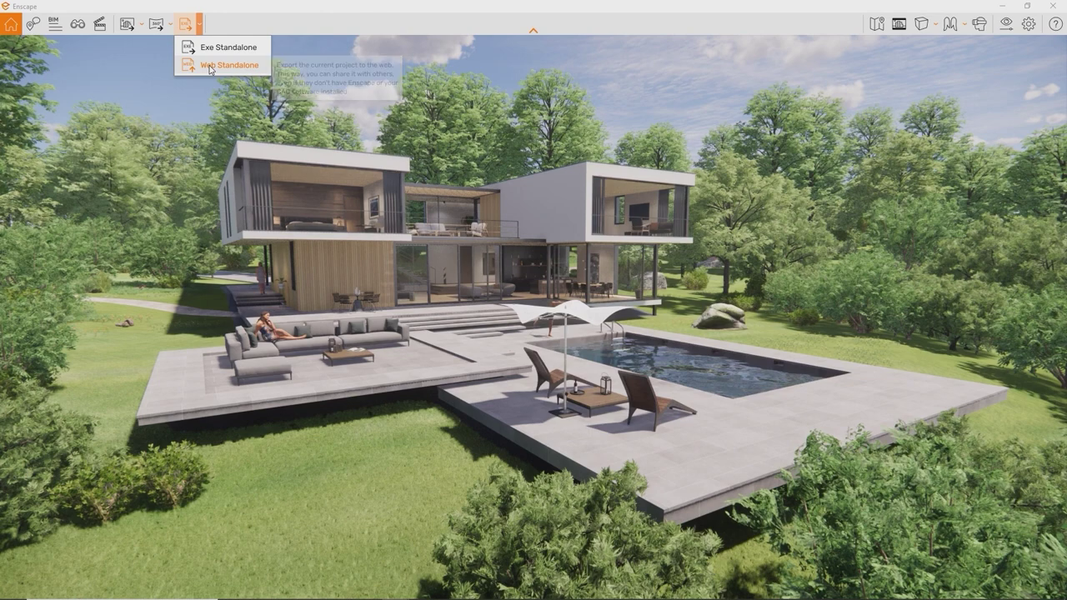
click(208, 68)
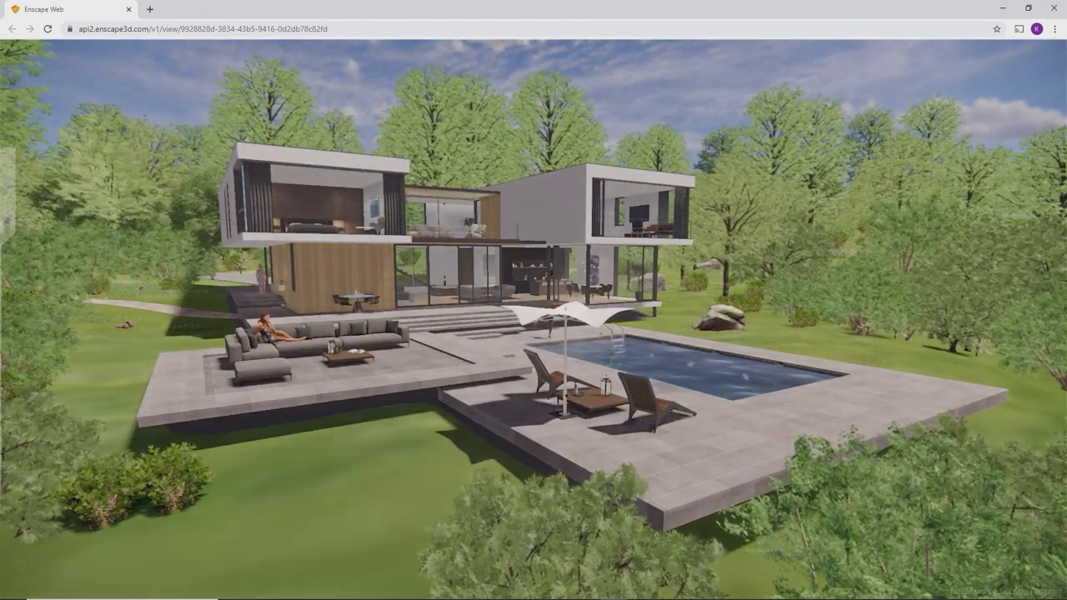
- Walk into the exported house's living room in the web viewer and advance the time toward dusk
click(533, 300)
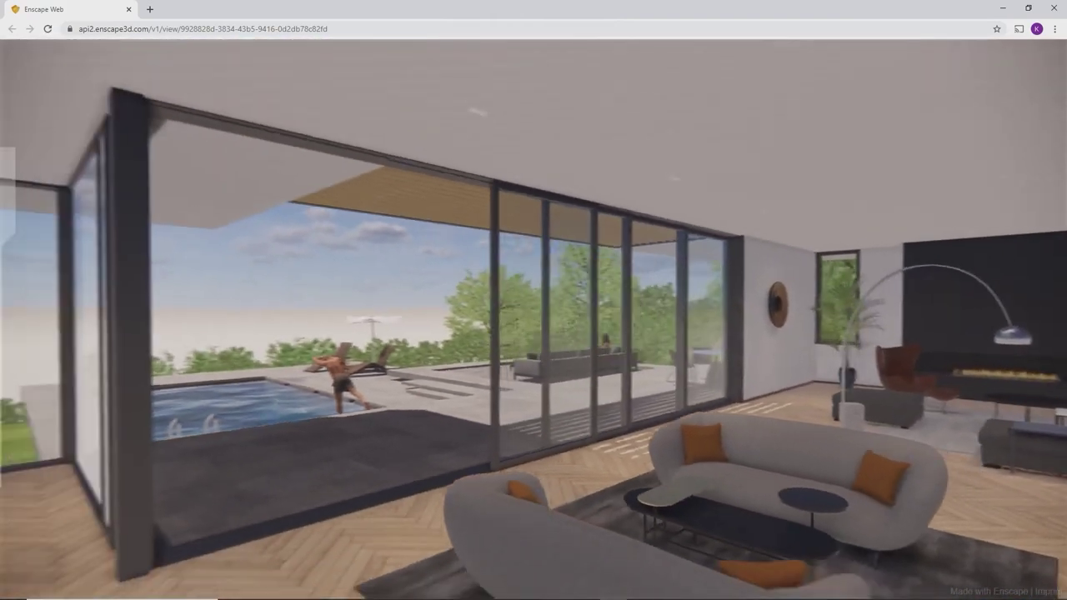
key(i)
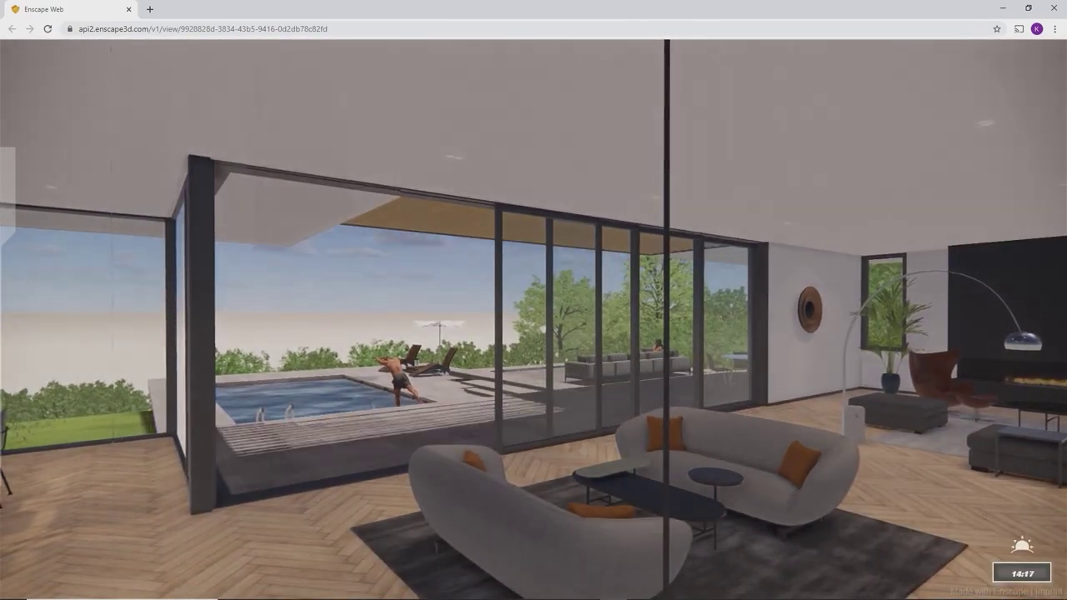
key(i)
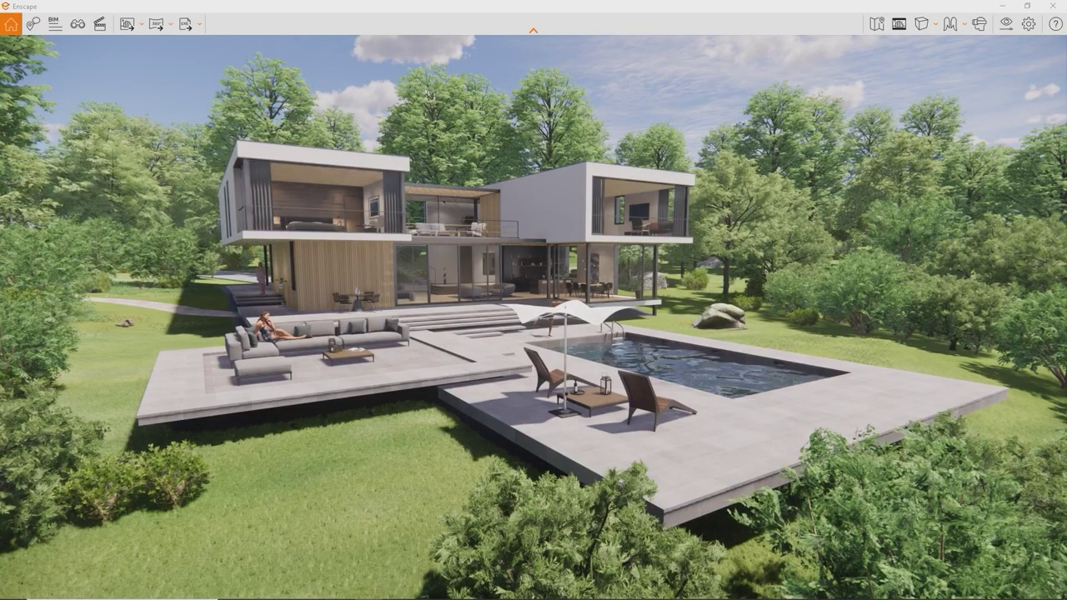
- Reveal the Exe Standalone and Web Standalone options in the export dropdown
click(200, 25)
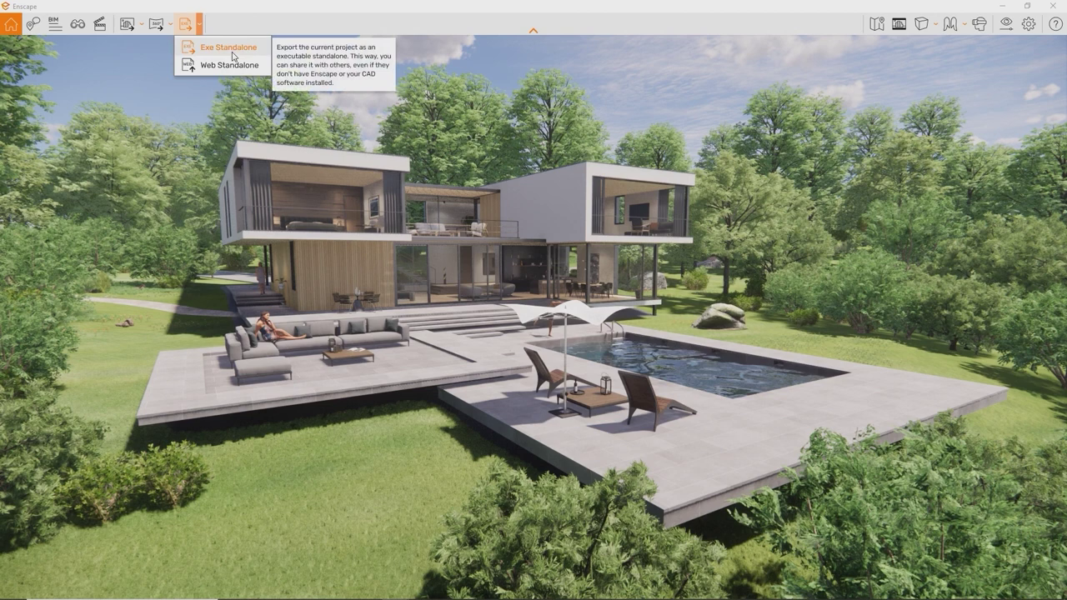
click(233, 55)
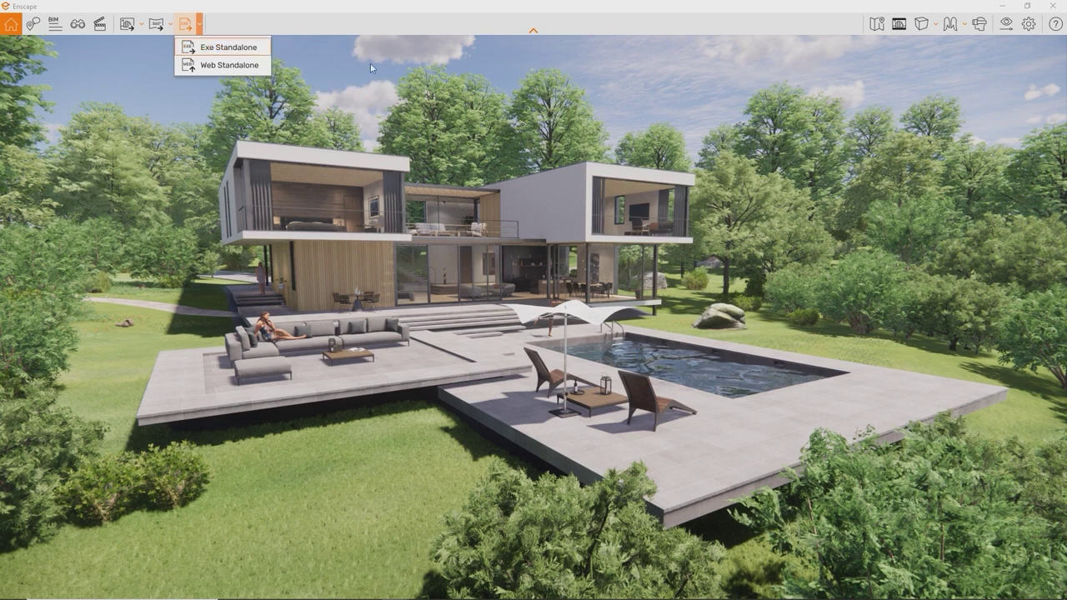
- Set Icon.ico as the standalone's window icon in Renderer Window Settings
click(1029, 25)
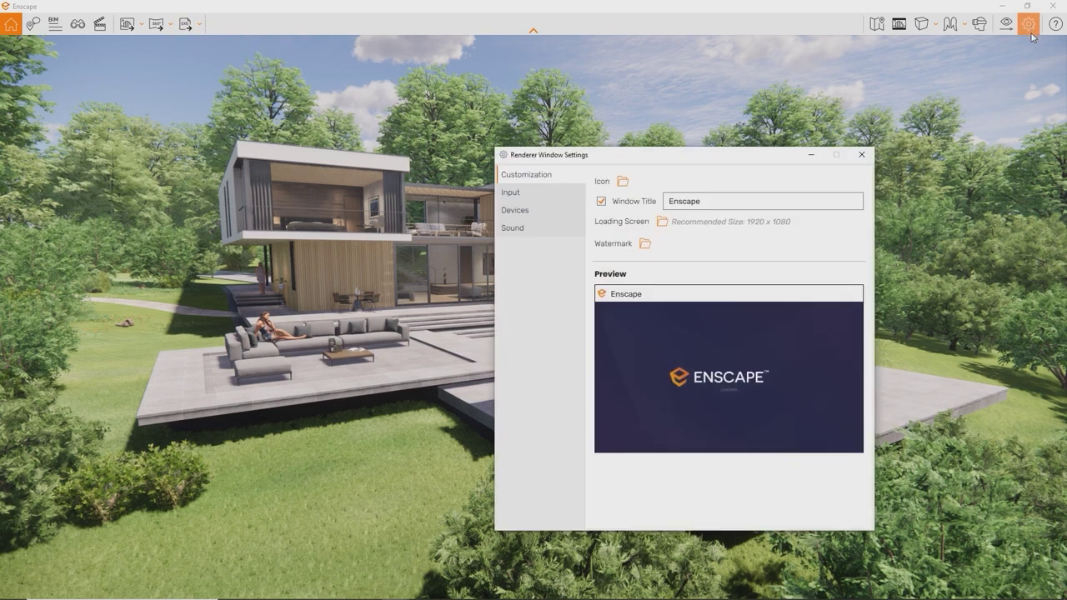
click(623, 181)
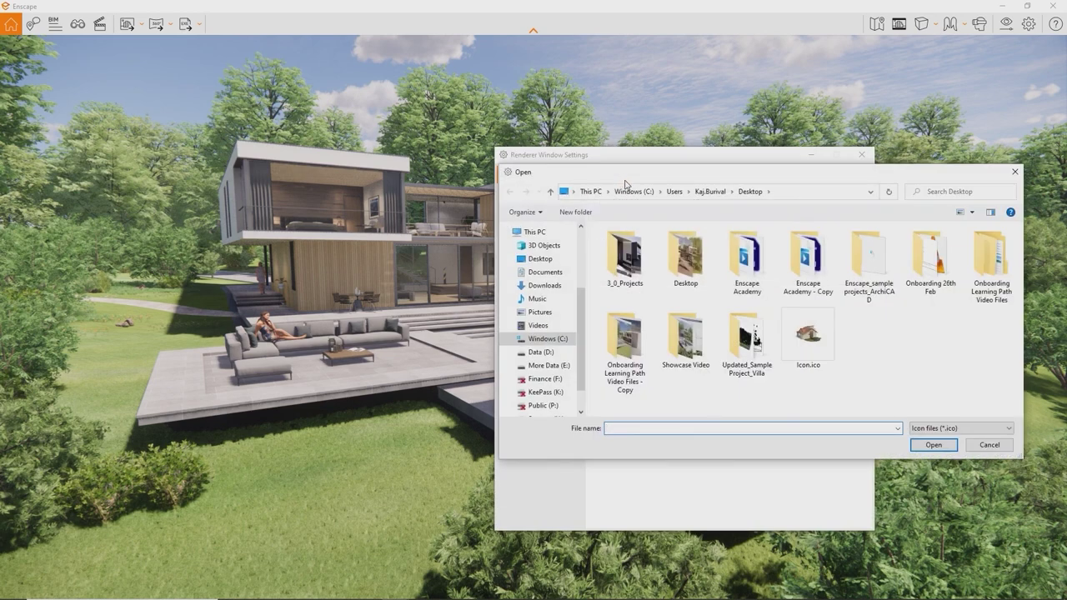
double_click(807, 335)
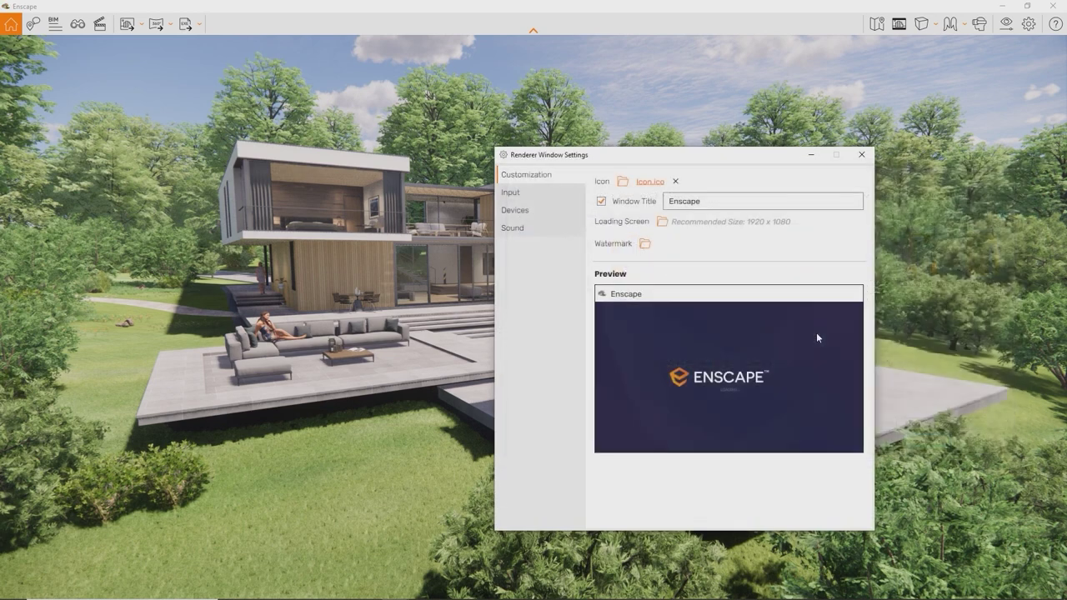
- Try the window title 'See? Any Title you like', then restore it to 'Enscape'
click(714, 200)
drag(714, 200, 641, 201)
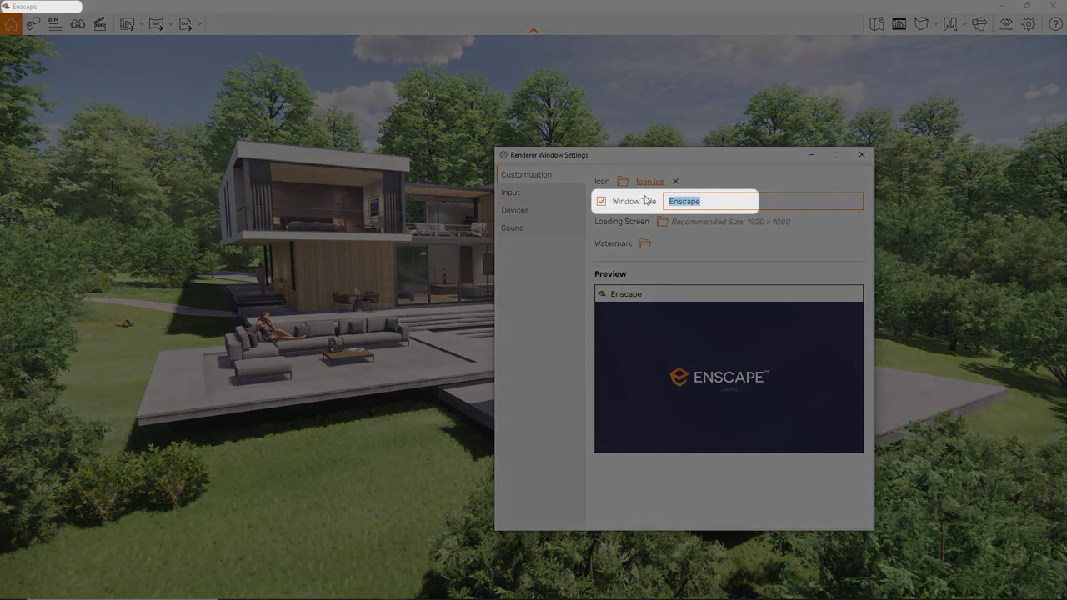
text(See? Any Title you like)
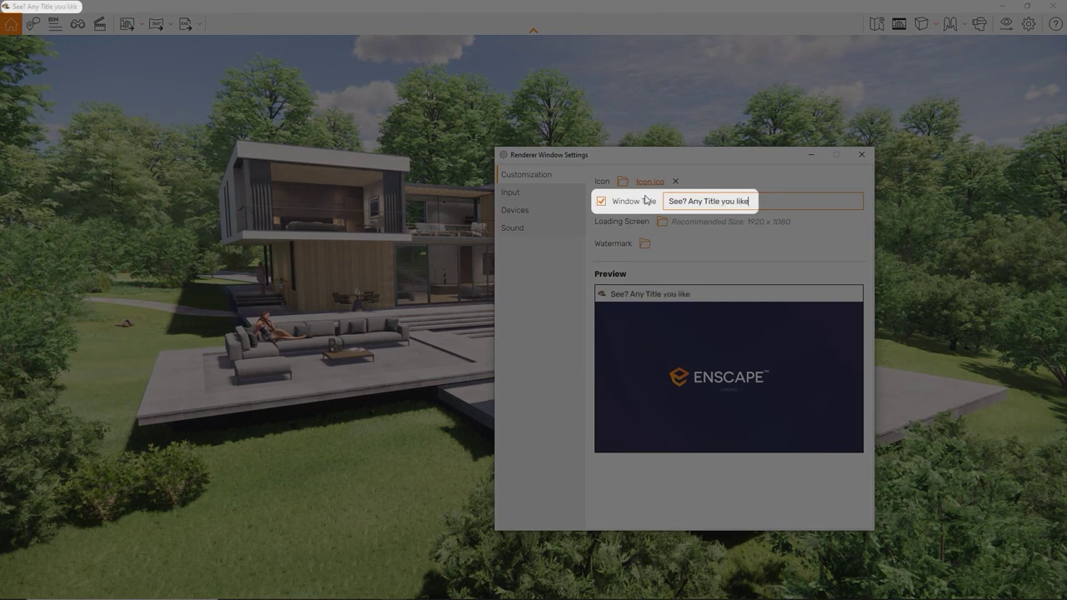
key(BackSpace)
key(BackSpace)
key(BackSpace)
key(BackSpace)
key(BackSpace)
key(BackSpace)
key(BackSpace)
key(BackSpace)
key(BackSpace)
key(BackSpace)
key(BackSpace)
key(BackSpace)
key(BackSpace)
key(BackSpace)
key(BackSpace)
key(BackSpace)
key(BackSpace)
key(BackSpace)
key(BackSpace)
key(BackSpace)
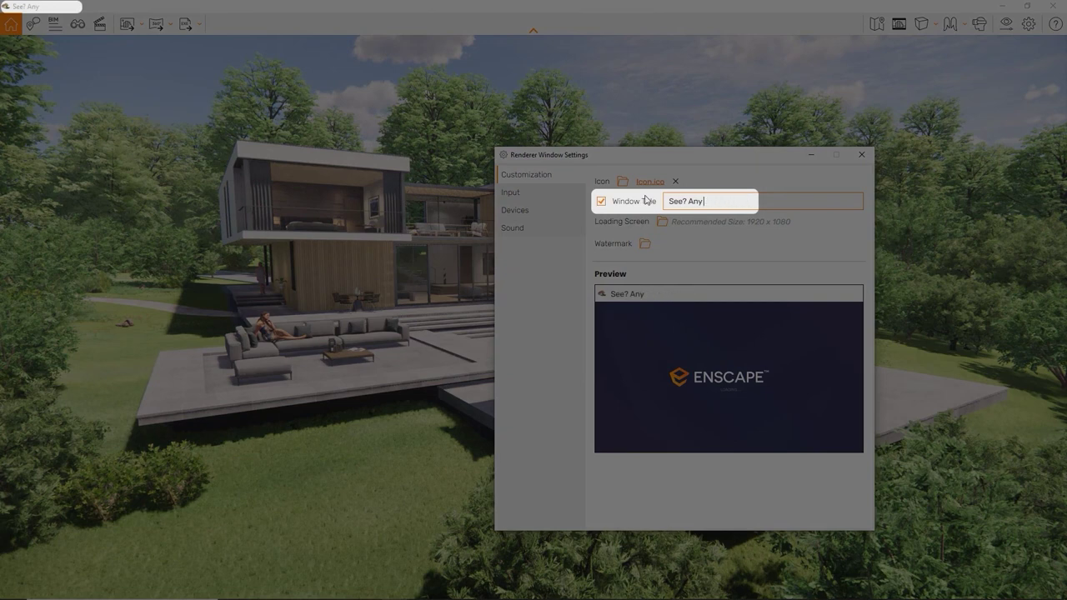
text(Enscape)
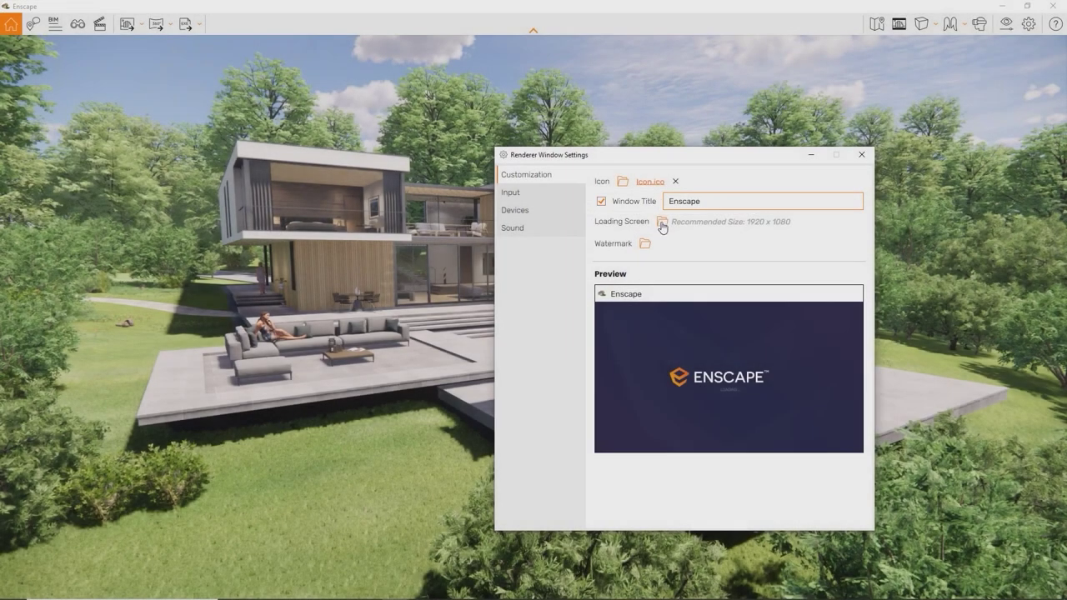
- Use Loading Screen.png as the standalone's loading screen image
click(663, 223)
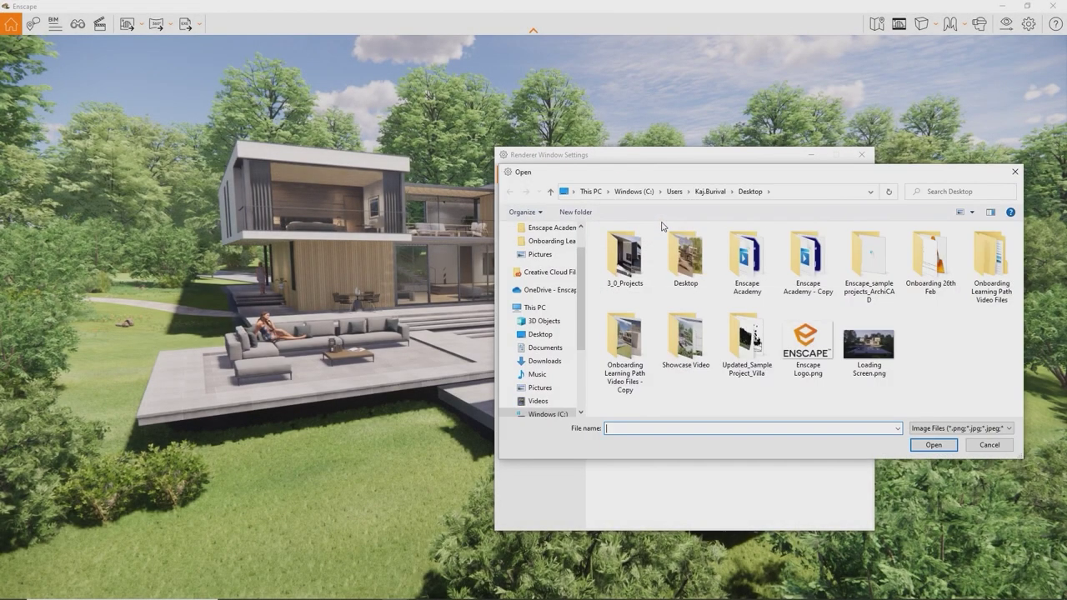
click(851, 353)
double_click(851, 354)
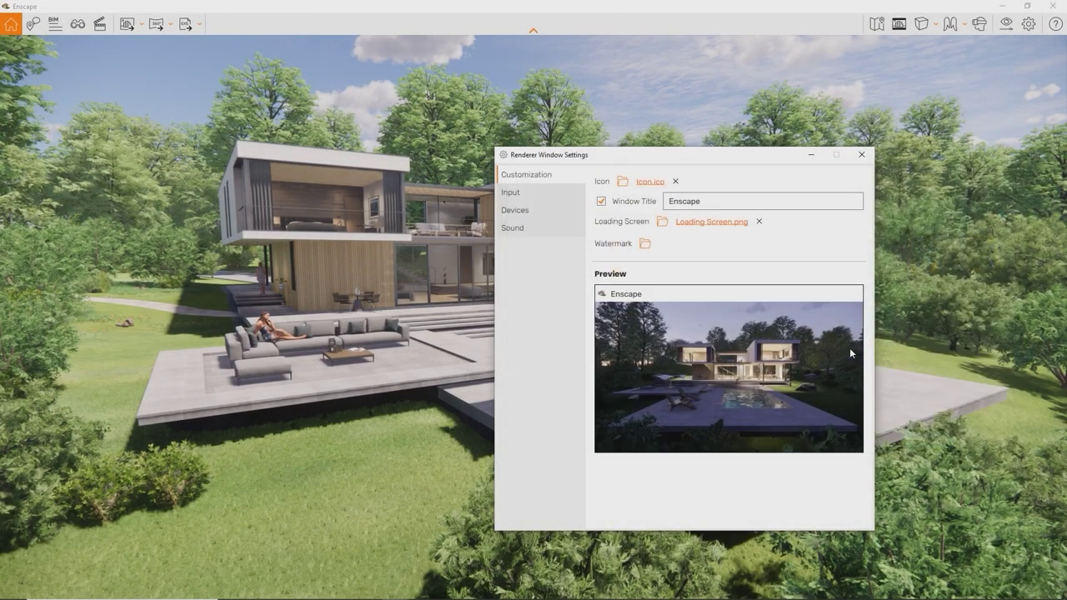
- Add Enscape Logo.png as a bottom-left watermark and close the branding settings
click(646, 244)
click(797, 352)
double_click(797, 352)
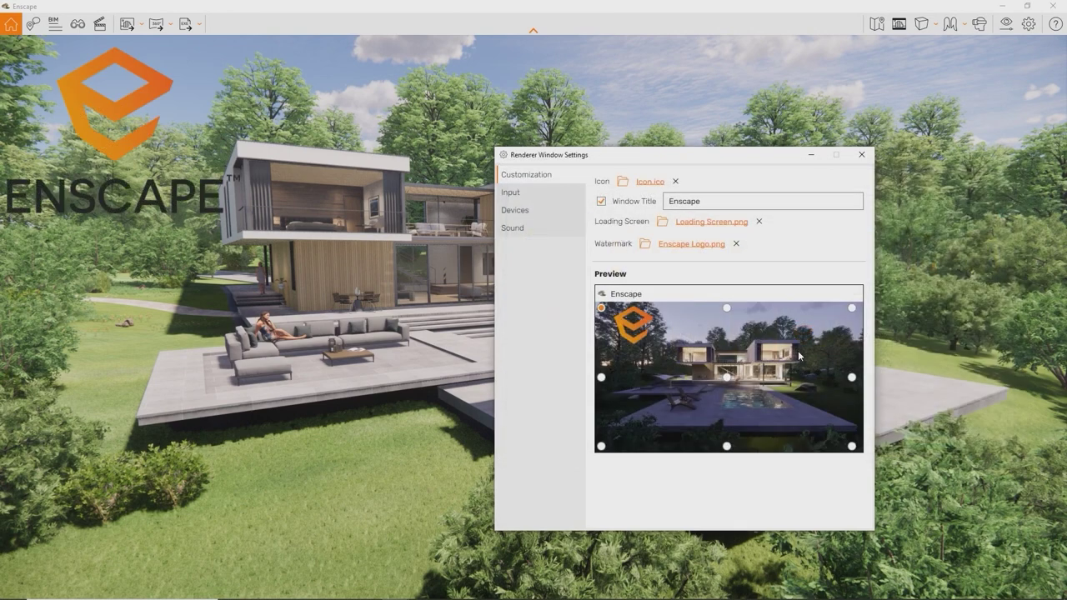
click(727, 307)
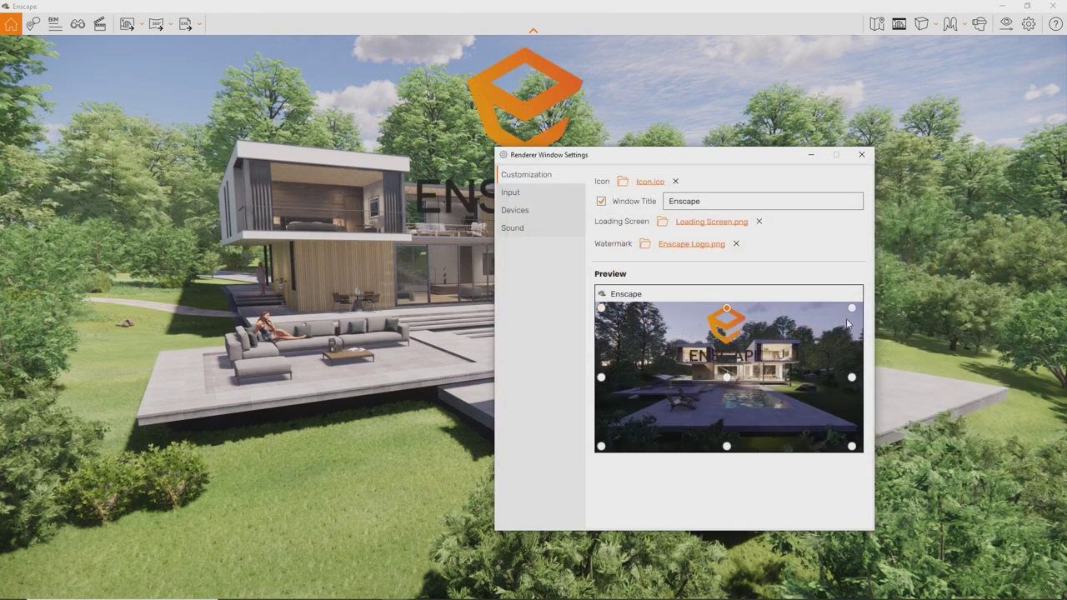
click(851, 309)
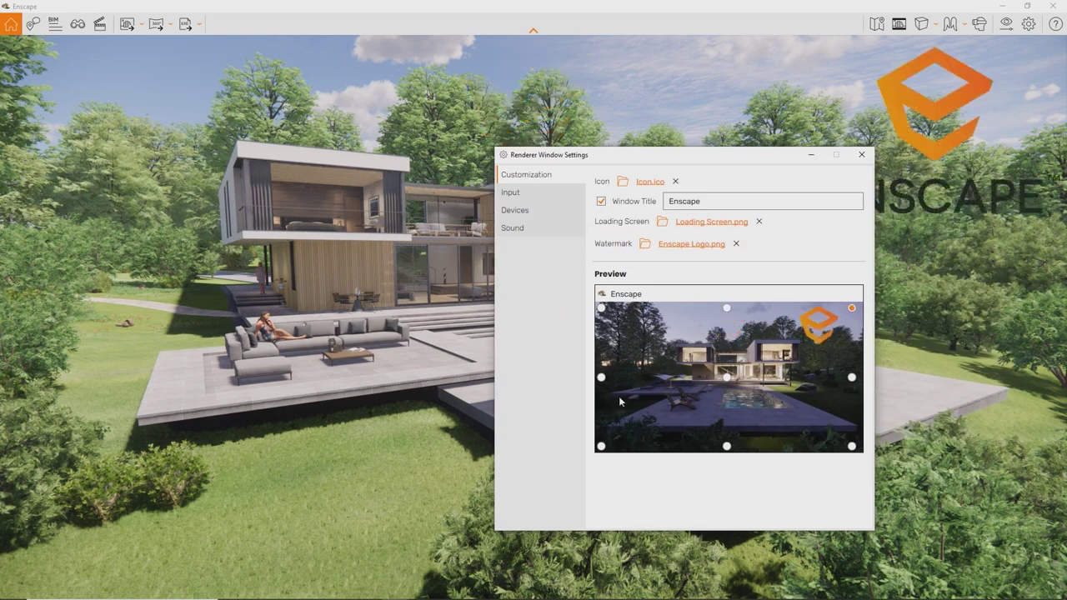
click(601, 446)
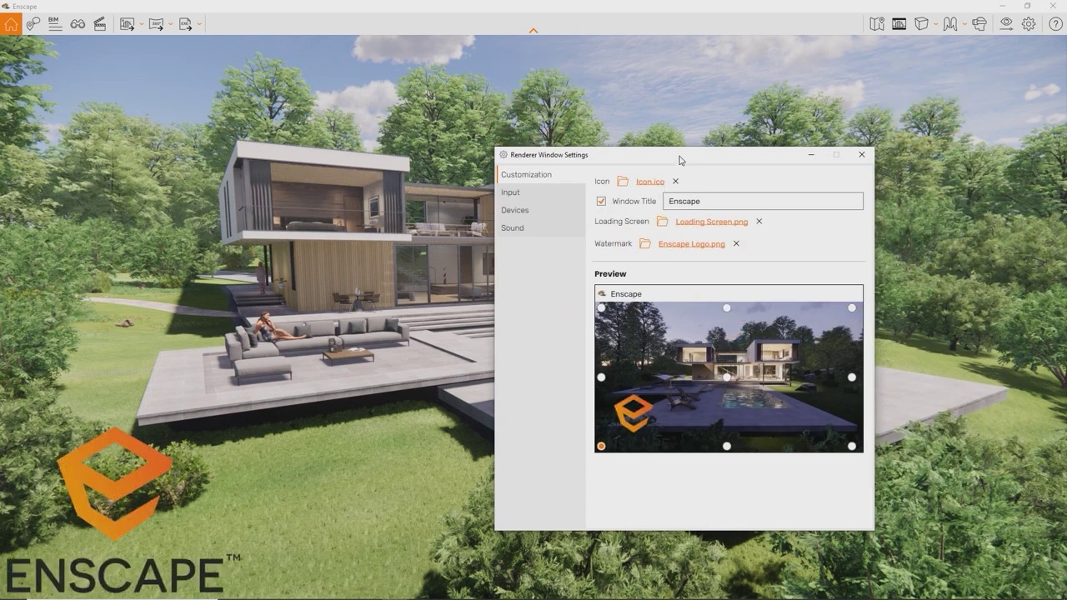
drag(680, 160, 782, 153)
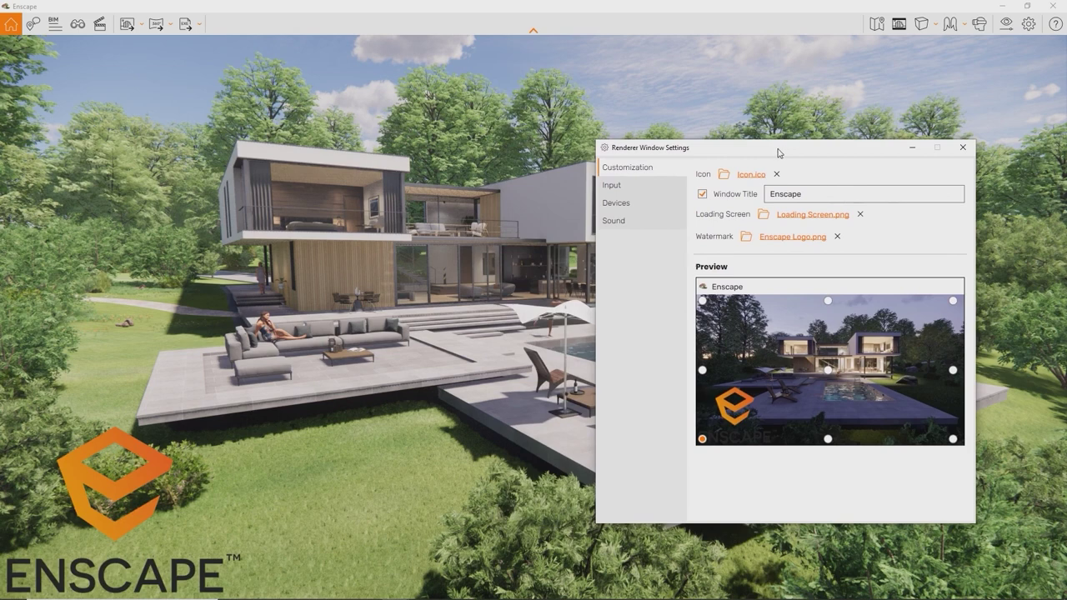
click(963, 148)
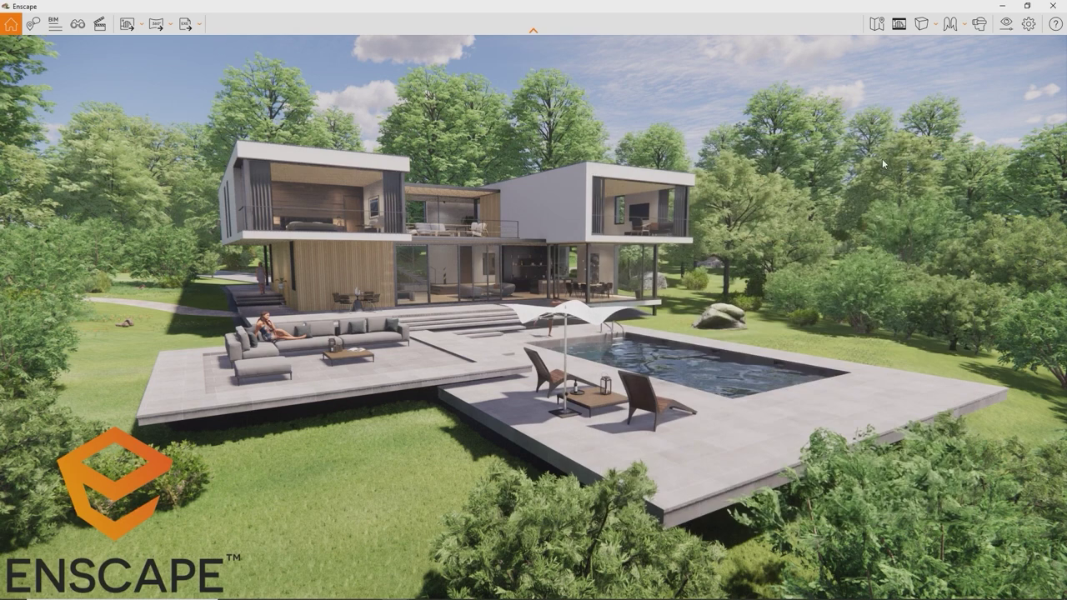
- Export the exe standalone under its default name and select Enscape Standalone.exe on the desktop
click(185, 25)
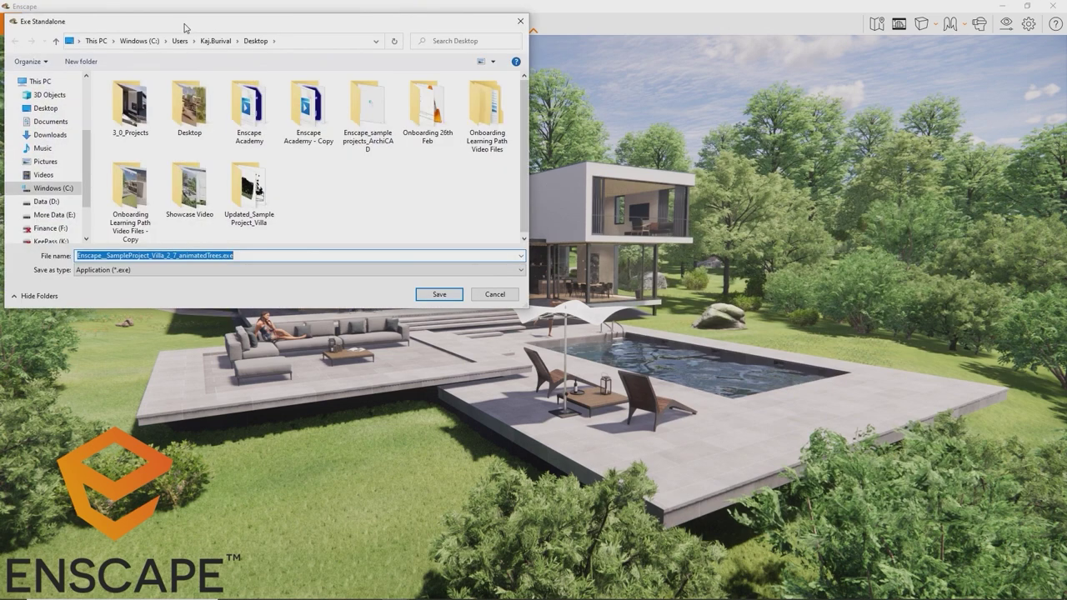
key(Return)
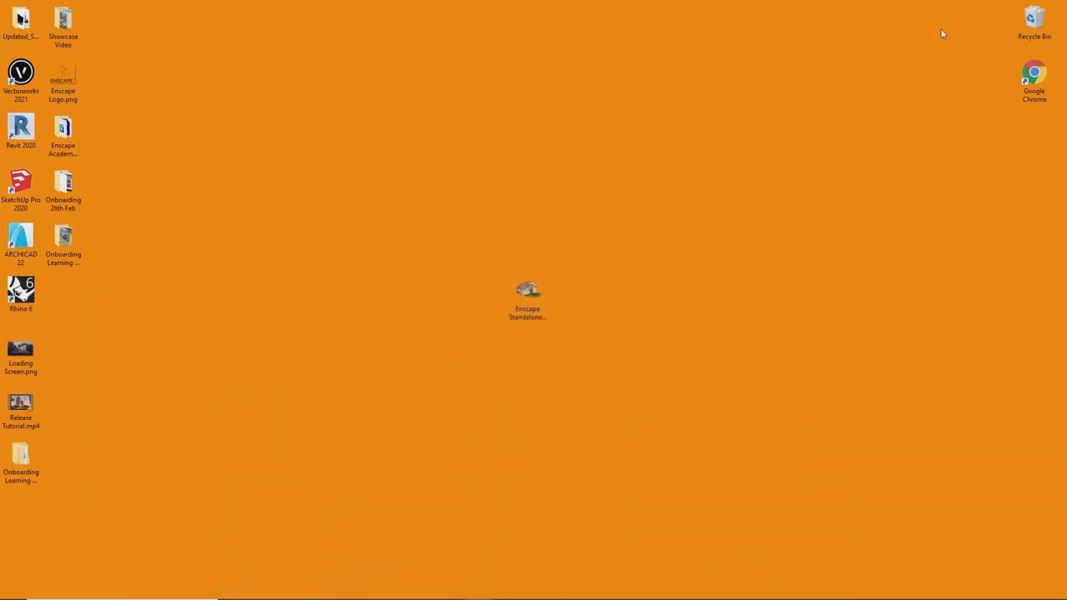
click(529, 300)
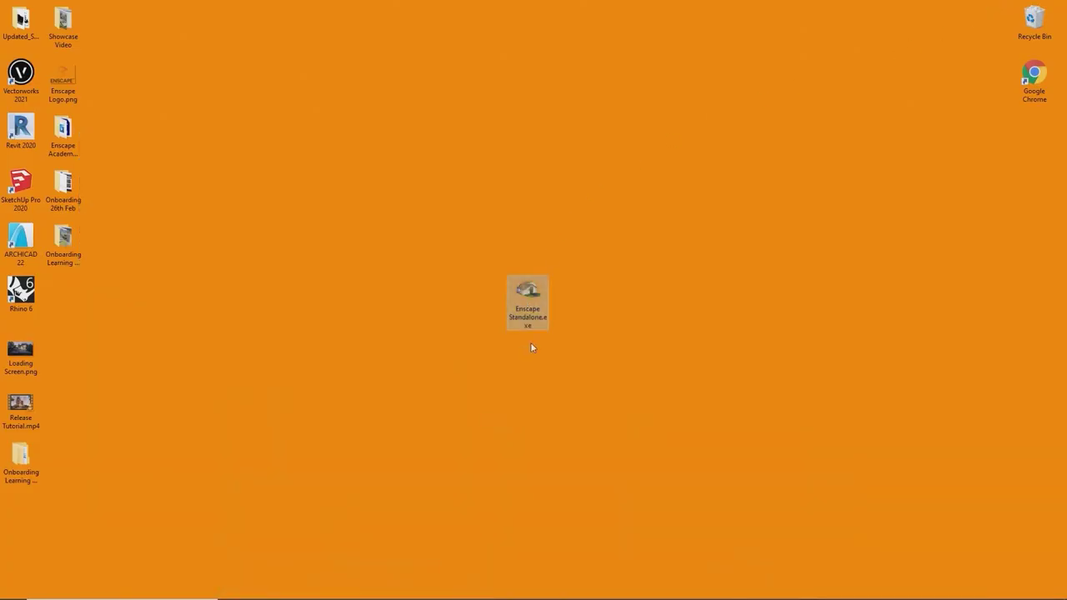
- Launch the exported standalone, switch the rendering style to White Mode, and turn on Virtual Reality
double_click(526, 323)
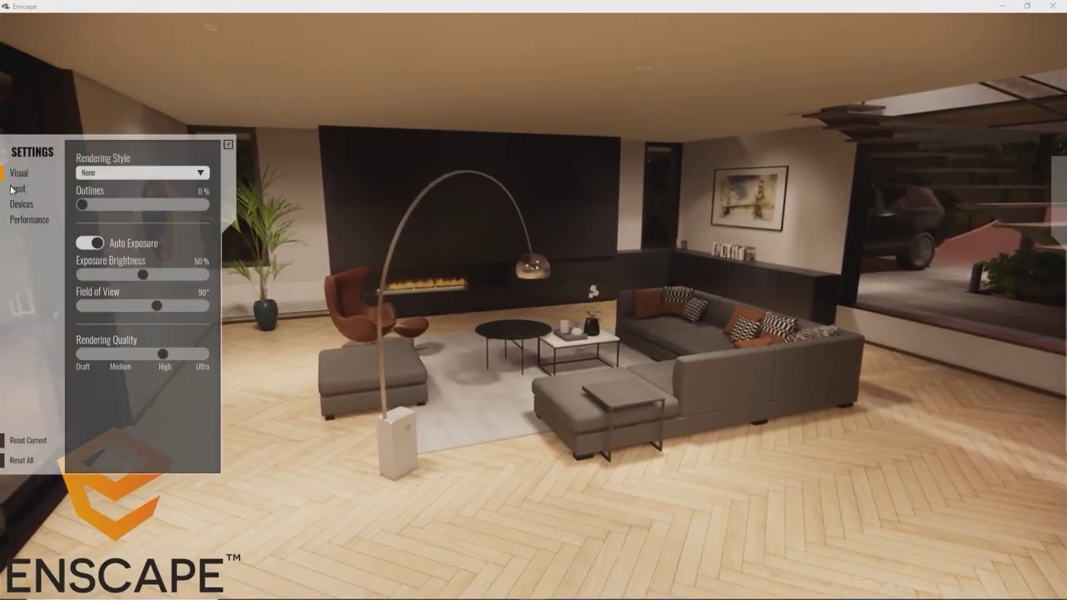
click(96, 174)
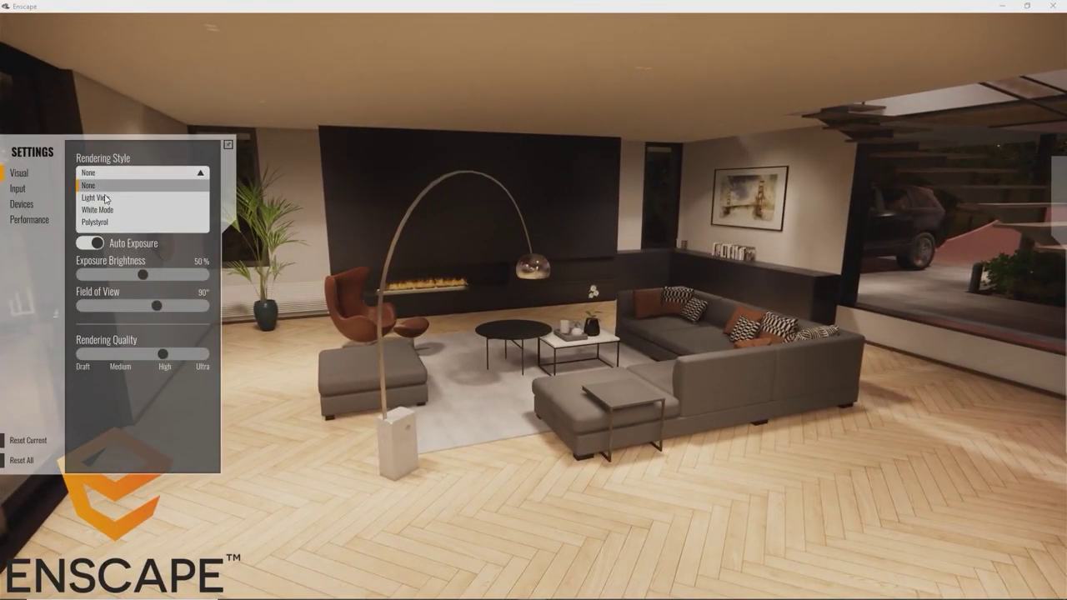
click(107, 209)
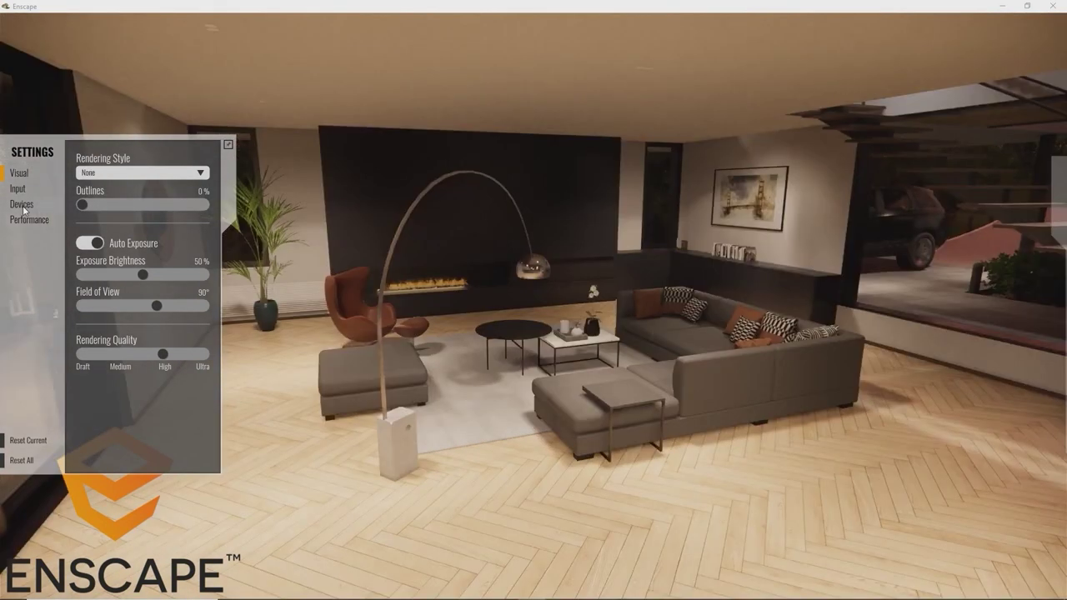
click(23, 205)
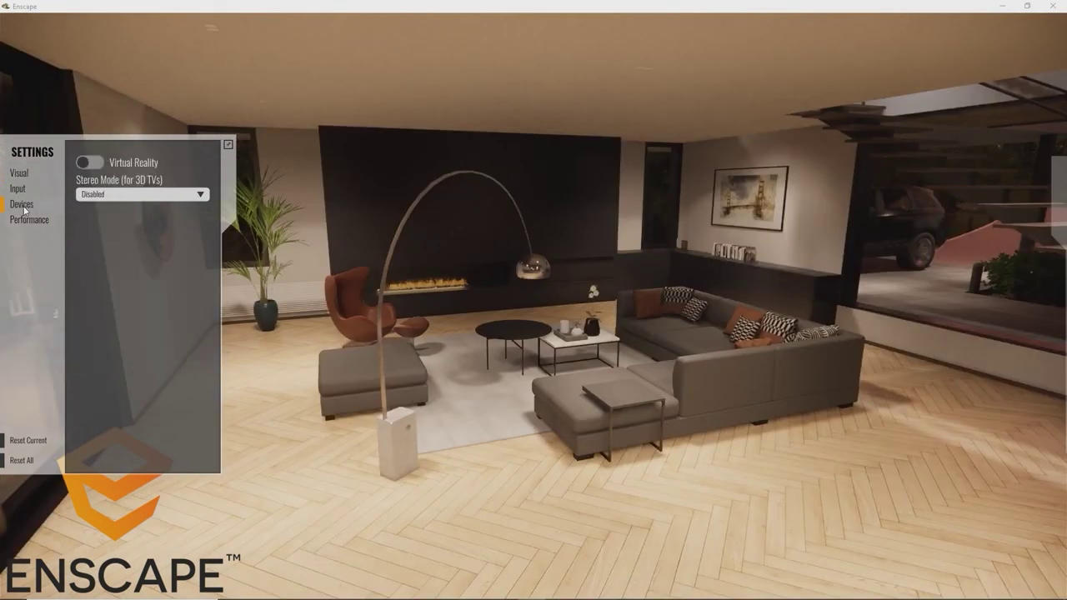
click(92, 167)
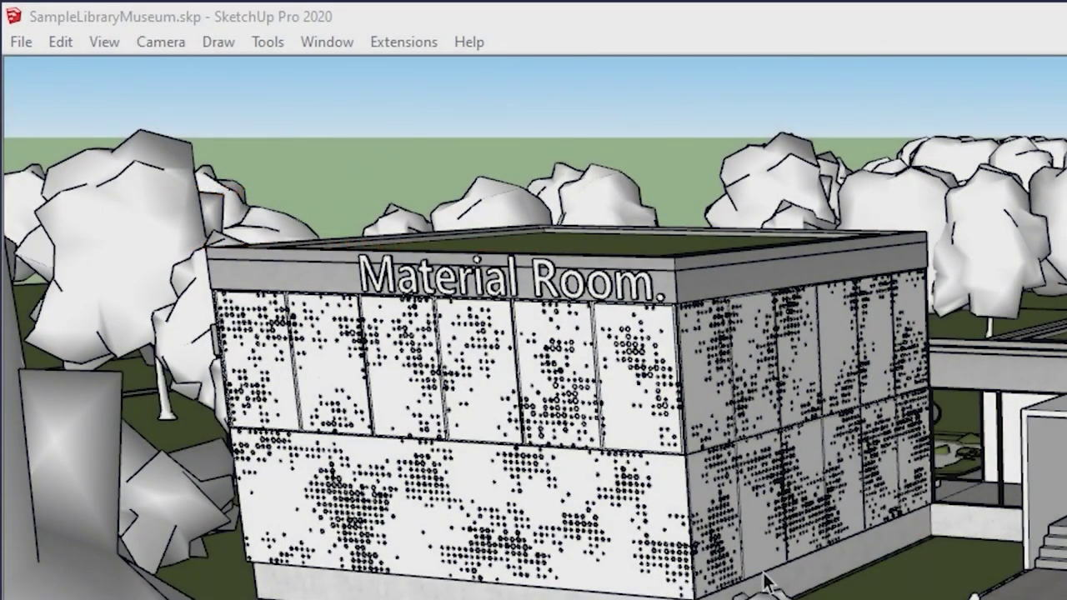
click(413, 48)
mouse_move(406, 70)
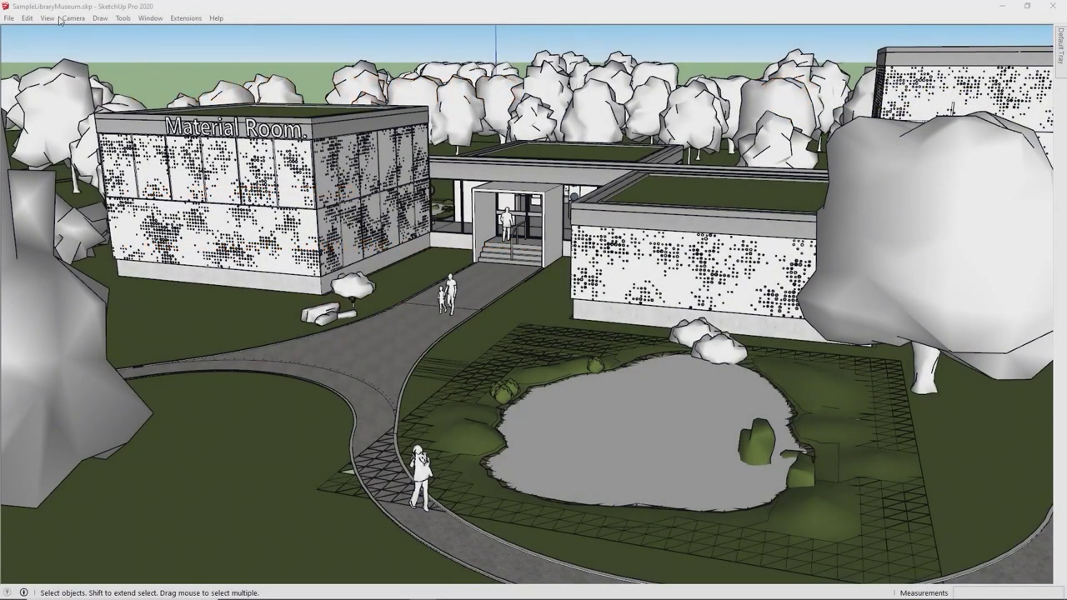
- Create a new untitled SketchUp model and start Enscape on it from Extensions
click(10, 18)
click(15, 24)
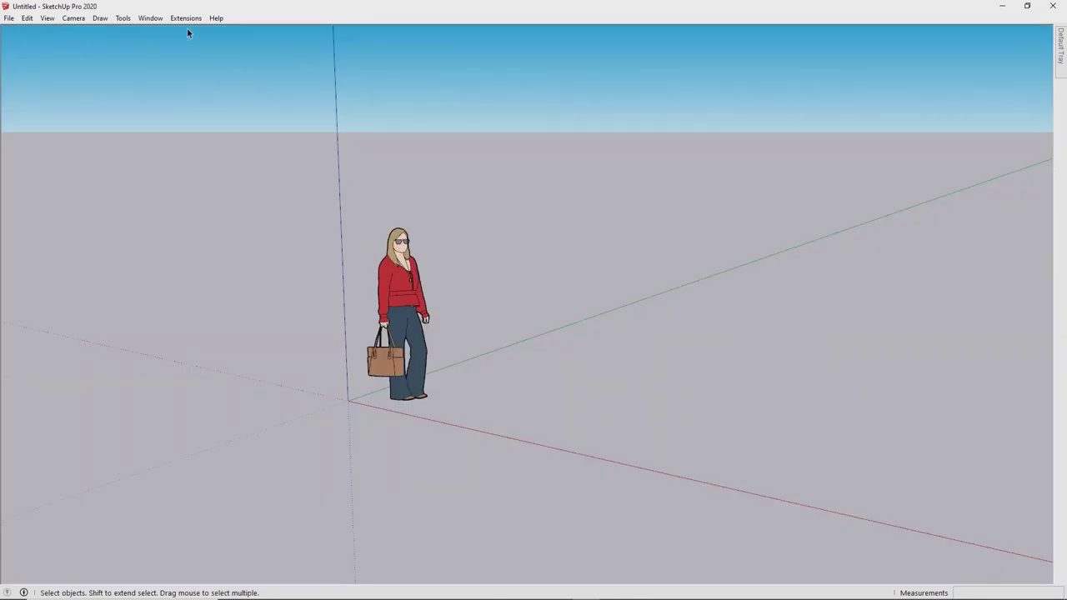
click(185, 17)
mouse_move(192, 32)
click(291, 32)
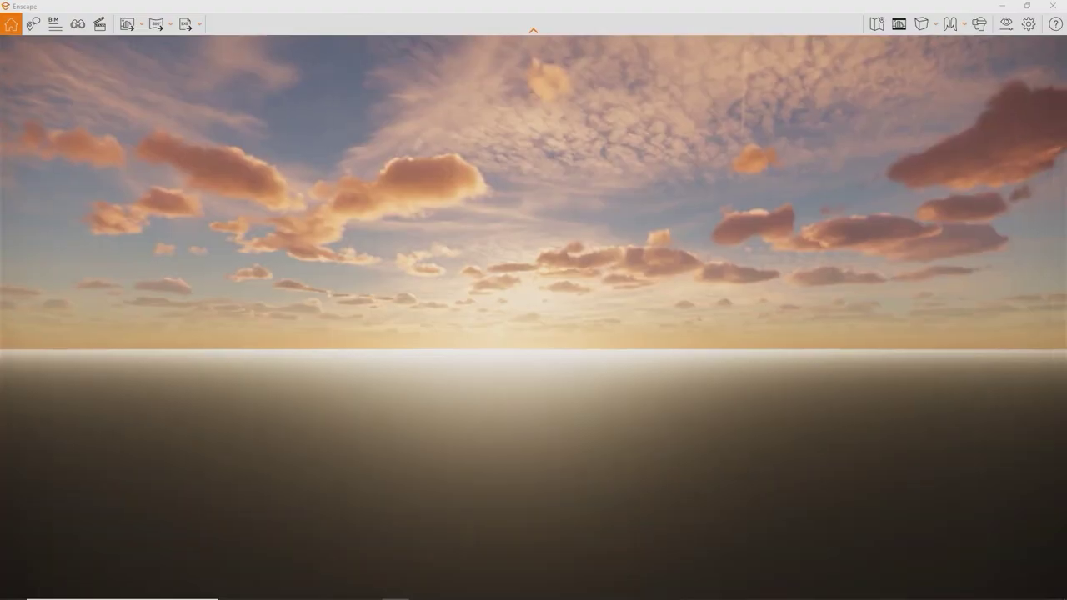
- Cycle through Enscape 3D views 1–3, Section Box and Walls Gone in View Management
key(v)
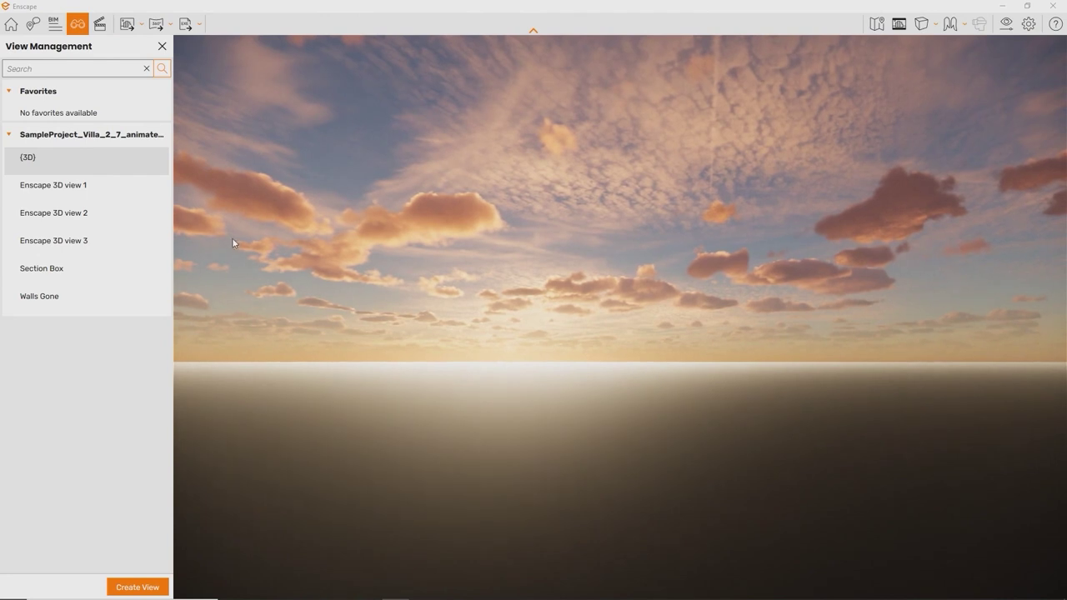
click(40, 186)
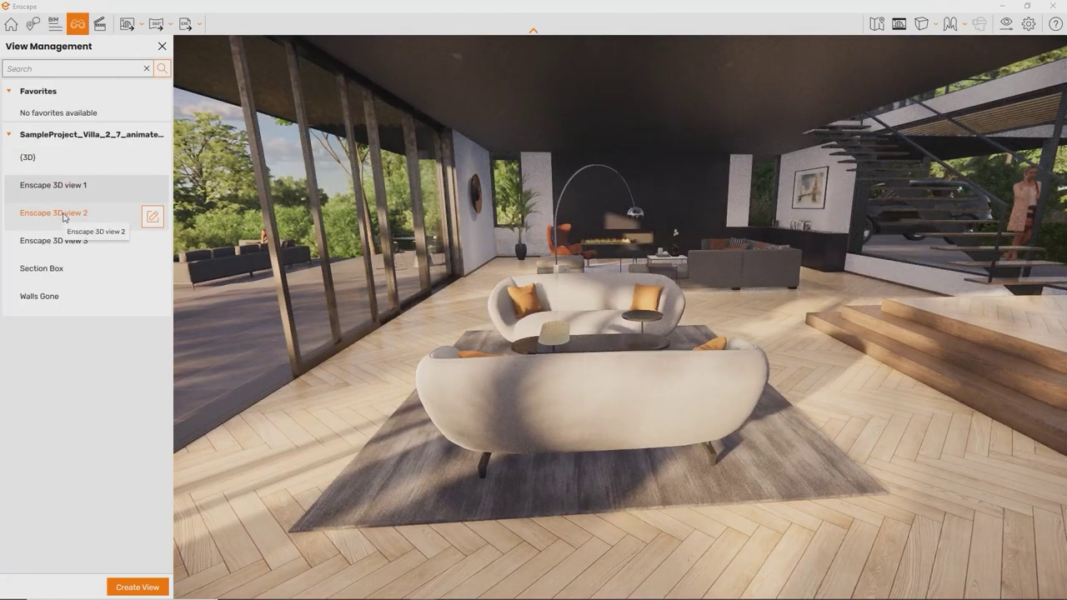
click(63, 214)
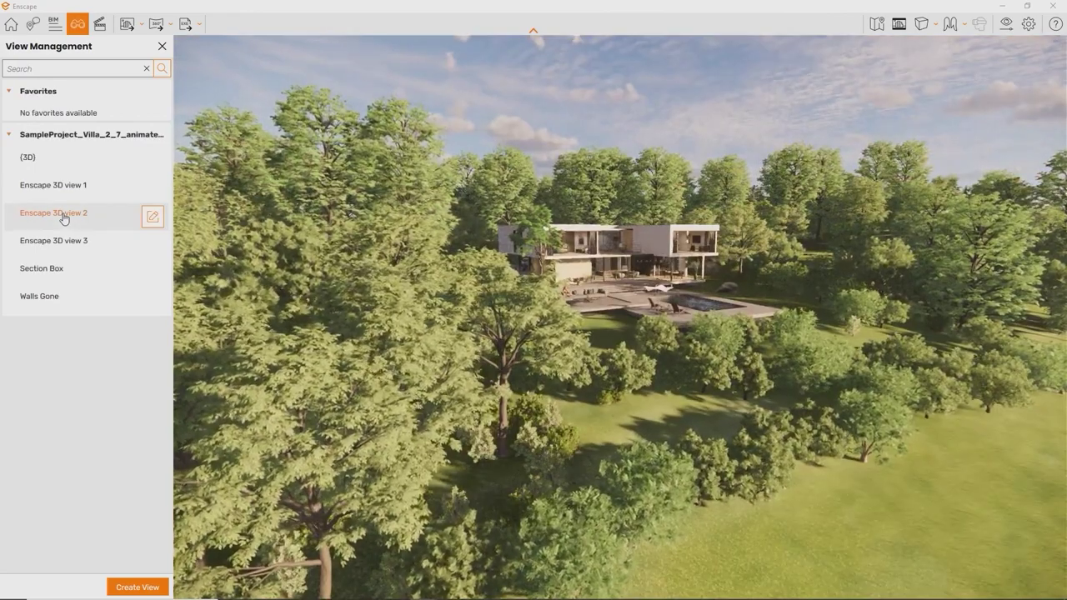
click(63, 242)
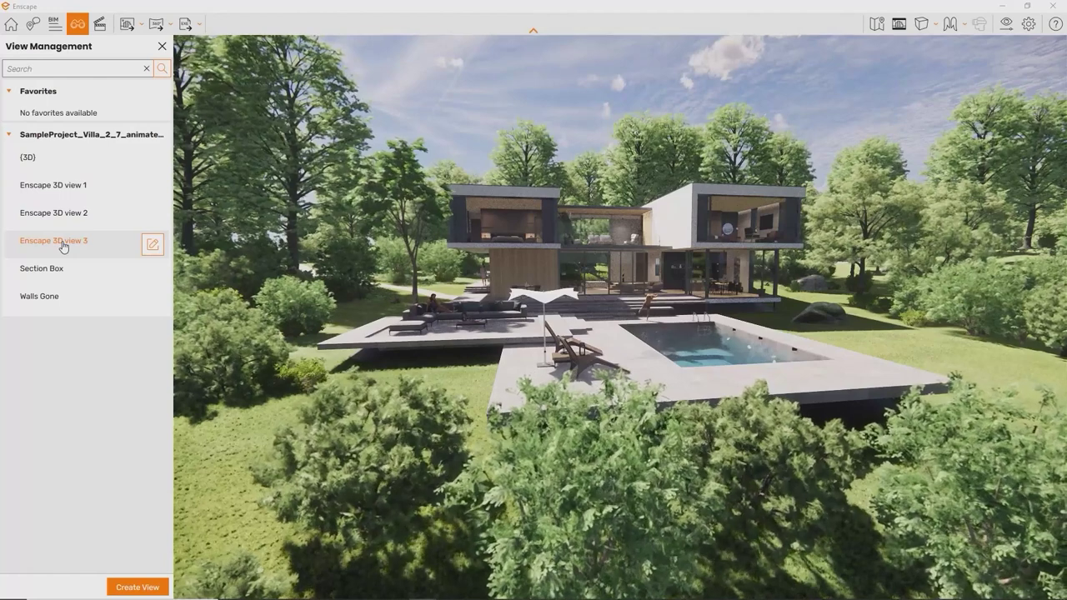
click(61, 269)
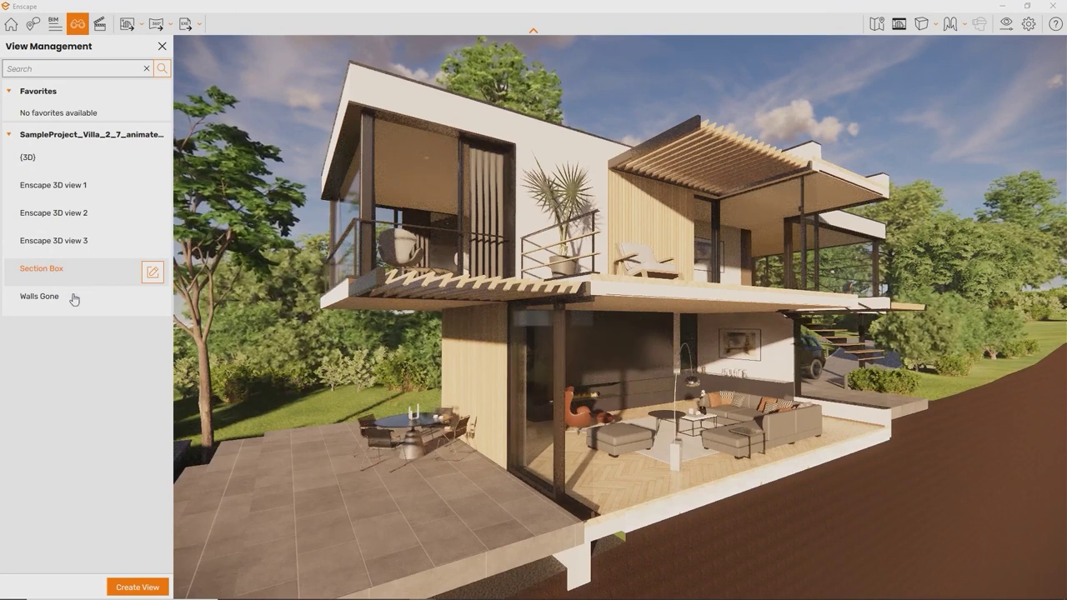
click(71, 305)
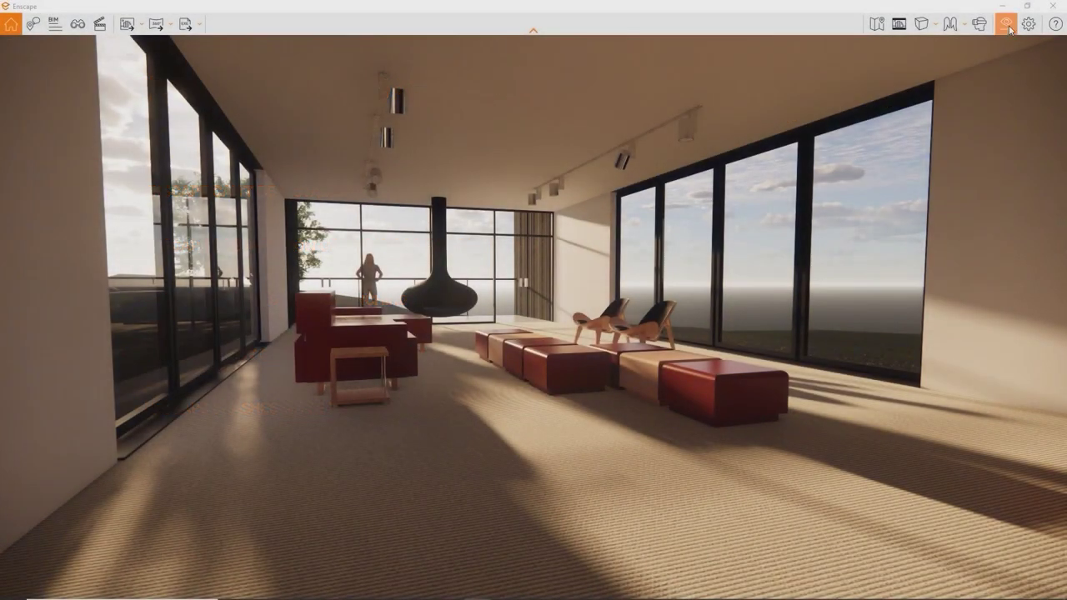
- Set the output resolution to Full HD and drag Rendering Quality from Ultra to Medium
click(1006, 24)
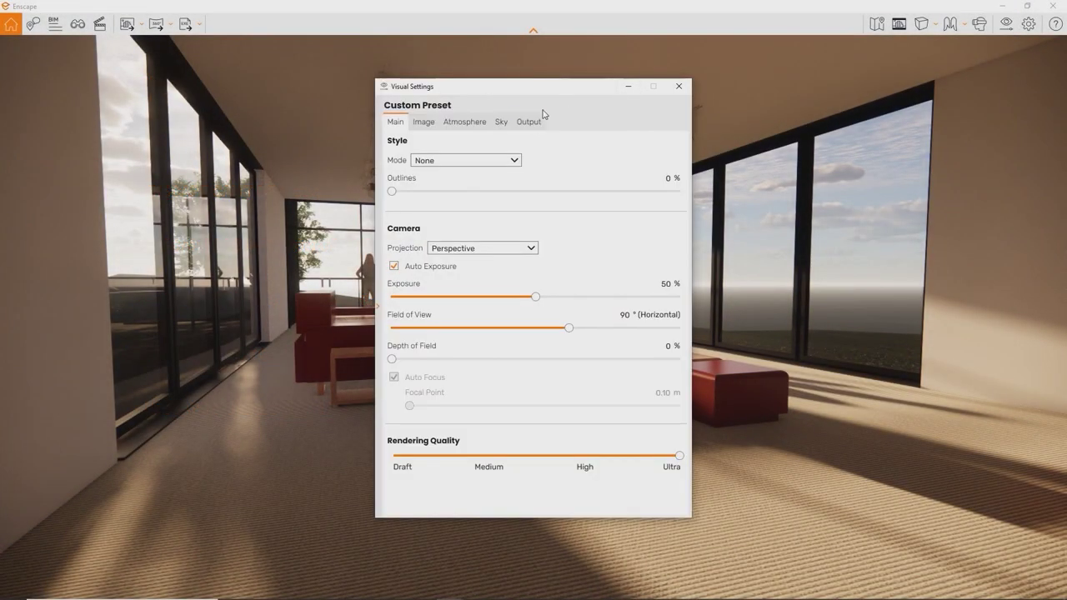
click(534, 122)
click(499, 160)
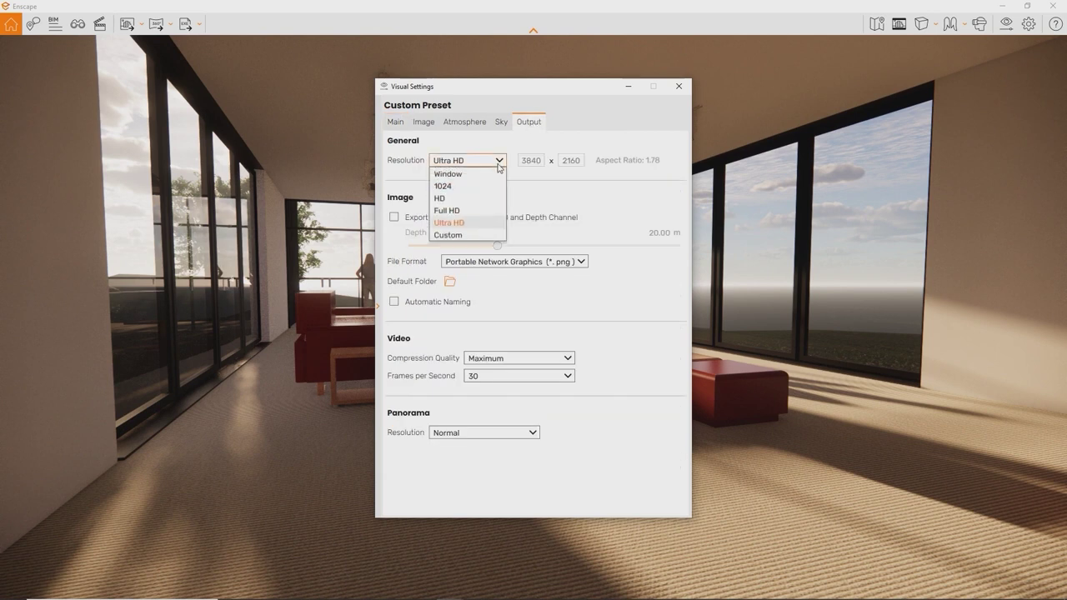
click(485, 215)
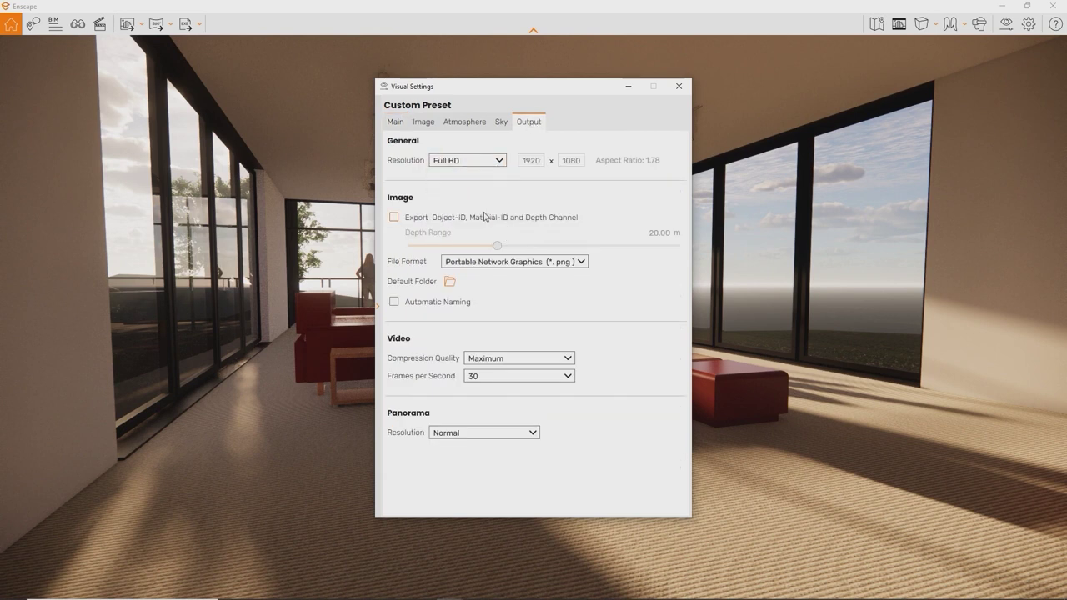
click(404, 124)
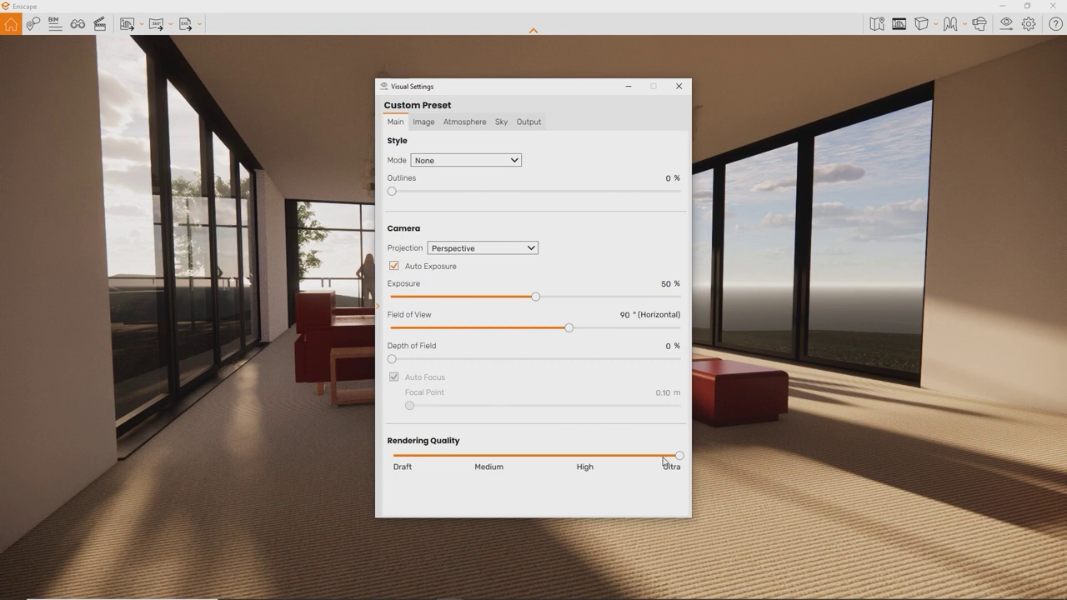
drag(679, 456, 524, 456)
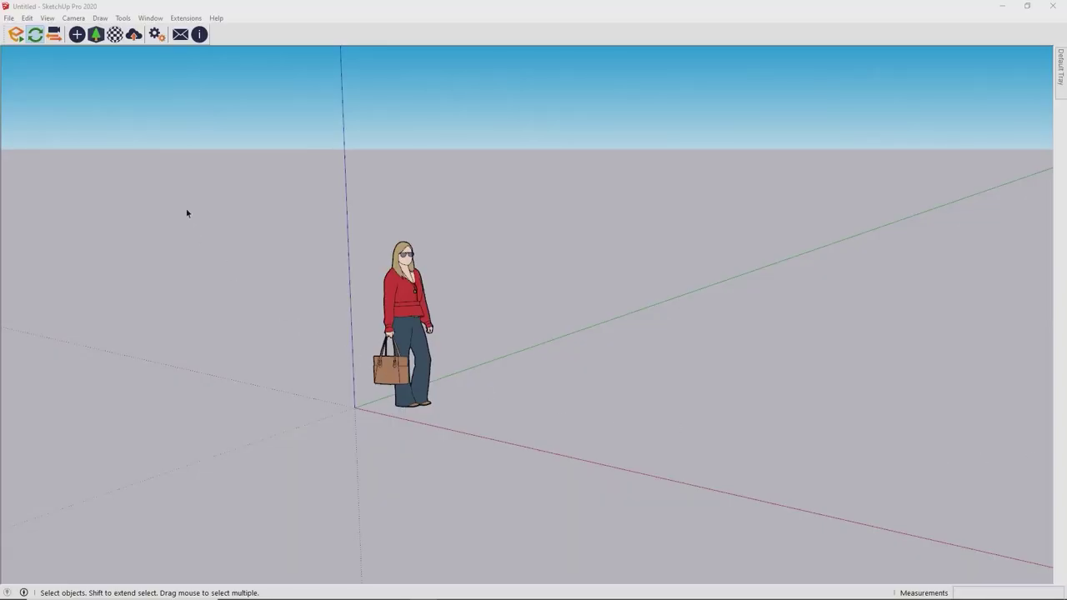
- Uncheck RTX Raytracing on the Performance page of Enscape's General Settings
click(155, 35)
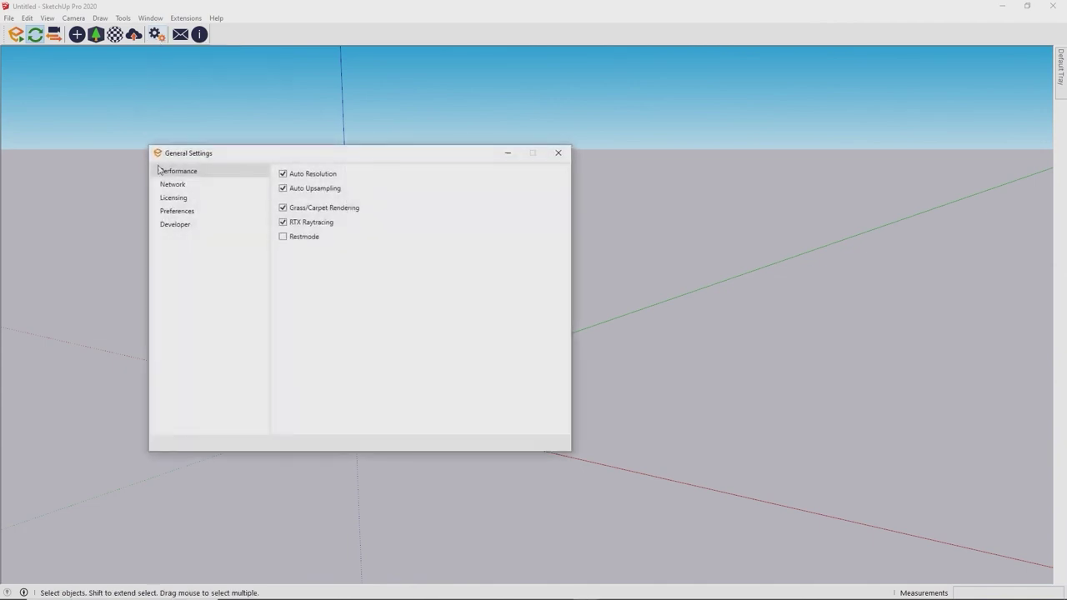
click(282, 224)
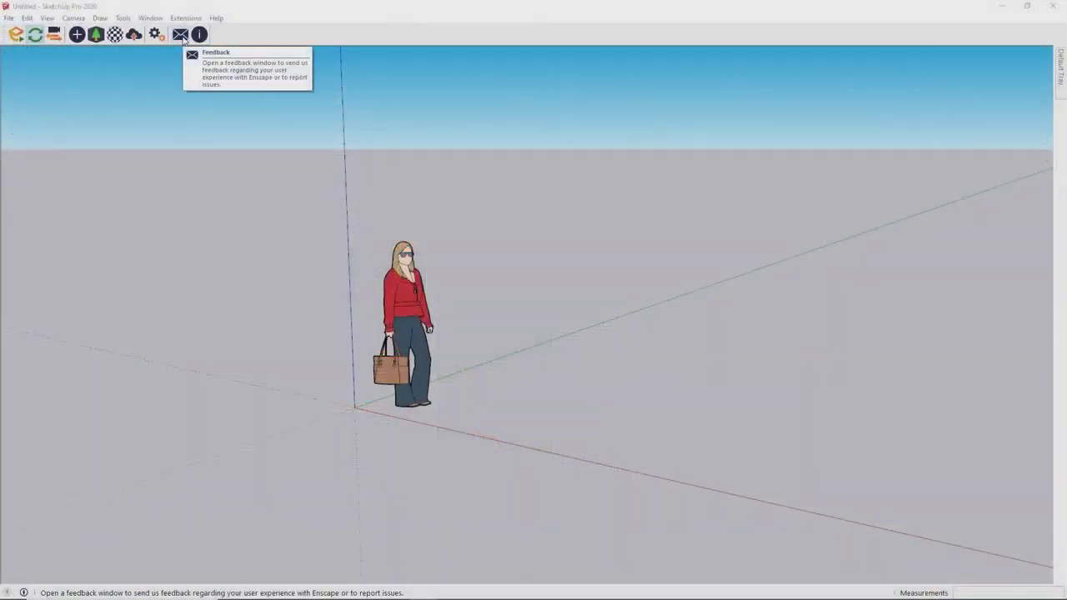
- Open Enscape's Feedback window via the envelope icon to report an issue
click(180, 35)
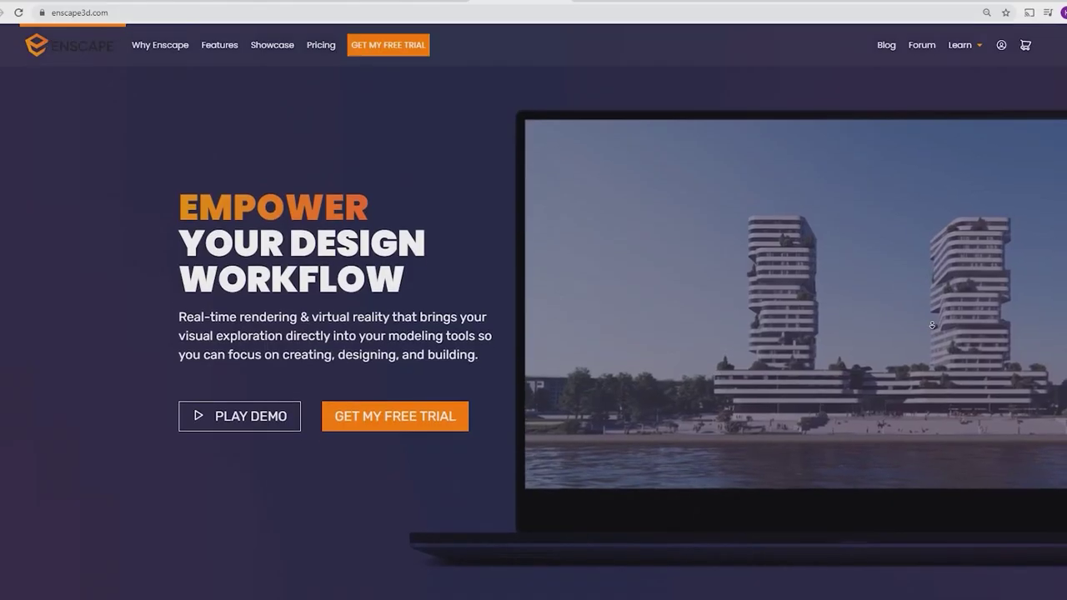
- Go to enscape3d.com/contact from the footer and display the Technical Support FAQ topic
scroll(933, 456, down, 10)
scroll(934, 456, down, 5)
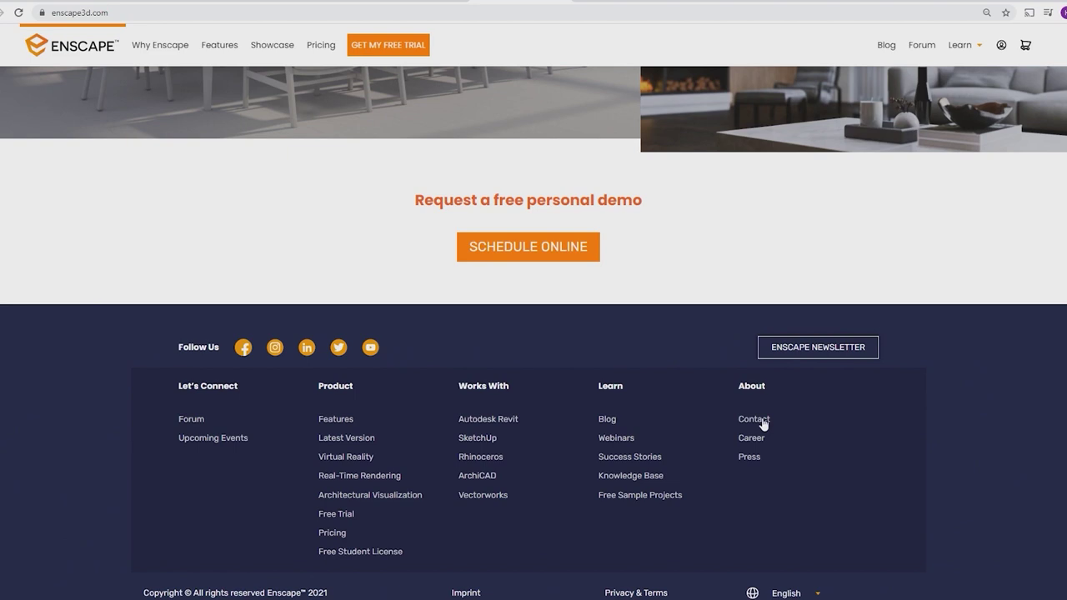
click(762, 424)
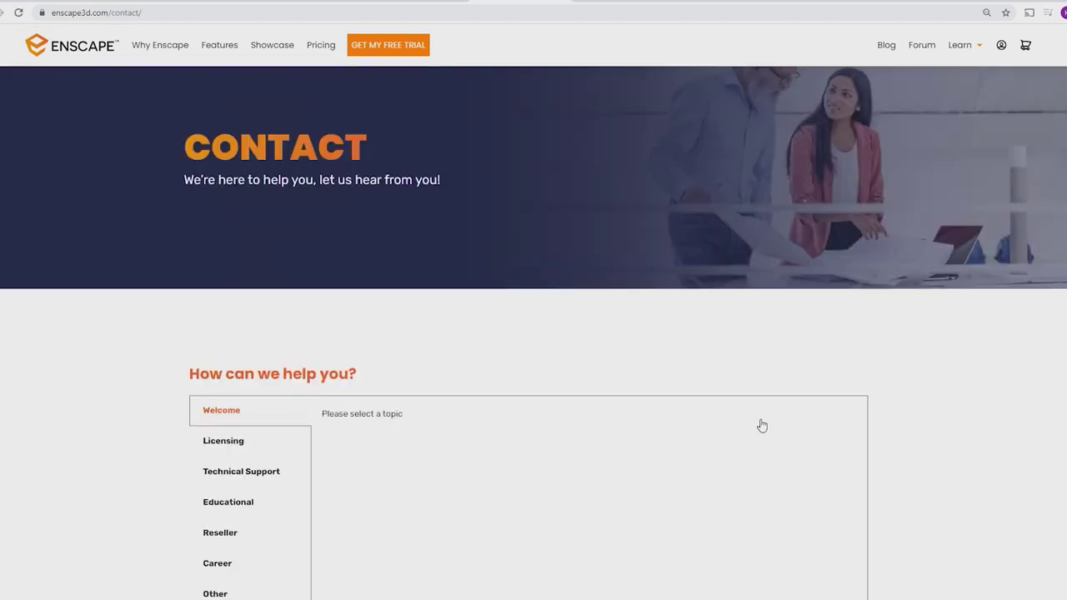
scroll(762, 426, down, 3)
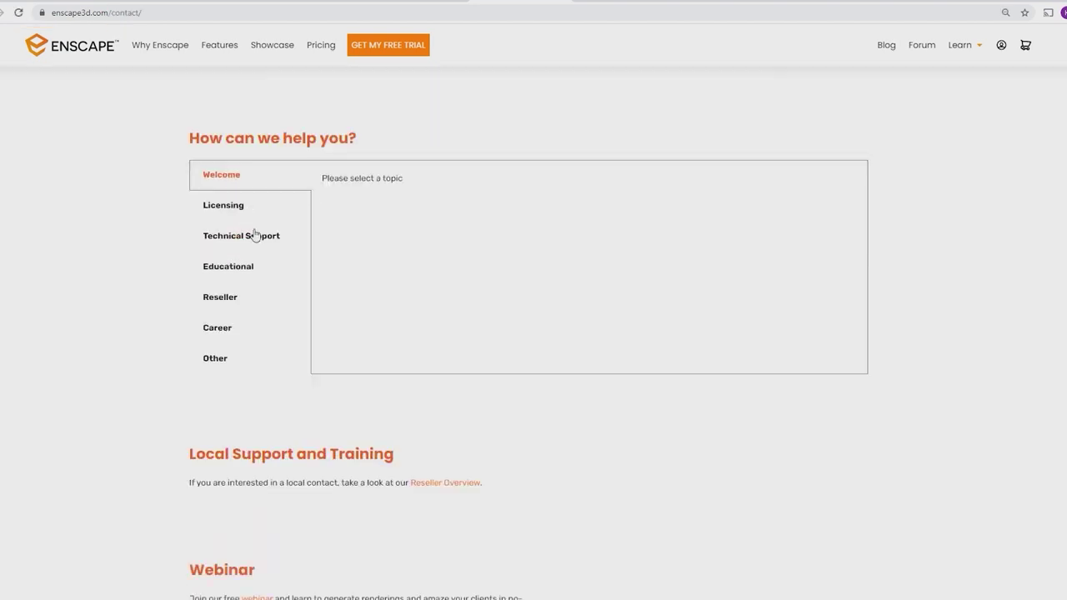
click(255, 239)
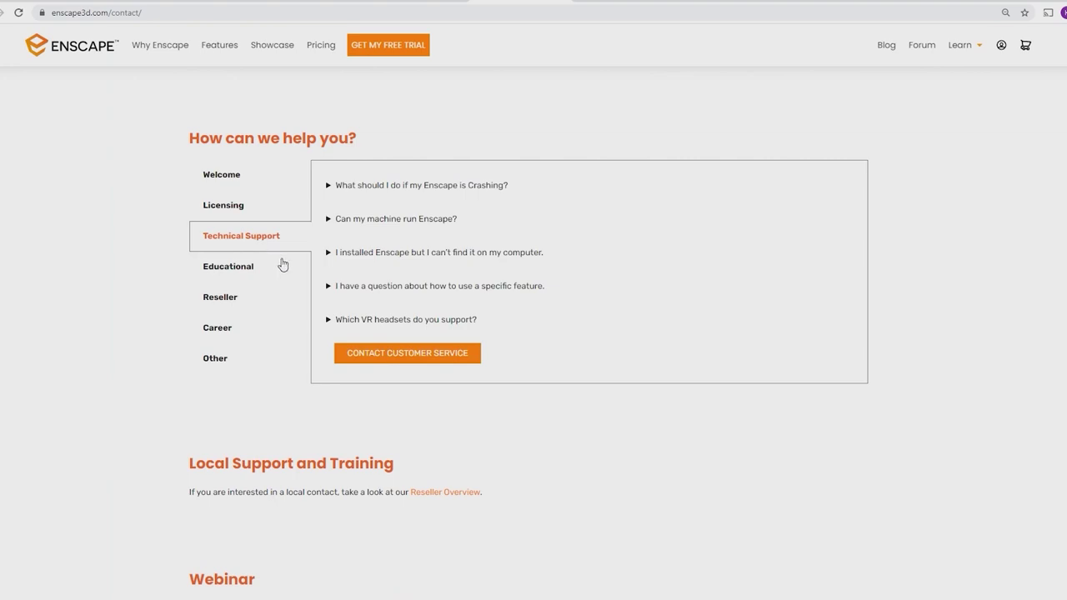